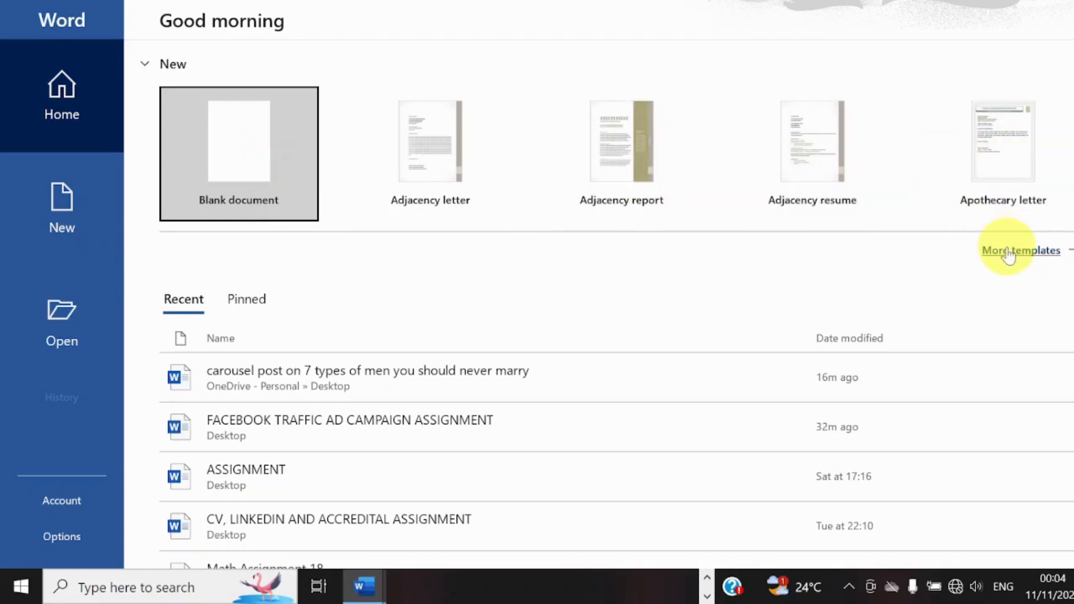
Step: Create a new blank document and close the extra Document1 window
left_click(247, 178)
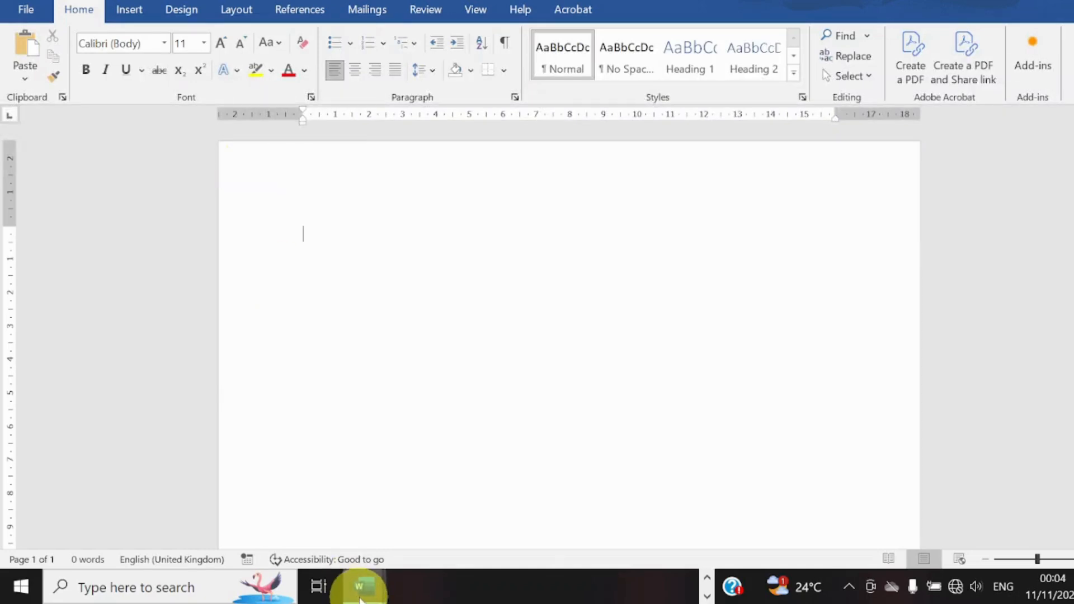
mouse_move(361, 586)
mouse_move(355, 474)
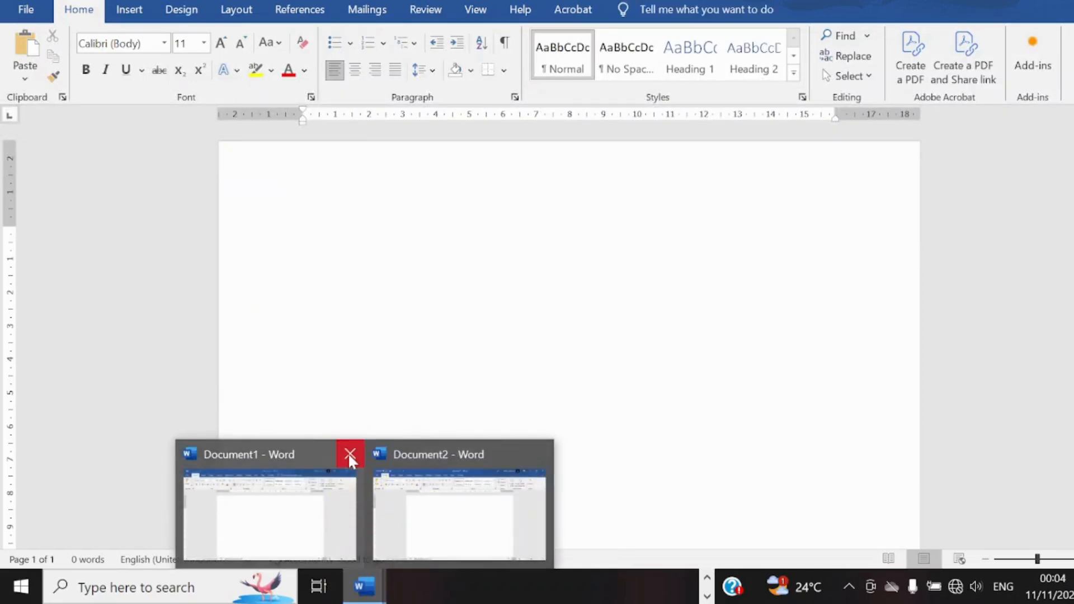
left_click(349, 456)
left_click(533, 452)
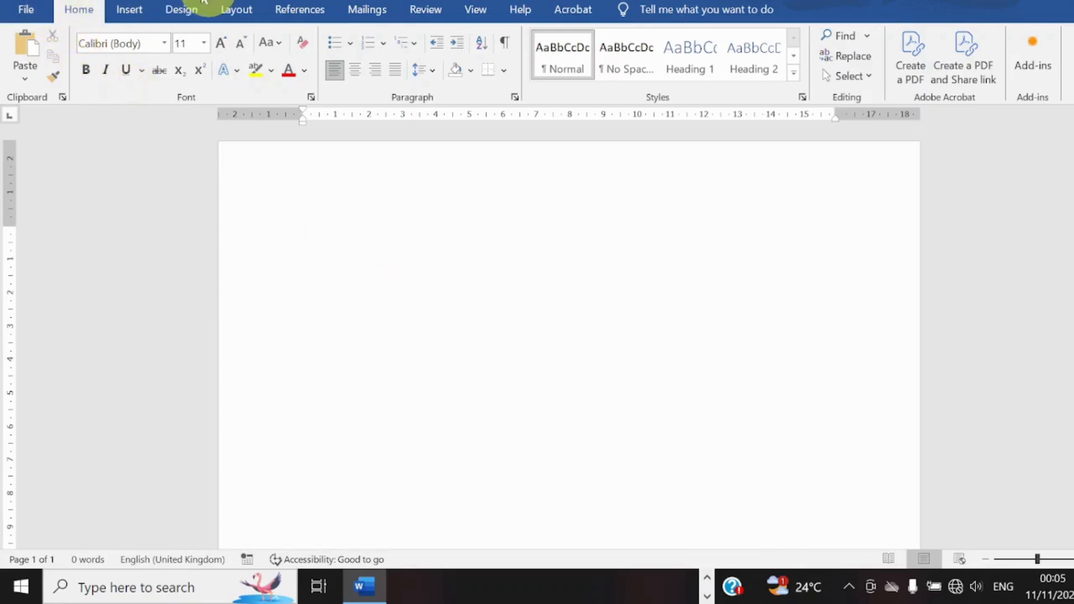
Step: Create another blank document from the available templates
left_click(44, 10)
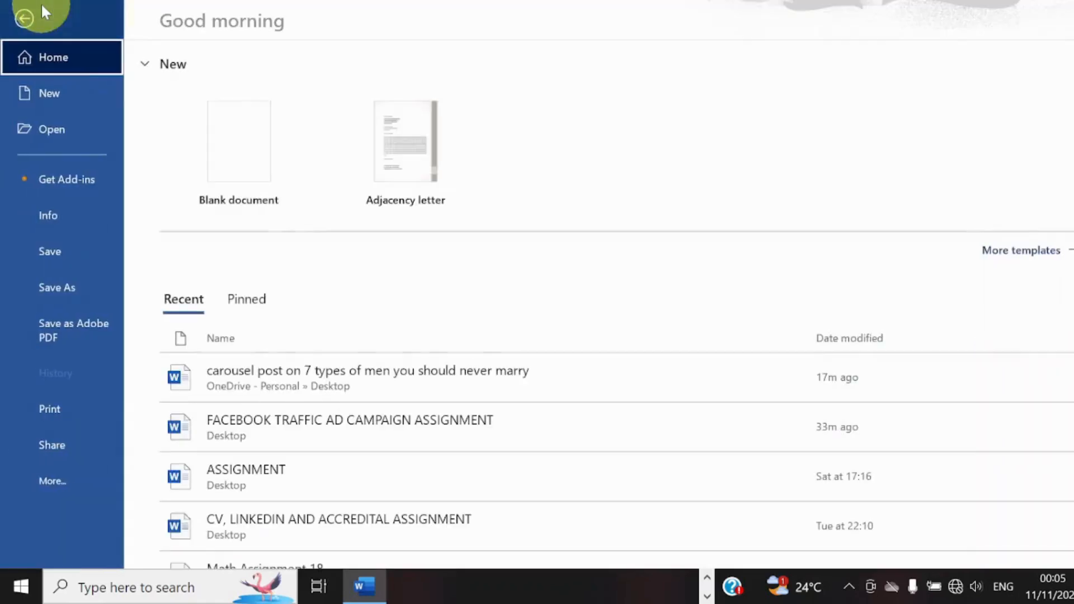
left_click(76, 94)
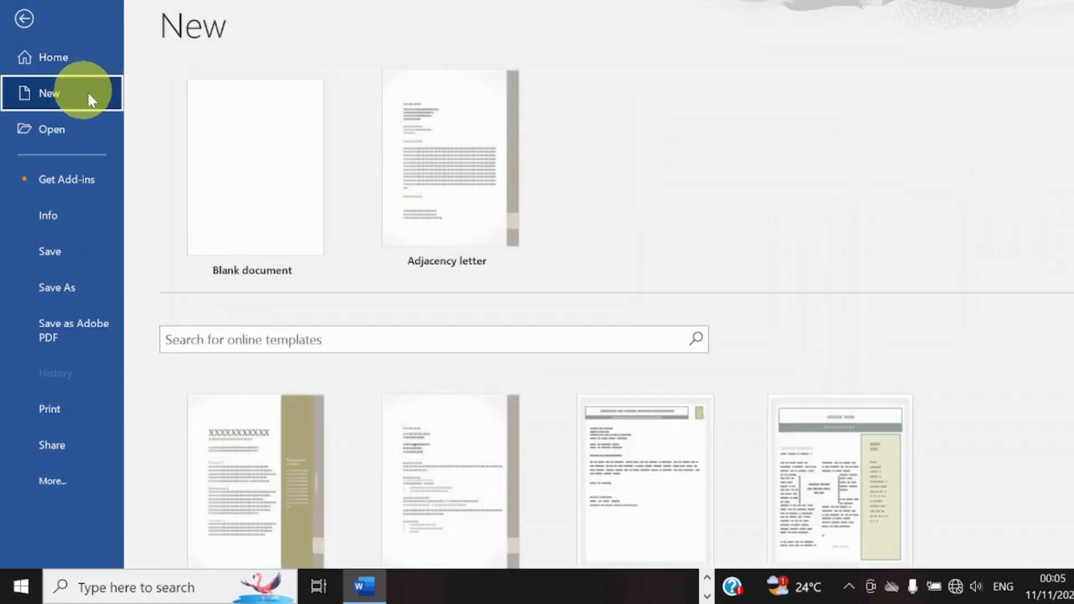
left_click(265, 162)
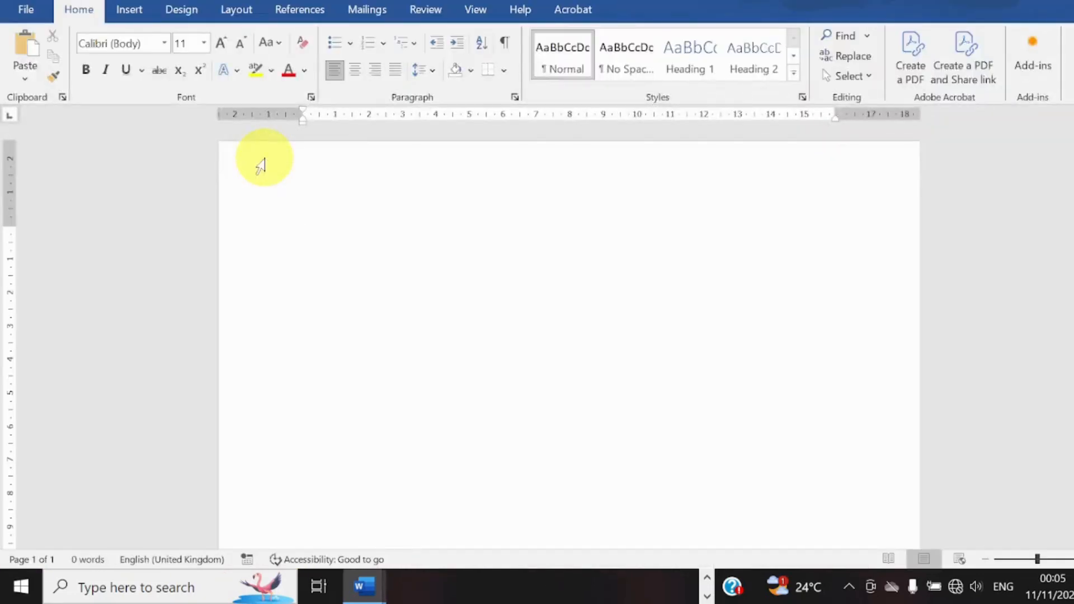
Step: Browse the Documents folder for existing Word files to open, and return to the blank document without opening one
left_click(45, 7)
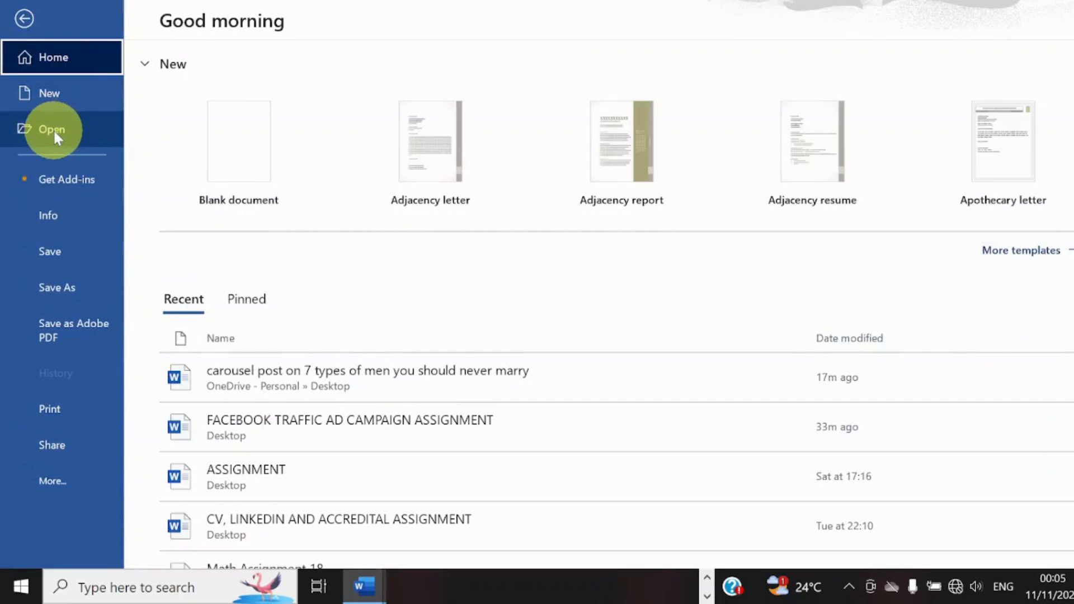
left_click(53, 129)
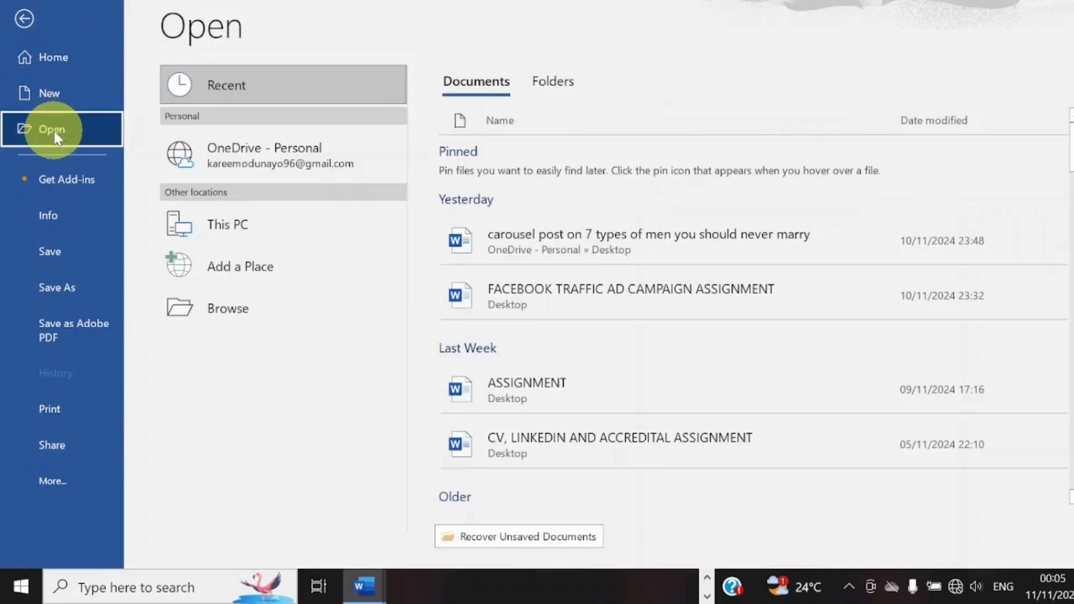
left_click(225, 305)
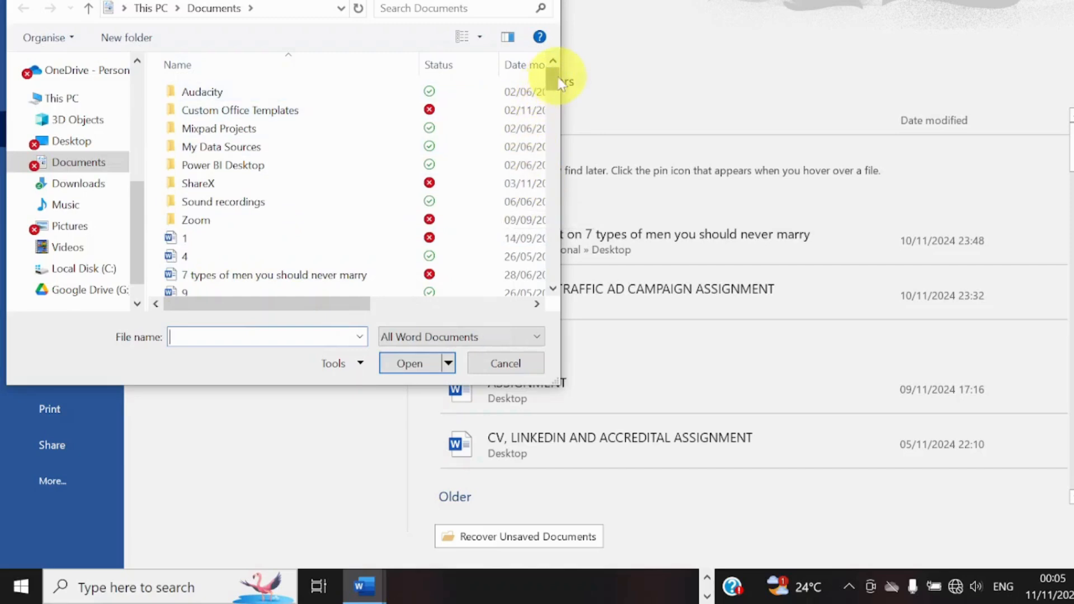
left_click_drag(561, 78, 562, 91)
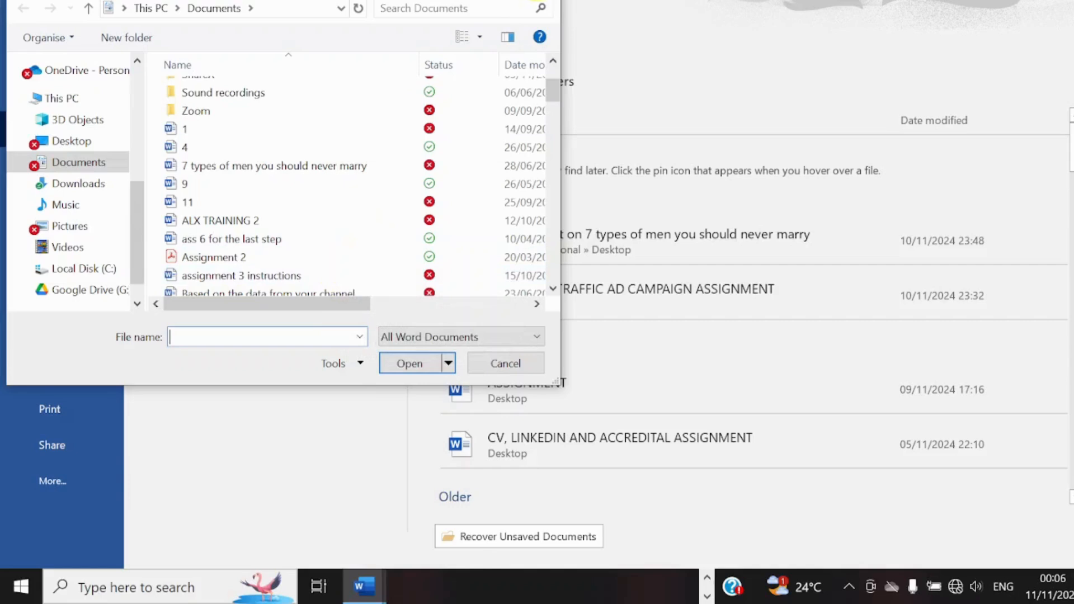
key("Escape")
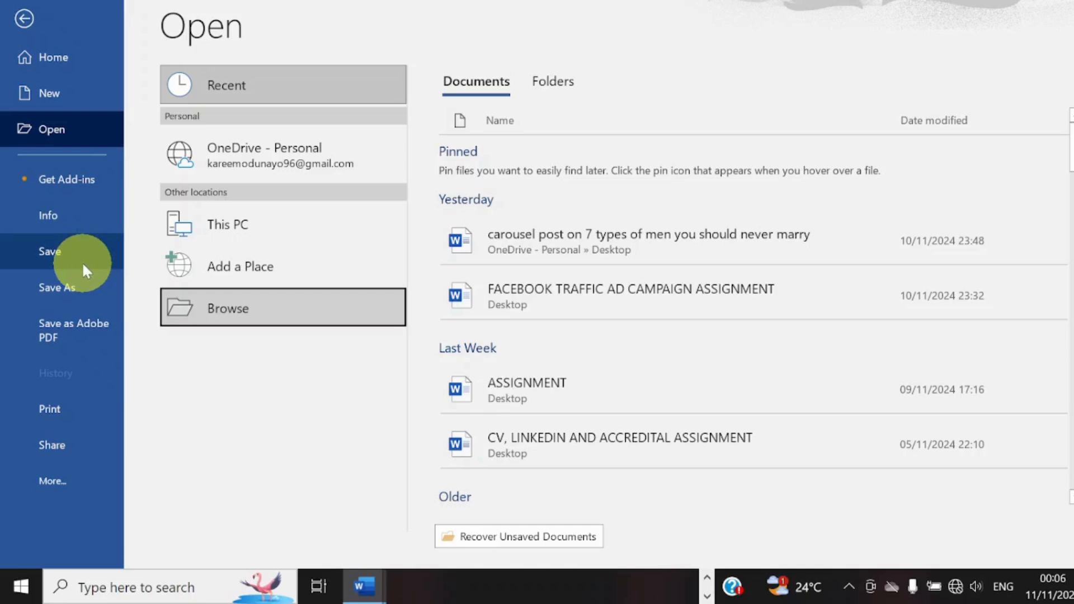
left_click(50, 18)
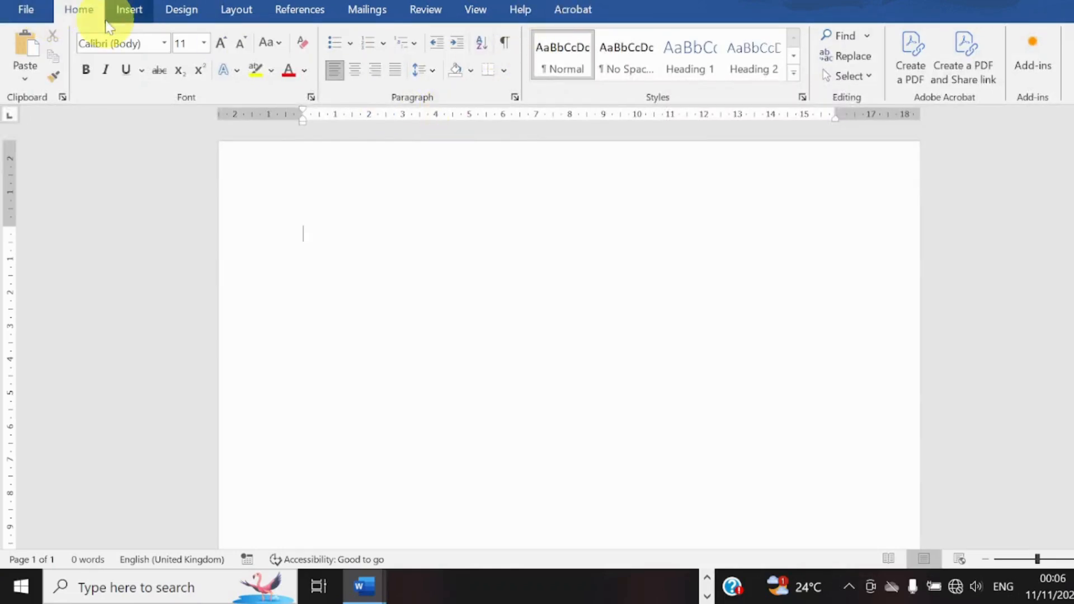
Step: Save the blank document in the Downloads folder as "MS word Beginner Class 1"
left_click(28, 8)
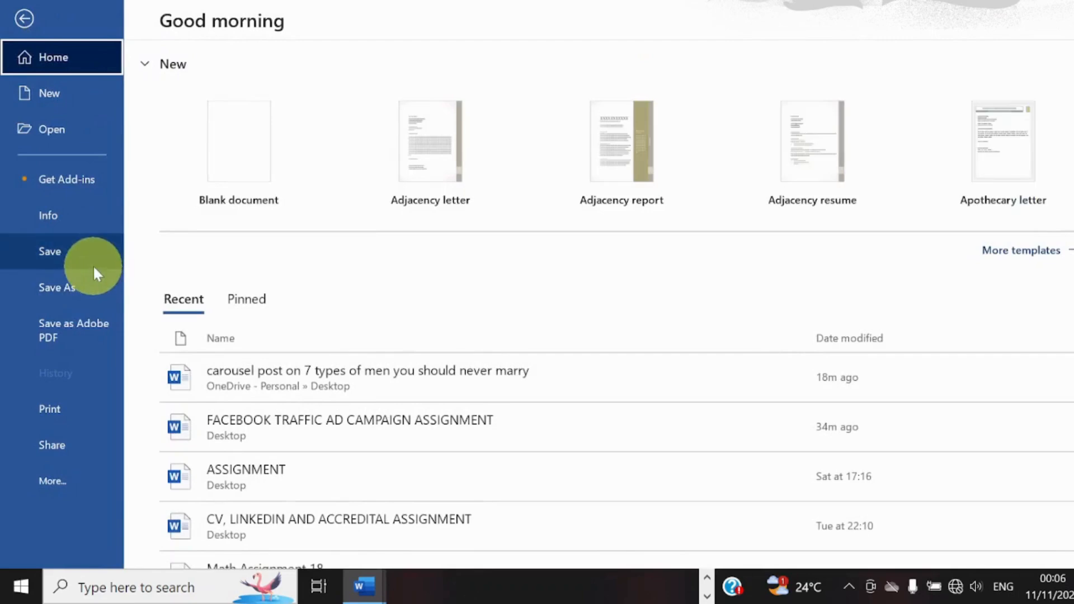
left_click(91, 263)
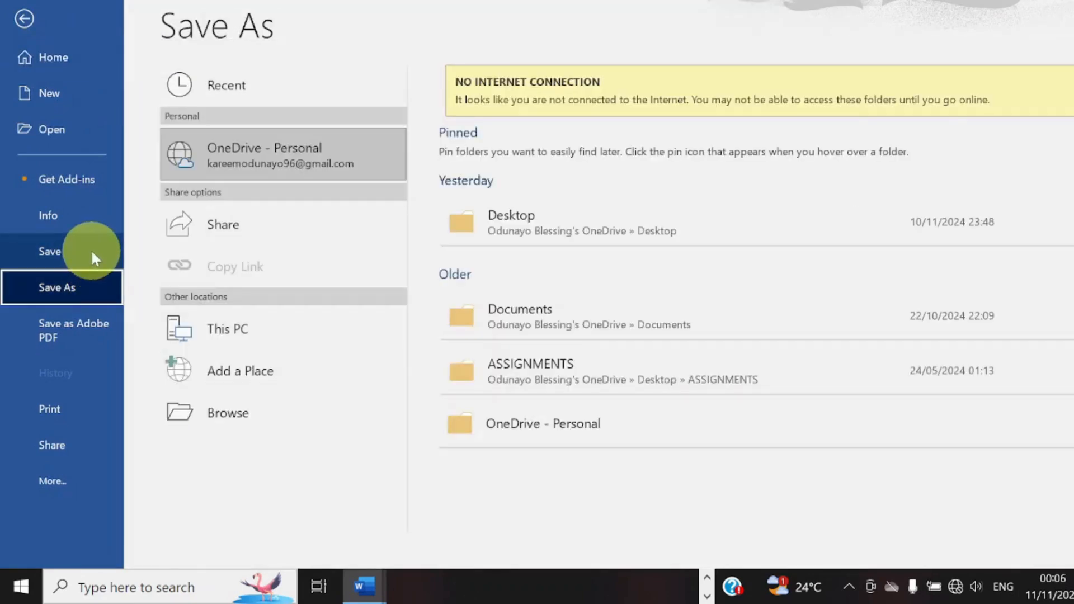
left_click(91, 250)
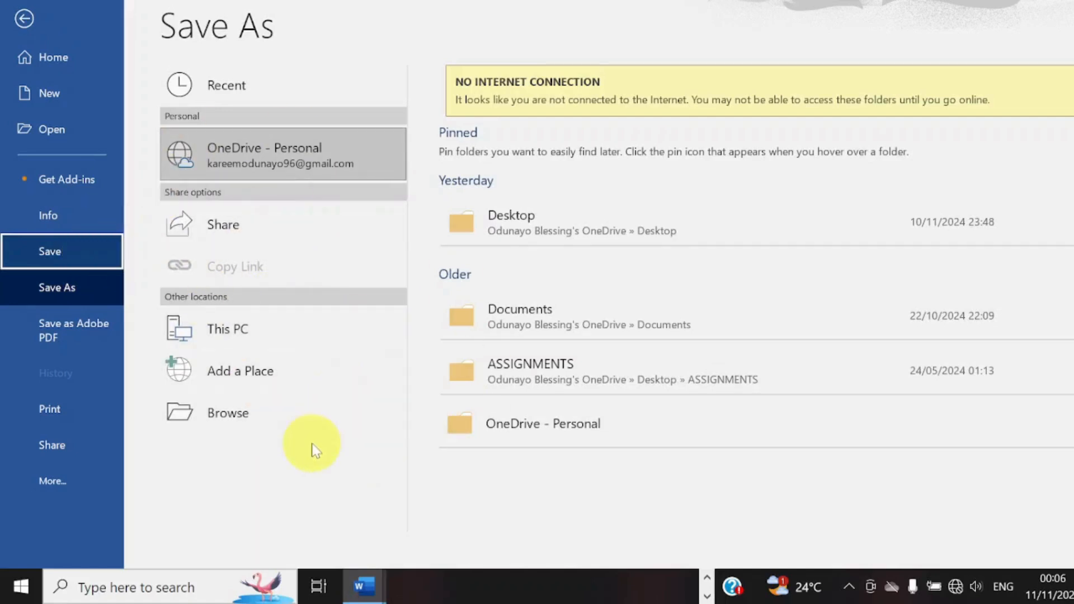
left_click(295, 414)
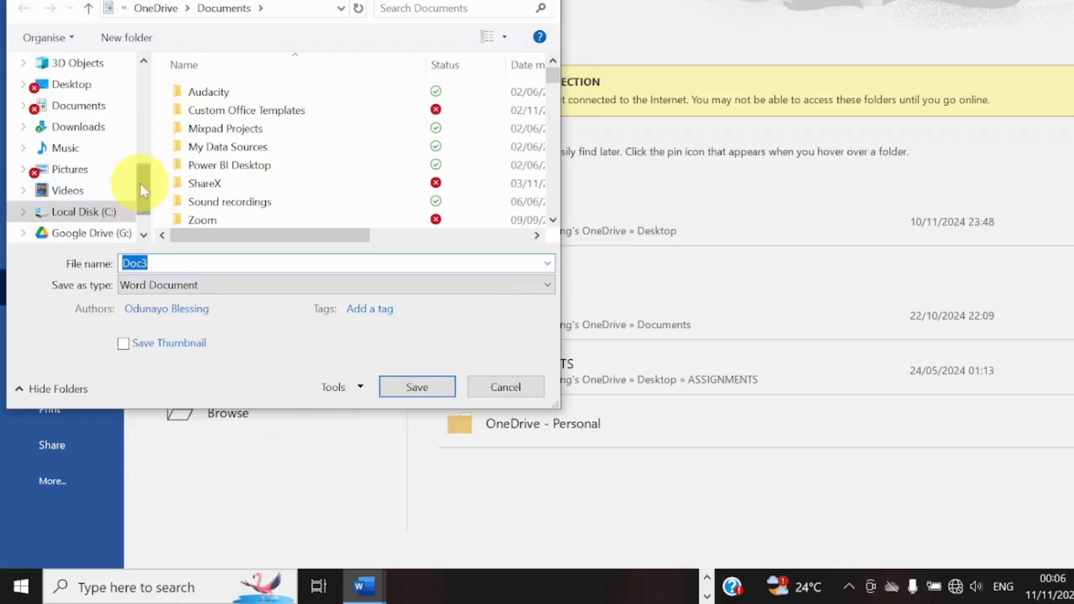
scroll(139, 176, "up", 1)
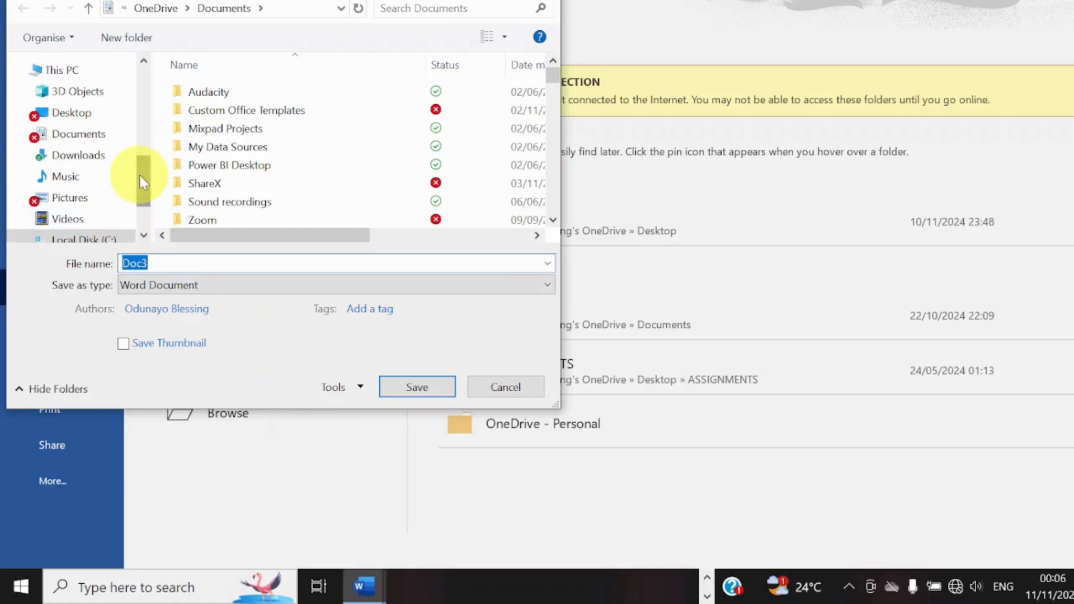
left_click(78, 155)
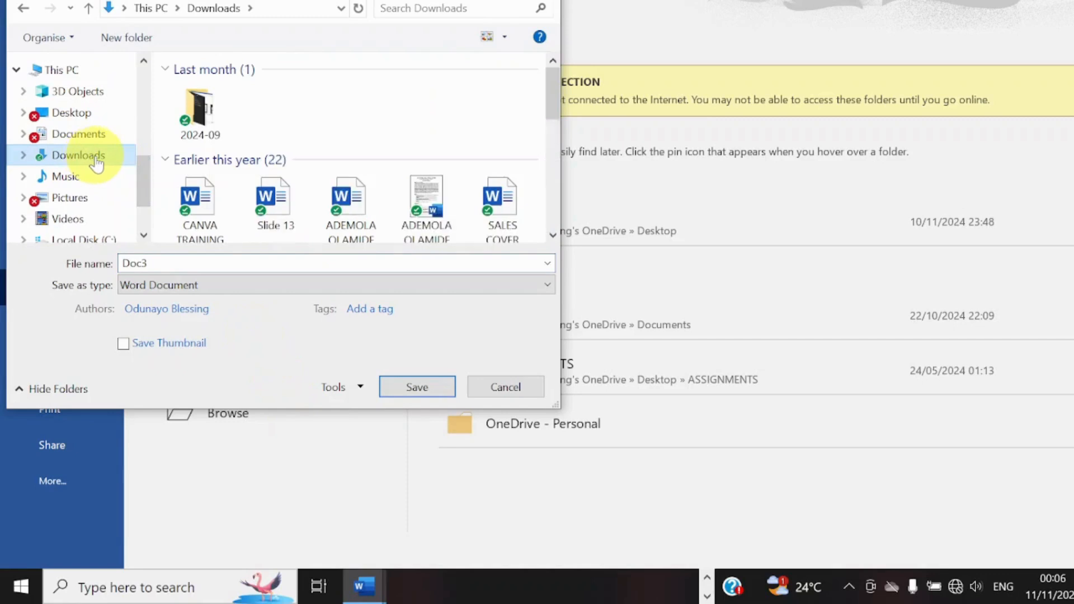
left_click(222, 268)
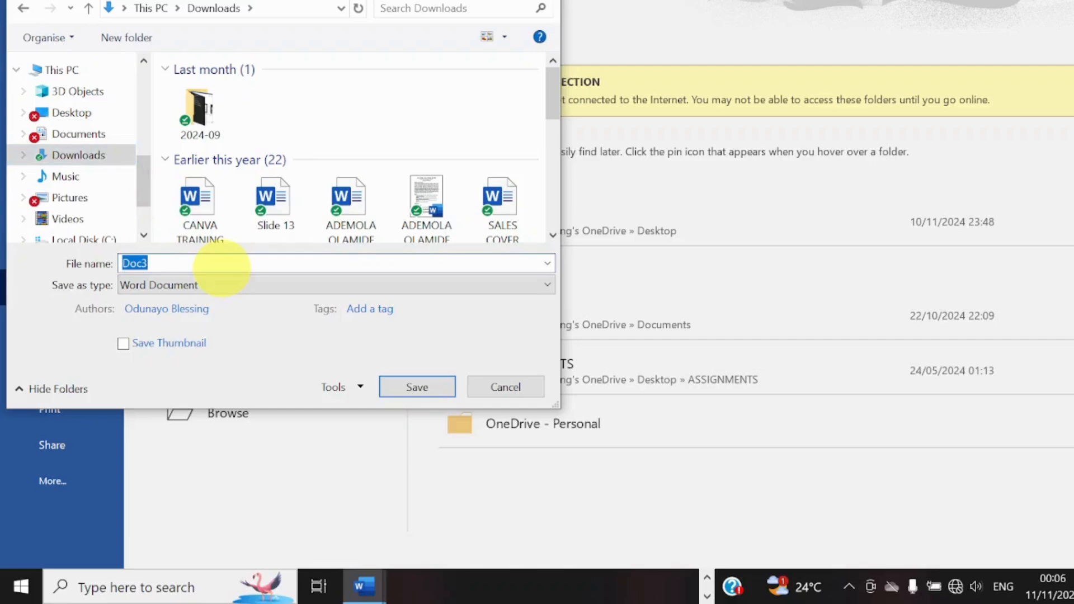
type("MS")
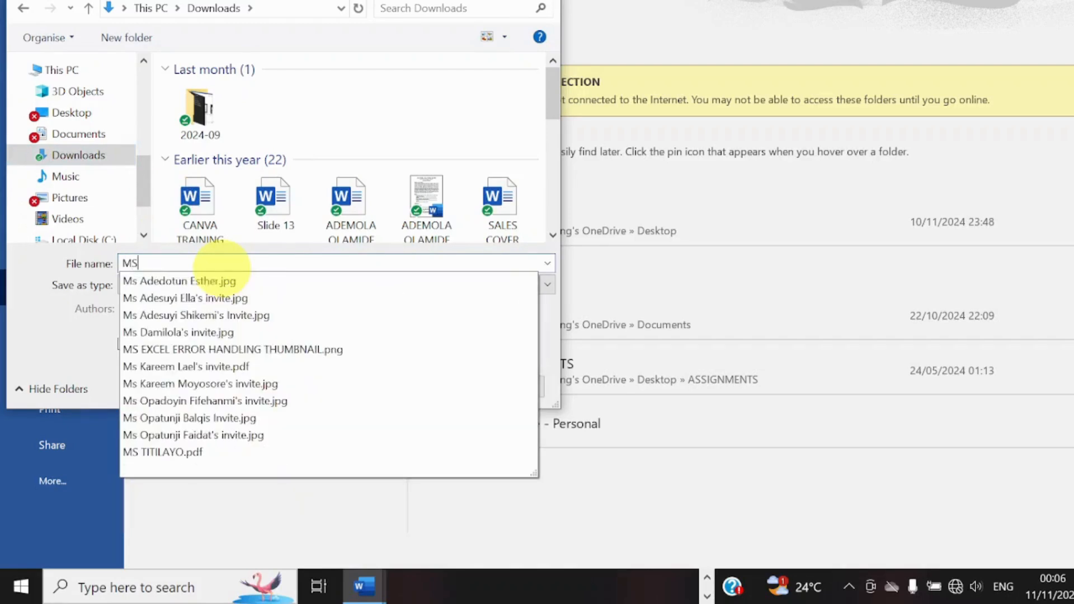
type(" word B")
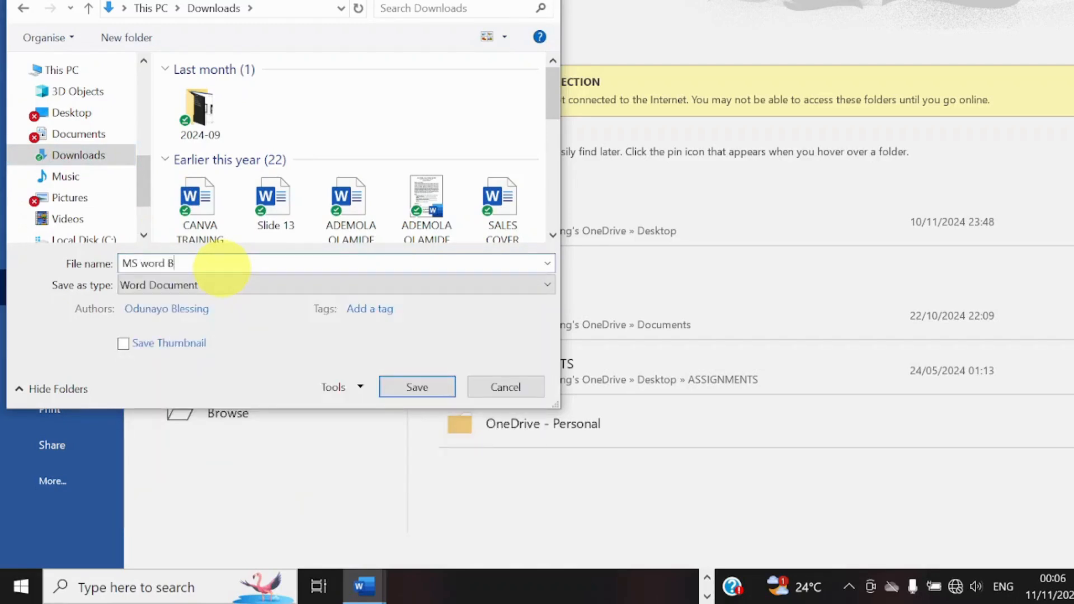
type("eginner Class 1")
key("Return")
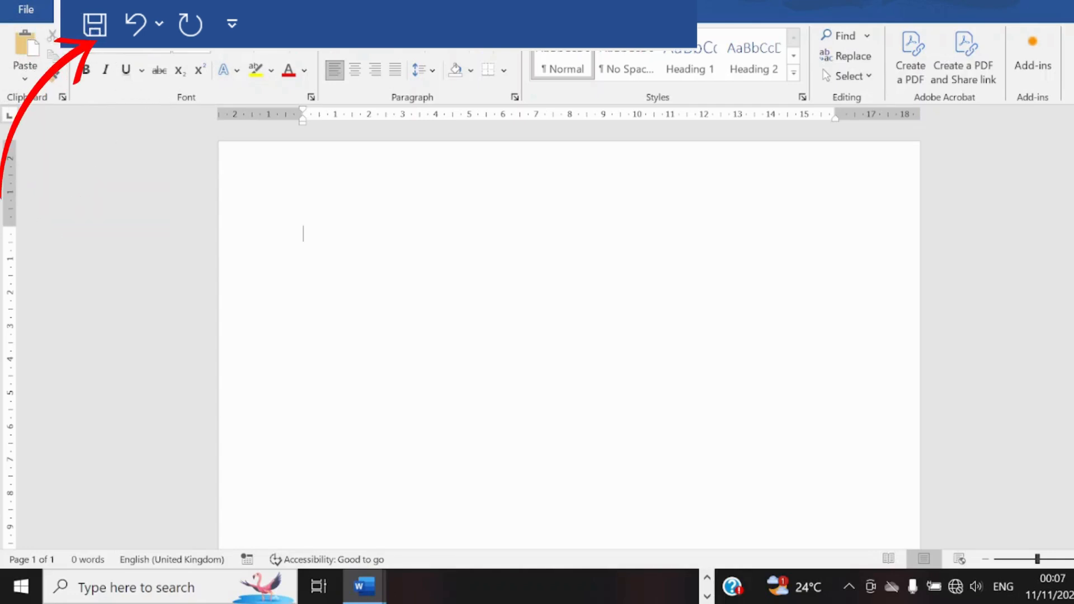
type("sddthgjhhjhfsjglgyft")
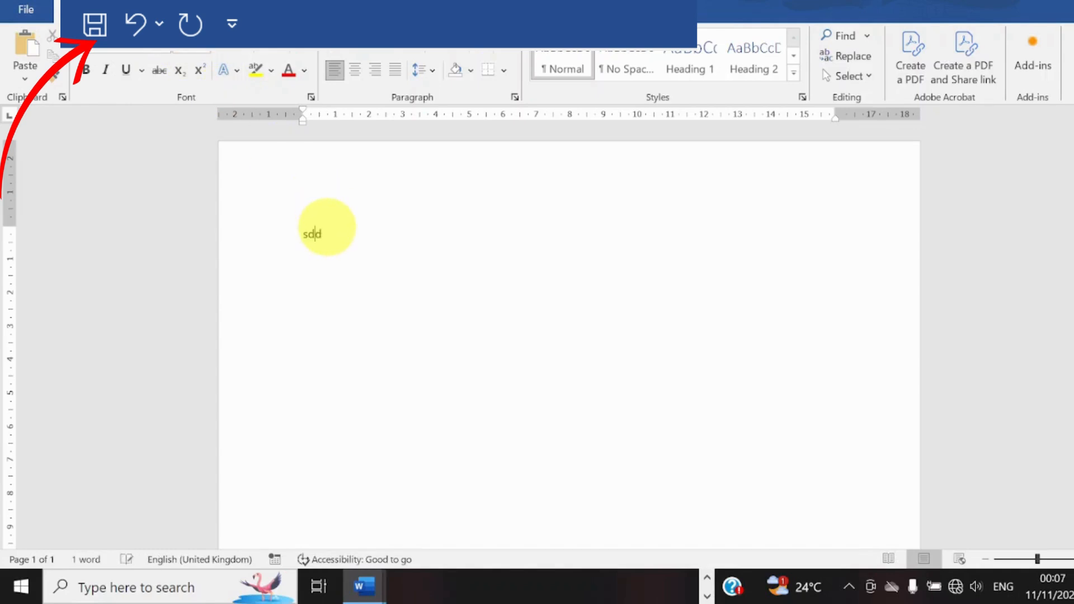
key("BackSpace")
key("BackSpace")
key("BackSpace")
key("BackSpace")
key("BackSpace")
key("BackSpace")
key("BackSpace")
key("BackSpace")
key("BackSpace")
key("BackSpace")
key("BackSpace")
key("BackSpace")
key("BackSpace")
key("BackSpace")
key("BackSpace")
key("BackSpace")
key("BackSpace")
key("BackSpace")
key("BackSpace")
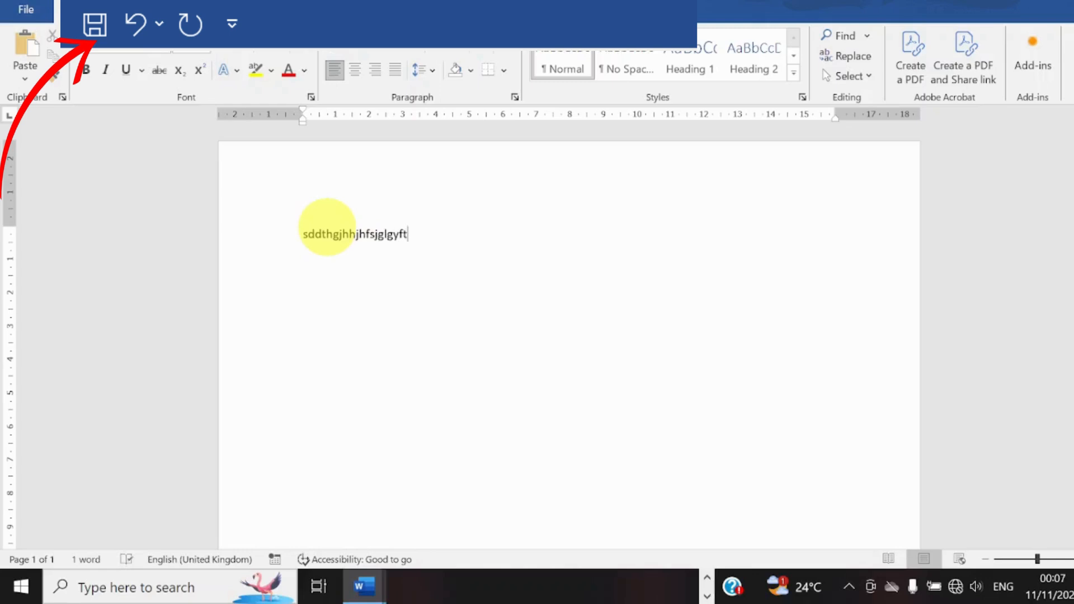
key("BackSpace")
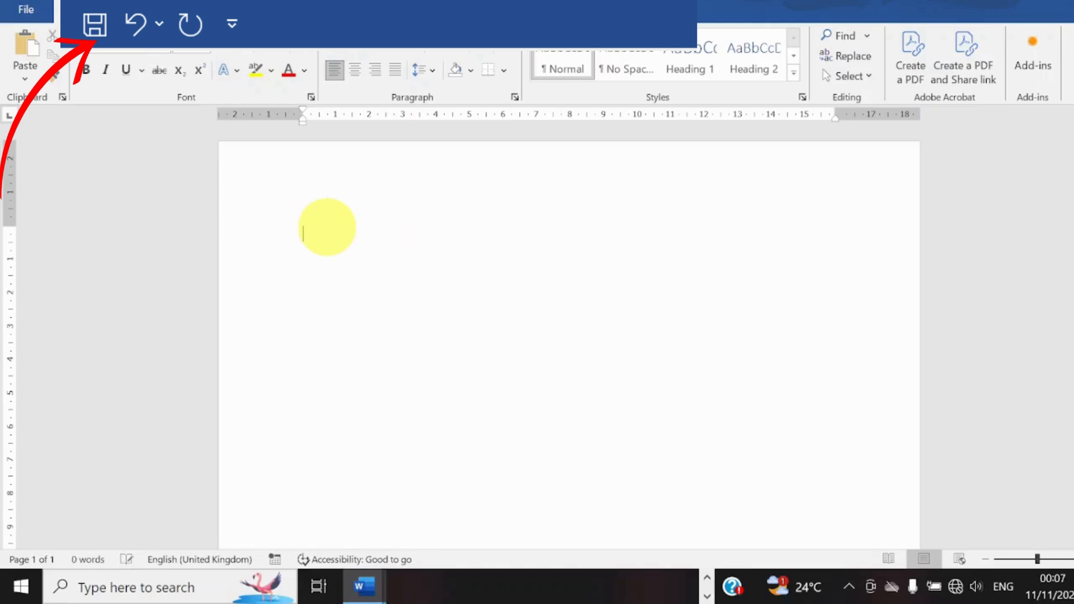
Step: Write the sentence "I am in a beginner's class" on the first line of the document
type("I am in a beginner’s")
key("BackSpace")
type("'s class")
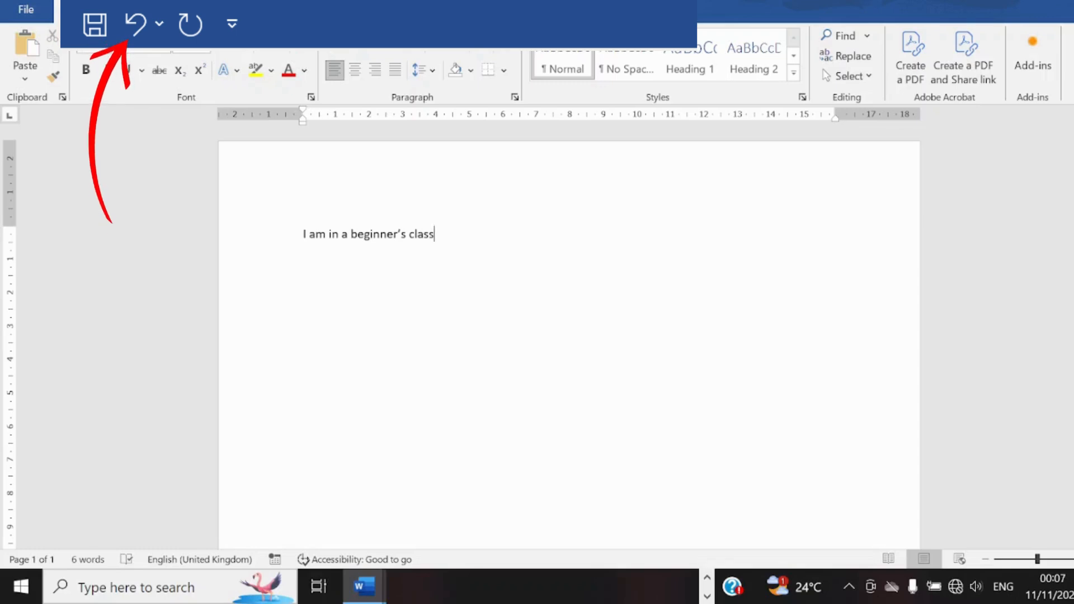
Step: Undo the typing of the sentence and restore it with Redo
key("ctrl+z")
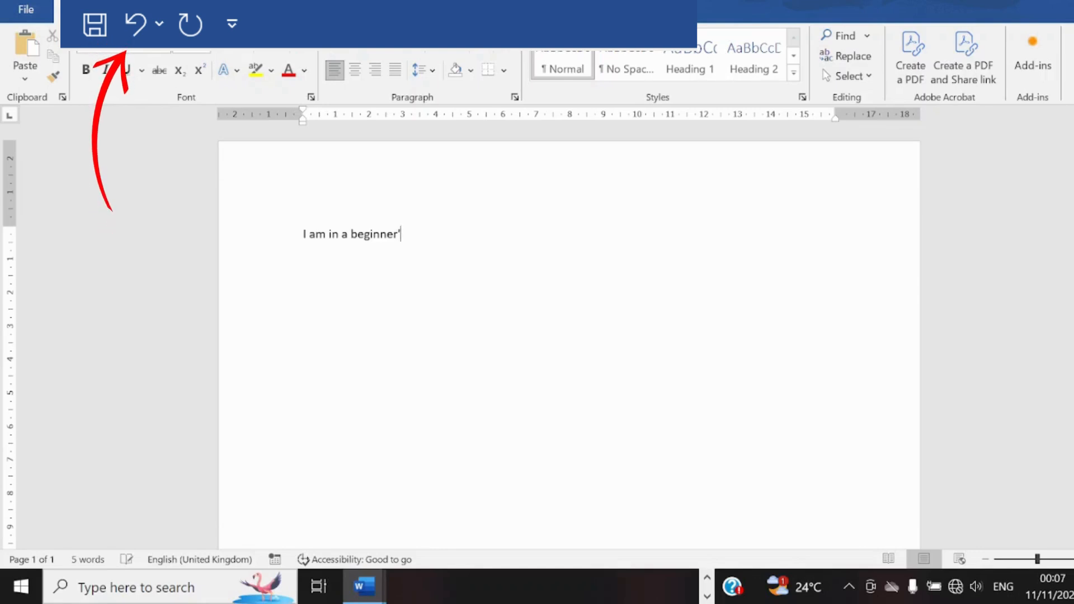
key("ctrl+z")
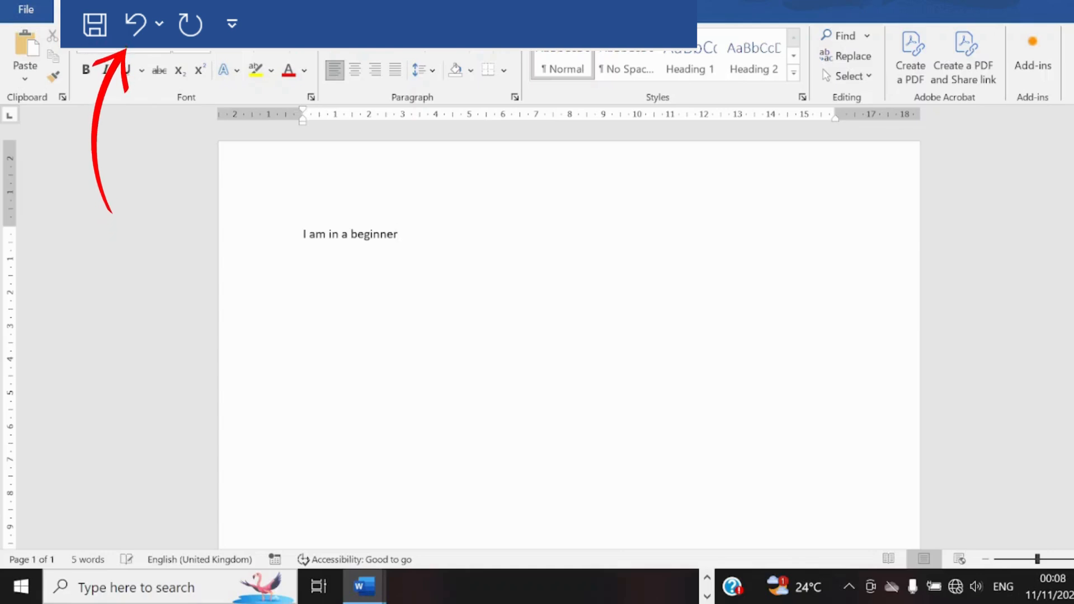
type("s")
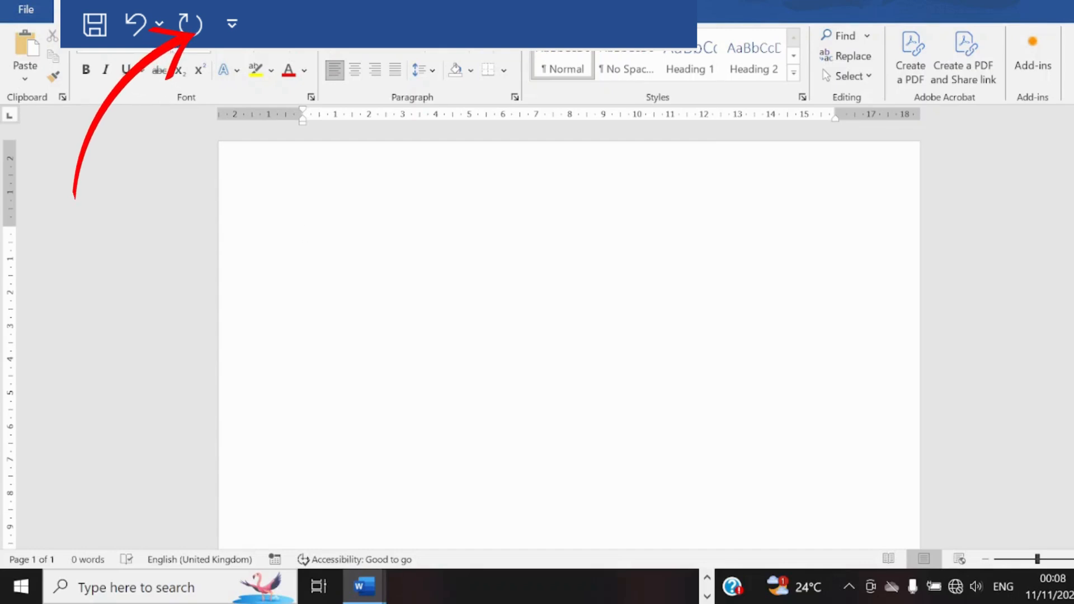
key("ctrl+y")
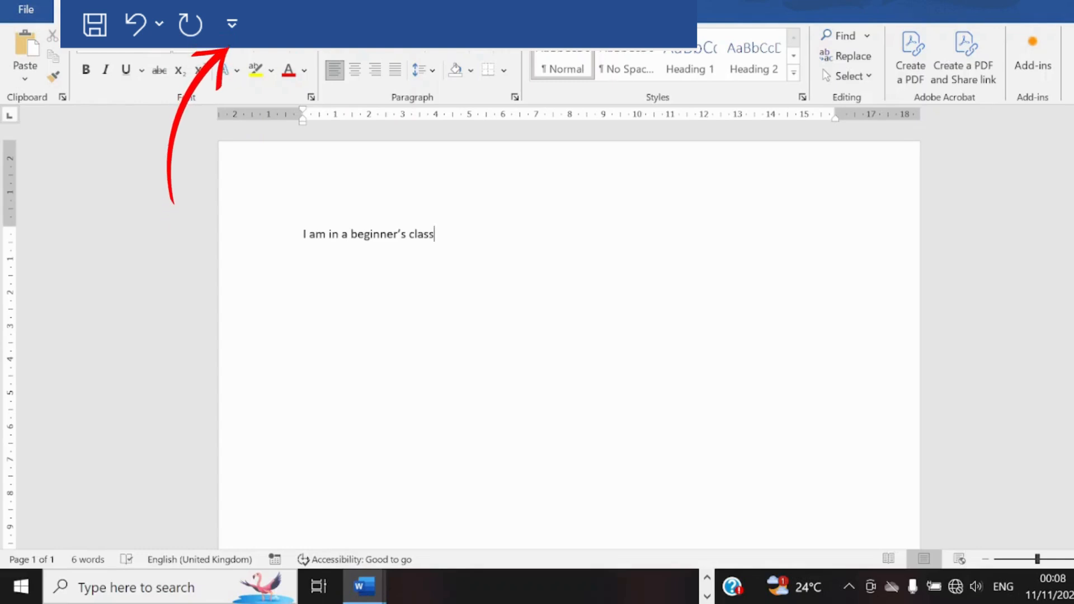
Step: Add the New, Open and Draw Table commands to the Quick Access Toolbar
left_click(231, 24)
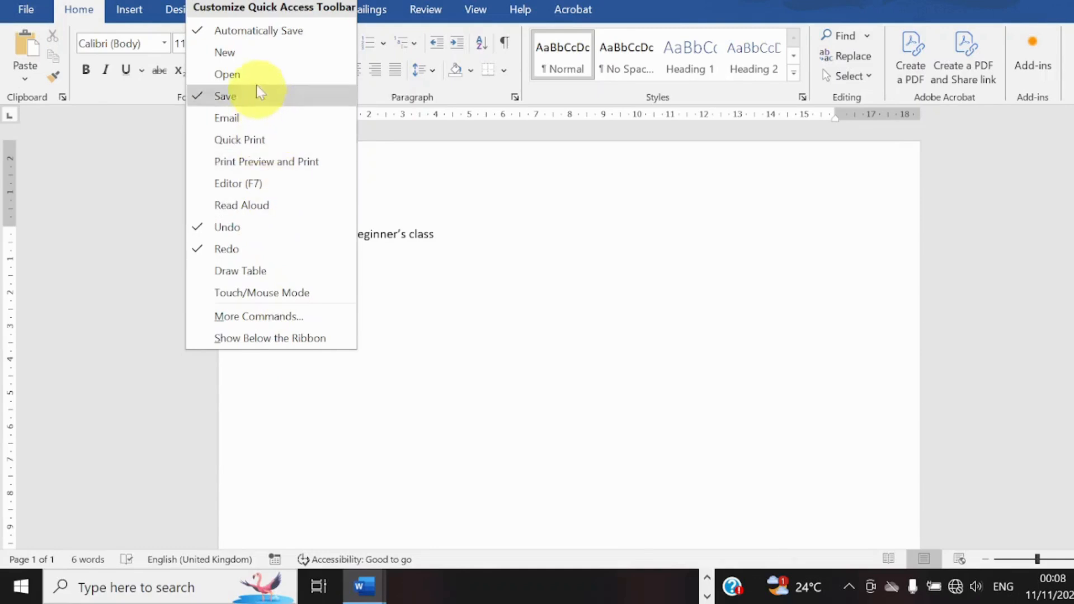
left_click(244, 55)
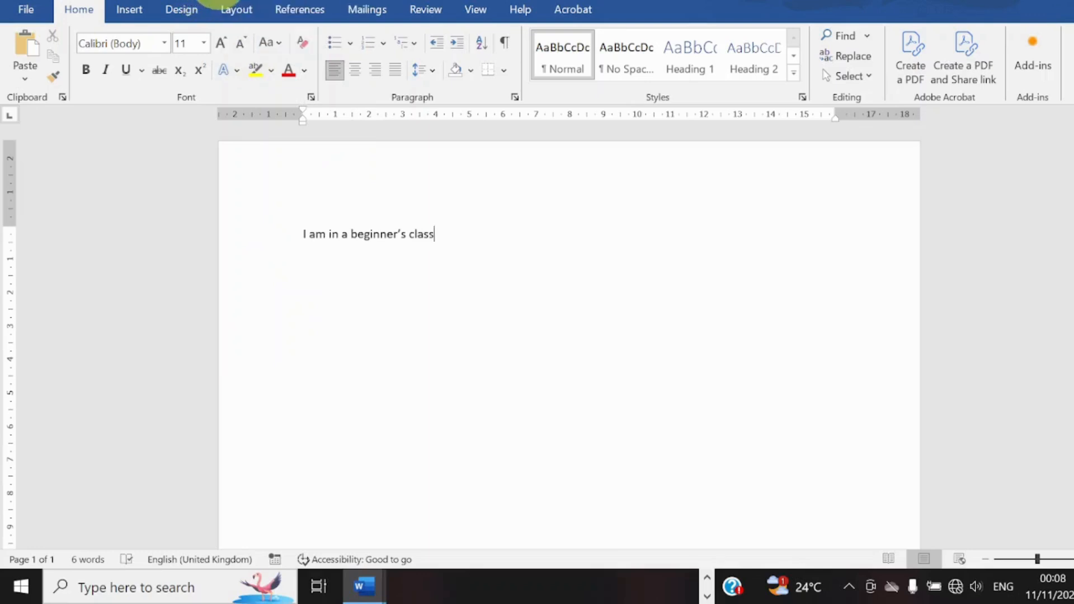
left_click(223, 2)
left_click(239, 73)
left_click(241, 1)
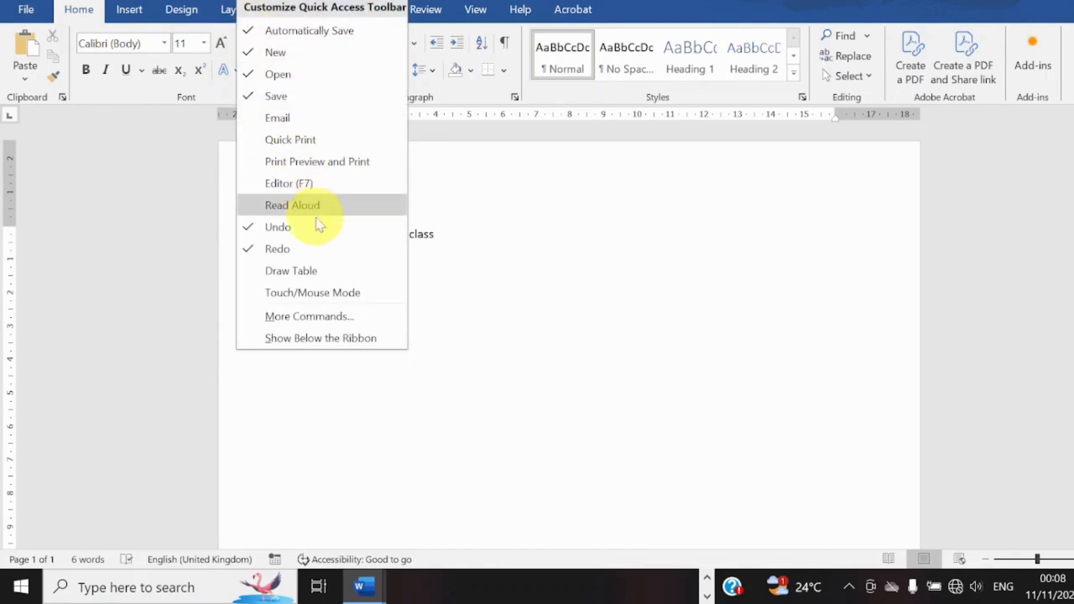
left_click(288, 271)
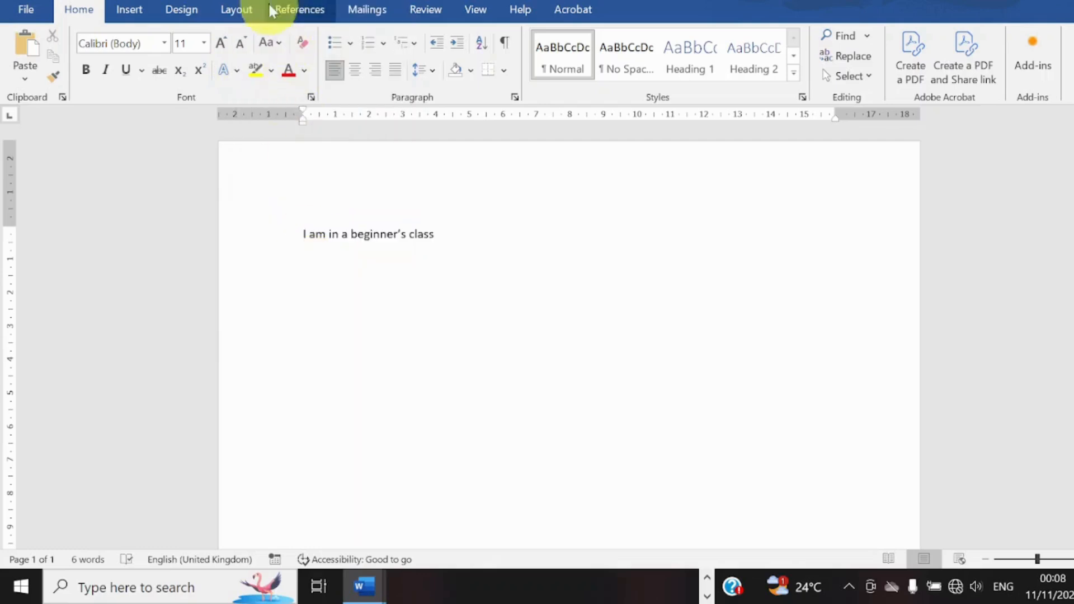
Step: Remove the Open, New and Draw Table commands from the Quick Access Toolbar
left_click(247, 1)
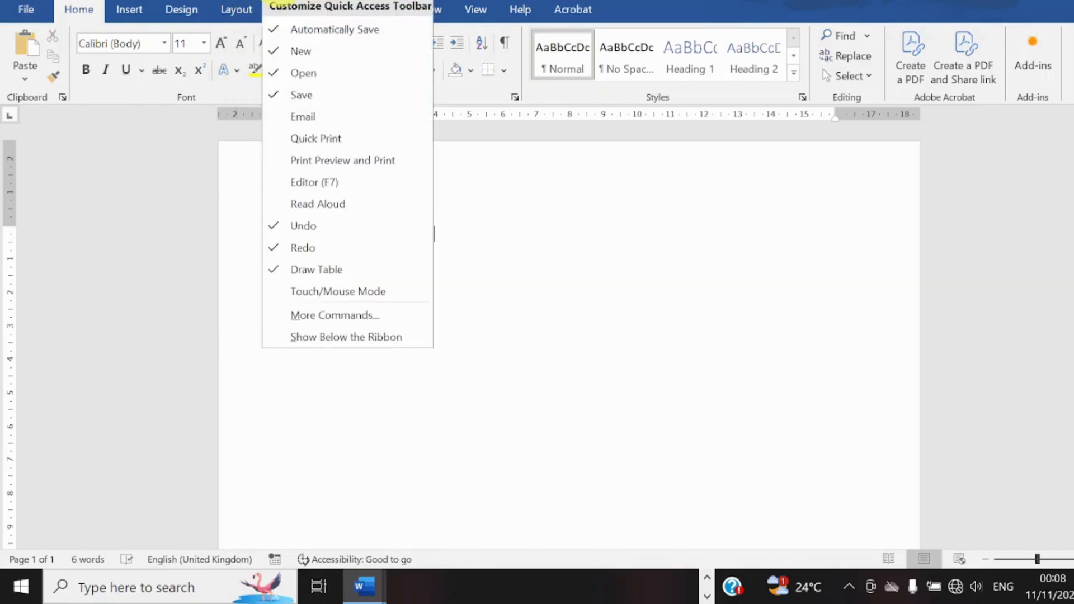
left_click(312, 84)
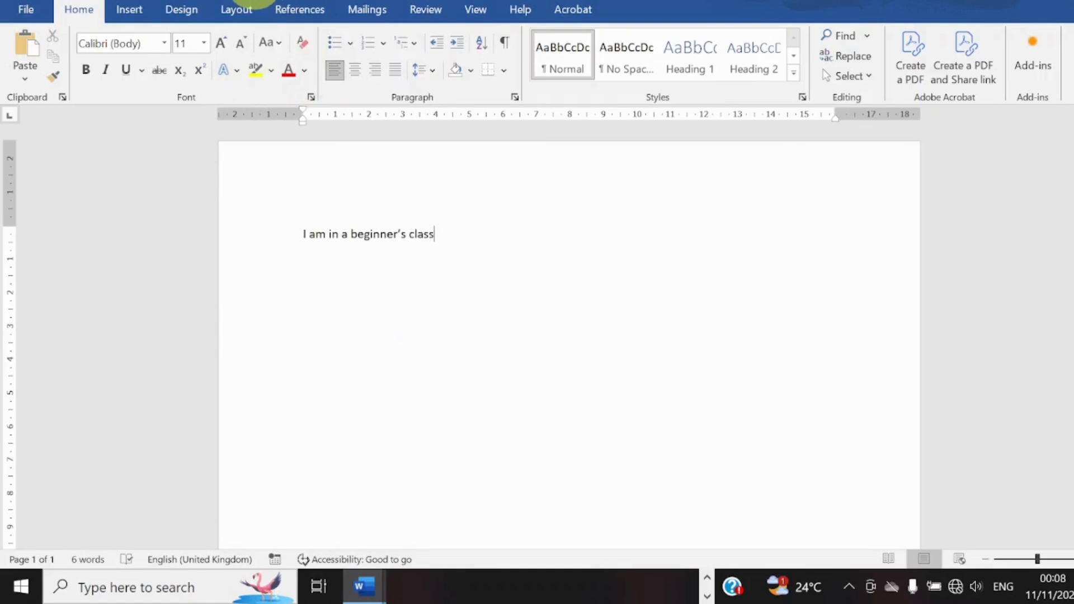
left_click(249, 3)
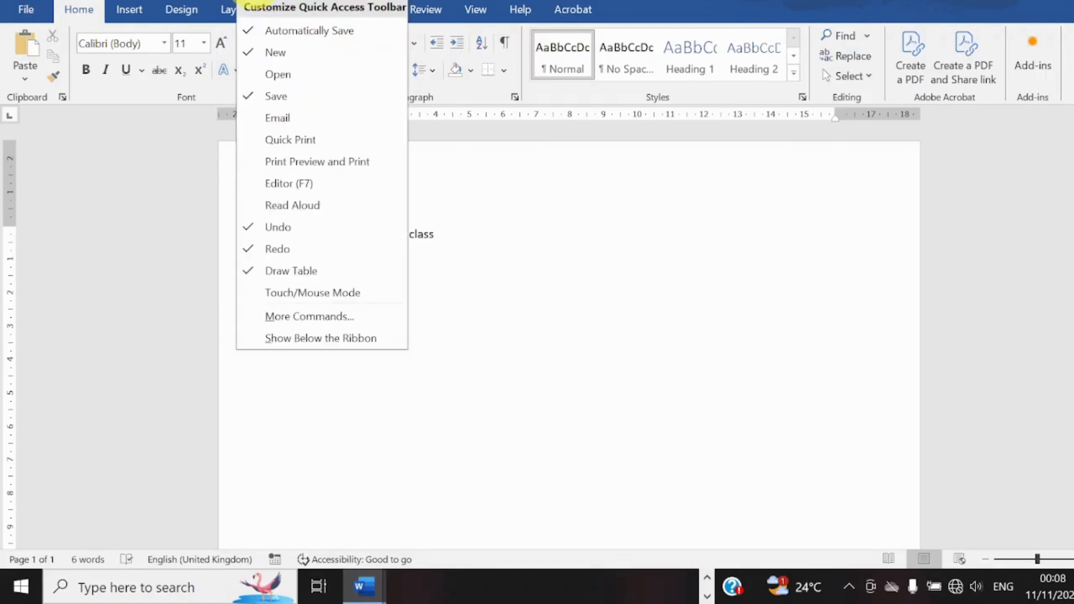
left_click(284, 48)
left_click(232, 3)
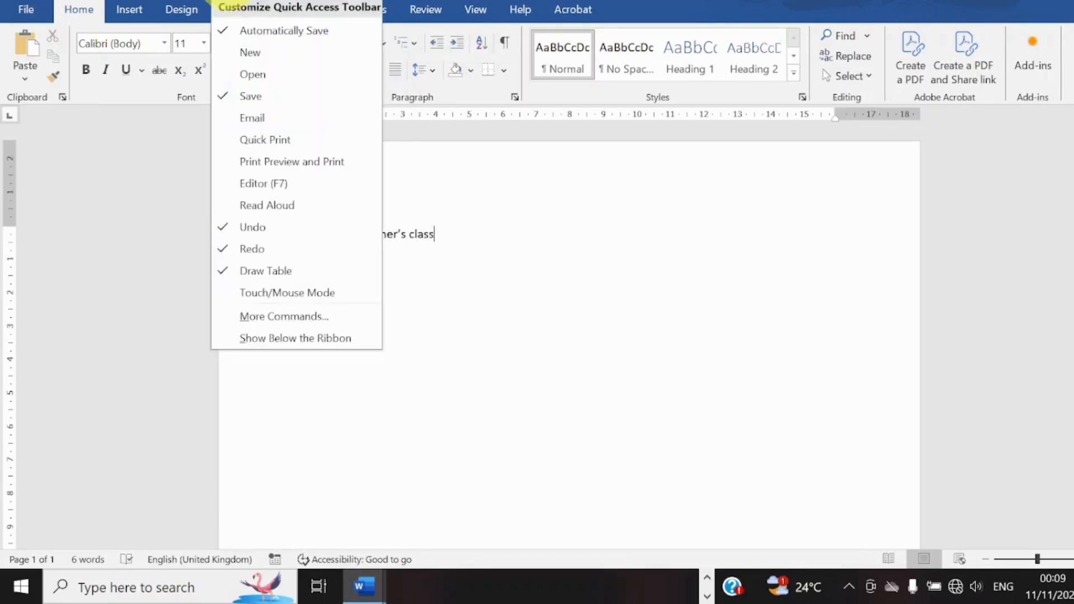
left_click(269, 271)
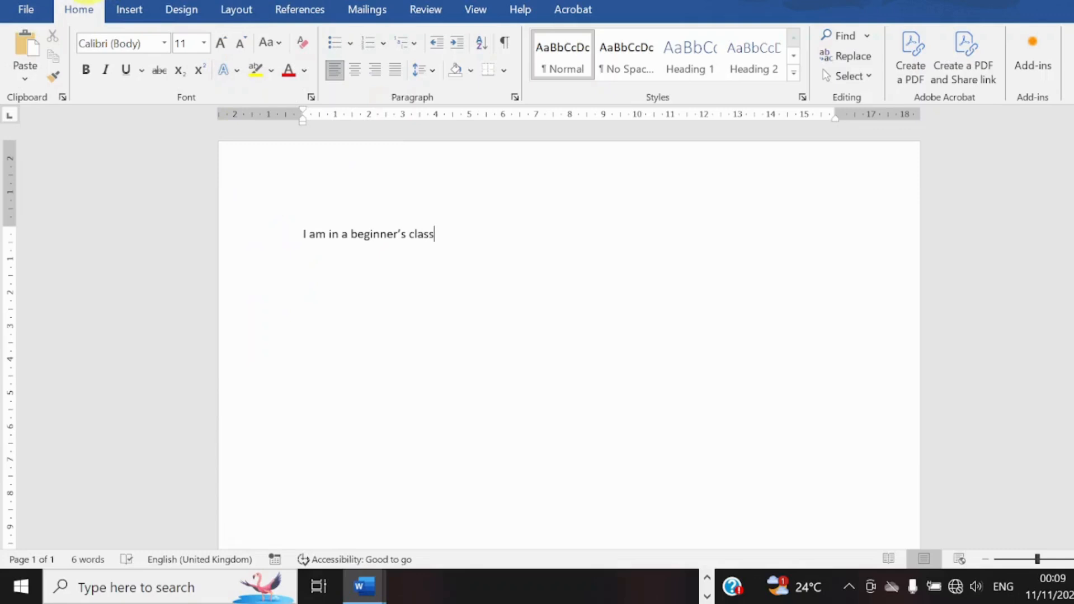
Step: Try to turn on AutoSave for the document, and dismiss the prompt
left_click(87, 1)
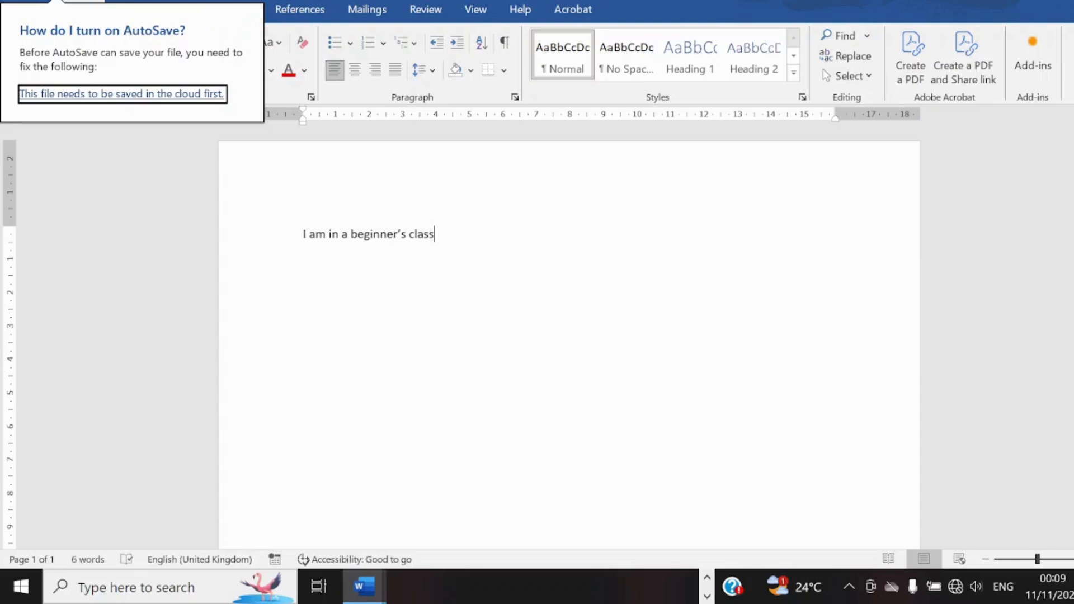
left_click(253, 177)
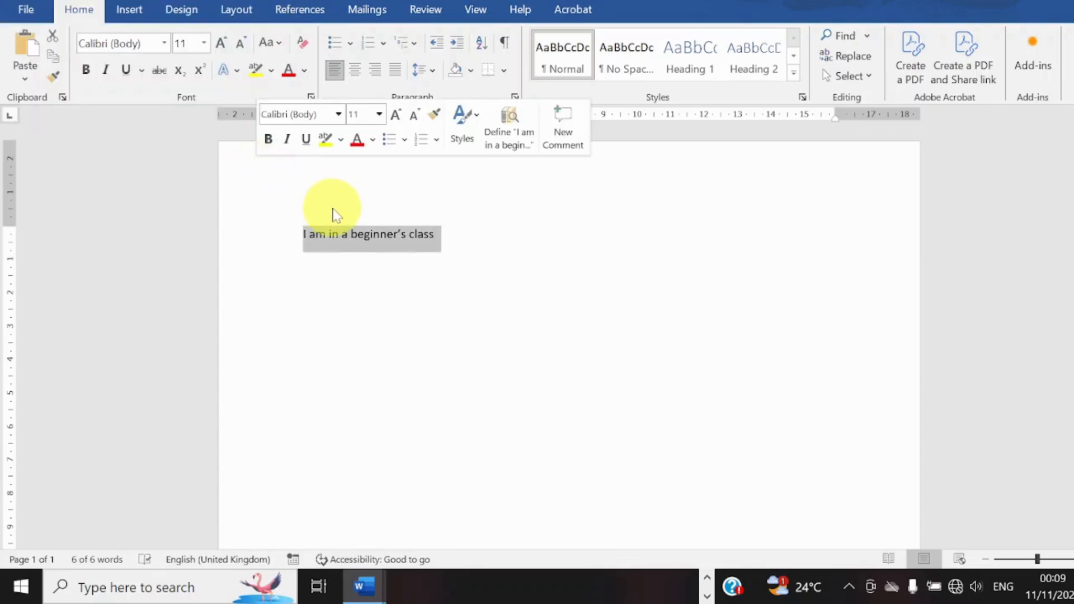
left_click(27, 10)
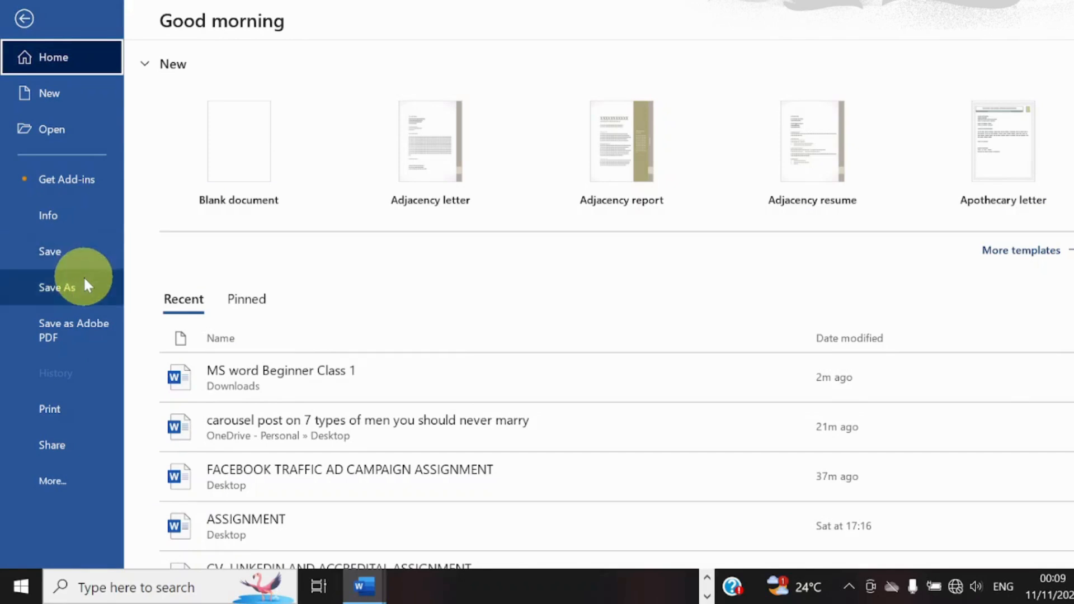
left_click(24, 18)
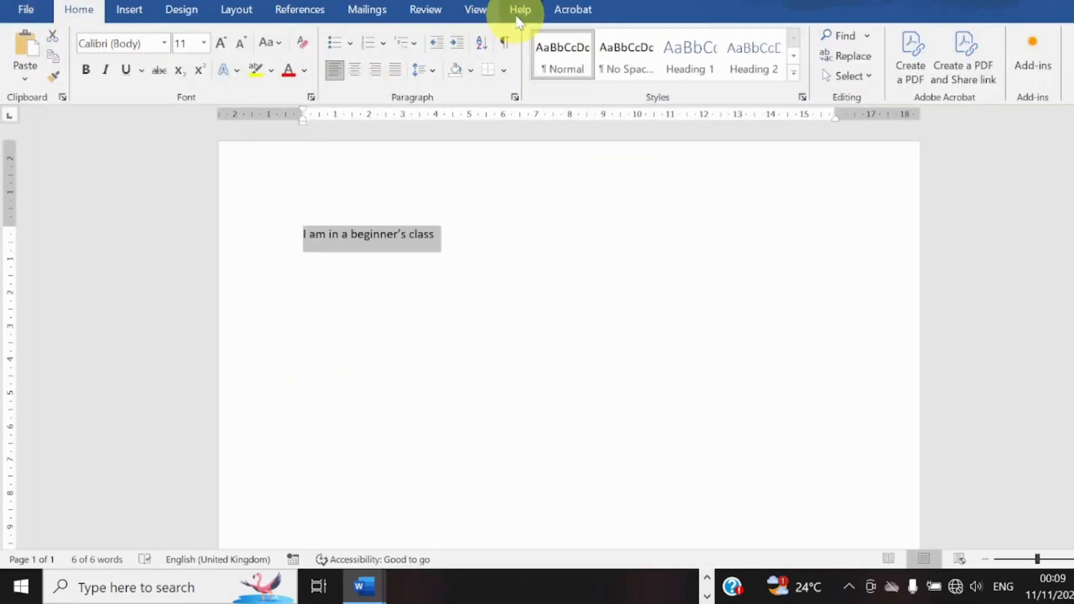
left_click(23, 9)
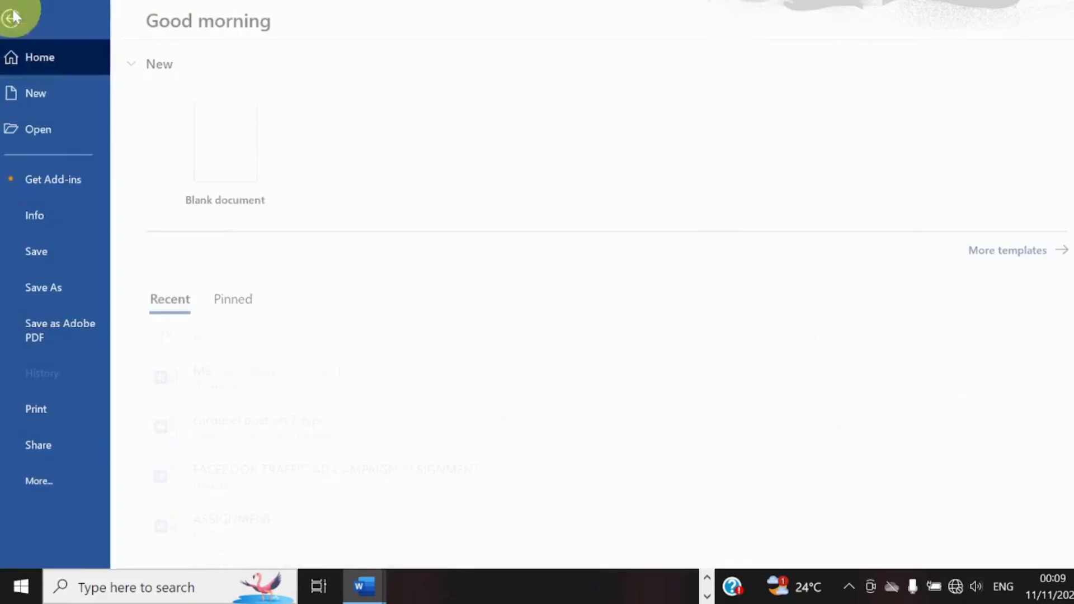
left_click(78, 238)
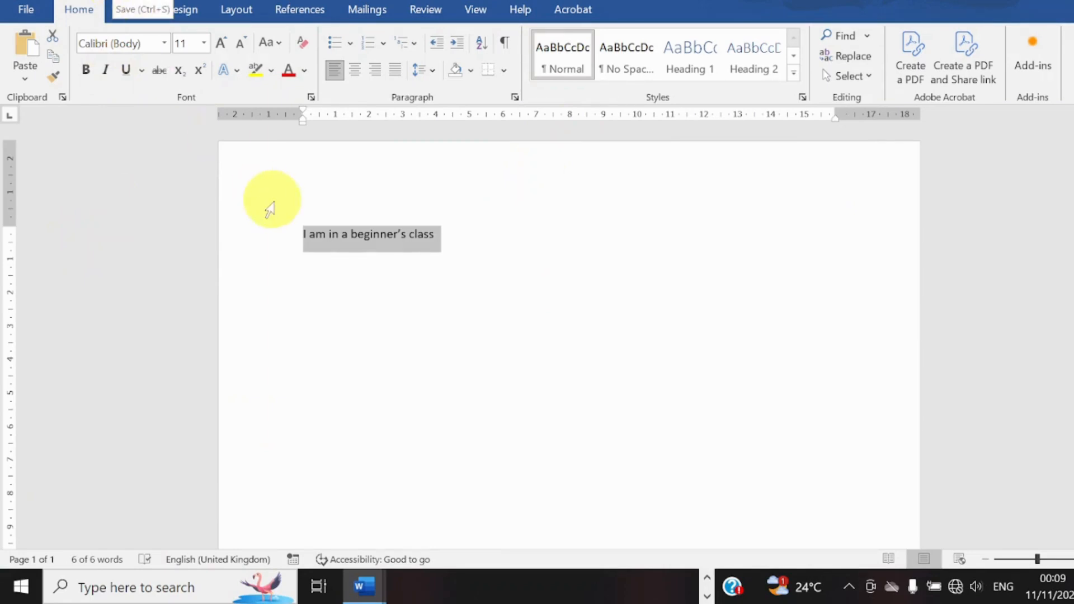
left_click(463, 249)
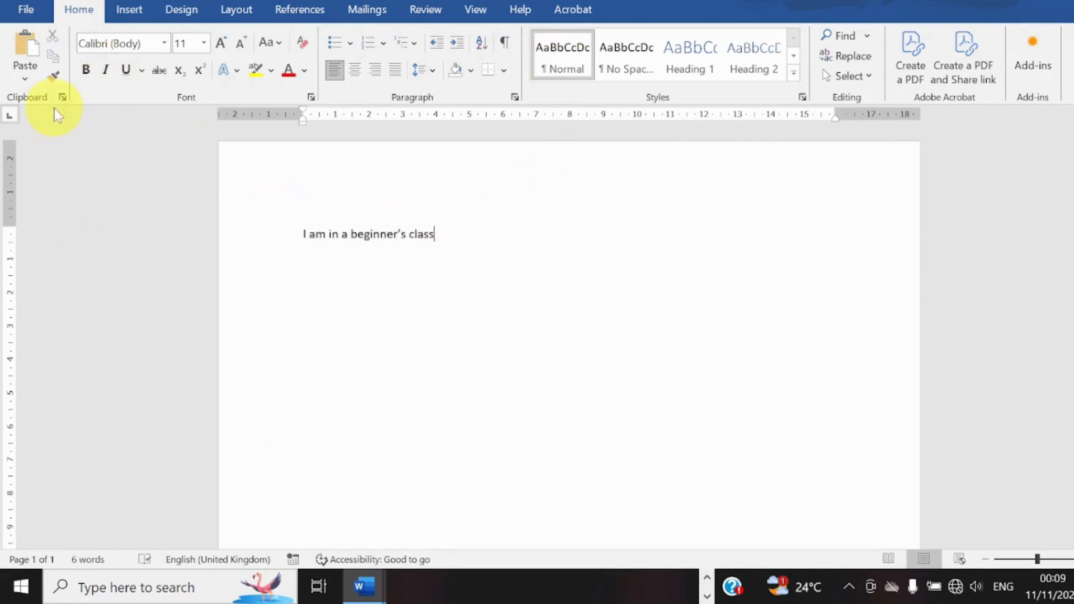
Step: Save a copy of the document in the Downloads folder as "MS word Beginner Class 2"
left_click(8, 20)
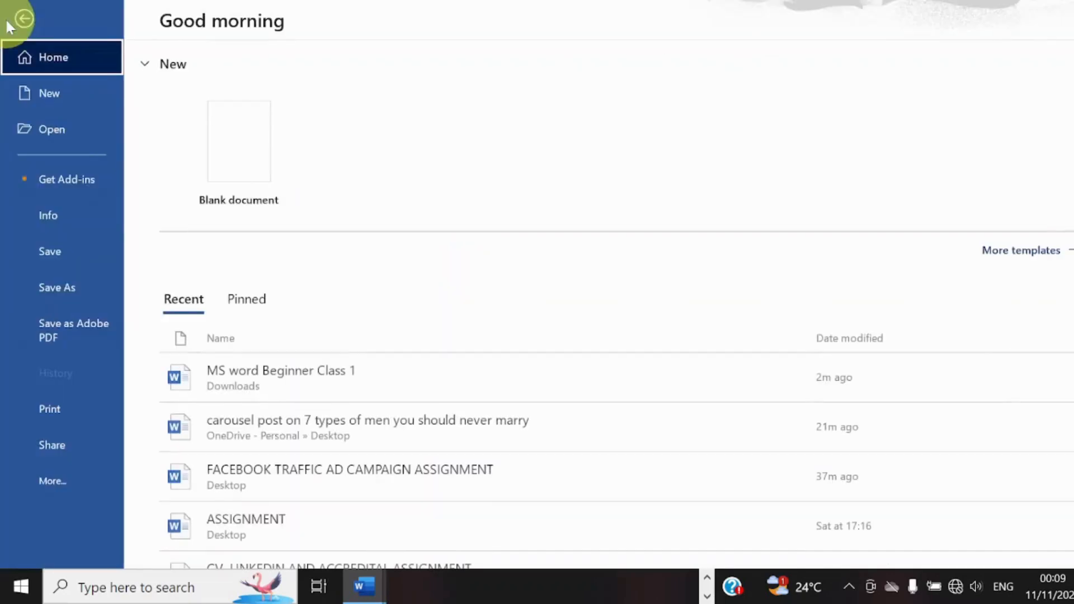
left_click(111, 296)
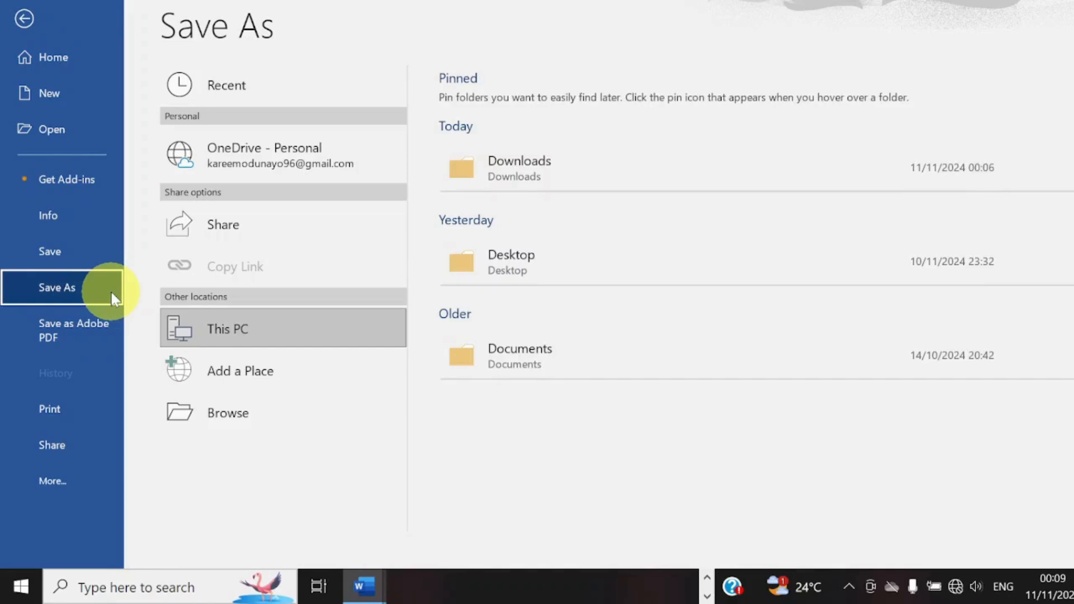
left_click(246, 417)
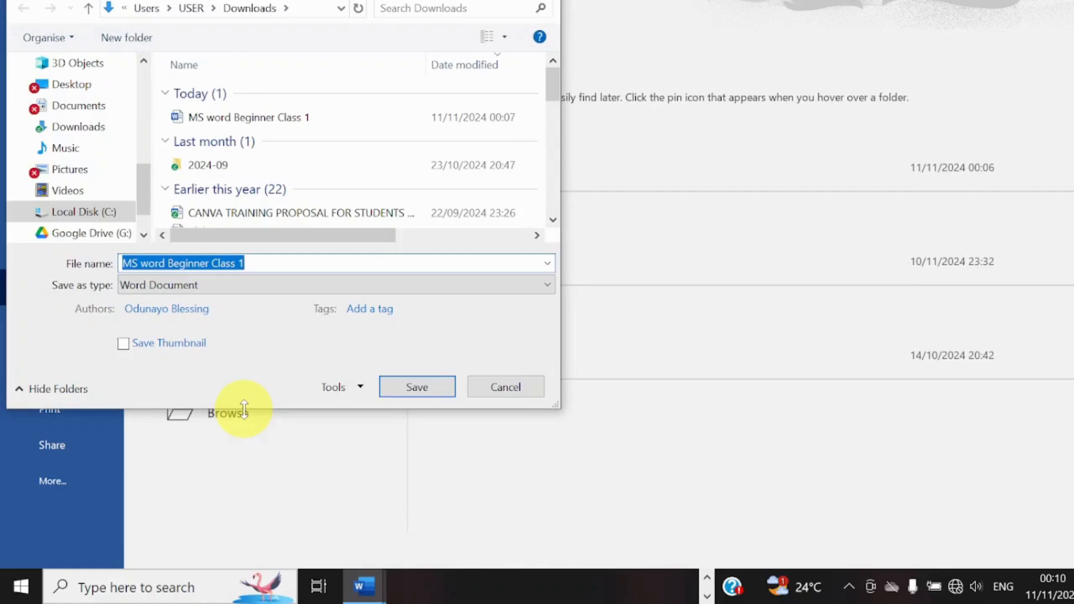
left_click(93, 128)
left_click(297, 265)
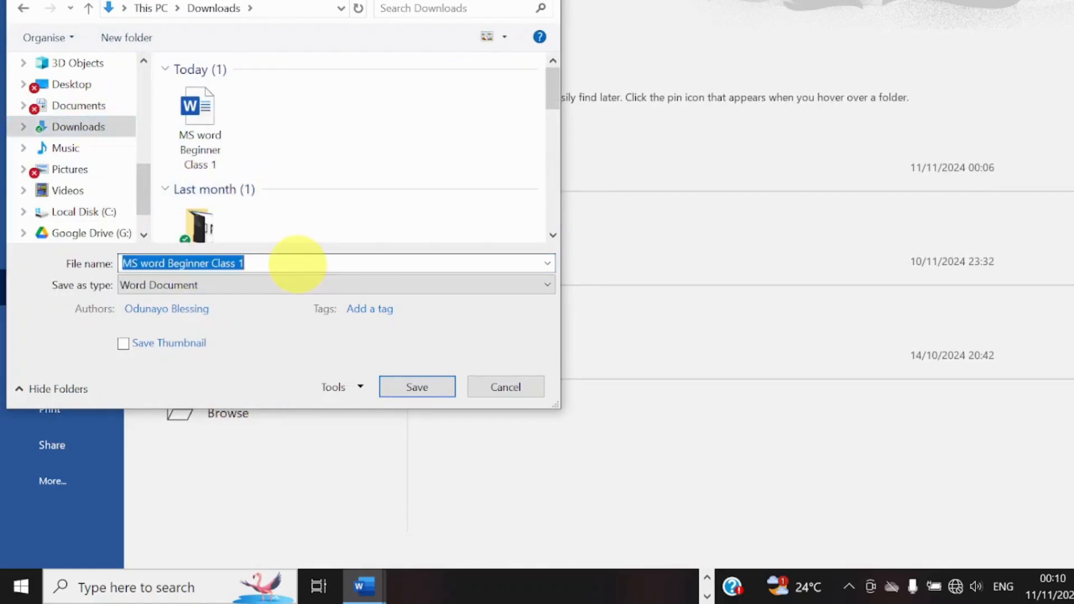
left_click(297, 265)
key("BackSpace")
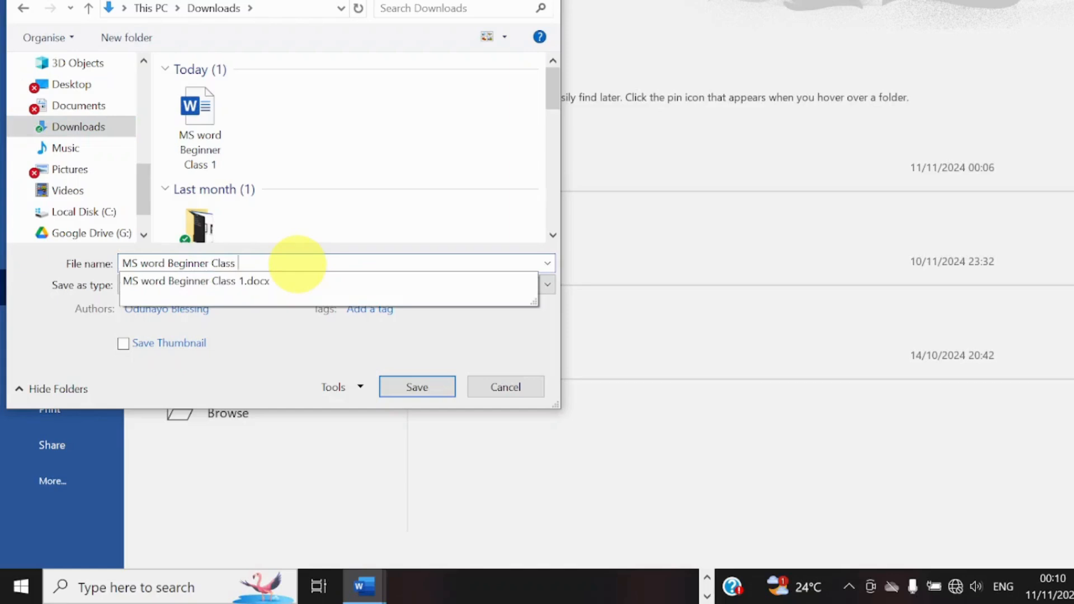
type("2")
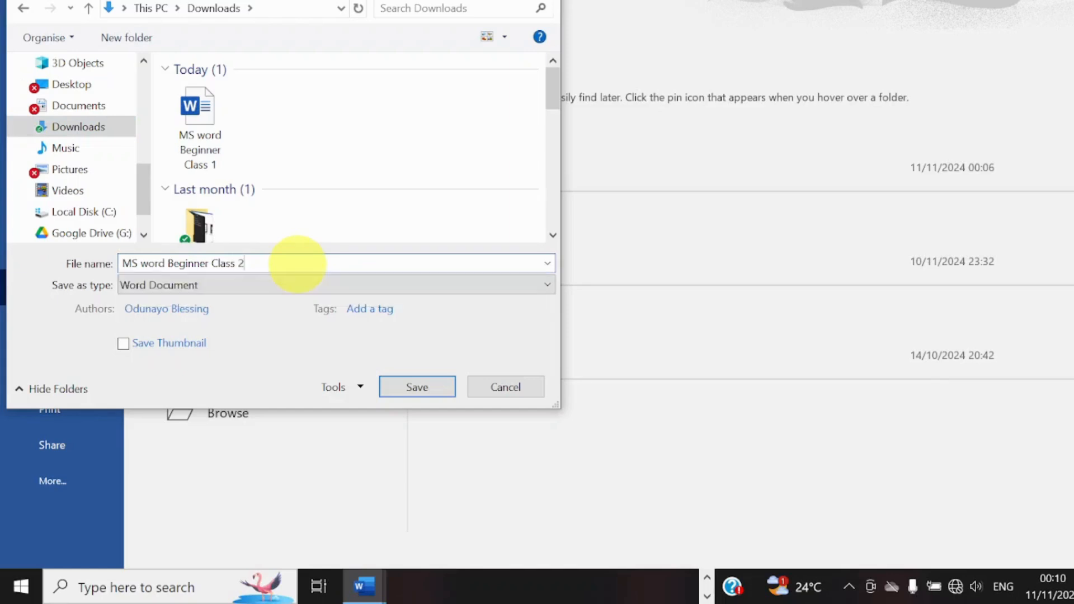
key("Return")
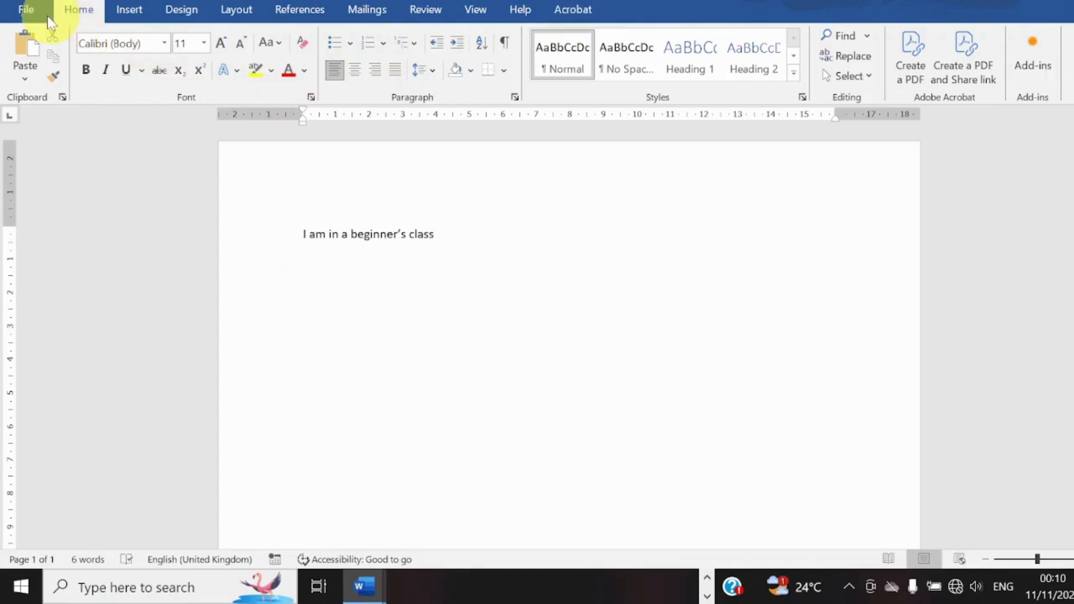
Step: Save the document in the Downloads folder as a PDF named "MS word Beginner Class 2"
left_click(27, 10)
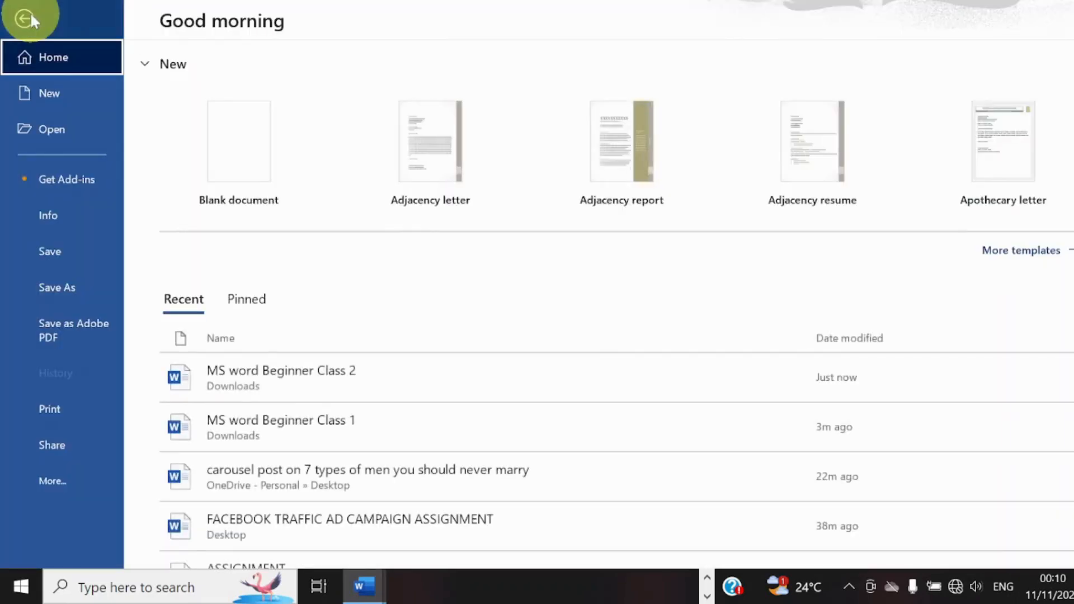
left_click(56, 319)
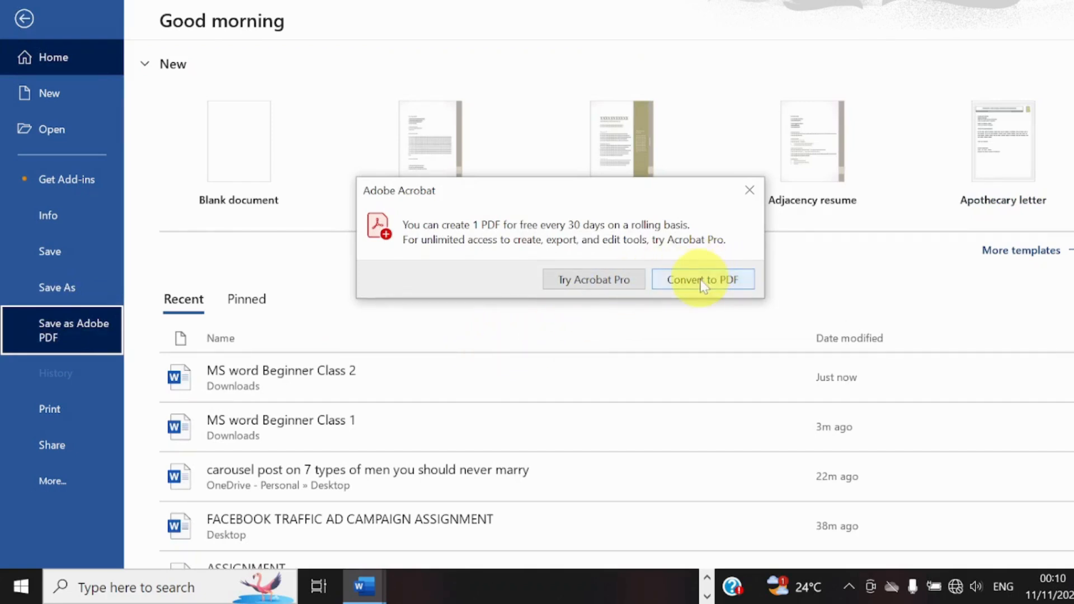
left_click(750, 190)
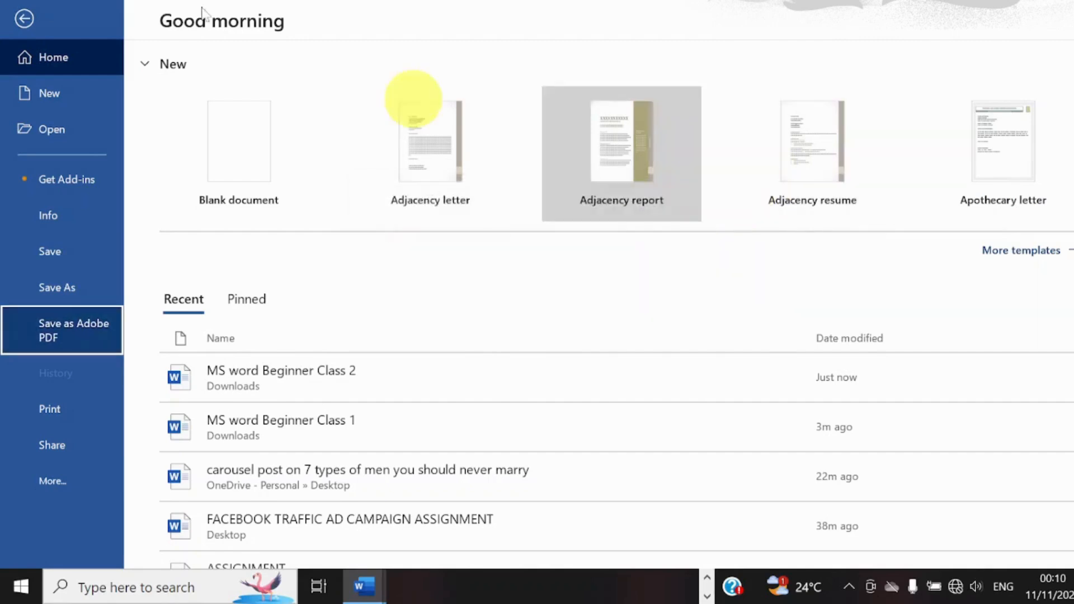
left_click(57, 288)
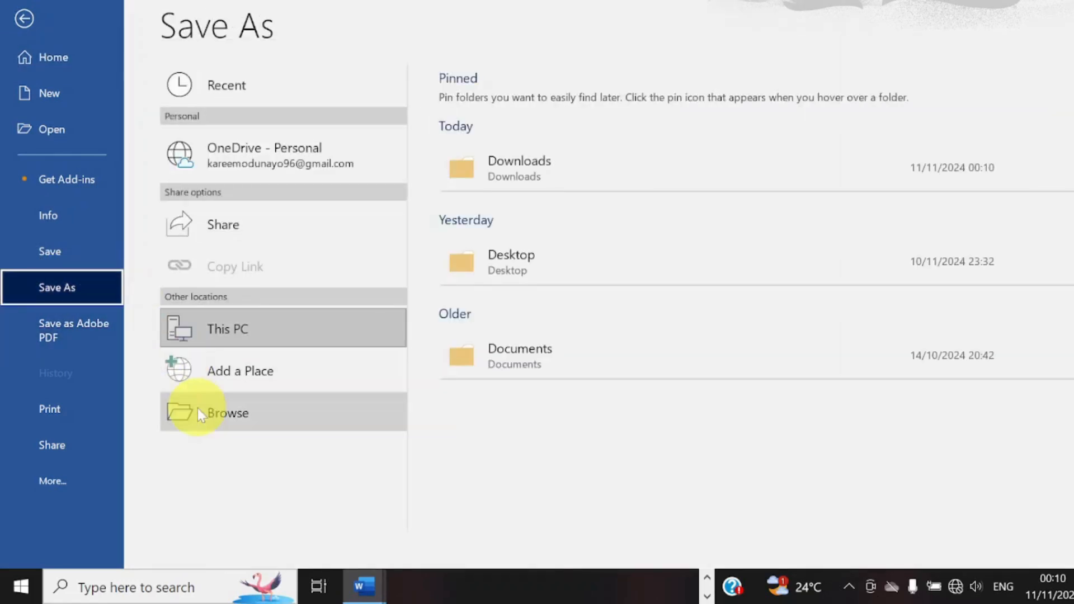
left_click(199, 414)
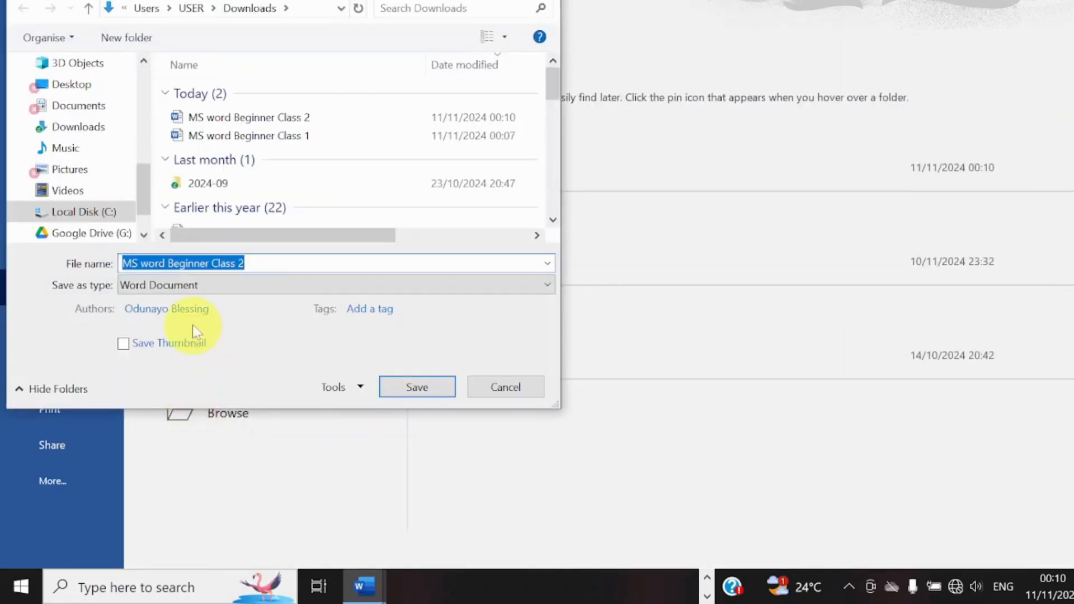
left_click(548, 286)
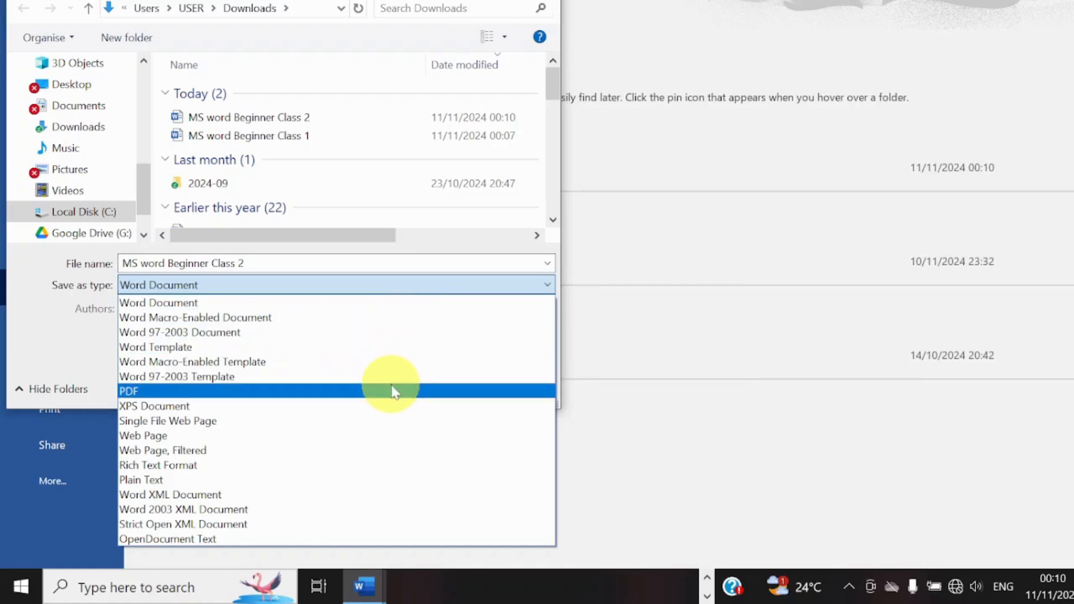
left_click(392, 392)
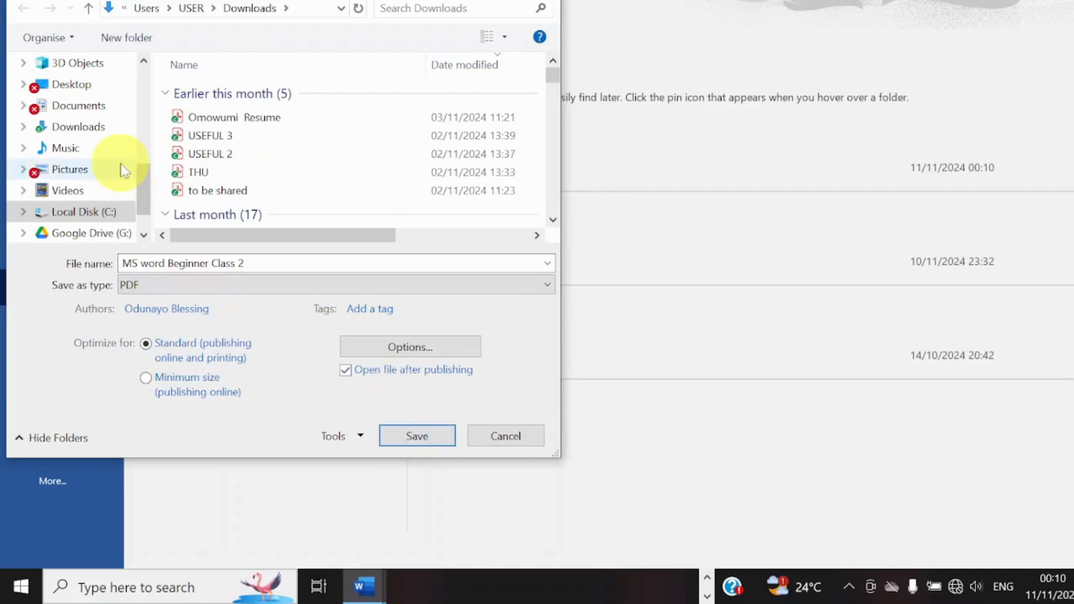
left_click(115, 126)
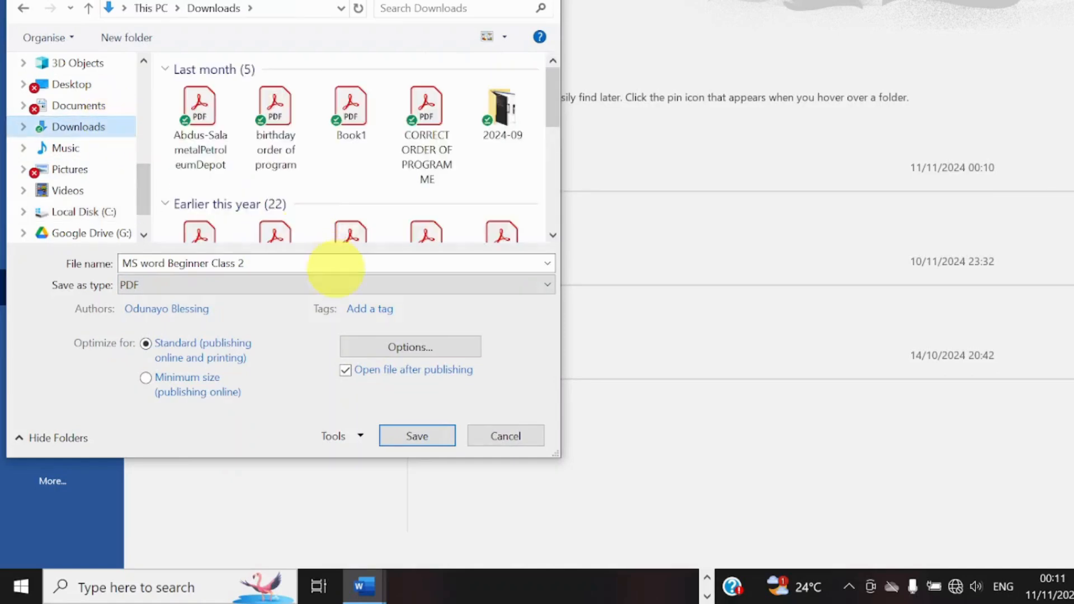
left_click(407, 440)
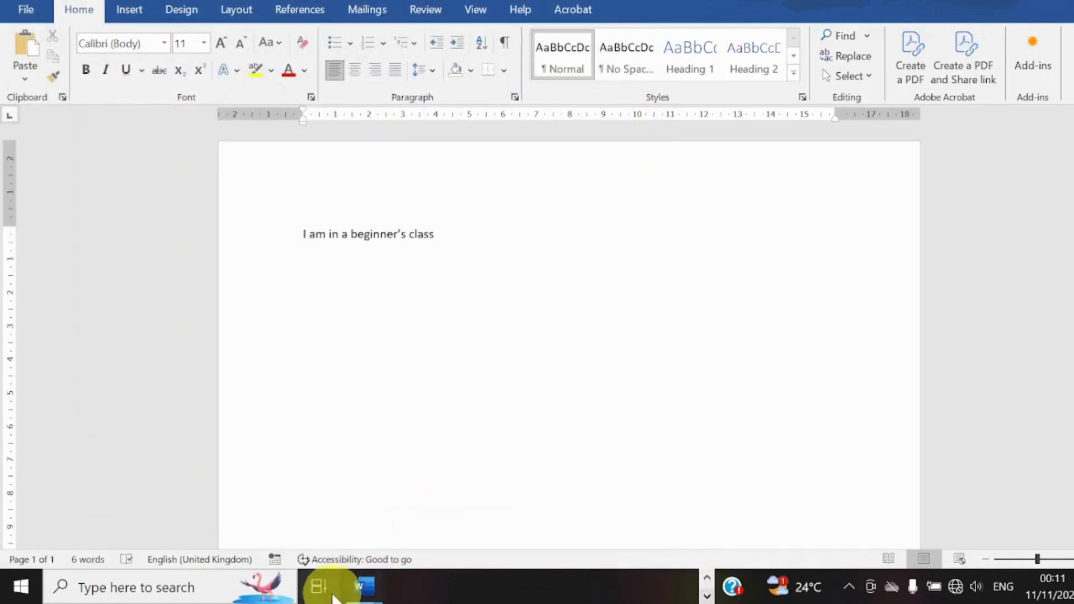
left_click(708, 580)
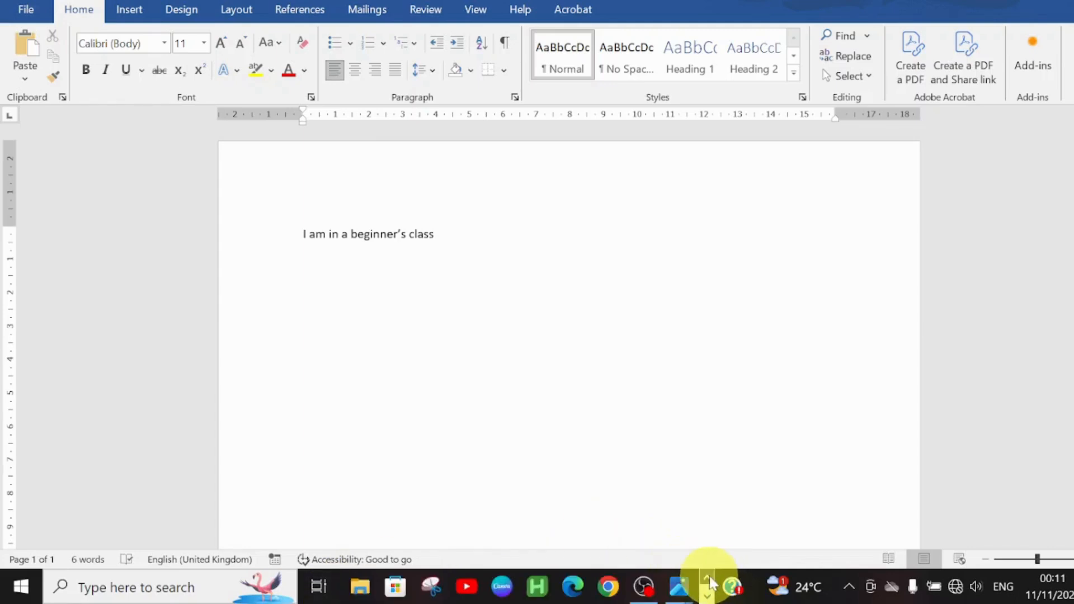
left_click(365, 594)
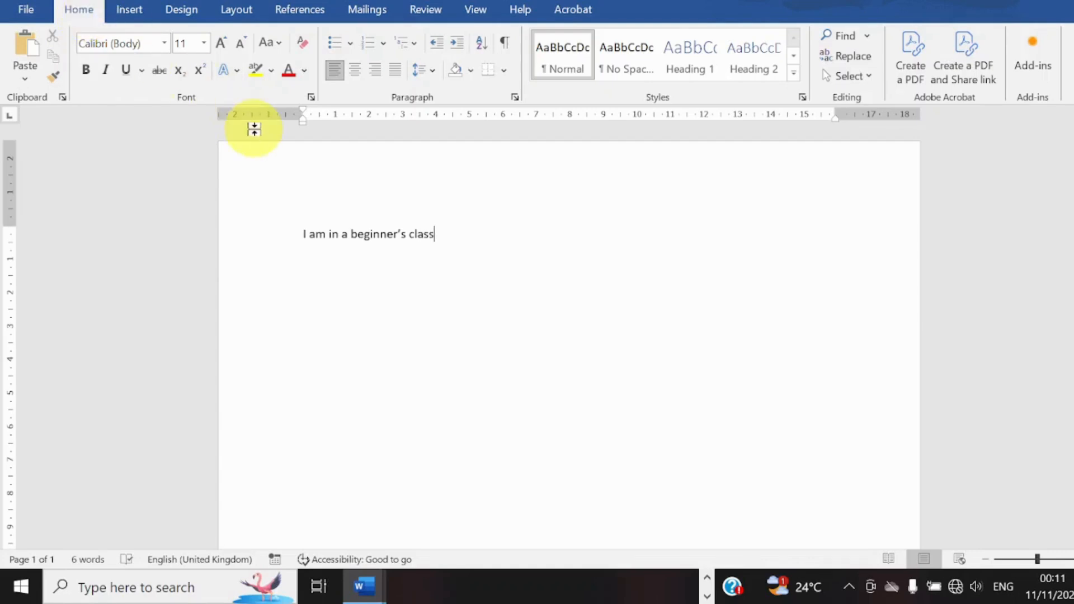
Step: Select the whole line "I am in a beginner's class" in different ways, clearing the selection each time
triple_click(336, 238)
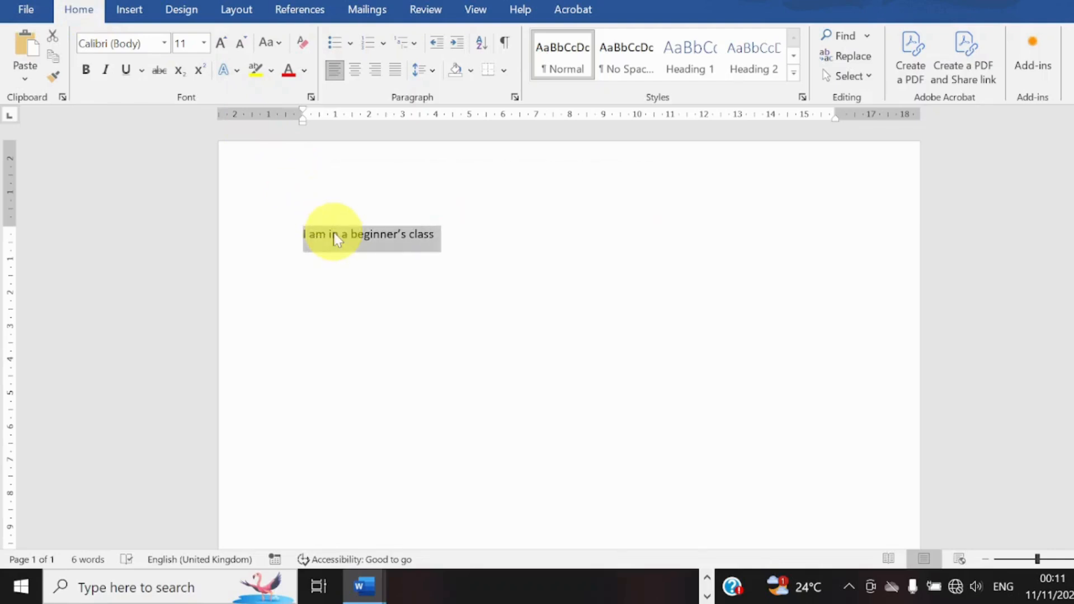
left_click(335, 238)
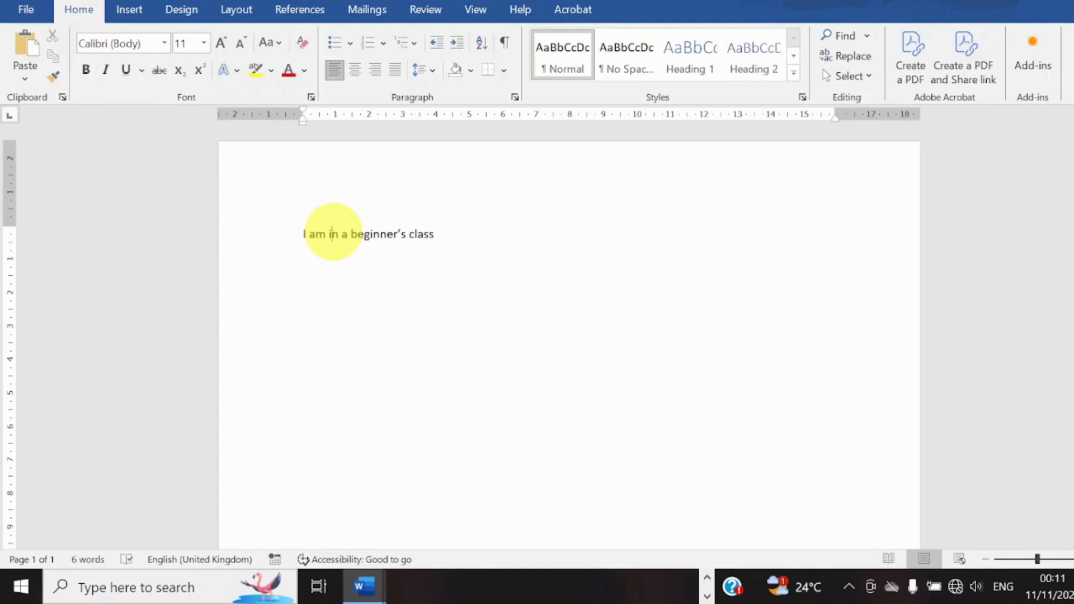
left_click(448, 229)
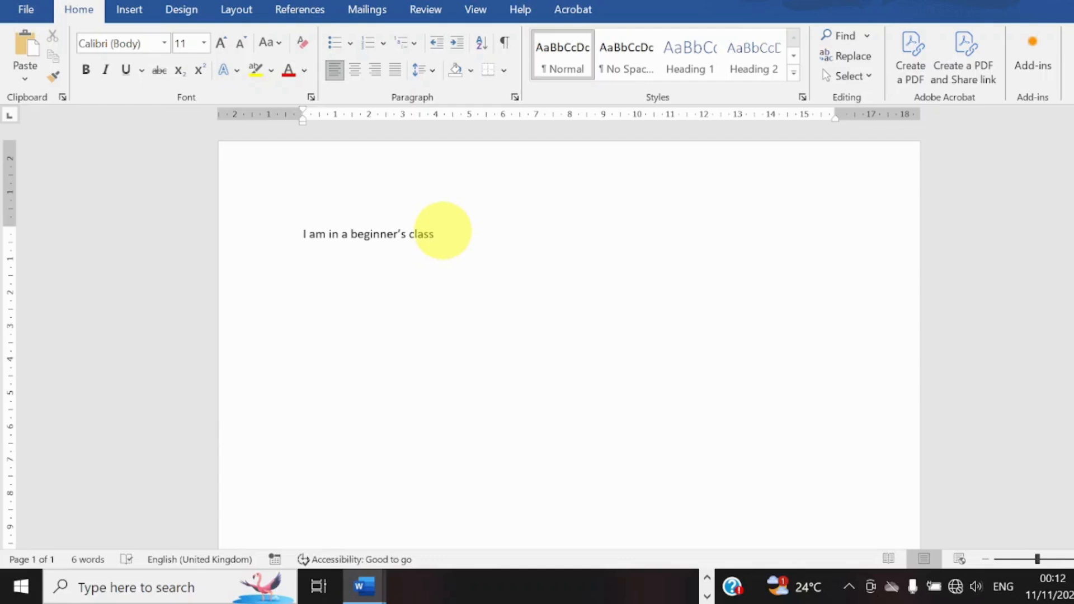
left_click_drag(443, 231, 287, 224)
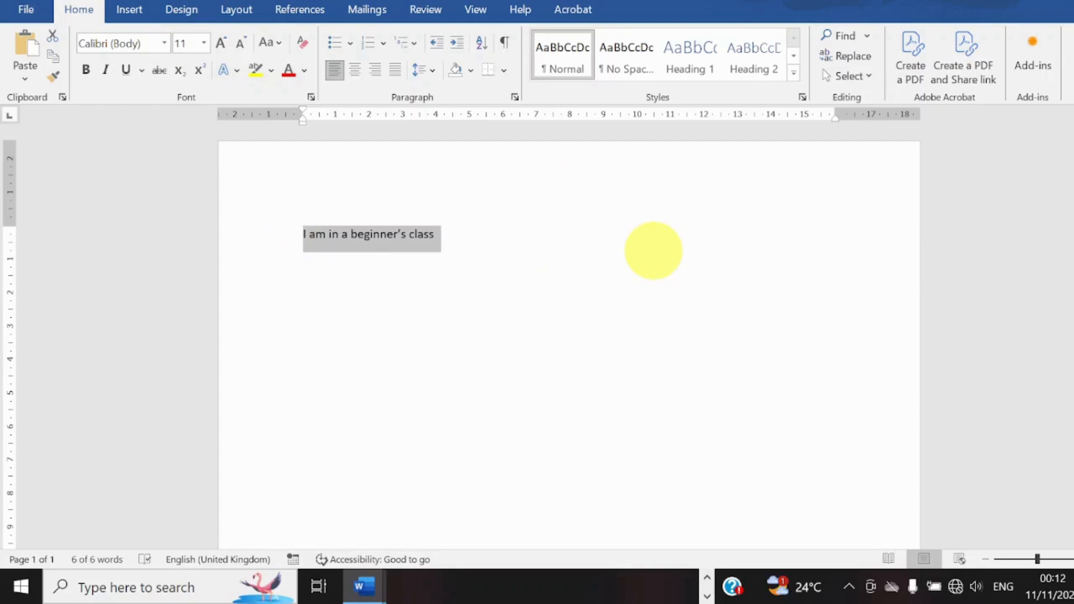
left_click(653, 251)
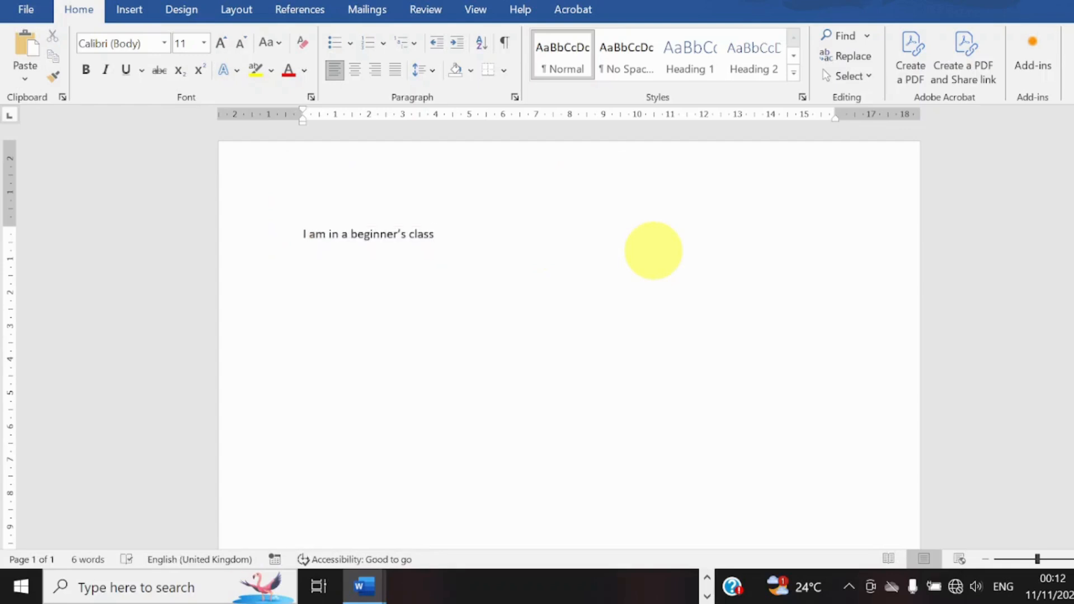
Step: Cut the sentence "I am in a beginner's class" and paste it back into the document
key("ctrl+a")
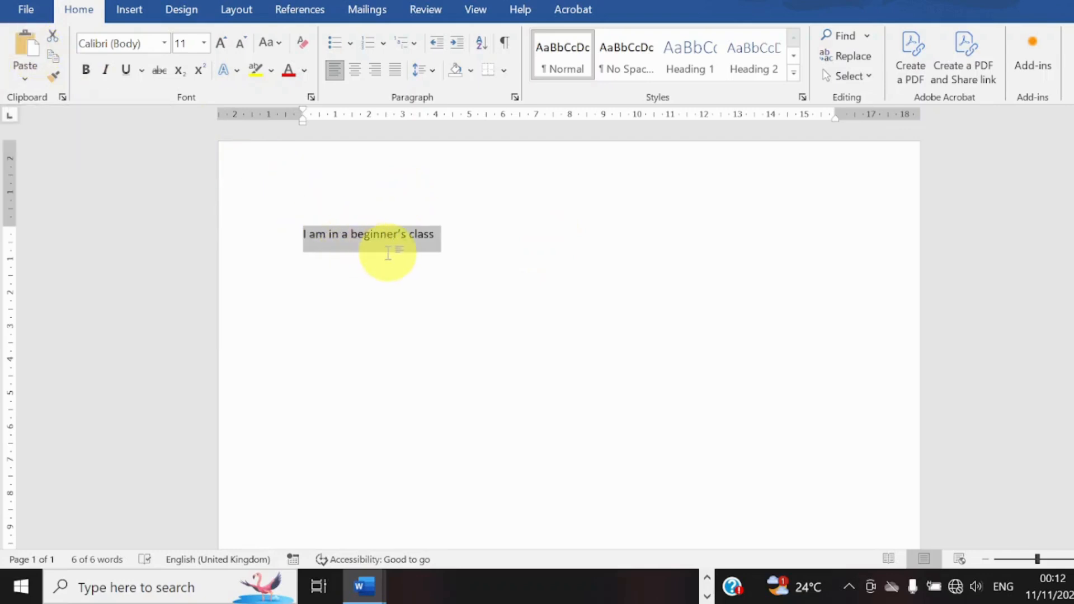
left_click(60, 36)
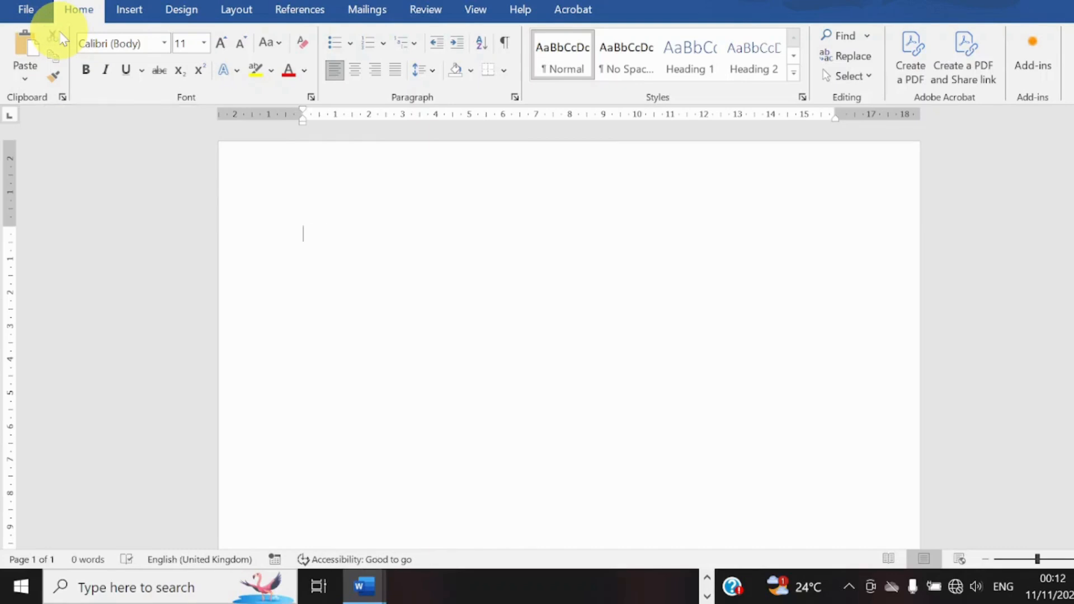
left_click(24, 49)
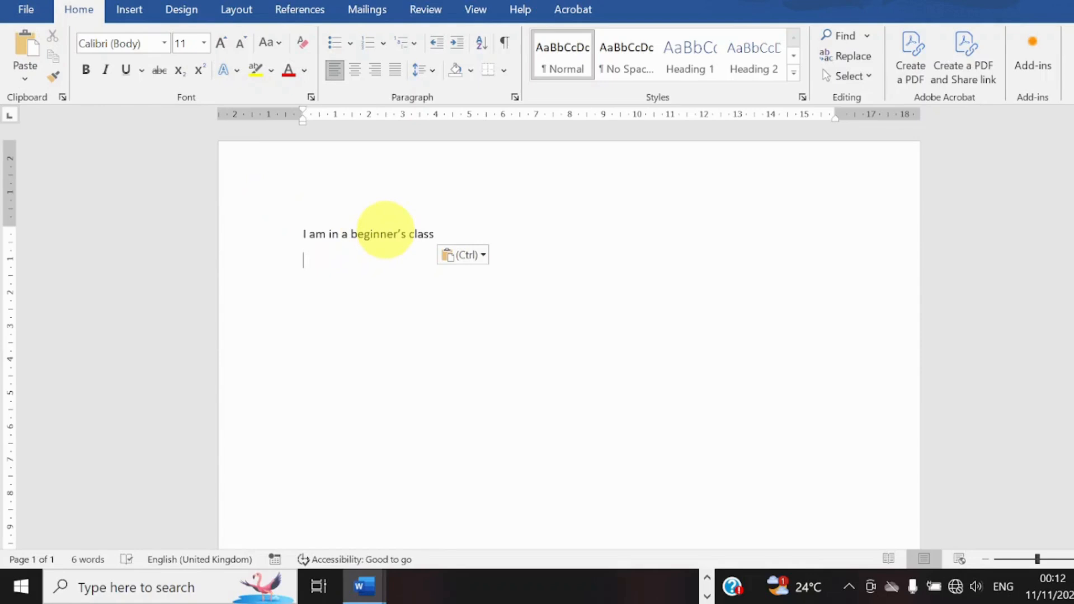
Step: Copy the sentence "I am in a beginner's class" and paste the copy on the line below it
double_click(386, 234)
key("ctrl+a")
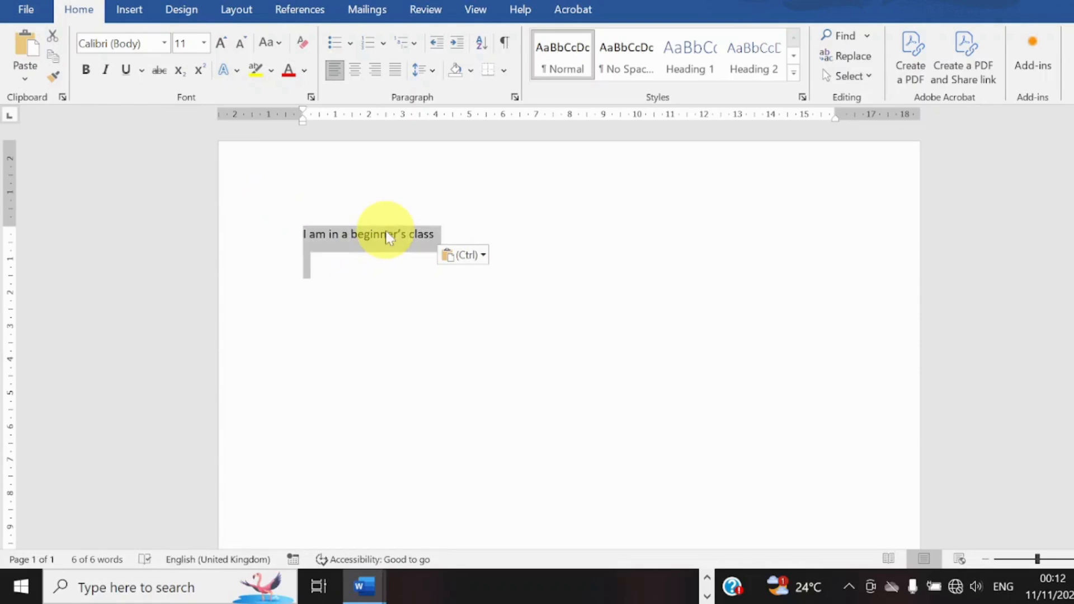
triple_click(382, 232)
left_click(55, 58)
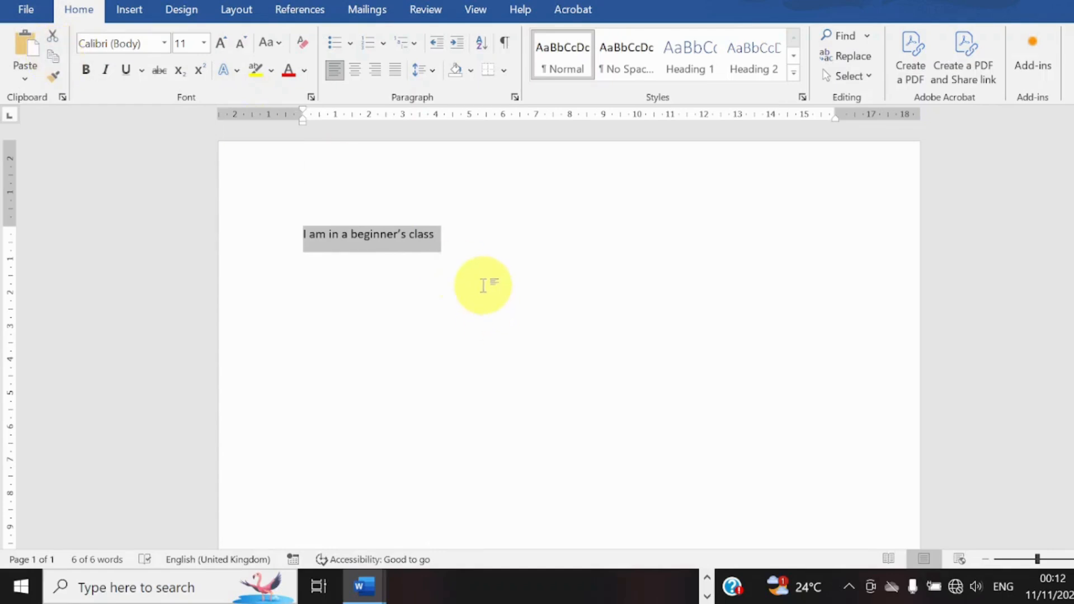
key("Down")
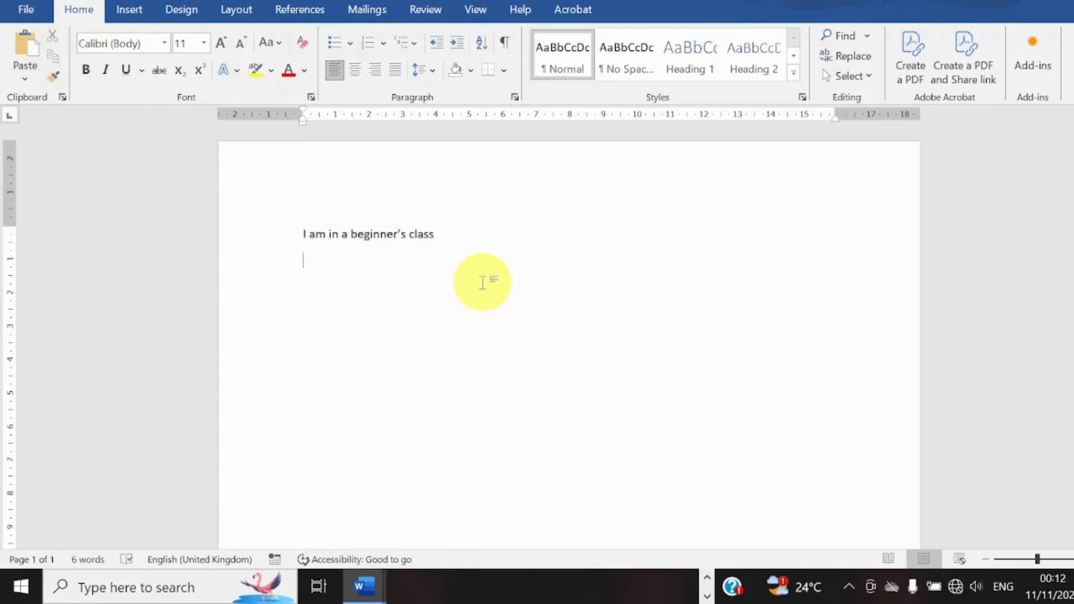
left_click(33, 47)
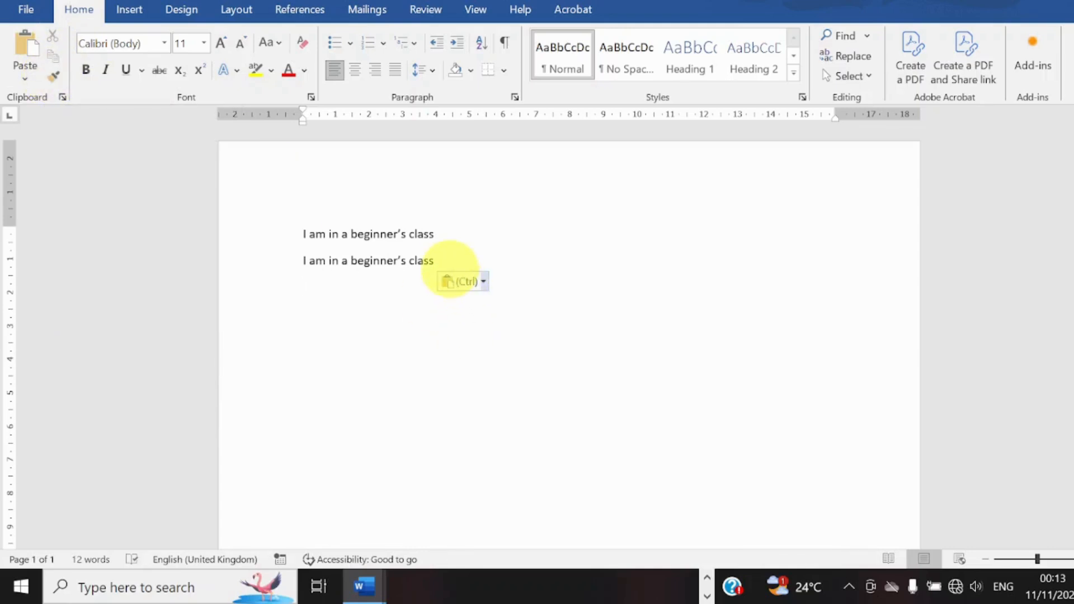
Step: Try Format Painter with the second sentence's formatting on the blank area below it
left_click_drag(440, 259, 293, 254)
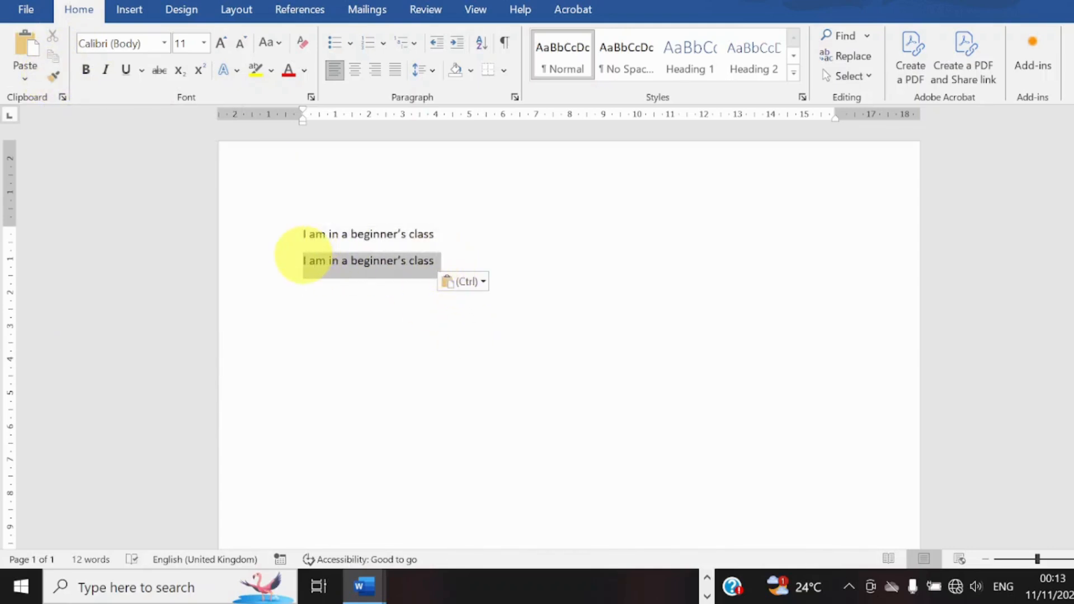
left_click(56, 77)
left_click(56, 77)
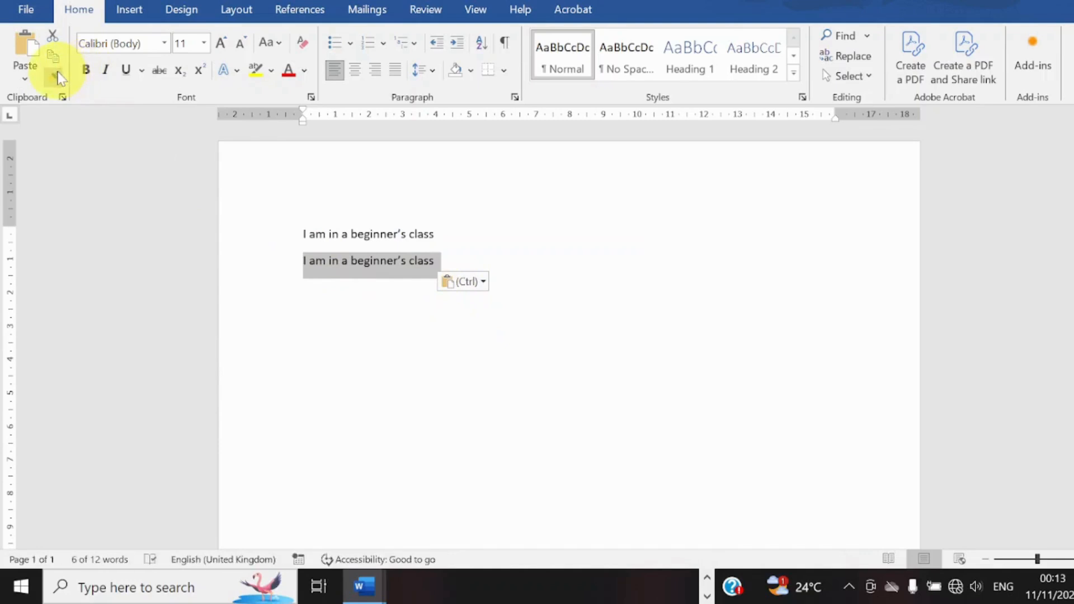
left_click(354, 320)
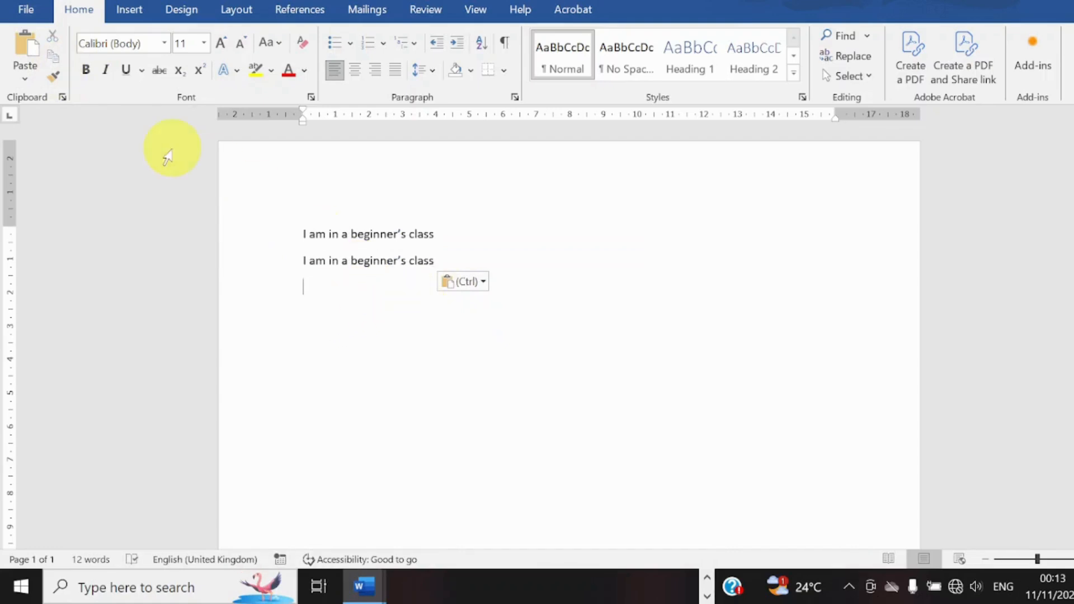
Step: Show the collected clipboard items and close the Clipboard pane again
left_click(63, 97)
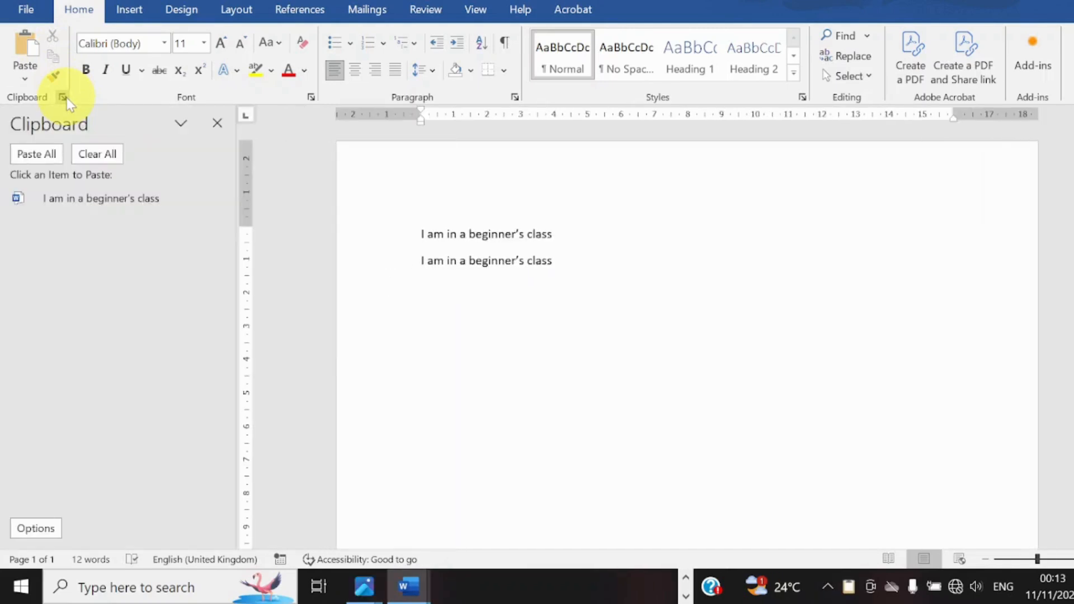
left_click(63, 97)
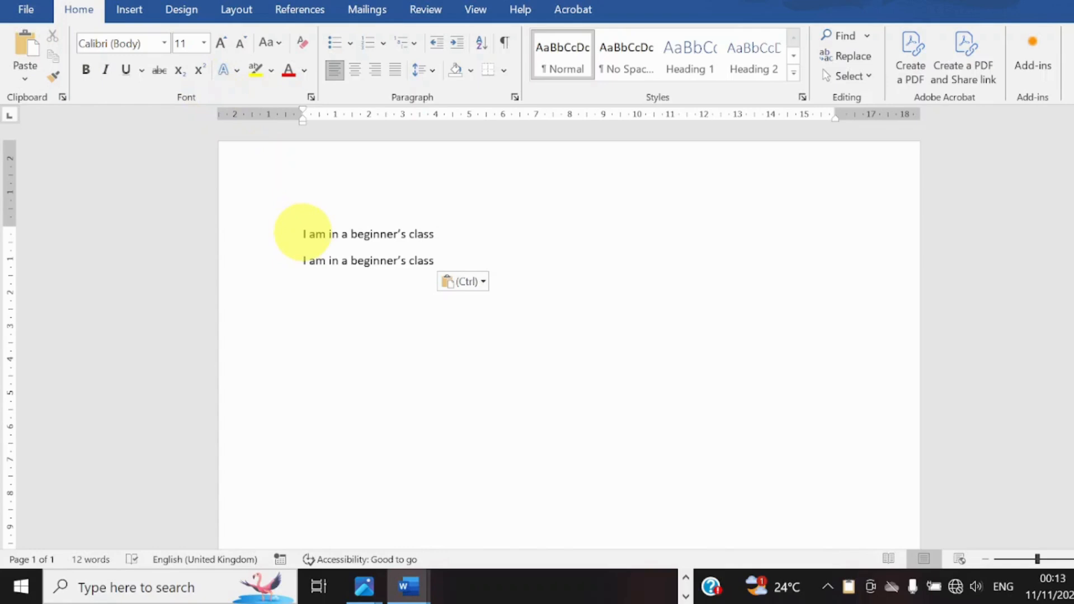
Step: Select the first sentence and examine the fonts and font sizes available for it
left_click_drag(303, 234, 437, 233)
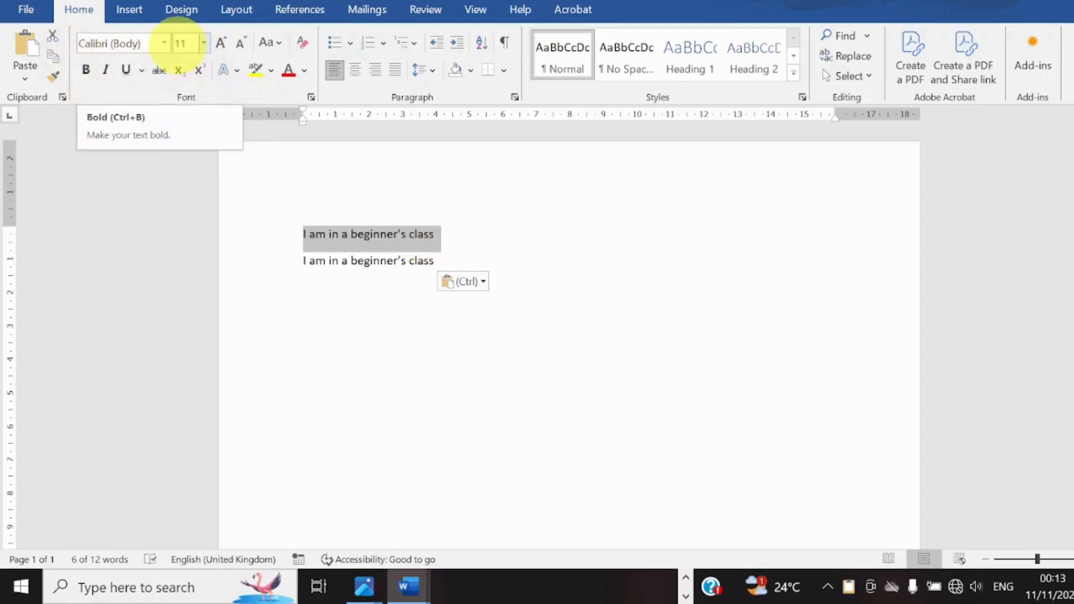
left_click(166, 43)
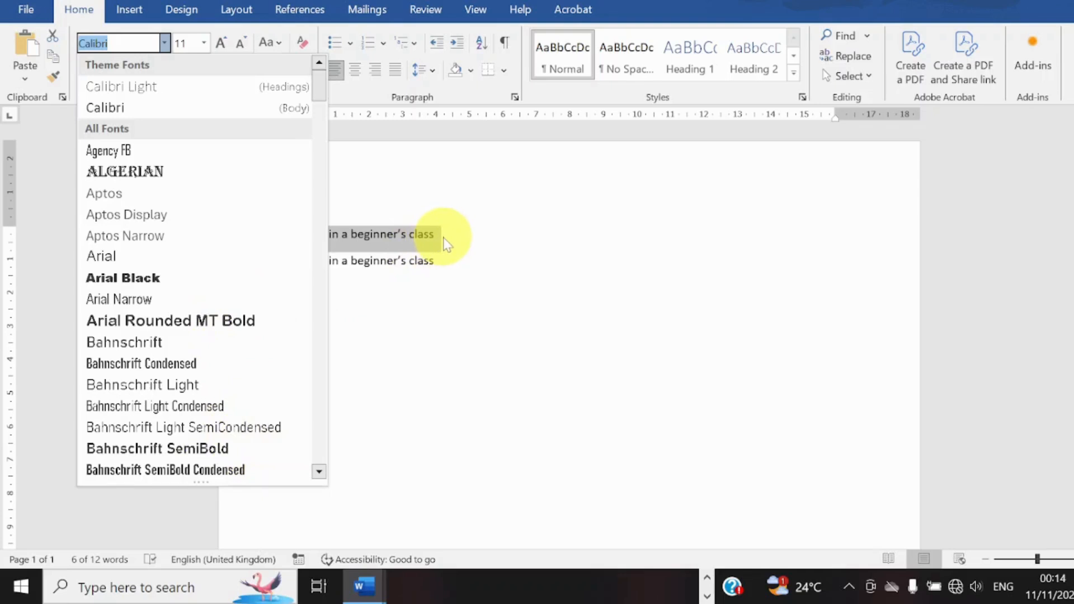
left_click(205, 43)
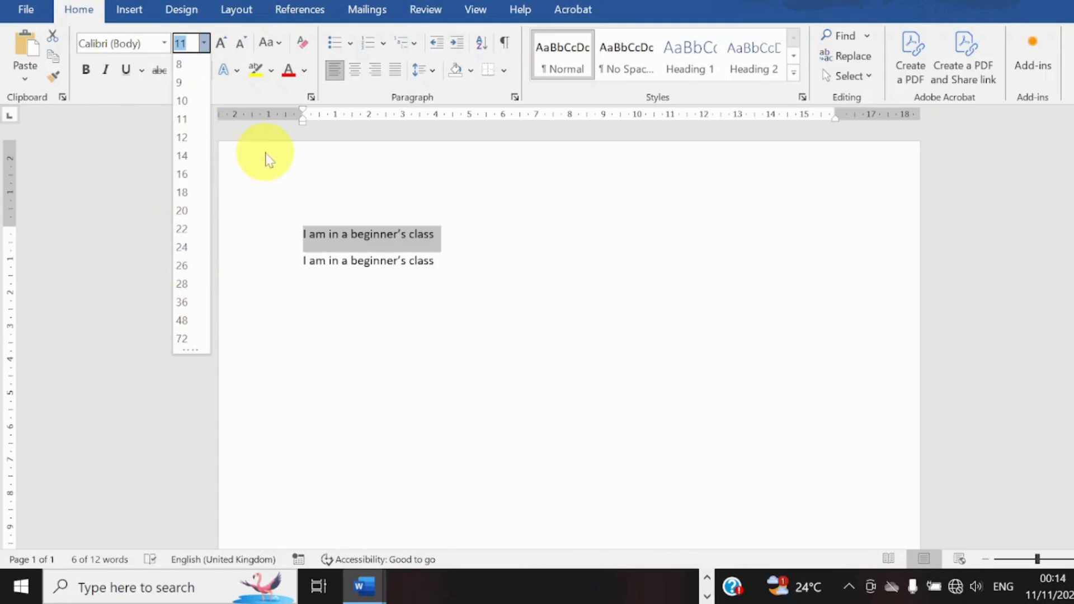
key("Escape")
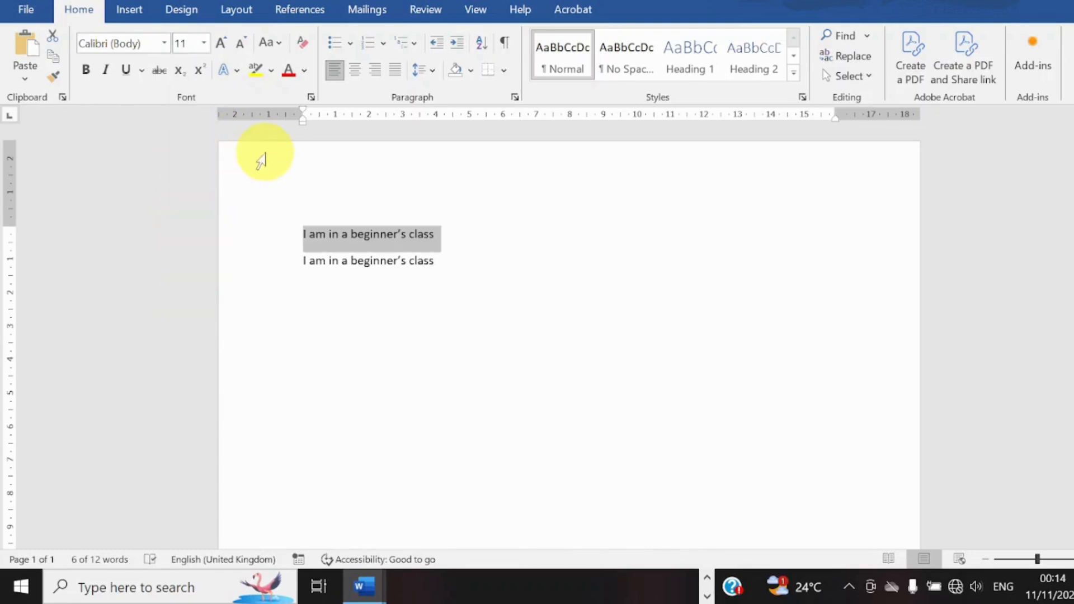
Step: Make the first sentence bold, italic and underlined
left_click(88, 70)
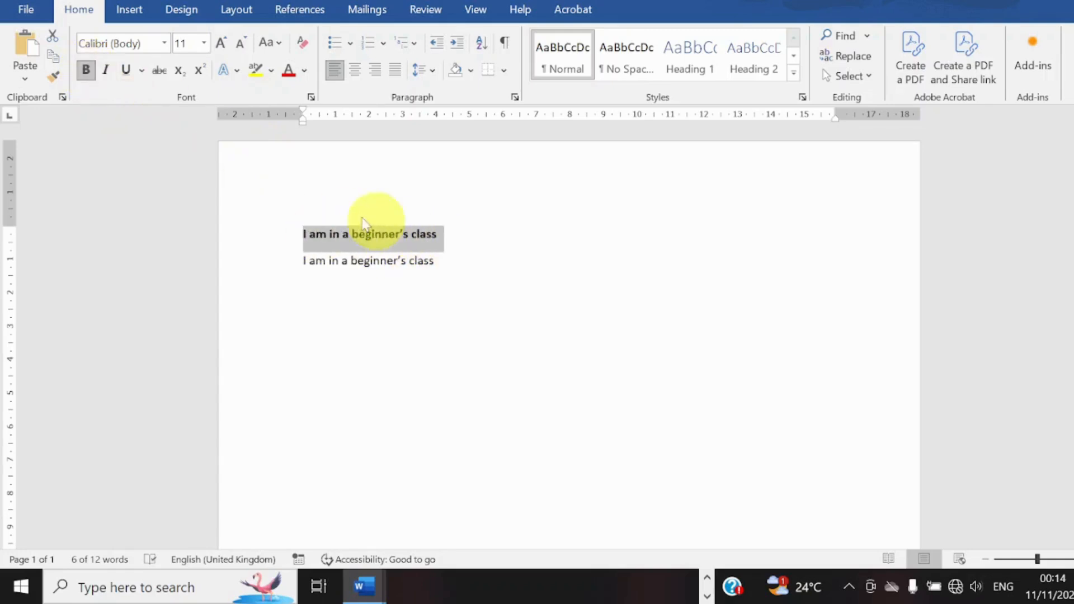
left_click(106, 70)
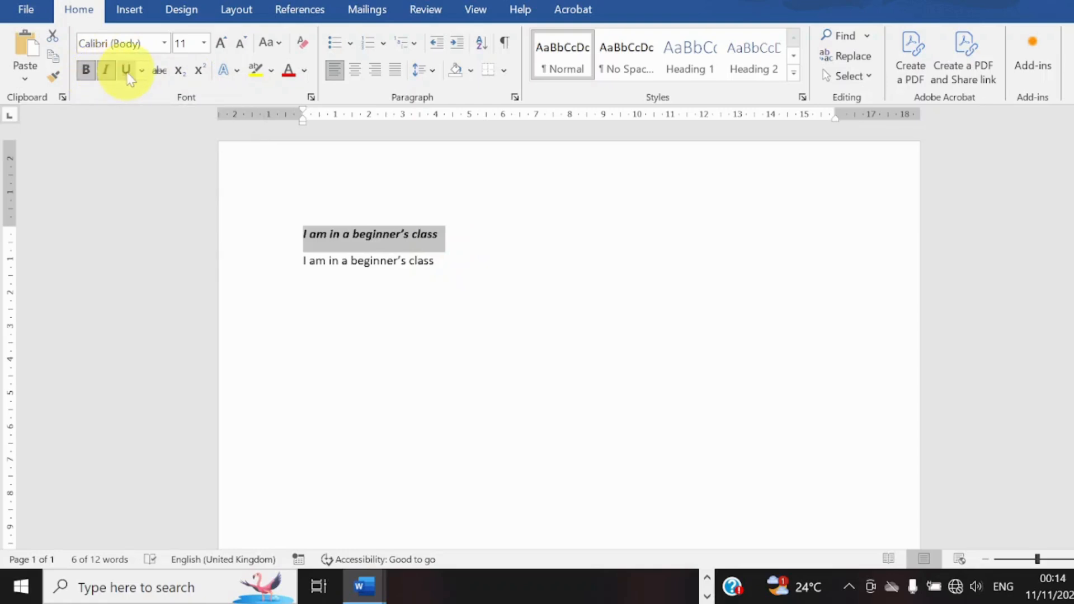
left_click(127, 71)
left_click(452, 243)
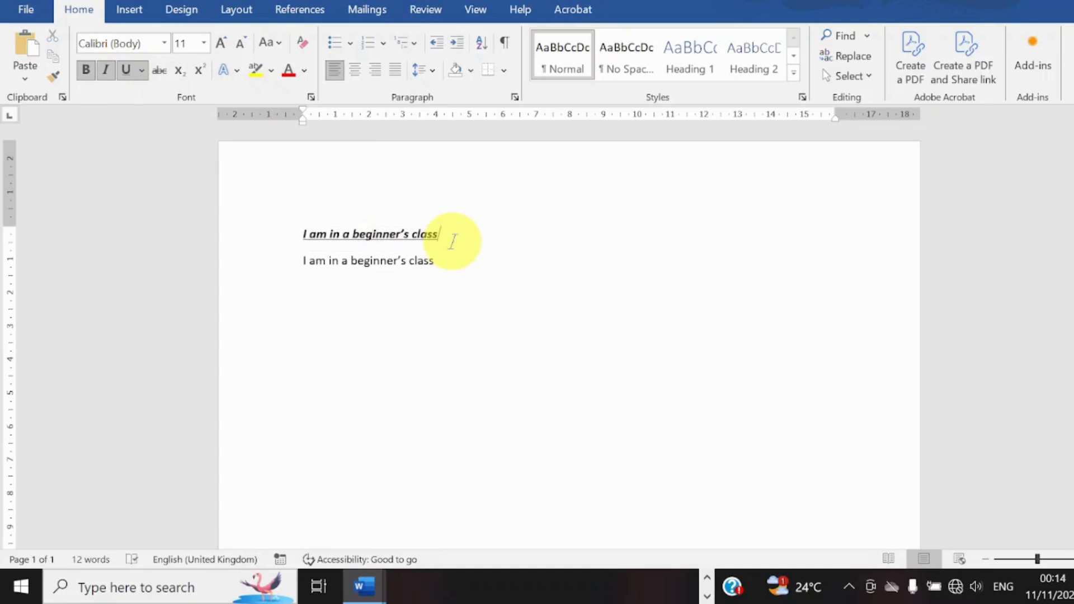
Step: Remove the bold, italic and underline formatting from the whole first sentence
key("ctrl+i")
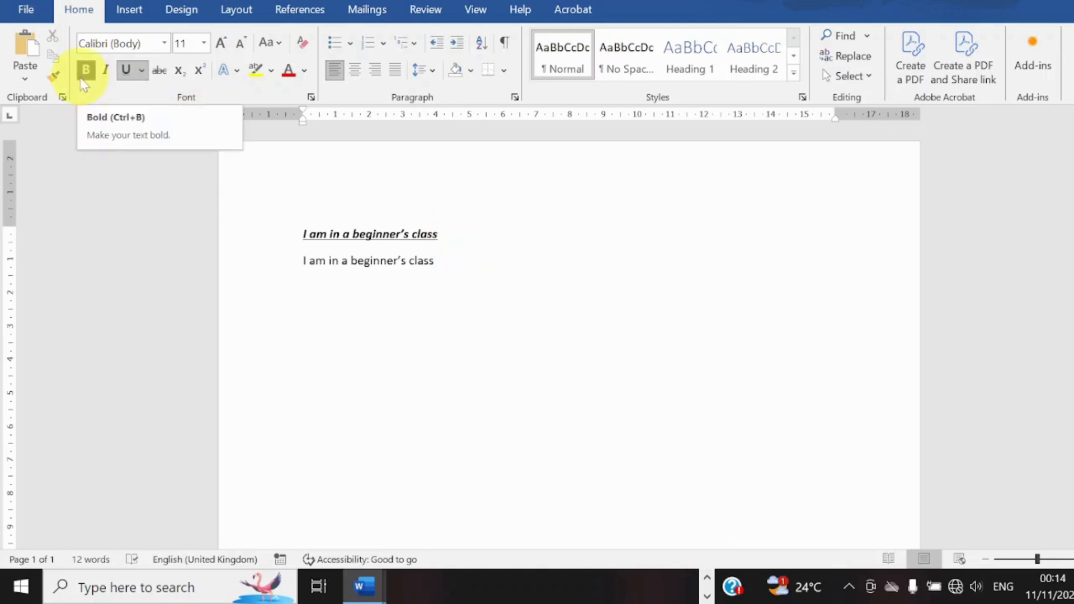
key("shift+Left")
key("shift+Left")
key("shift+Left")
key("shift+Left")
key("shift+Left")
key("shift+Left")
key("shift+Left")
key("shift+Left")
key("shift+Left")
key("shift+Left")
key("shift+Left")
key("shift+Left")
key("shift+Left")
key("shift+Left")
key("shift+Left")
key("shift+Left")
key("shift+Left")
key("shift+Left")
key("shift+Left")
key("shift+Left")
key("shift+Left")
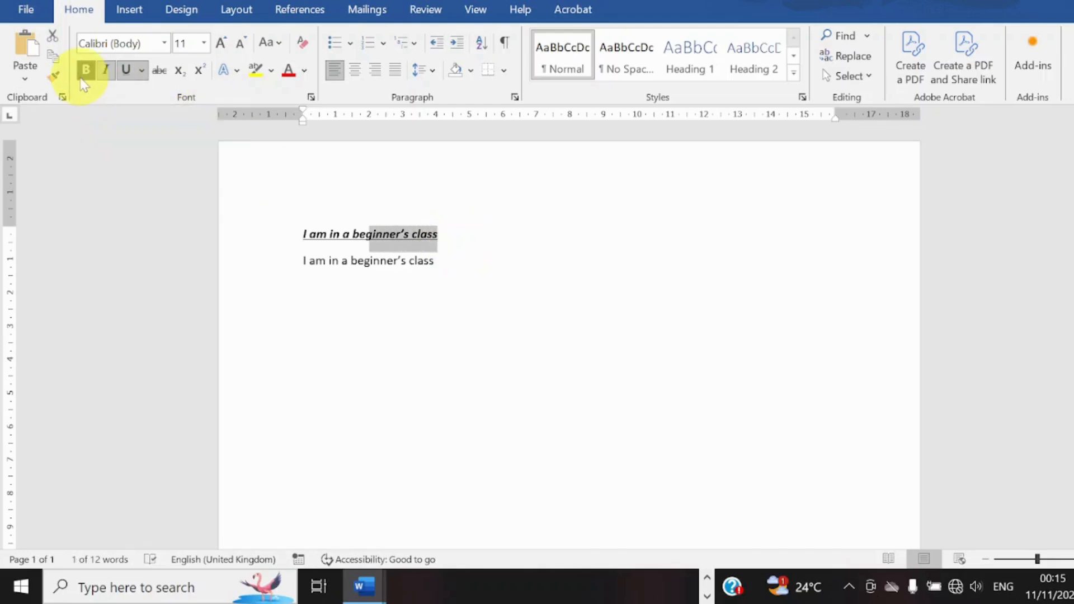
key("shift+Right")
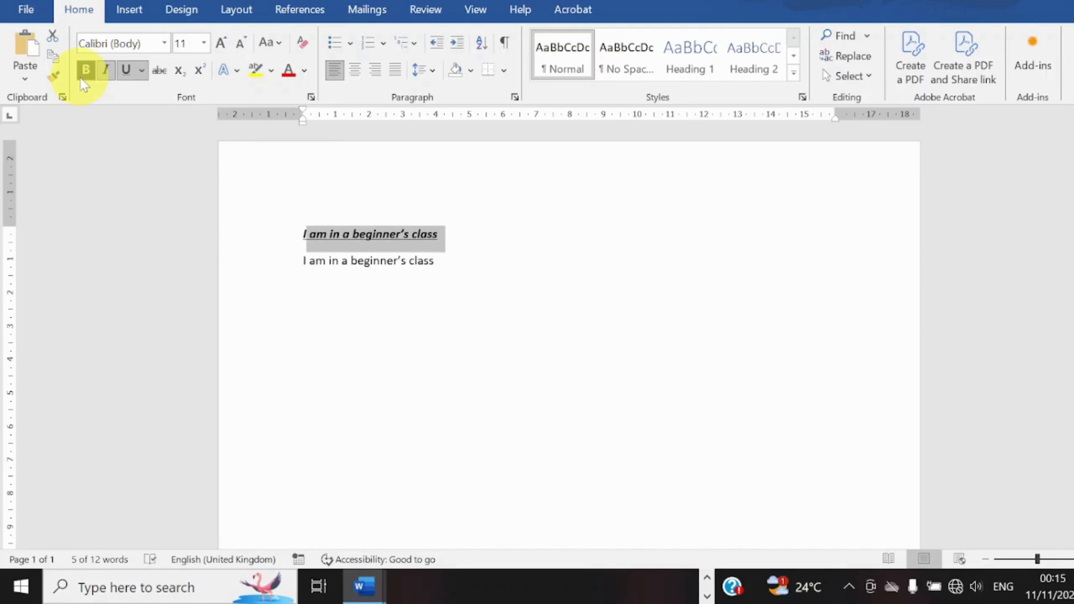
key("shift+Left")
left_click(82, 74)
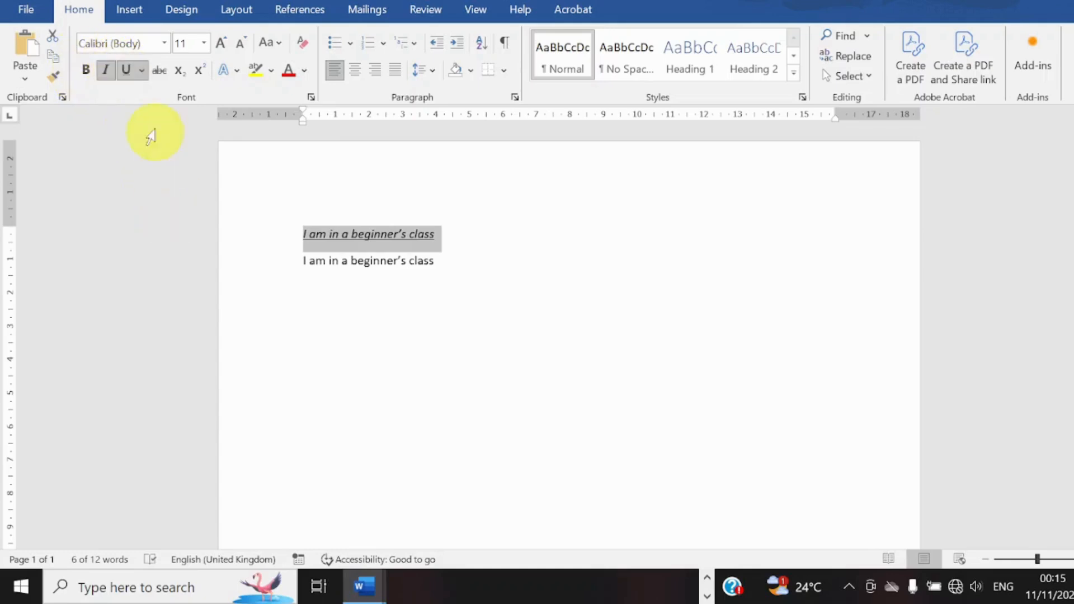
left_click(101, 71)
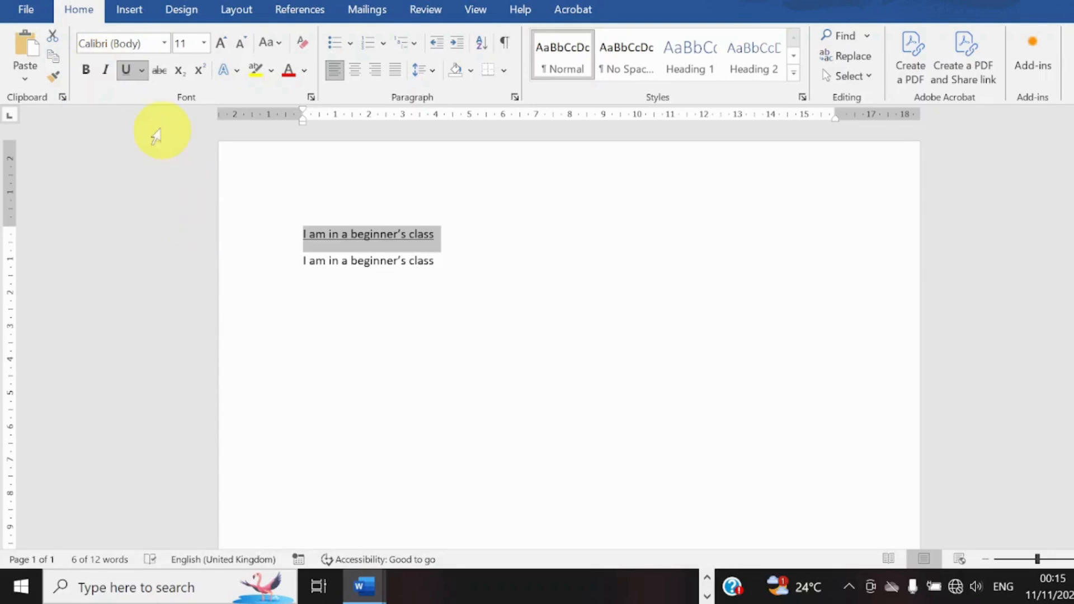
left_click(125, 69)
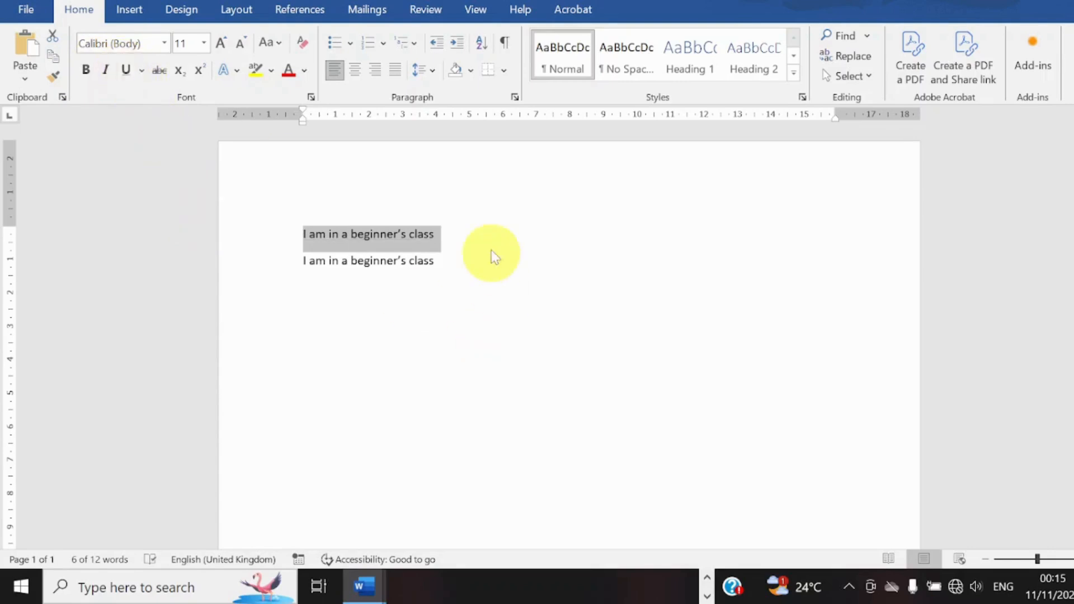
Step: Add the letter N after the first sentence and select it
left_click(487, 224)
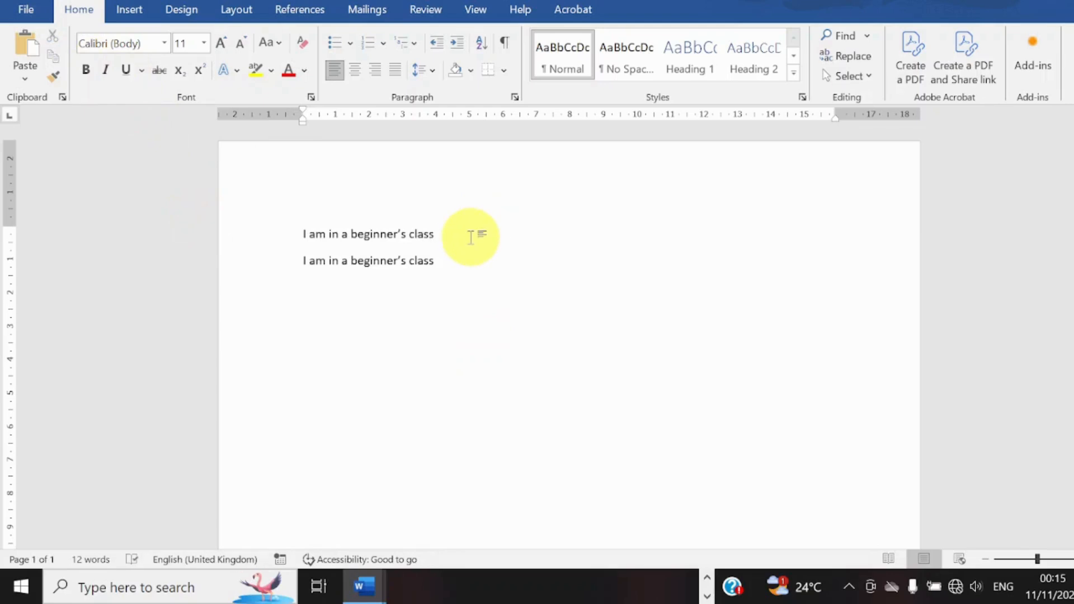
type("N")
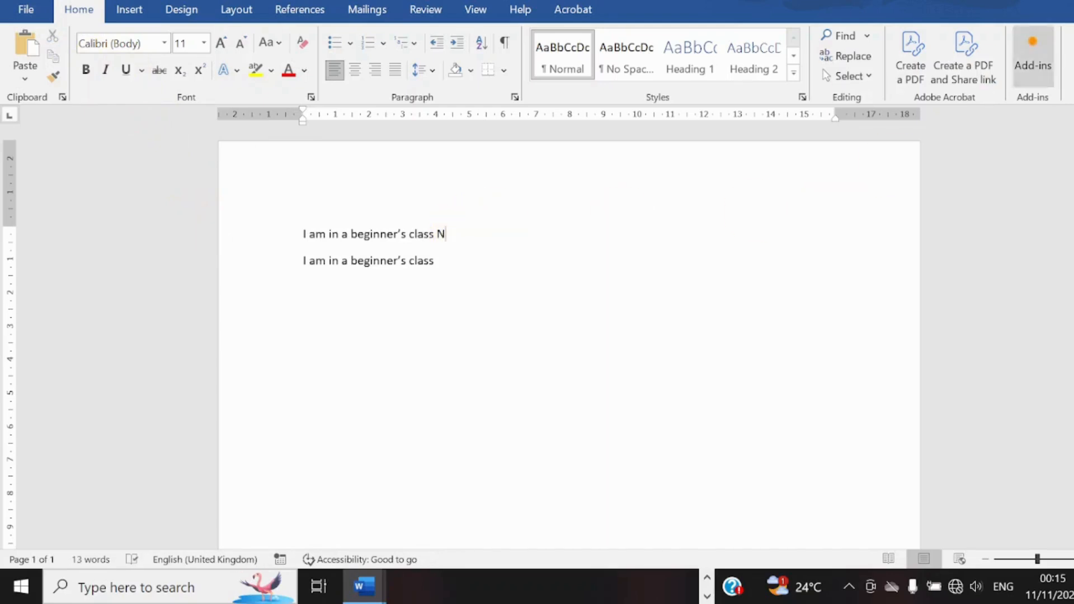
key("shift+Left")
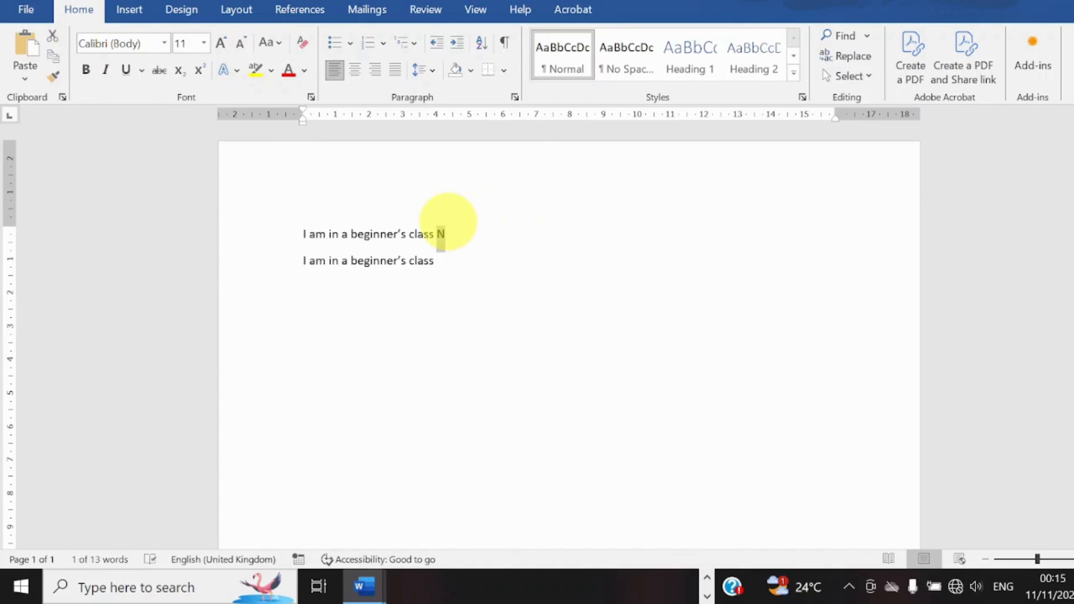
Step: Apply double strikethrough to the selected letter N, and replace it with single strikethrough
left_click(142, 70)
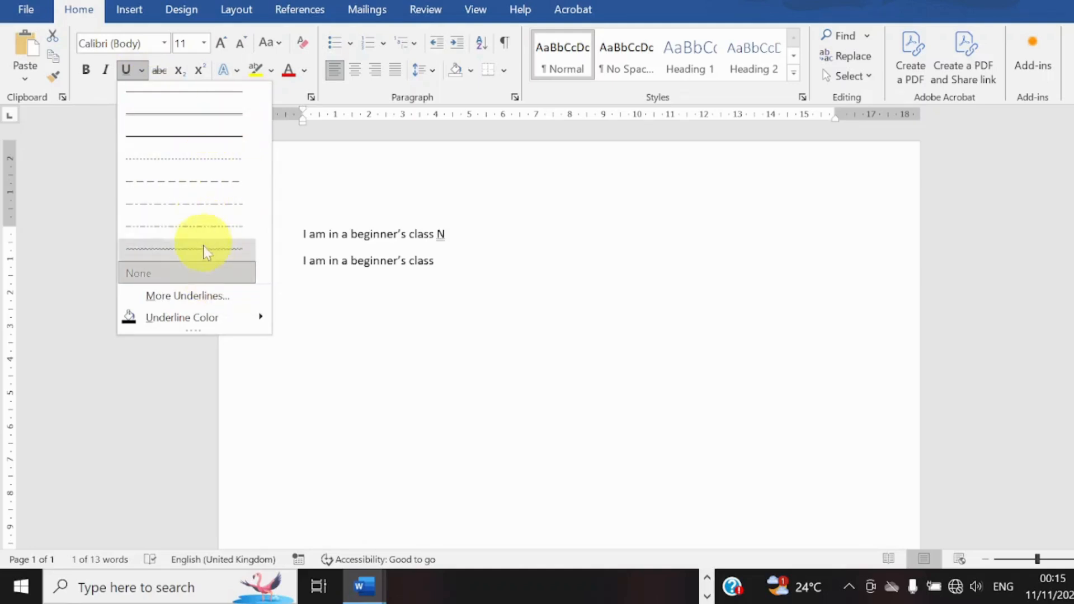
left_click(211, 304)
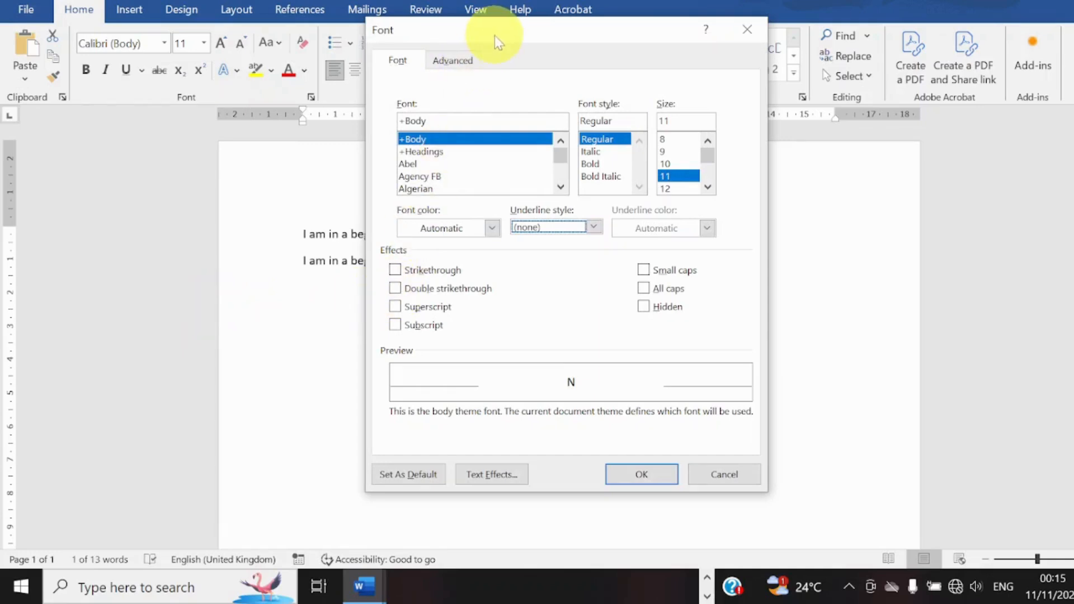
left_click_drag(498, 39, 672, 32)
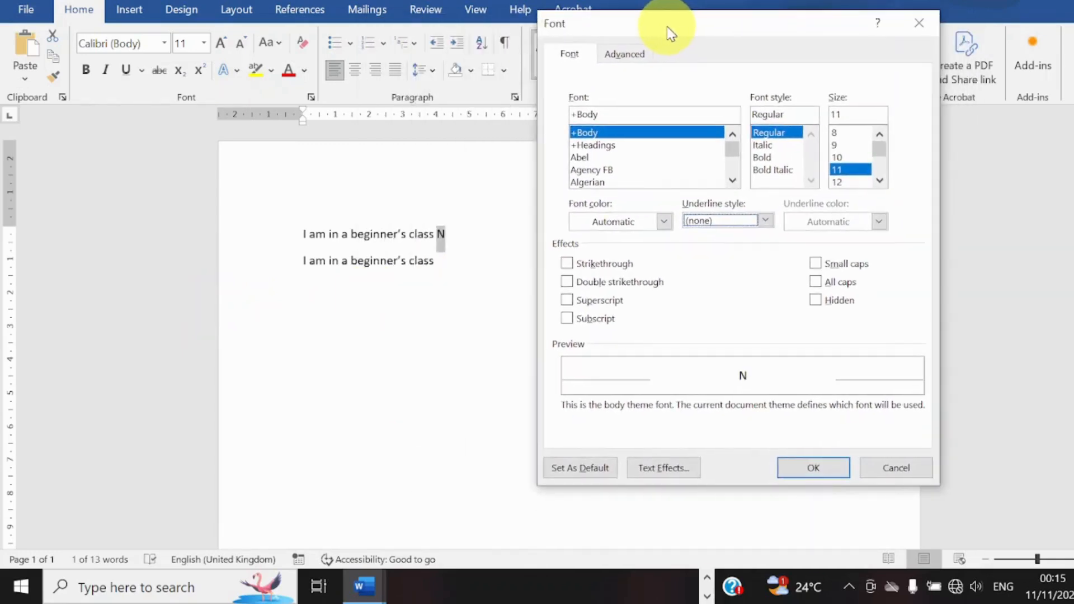
left_click(567, 284)
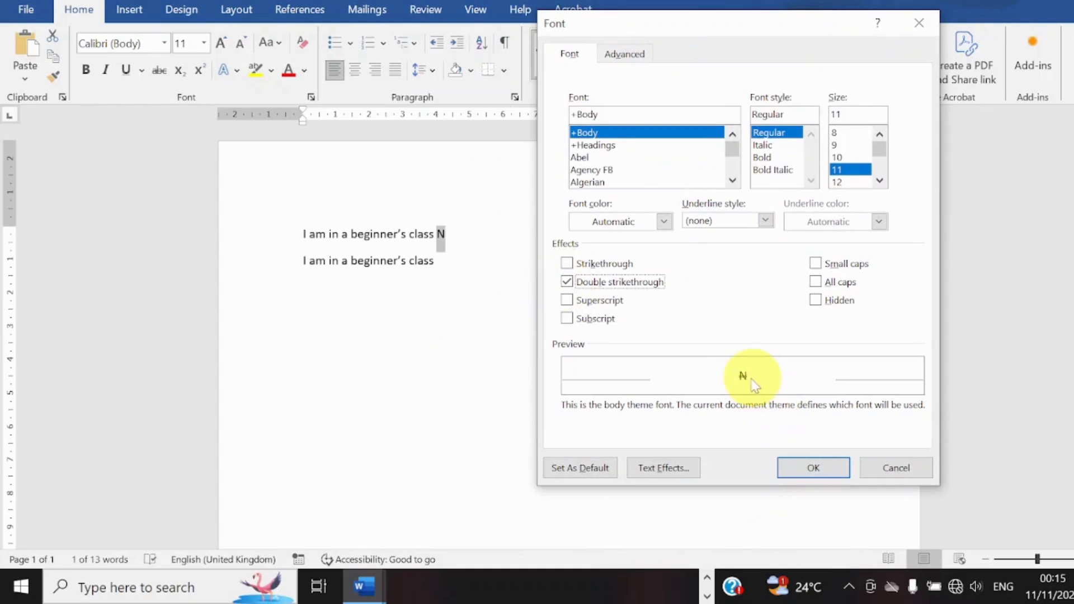
left_click(815, 466)
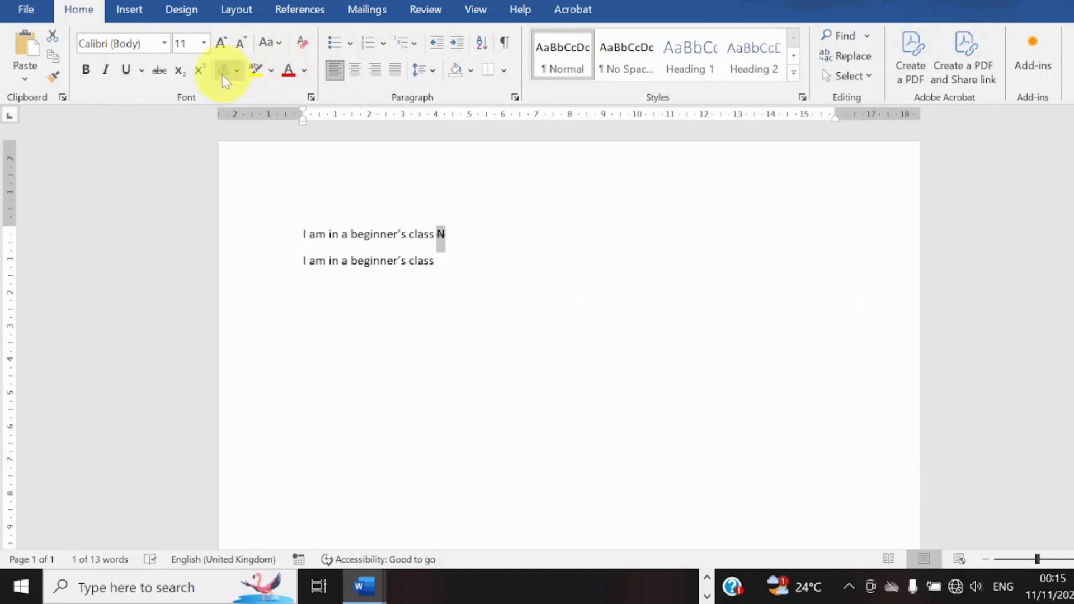
left_click(159, 72)
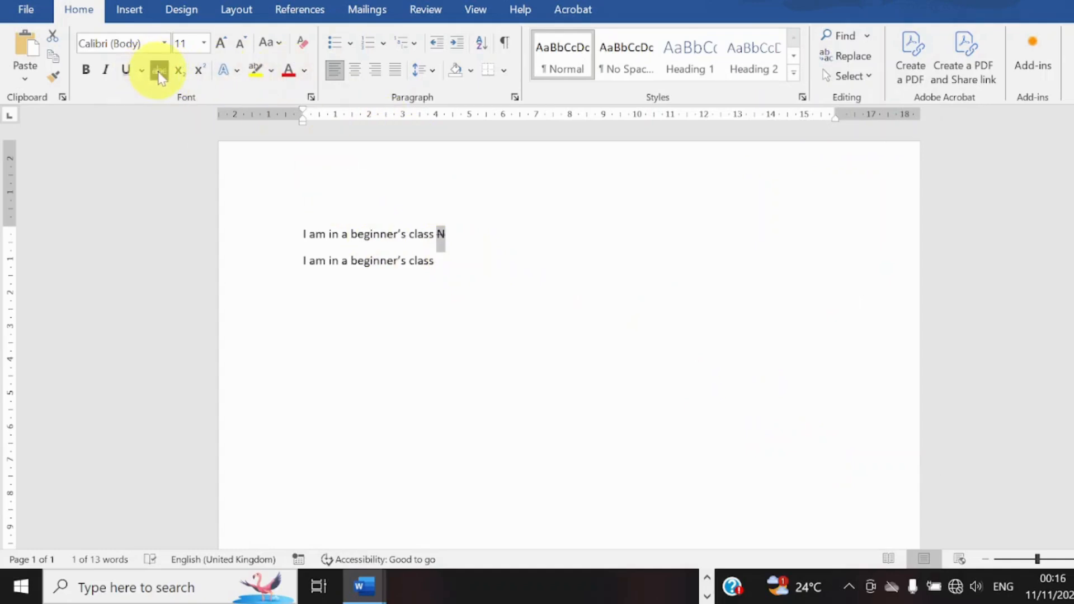
Step: Try out the Subscript and Superscript font effects on the letter N and clear both again
left_click(141, 70)
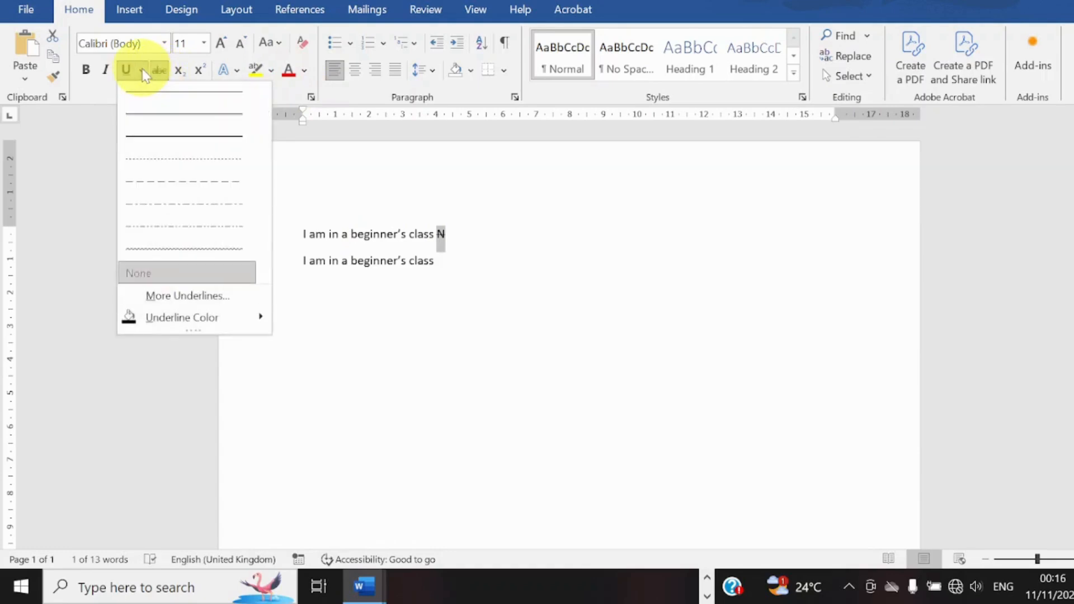
left_click(223, 292)
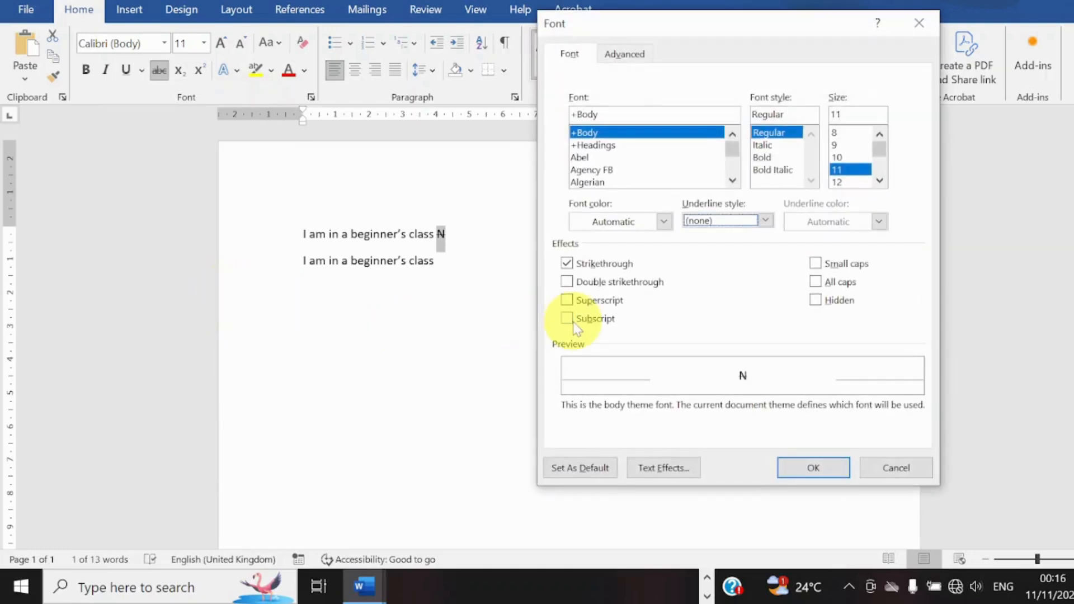
left_click(569, 318)
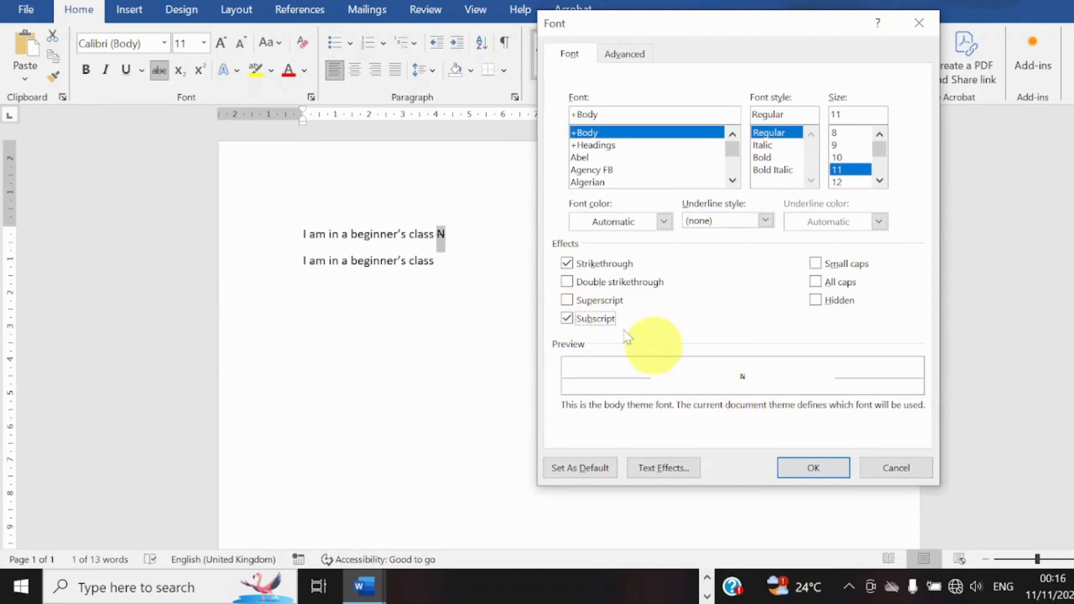
left_click(568, 318)
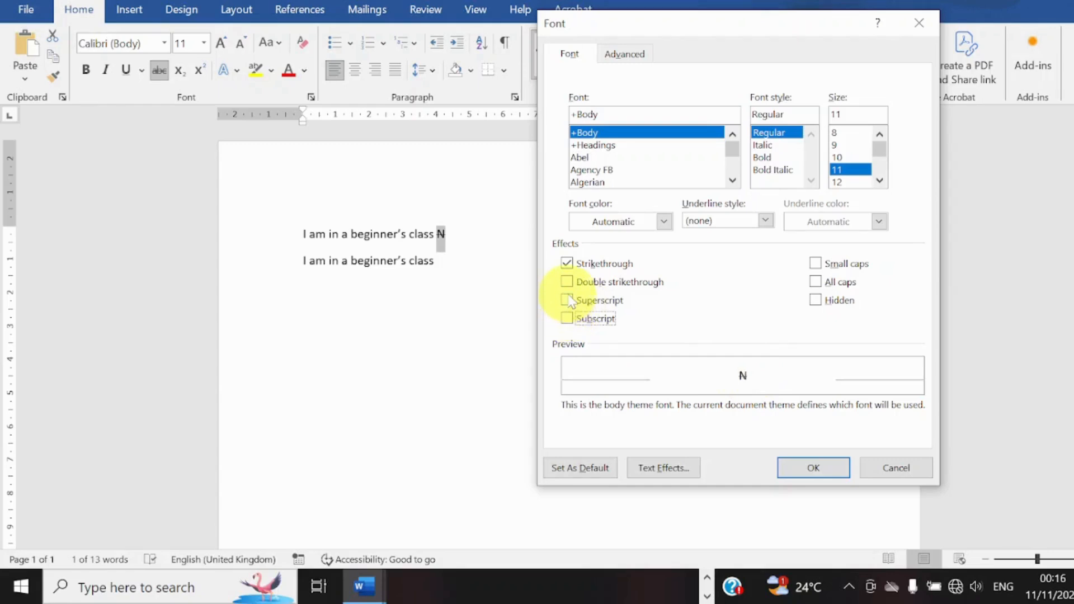
left_click(568, 300)
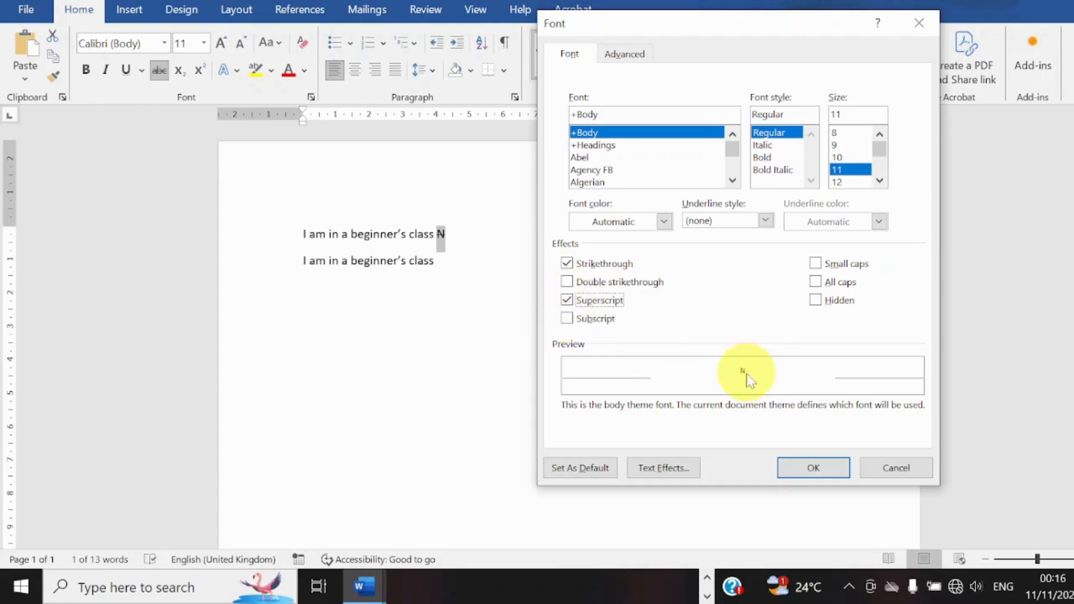
left_click(567, 301)
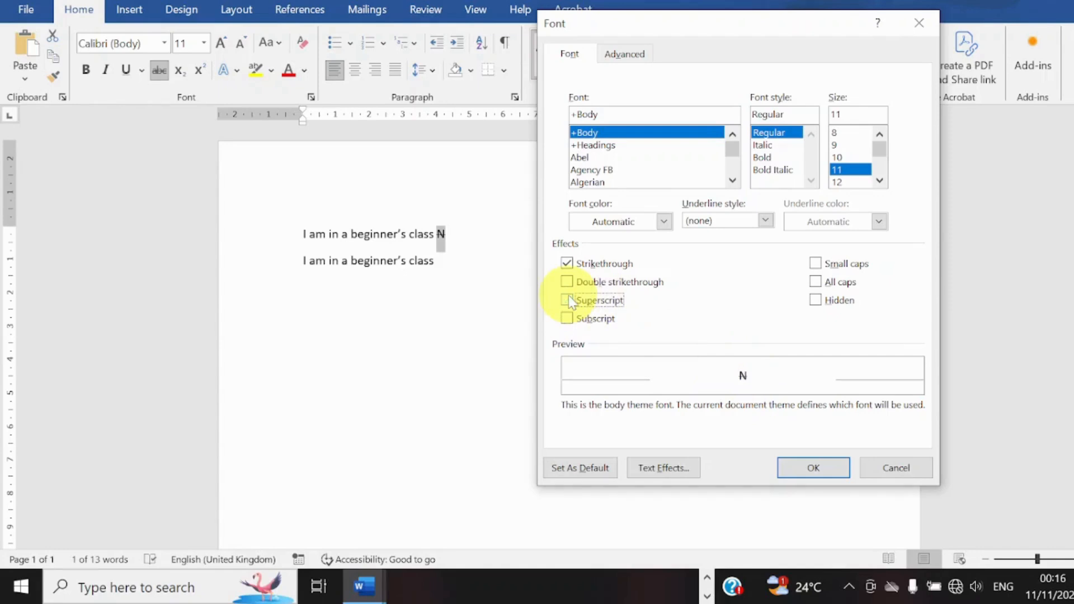
Step: Try the All caps, Small caps and Hidden effects on the letter N and apply the font settings with all effects cleared
left_click(567, 264)
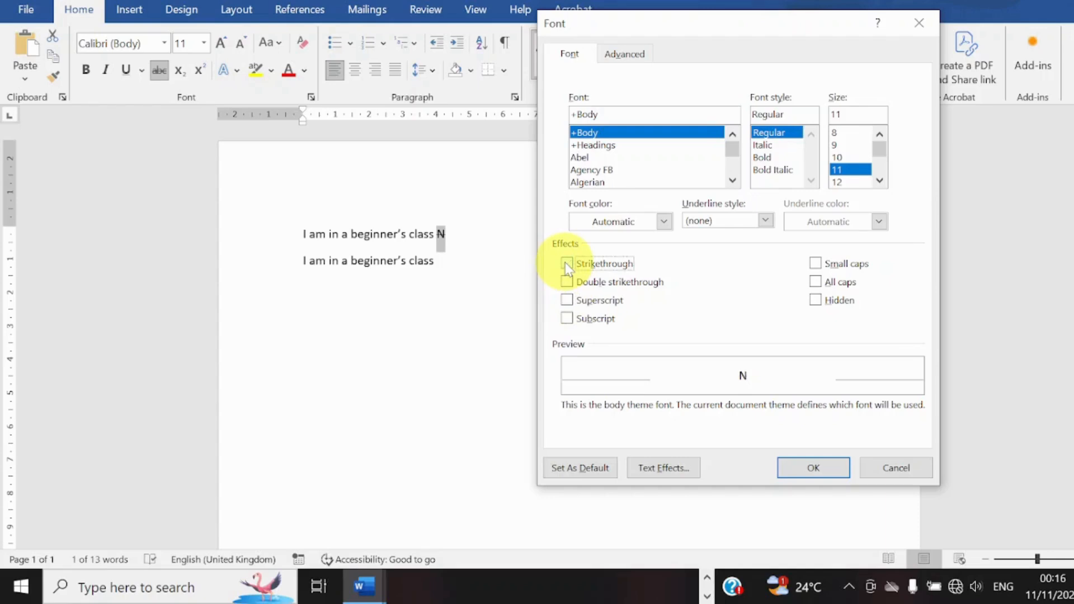
left_click(817, 283)
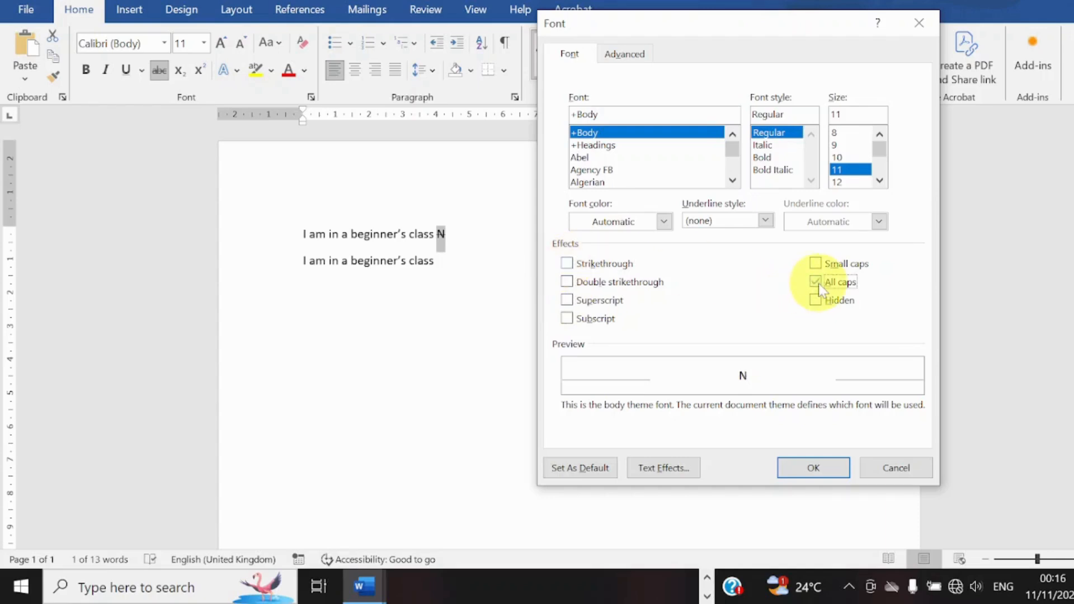
left_click(816, 264)
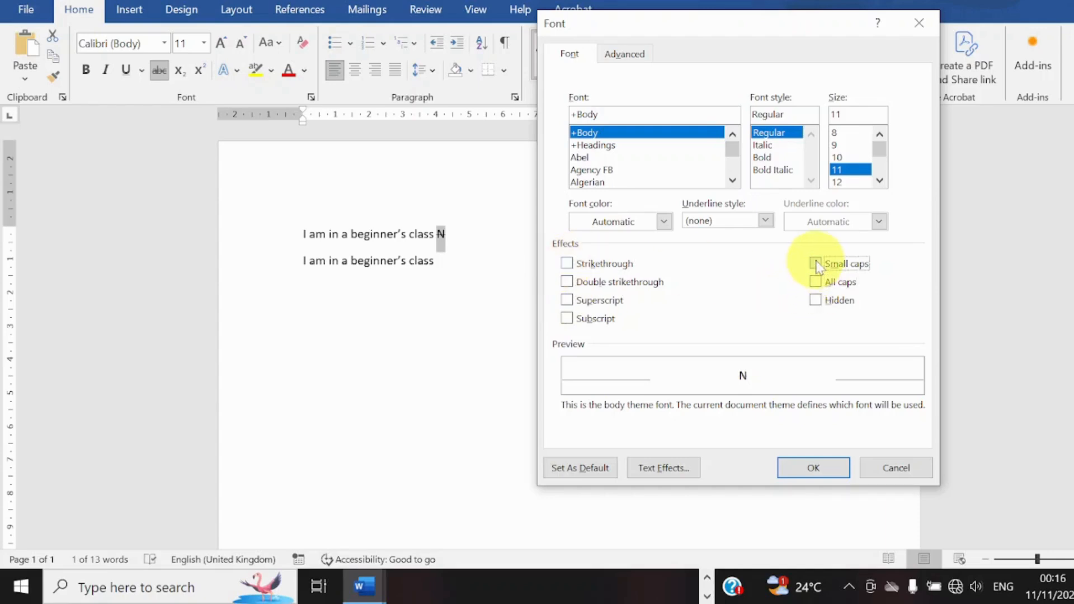
left_click(817, 263)
left_click(816, 300)
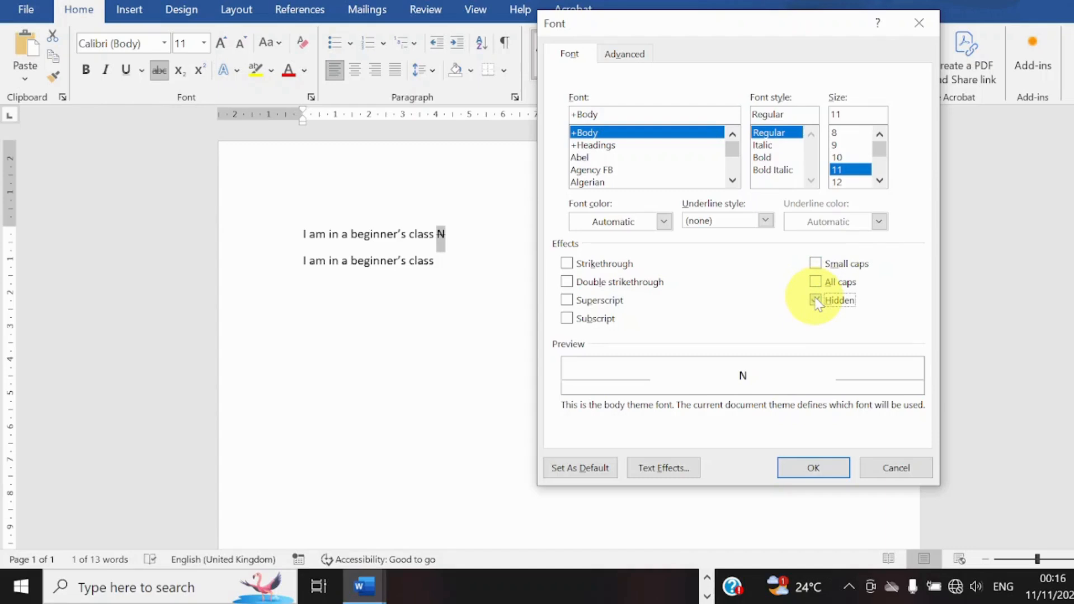
left_click(817, 301)
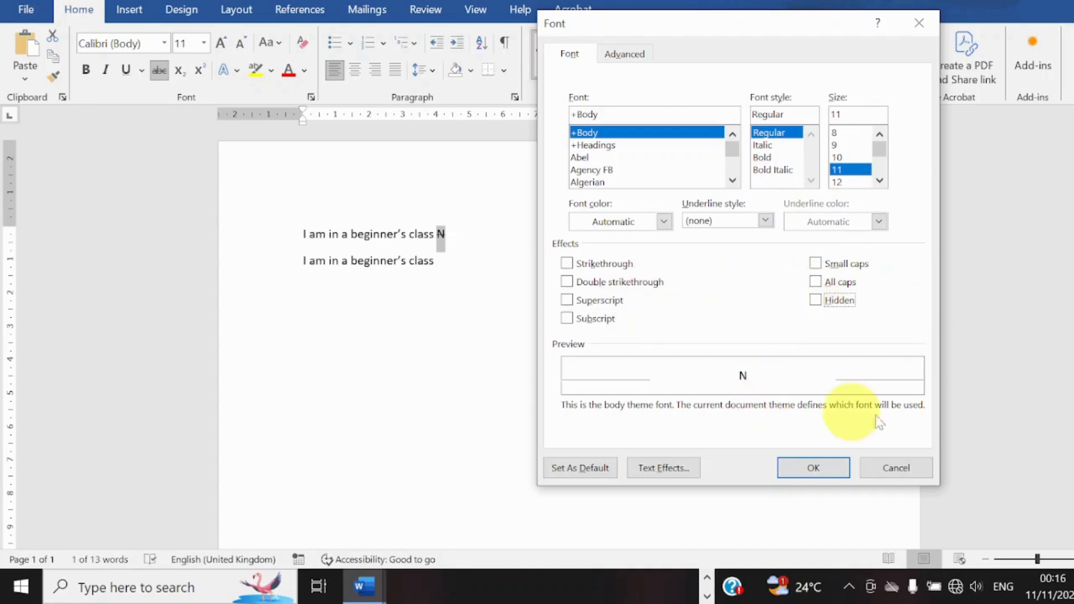
left_click(815, 468)
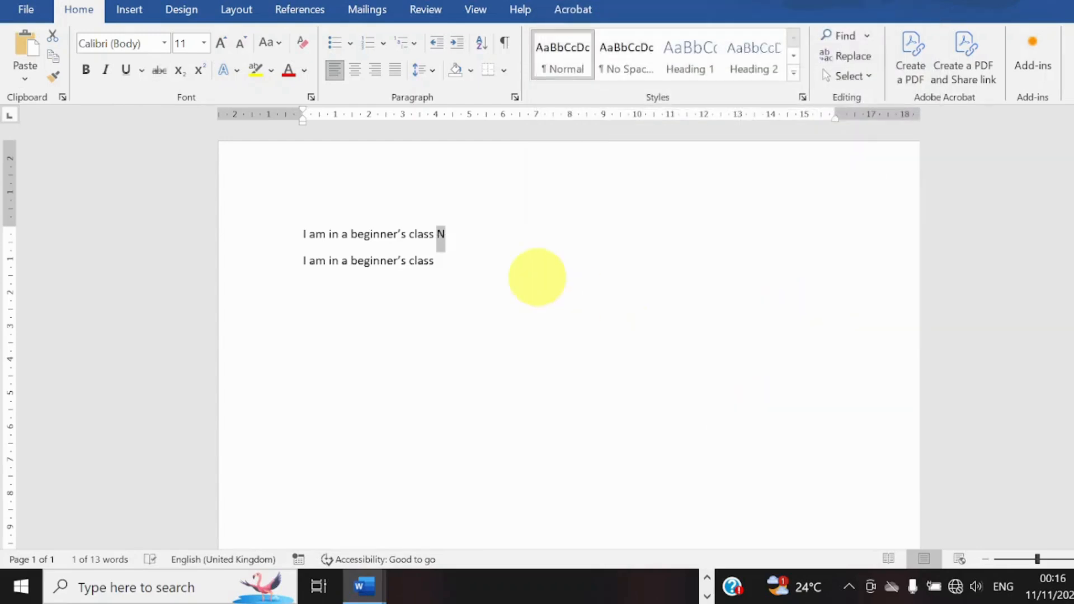
Step: Delete the letter N after the first sentence and select backwards from the sentence's end by whole words
left_click(537, 277)
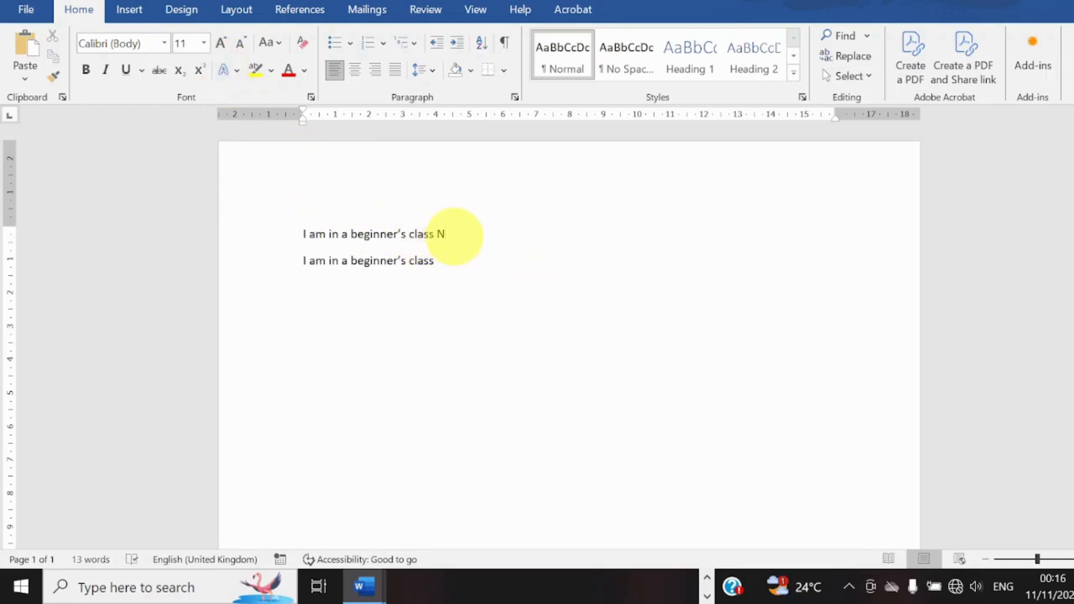
left_click(455, 236)
key("BackSpace")
key("ctrl+shift+Left")
key("ctrl+shift+Left")
key("ctrl+shift+Left")
key("ctrl+shift+Left")
key("ctrl+shift+Left")
key("ctrl+shift+Left")
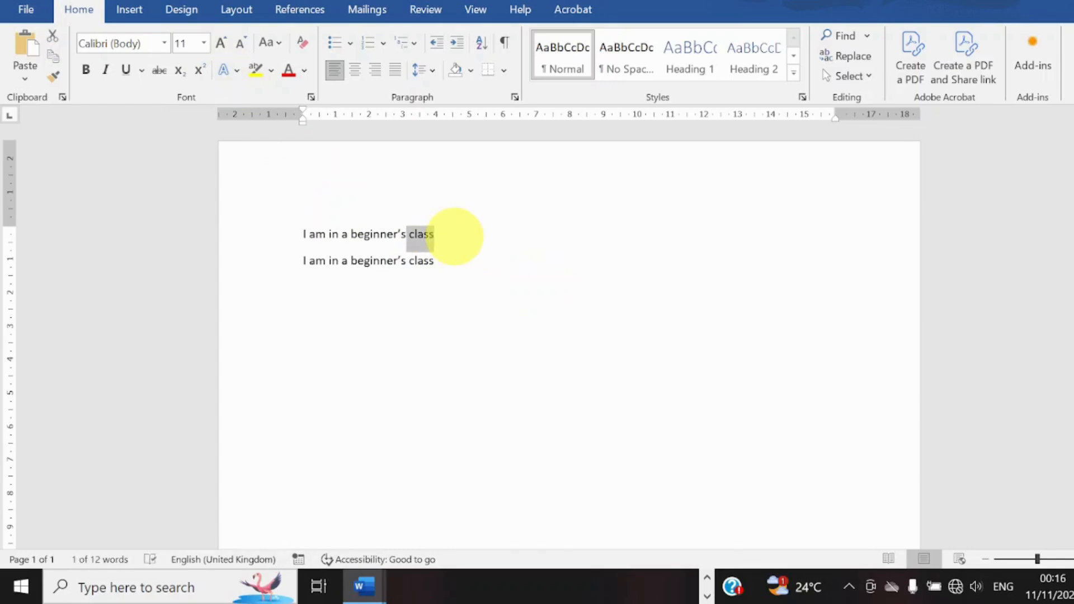
left_click(456, 242)
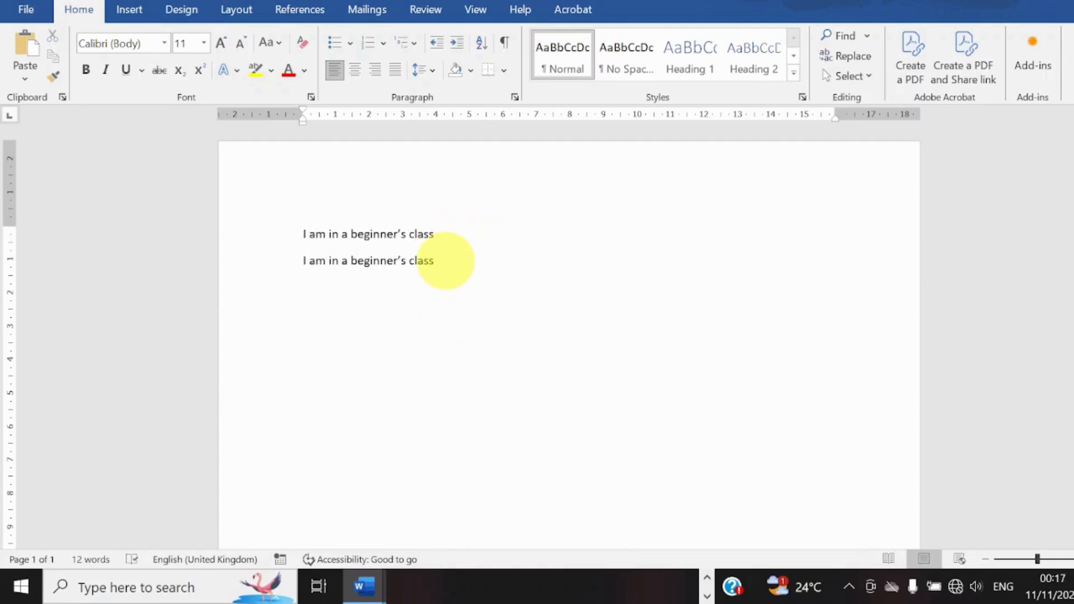
Step: Enter O22- on a new line below the two sentences and make the first 2 subscript
type("O22-")
key("Left")
key("Left")
key("shift+Left")
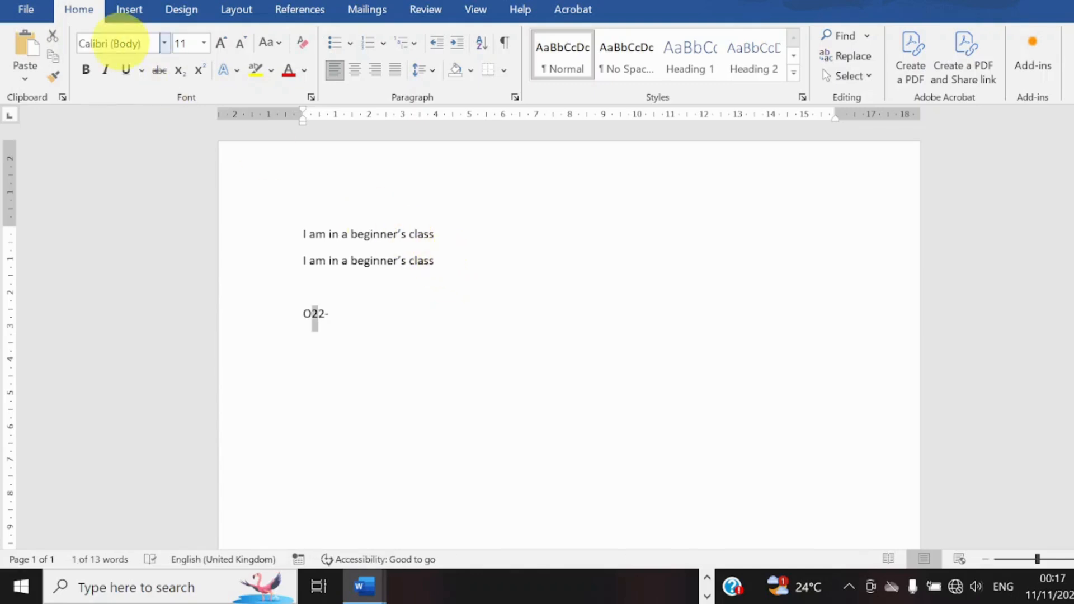
left_click(178, 71)
Step: Make the trailing 2- of the formula superscript
left_click(318, 315)
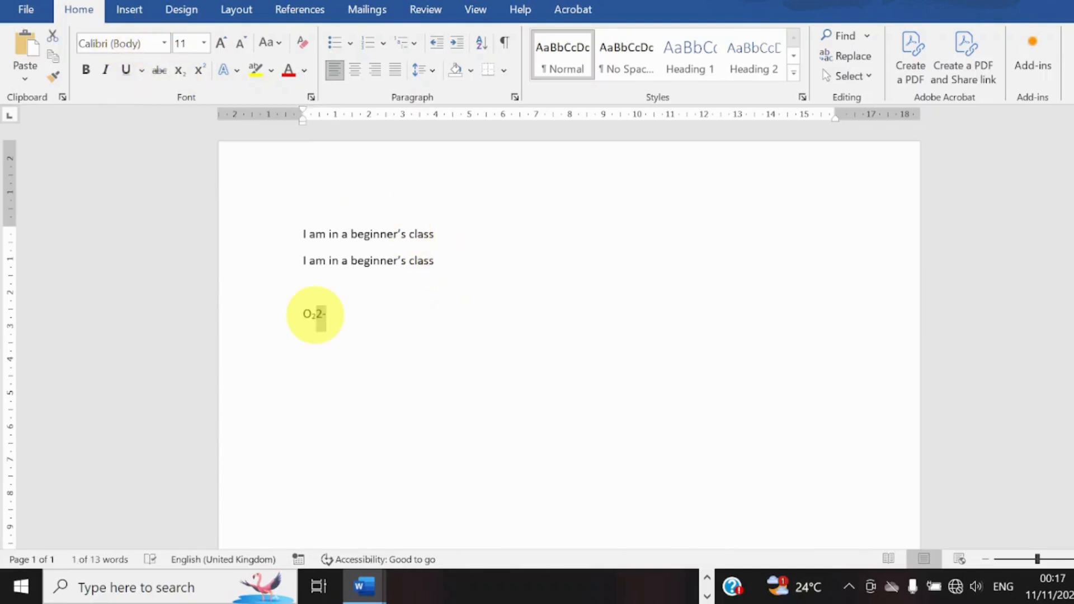
left_click(200, 72)
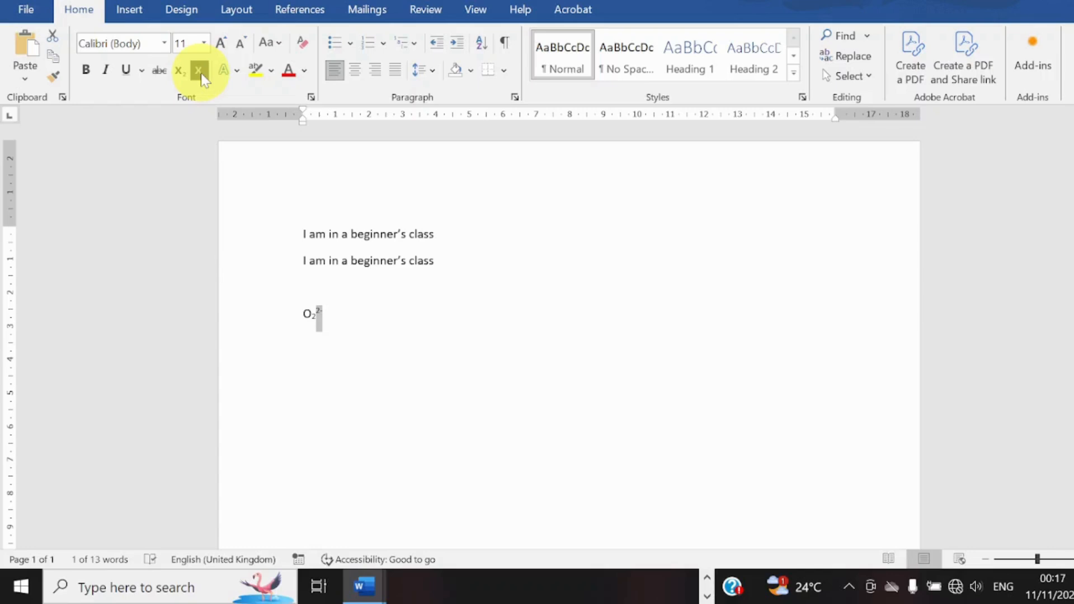
left_click(355, 316)
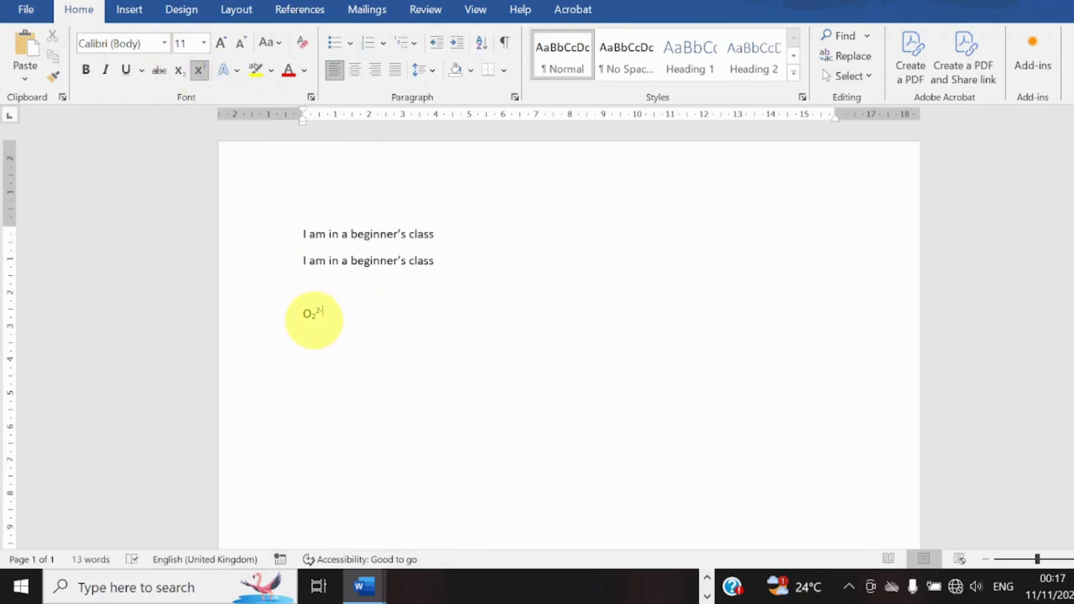
Step: Remove the subscript from the first 2 and the superscript from the trailing 2- of the formula
left_click(314, 315)
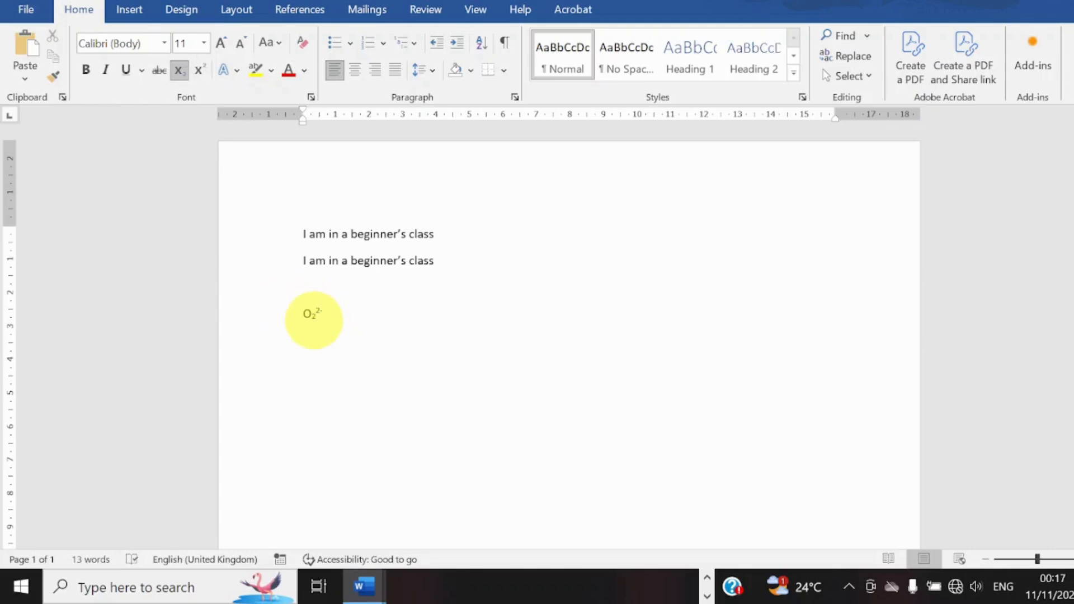
left_click_drag(311, 315, 317, 327)
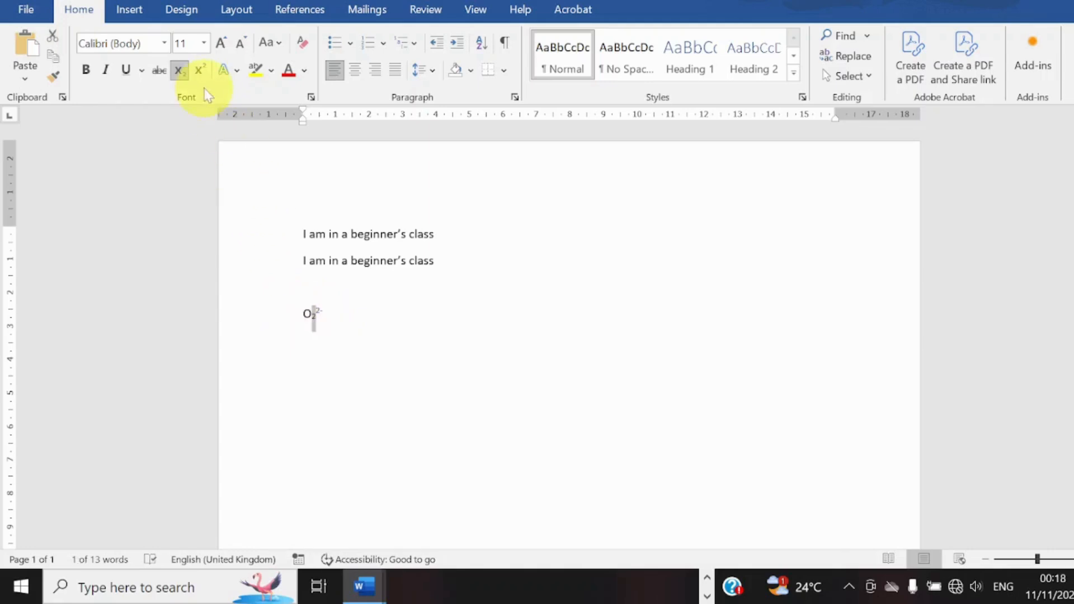
left_click(179, 70)
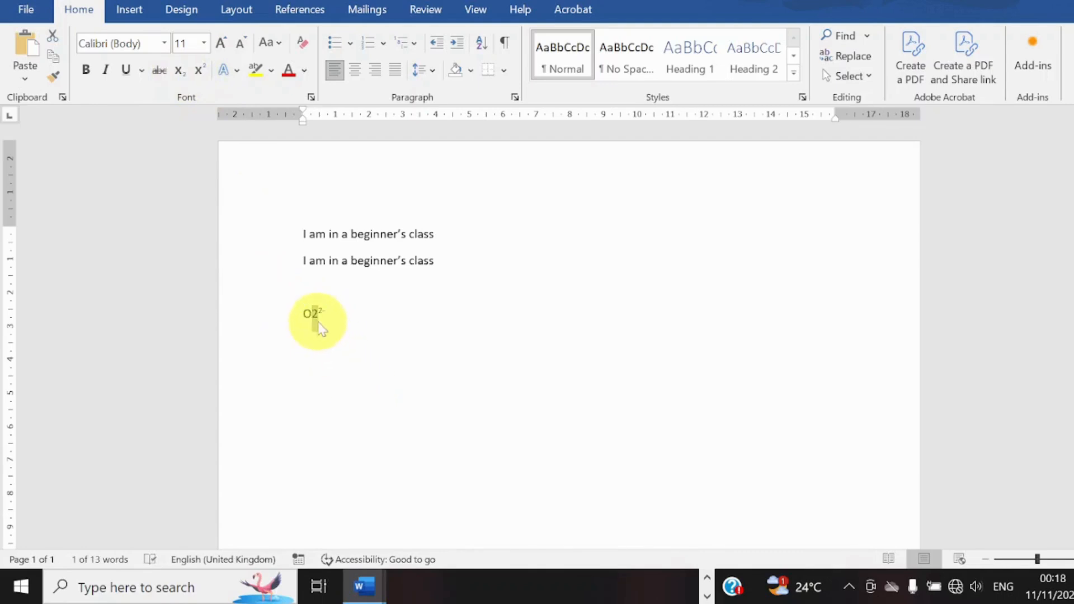
left_click(317, 313)
left_click_drag(324, 313, 328, 312)
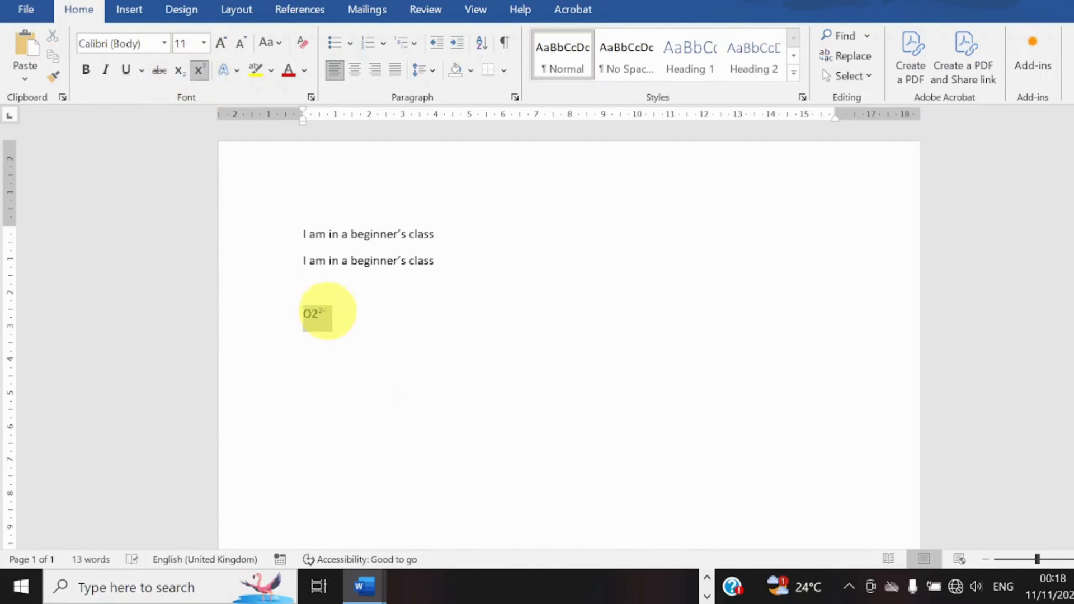
left_click(329, 317)
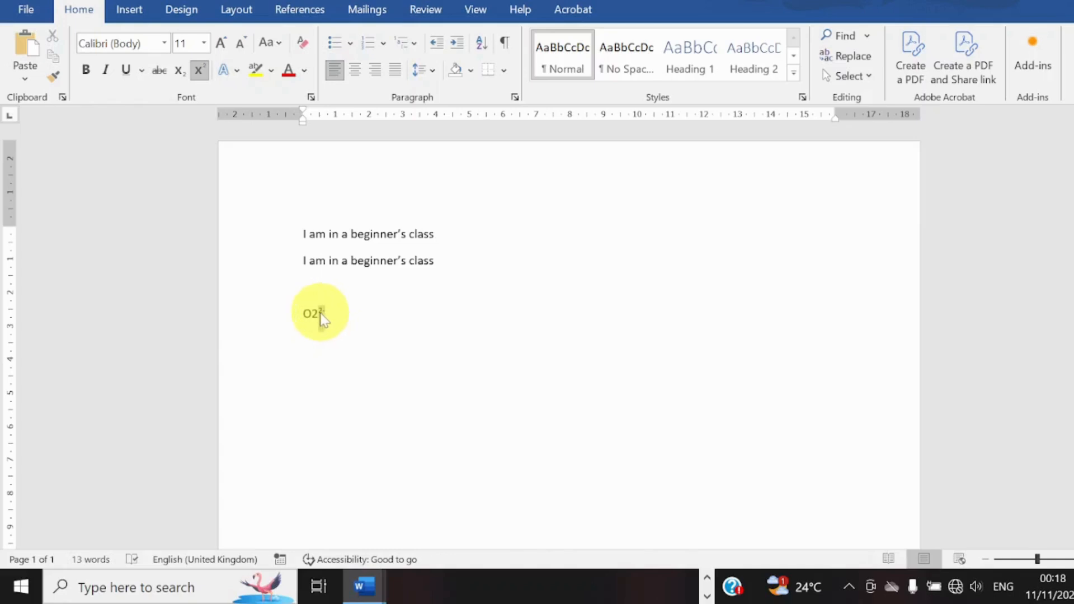
left_click(199, 70)
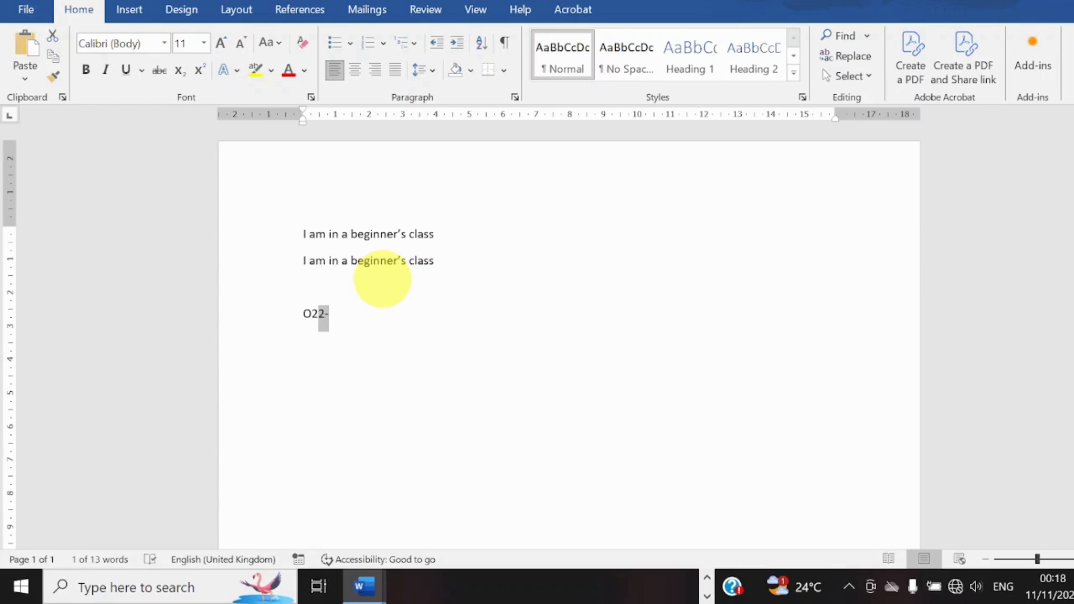
Step: Reapply superscript to the trailing 2- and subscript to the first 2 of the formula O22-
key("ctrl+shift+plus")
key("ctrl+equal")
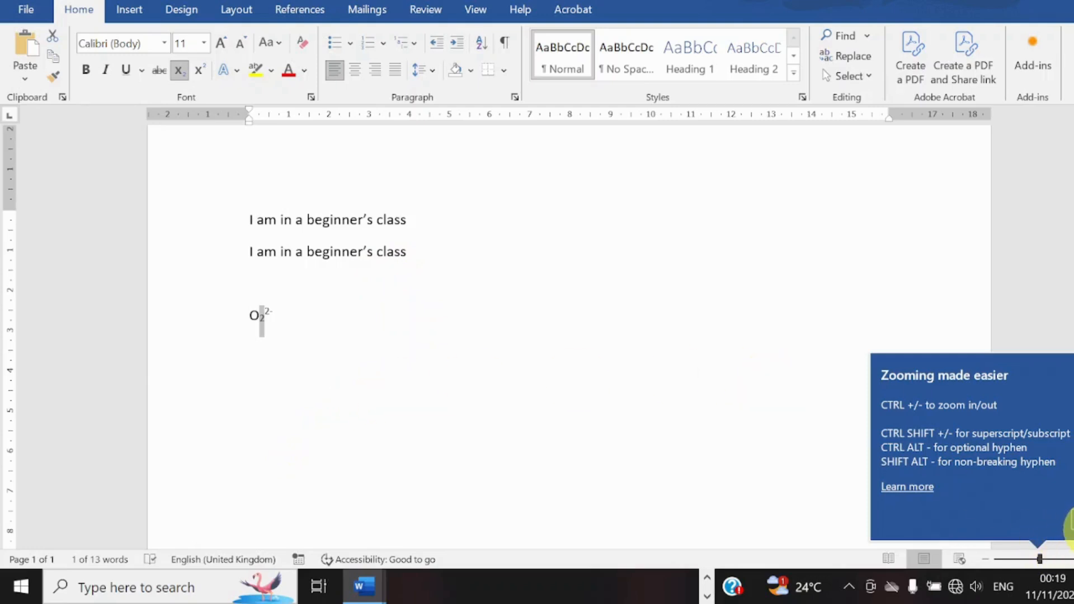
Step: Convert the first sentence to UPPERCASE and return it to Sentence case
left_click(1070, 522)
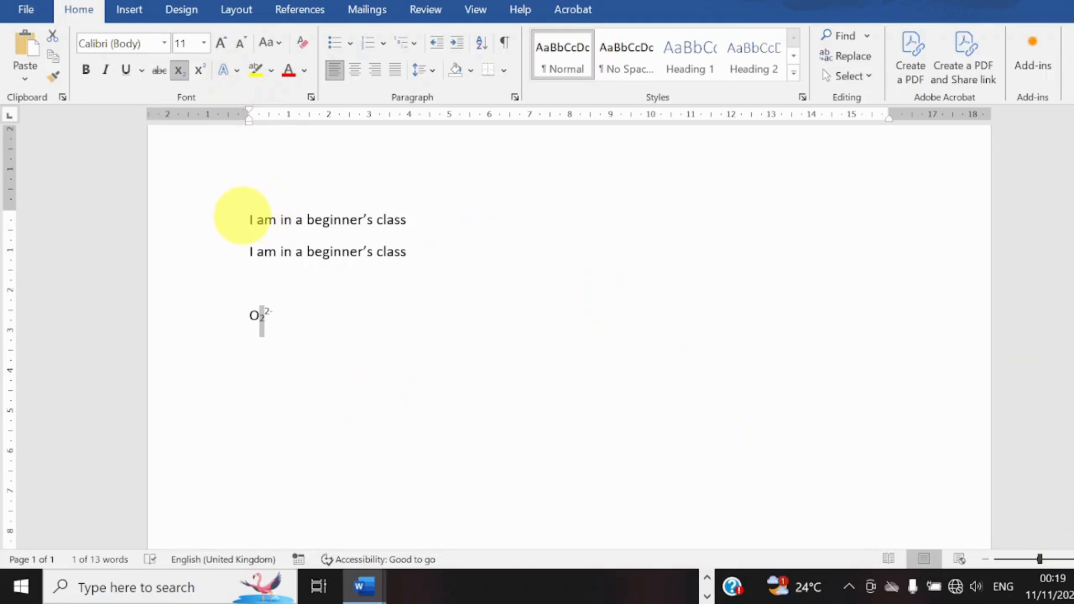
left_click_drag(244, 217, 404, 216)
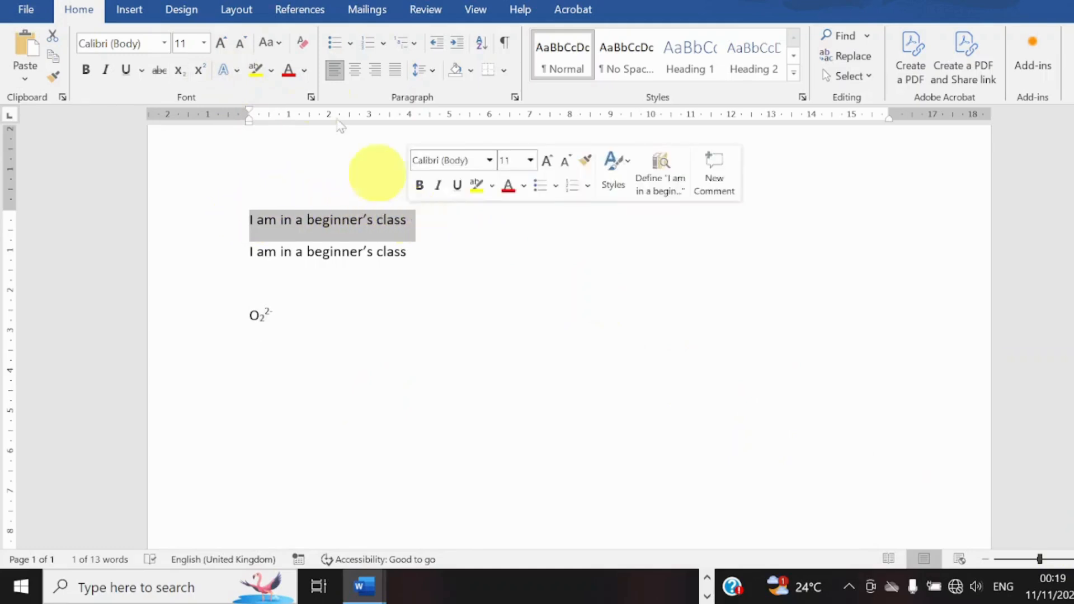
left_click(274, 43)
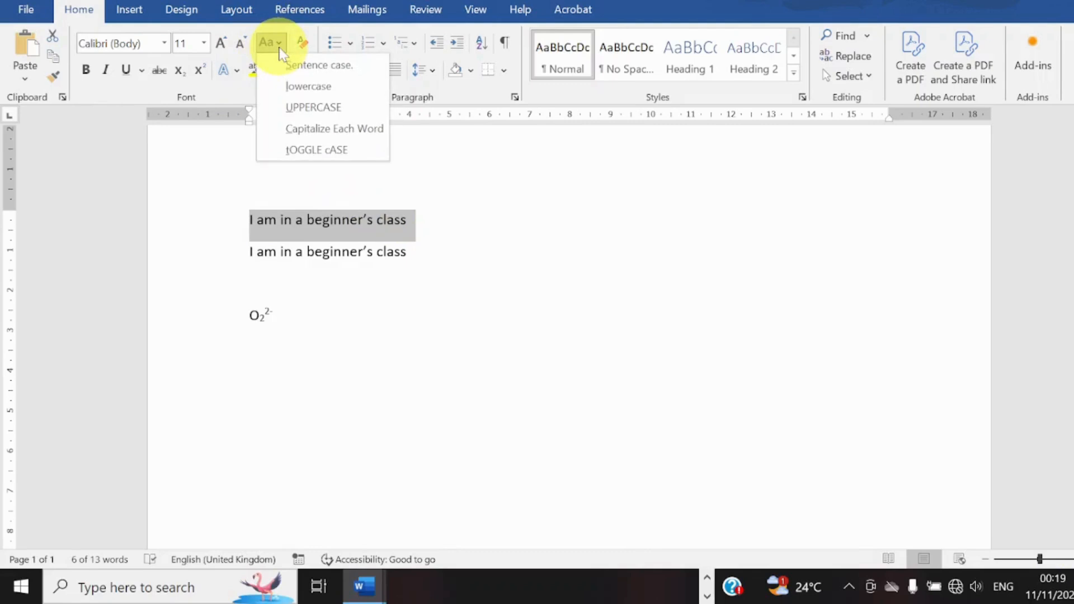
left_click(312, 107)
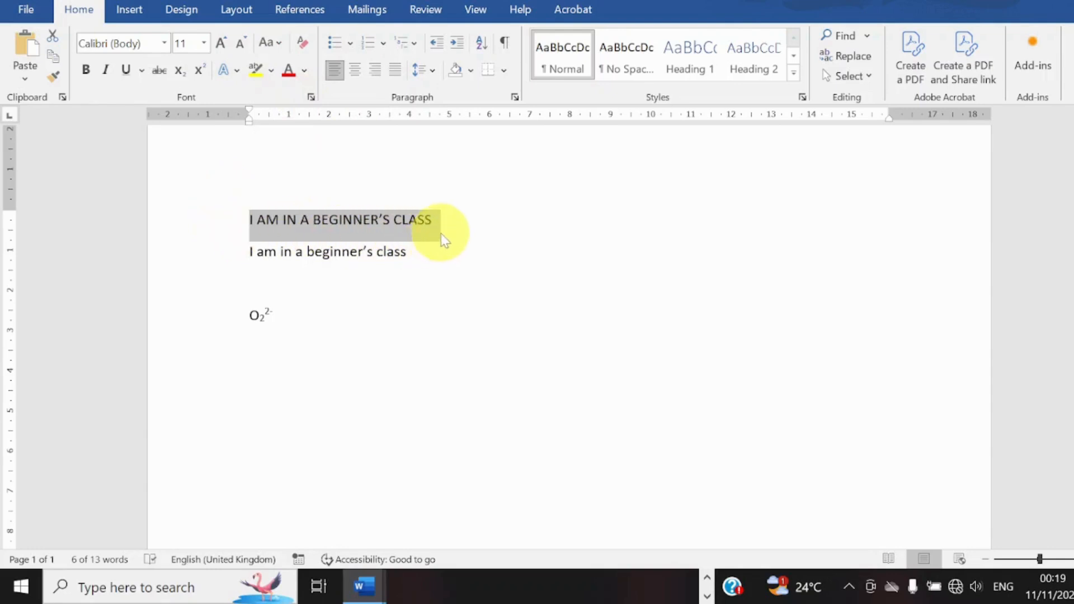
left_click(271, 49)
left_click(289, 64)
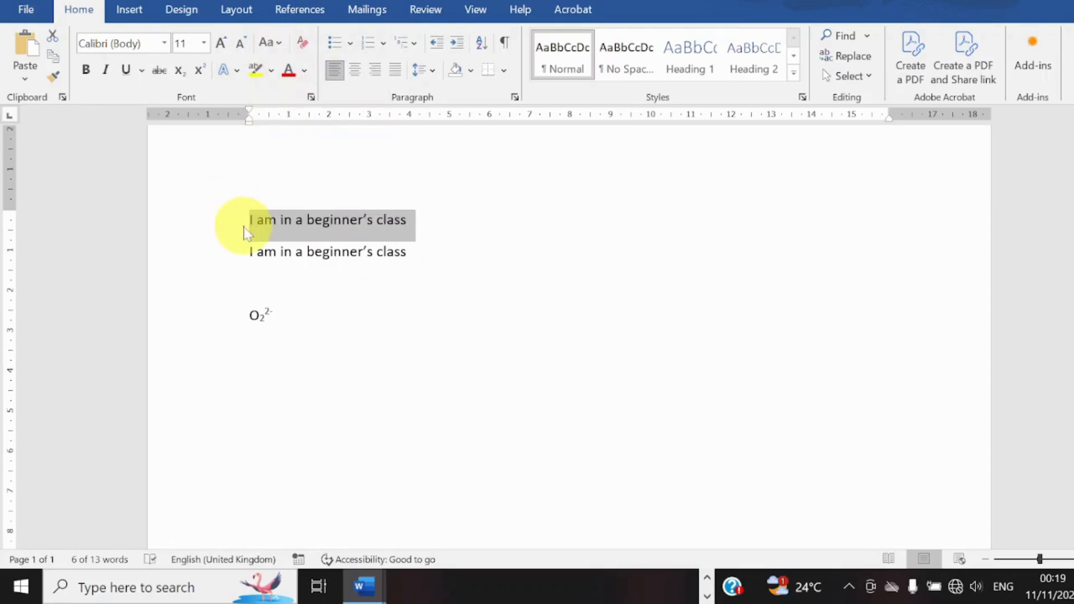
Step: Convert the first sentence to lowercase, followed by Capitalize Each Word
left_click(270, 44)
left_click(286, 85)
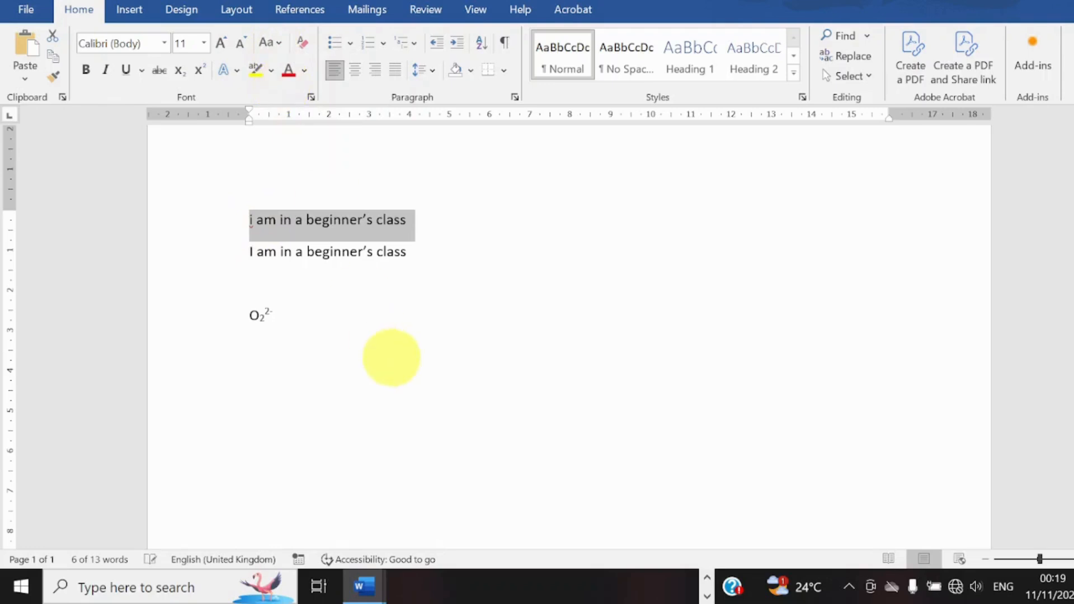
left_click(278, 45)
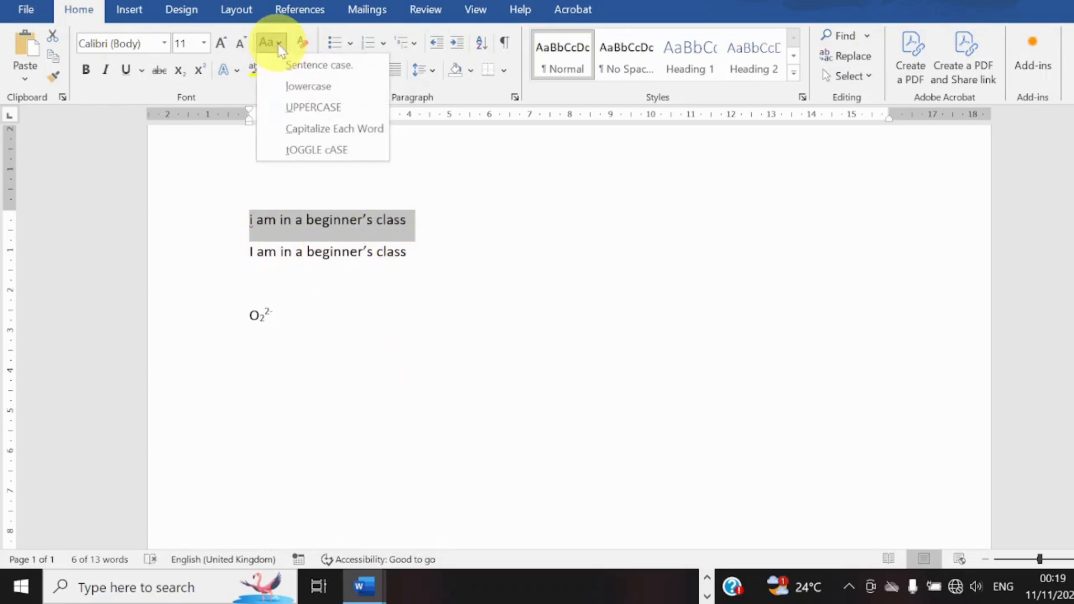
left_click(326, 129)
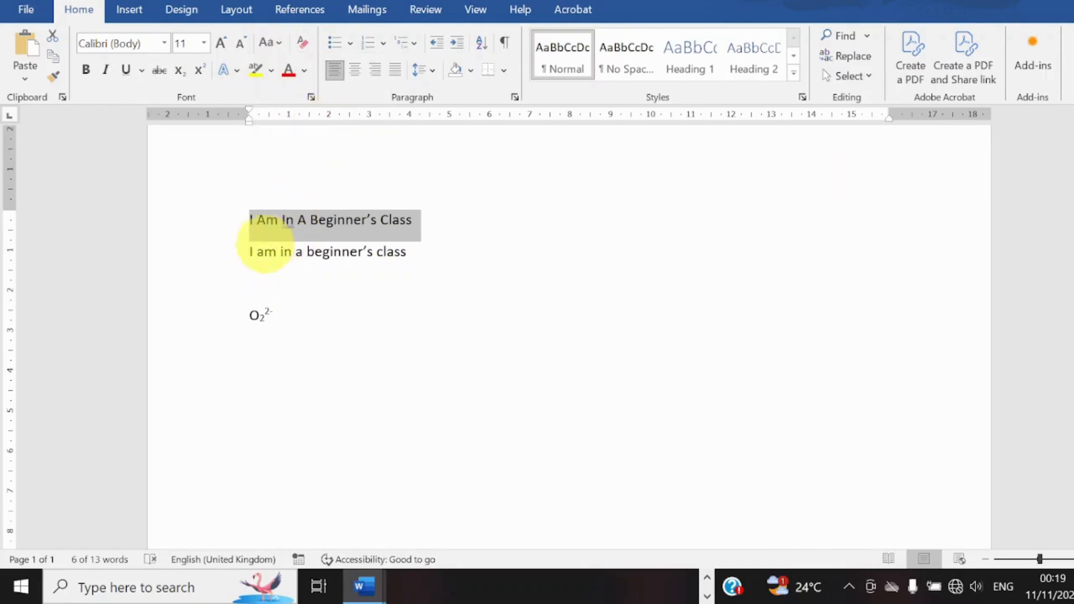
Step: Apply tOGGLE cASE to the first sentence and restore it to Sentence case
left_click(277, 43)
left_click(301, 149)
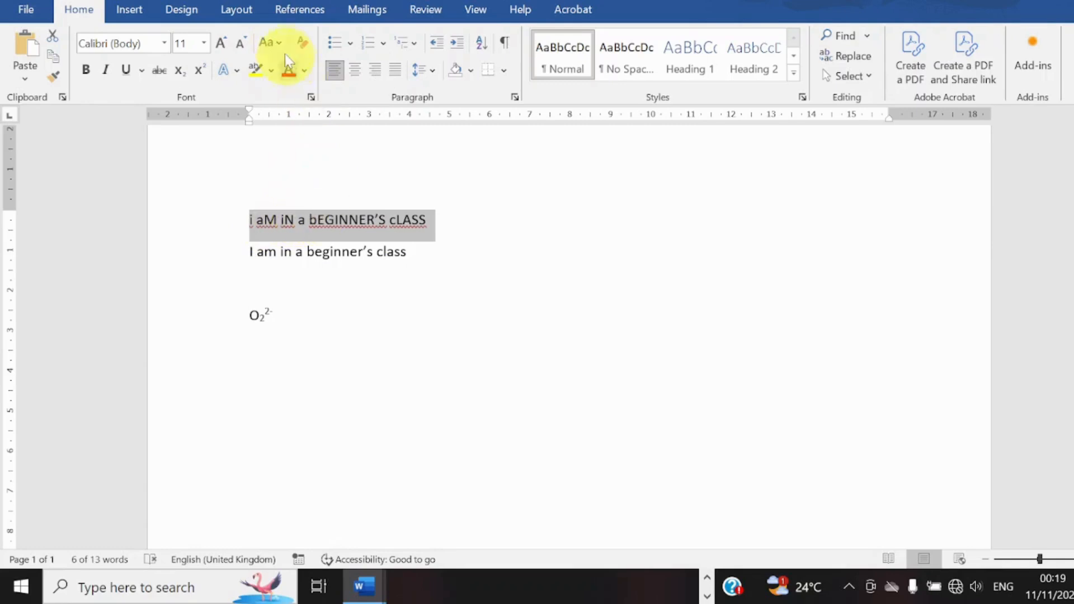
left_click(271, 43)
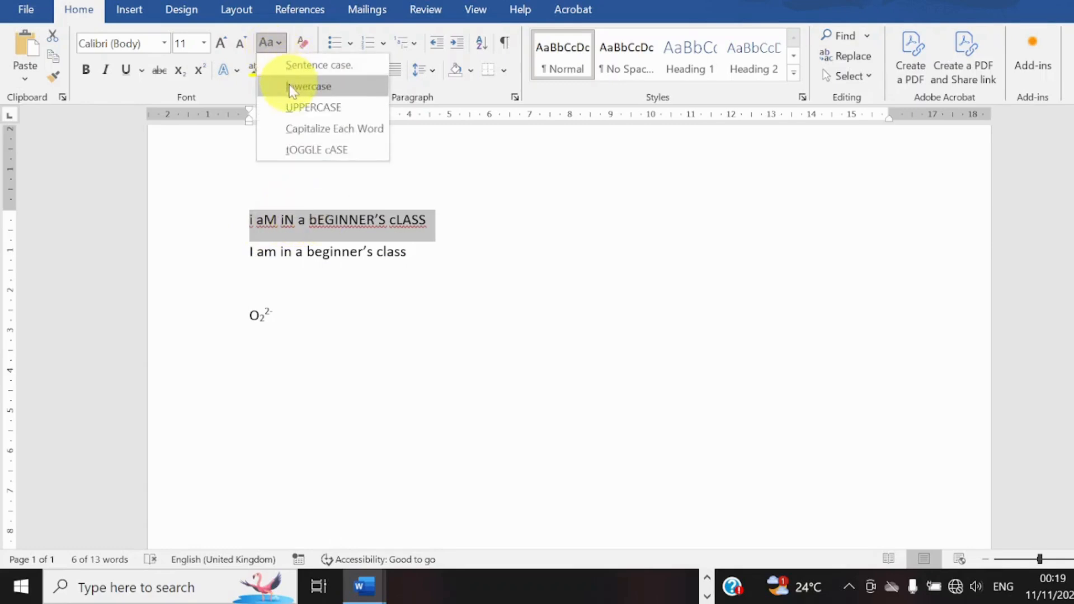
left_click(295, 65)
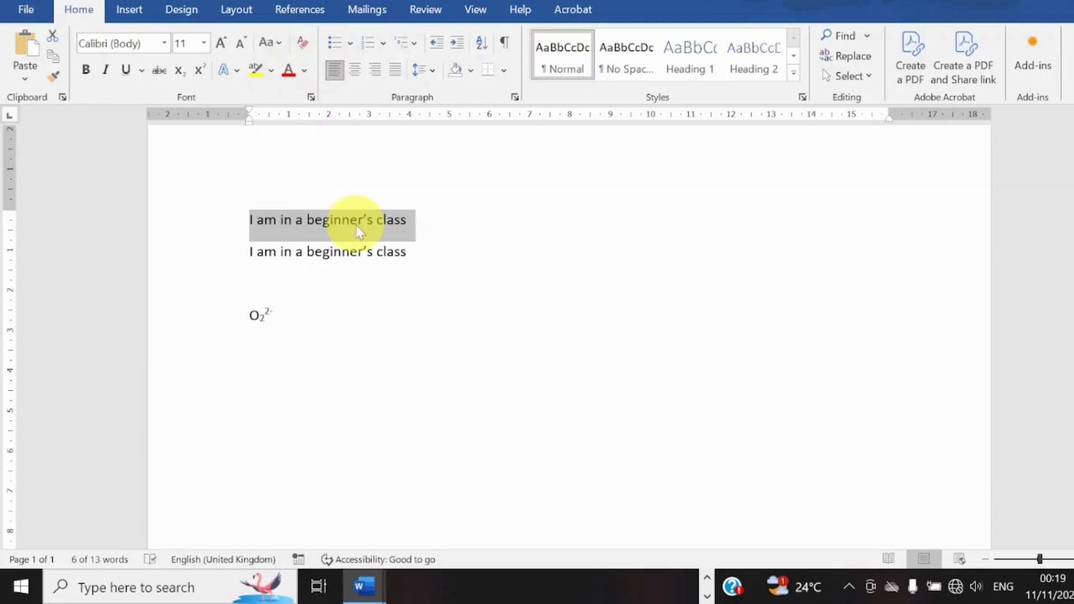
Step: Increase the first sentence's font size in increments up to 48
left_click(223, 44)
left_click(223, 43)
left_click(223, 43)
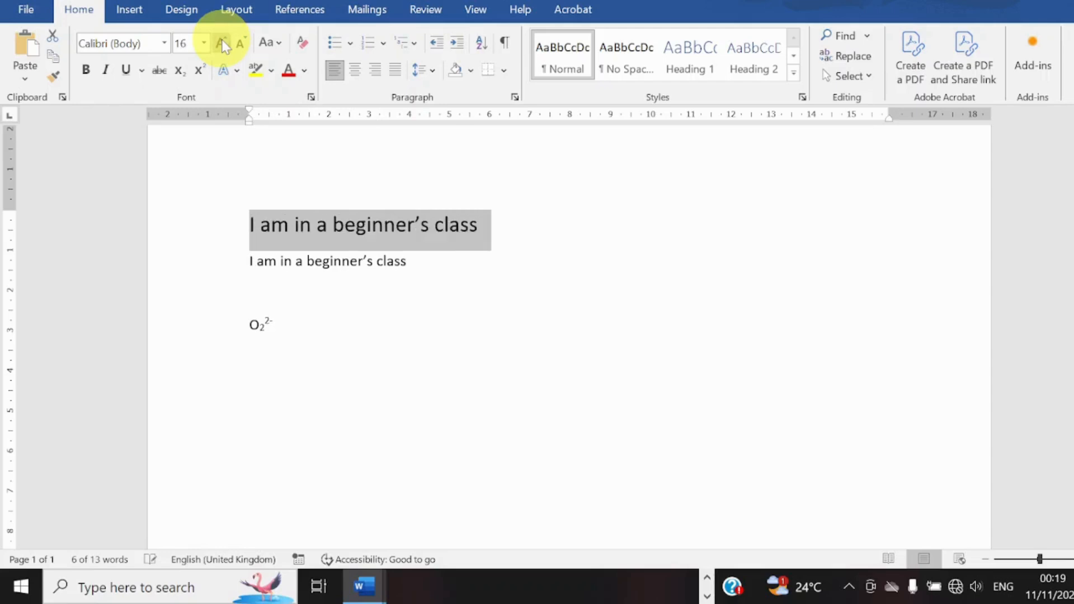
left_click(223, 43)
left_click(223, 44)
left_click(223, 44)
left_click(222, 44)
left_click(222, 44)
left_click(223, 43)
left_click(223, 44)
left_click(223, 44)
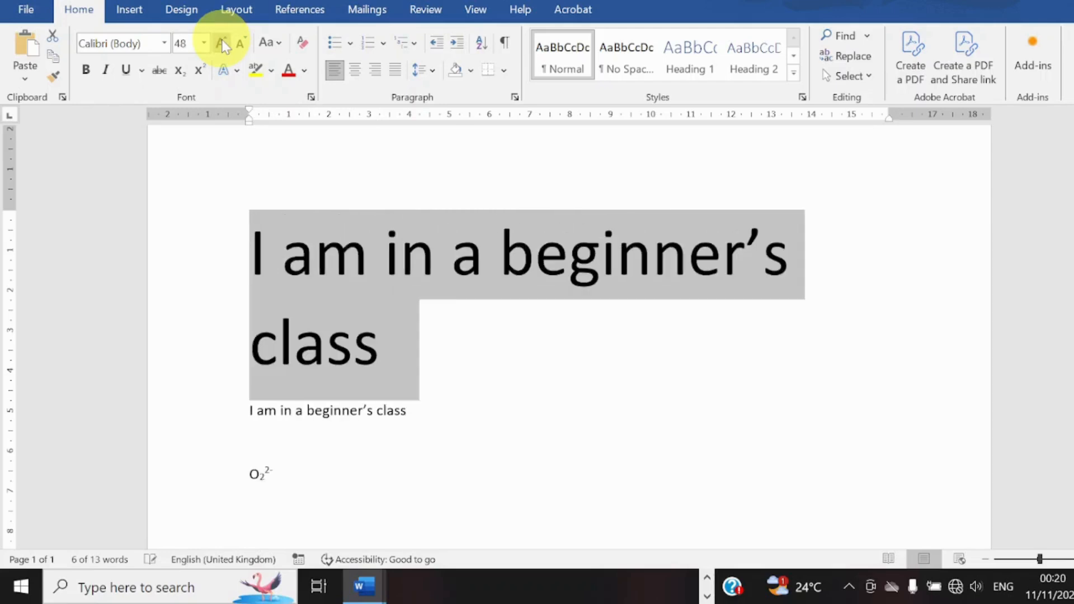
Step: Decrease the first sentence's font size in increments down to 12
left_click(245, 44)
left_click(245, 45)
left_click(245, 45)
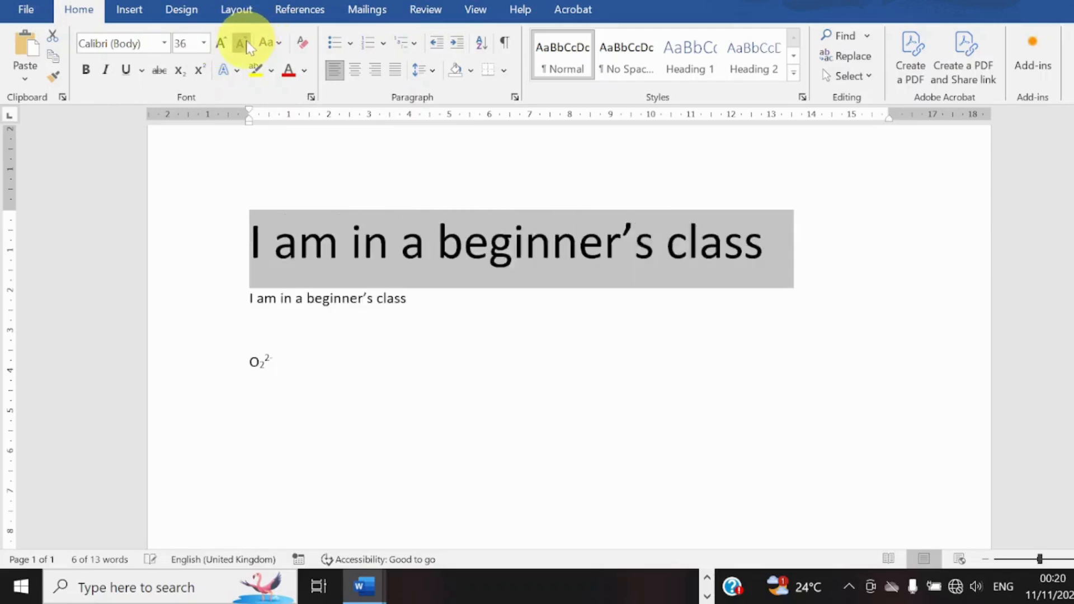
left_click(245, 45)
left_click(246, 45)
left_click(245, 45)
left_click(245, 45)
left_click(245, 45)
left_click(245, 44)
left_click(245, 45)
left_click(245, 45)
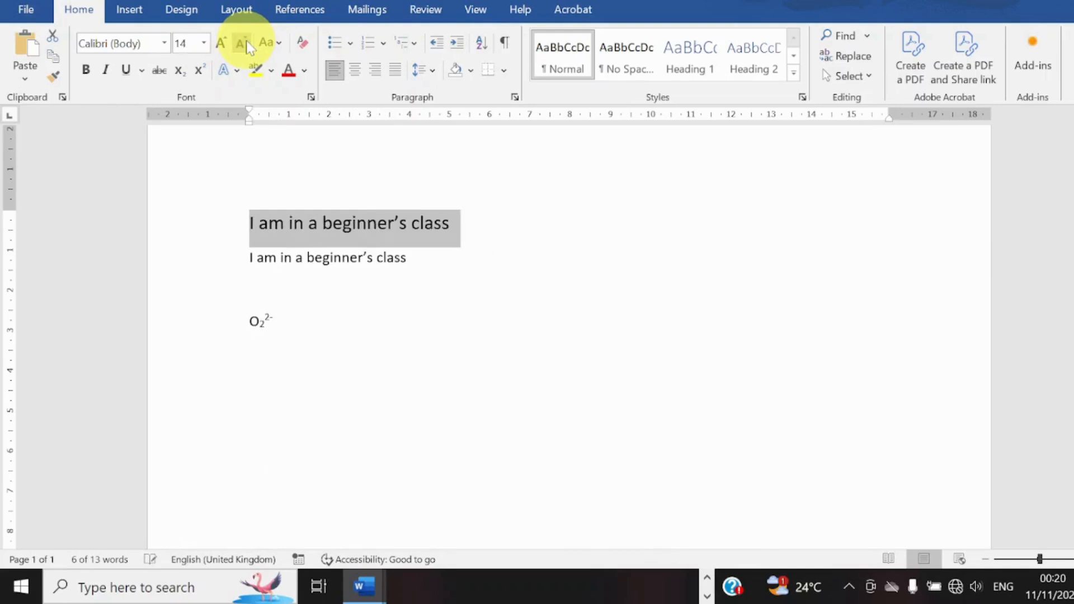
left_click(245, 45)
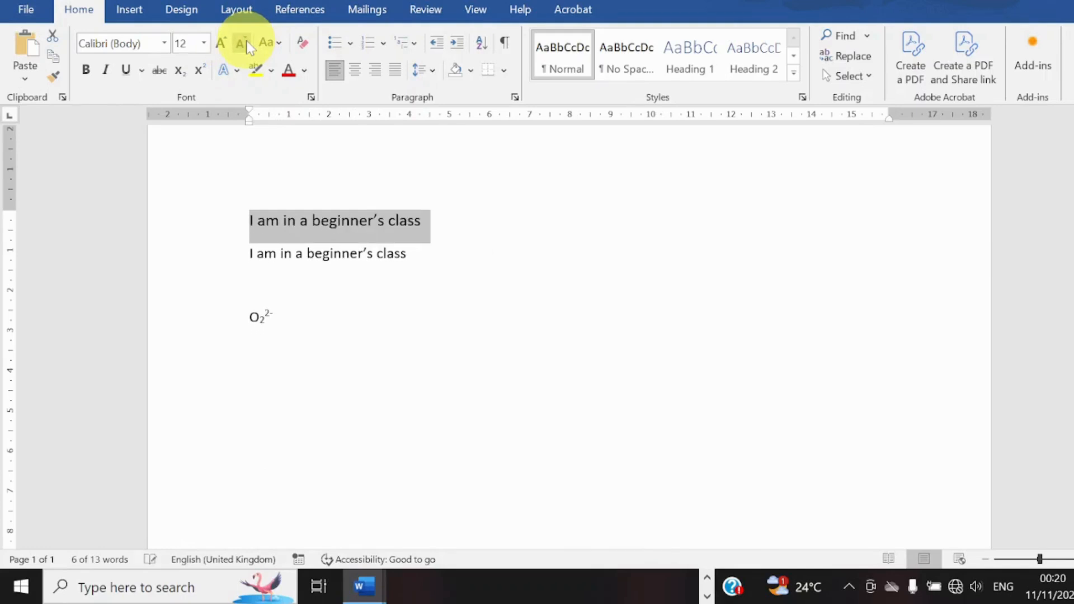
Step: Examine the text effects gallery and its outline colour and weight options without applying any effect
left_click(240, 71)
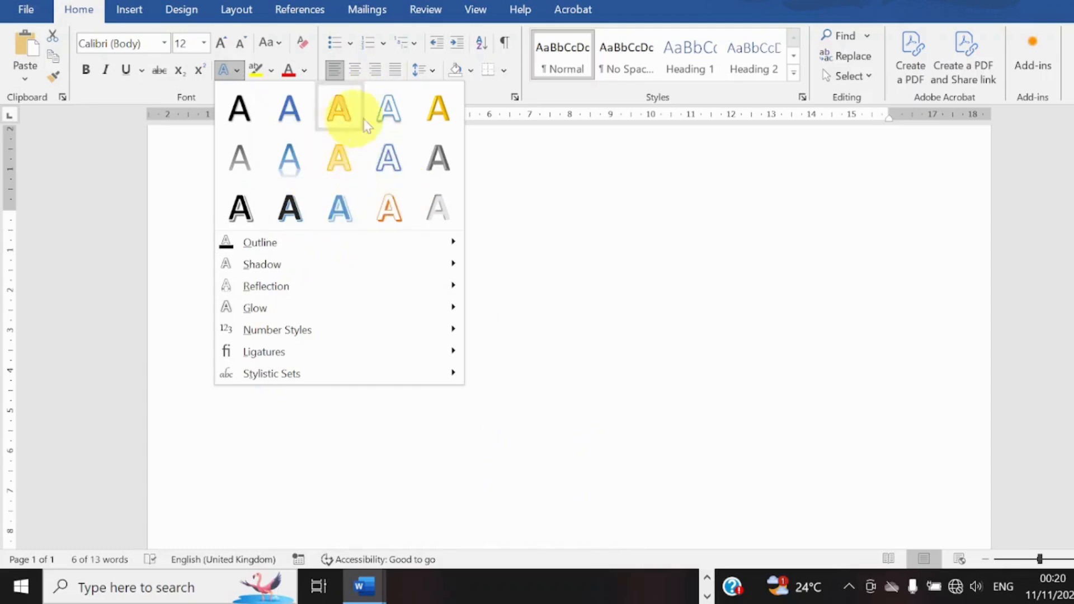
mouse_move(449, 238)
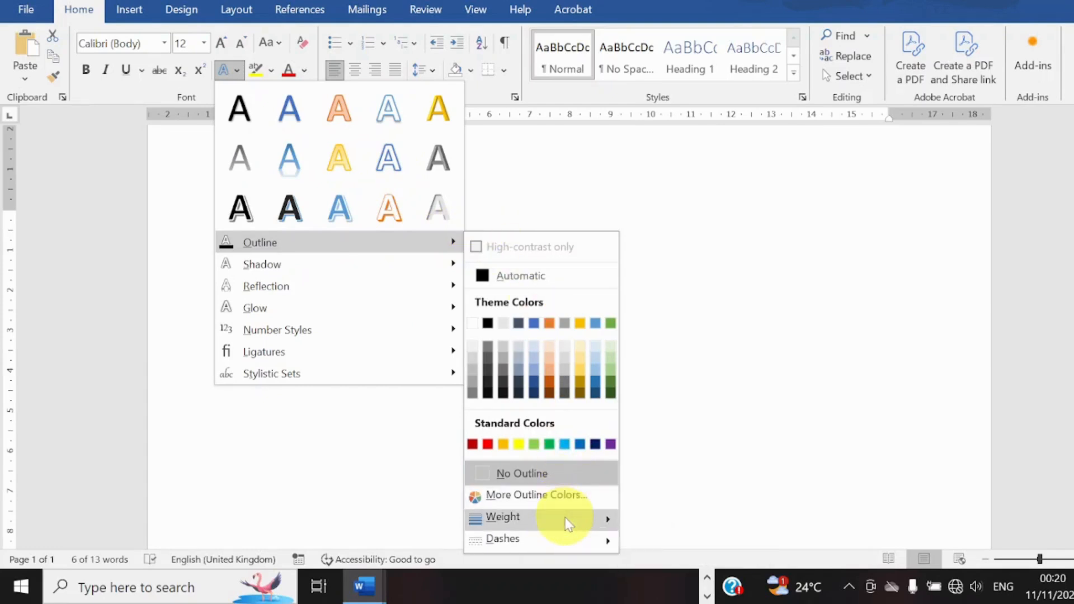
mouse_move(565, 518)
left_click(612, 188)
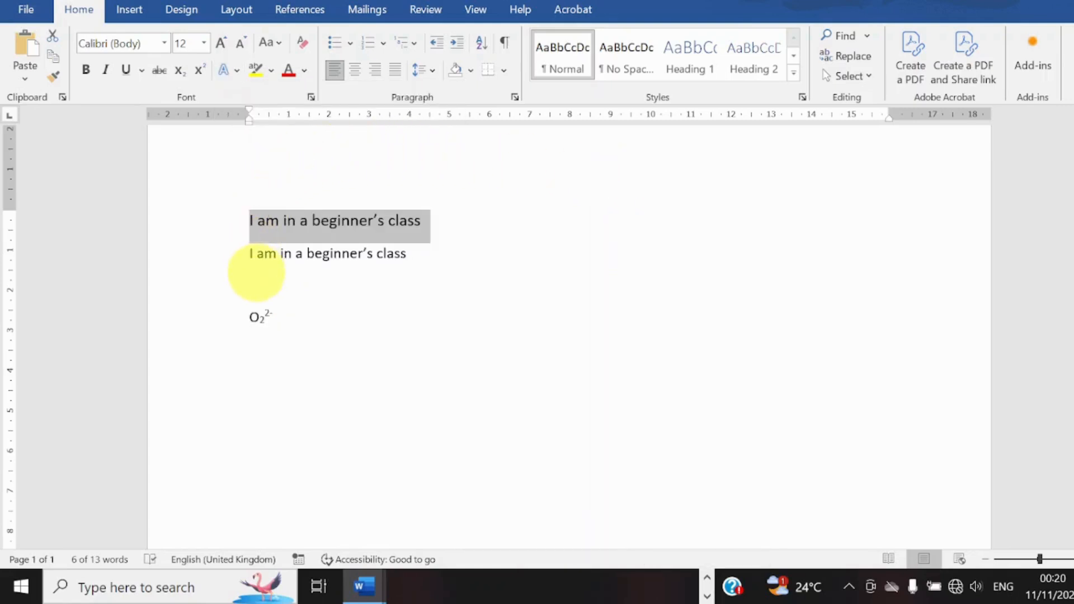
Step: Delete the O22- formula below the two sentences
left_click(251, 258)
left_click_drag(247, 317, 283, 317)
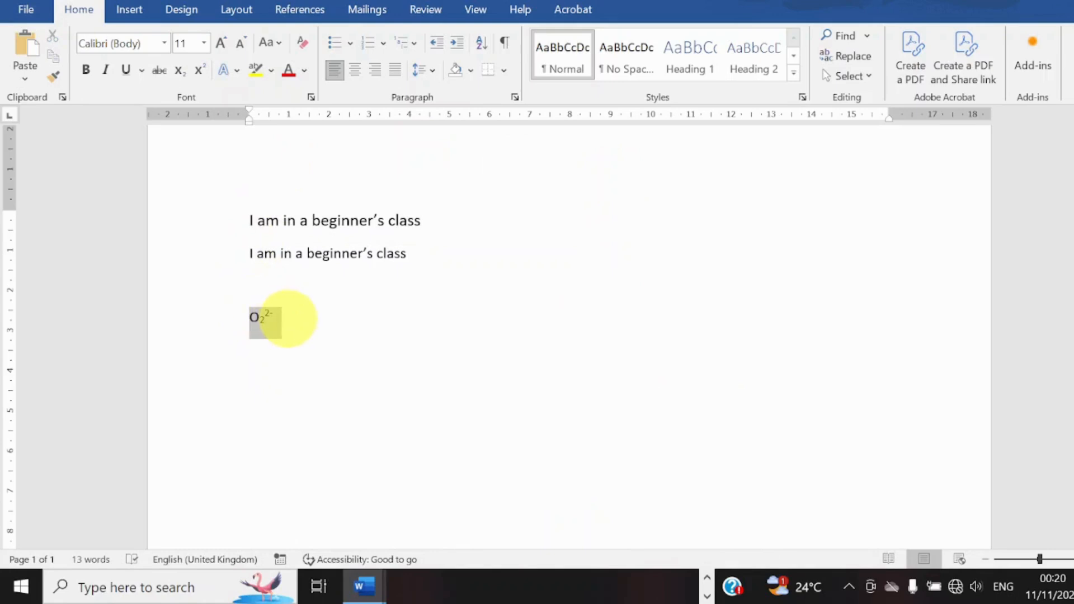
key("Delete")
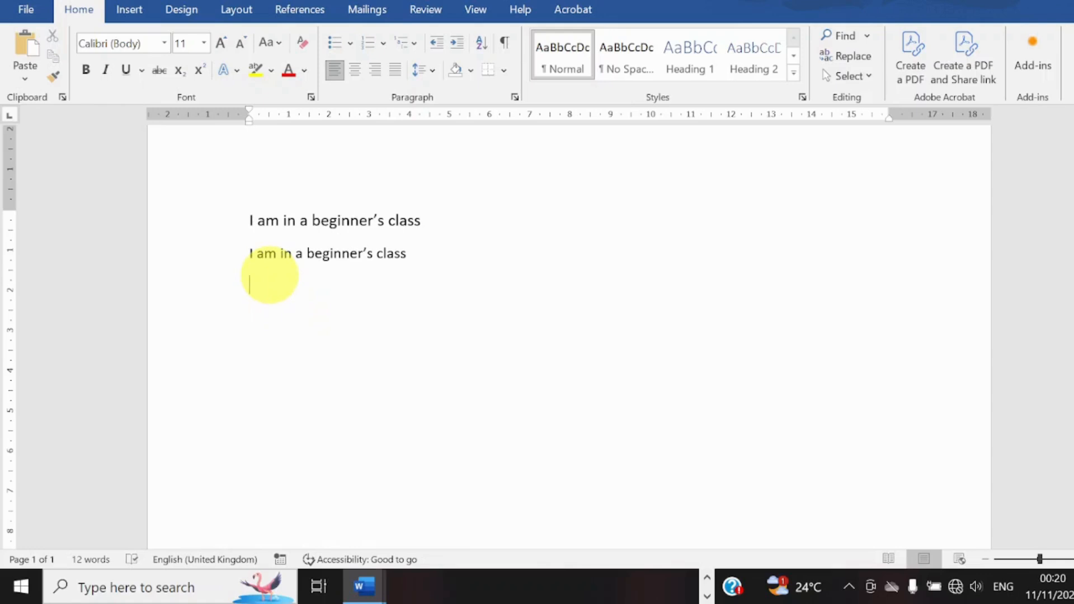
left_click_drag(248, 215, 417, 263)
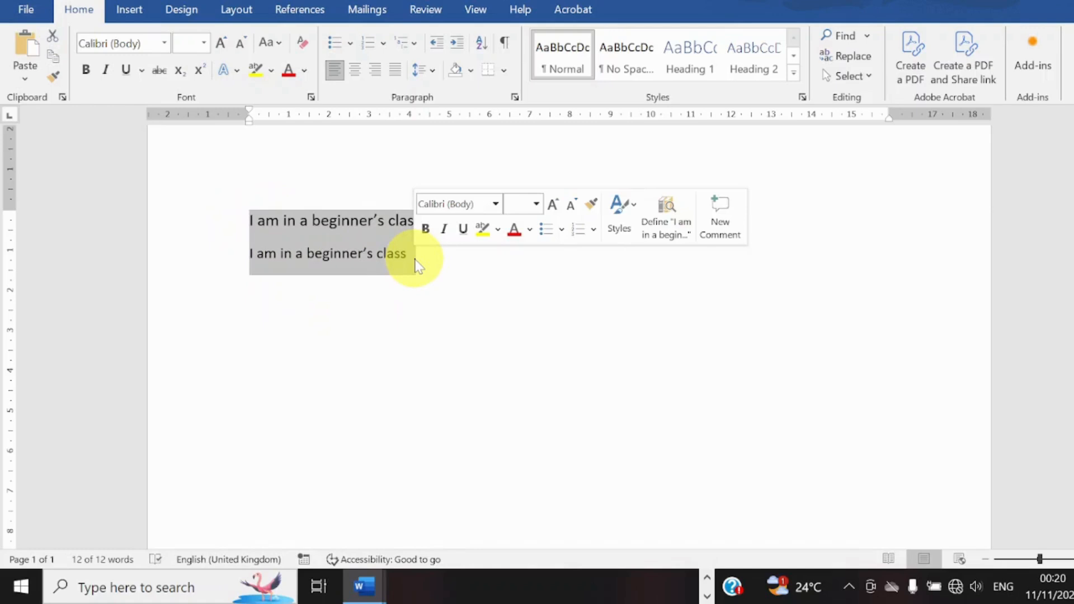
left_click(416, 262)
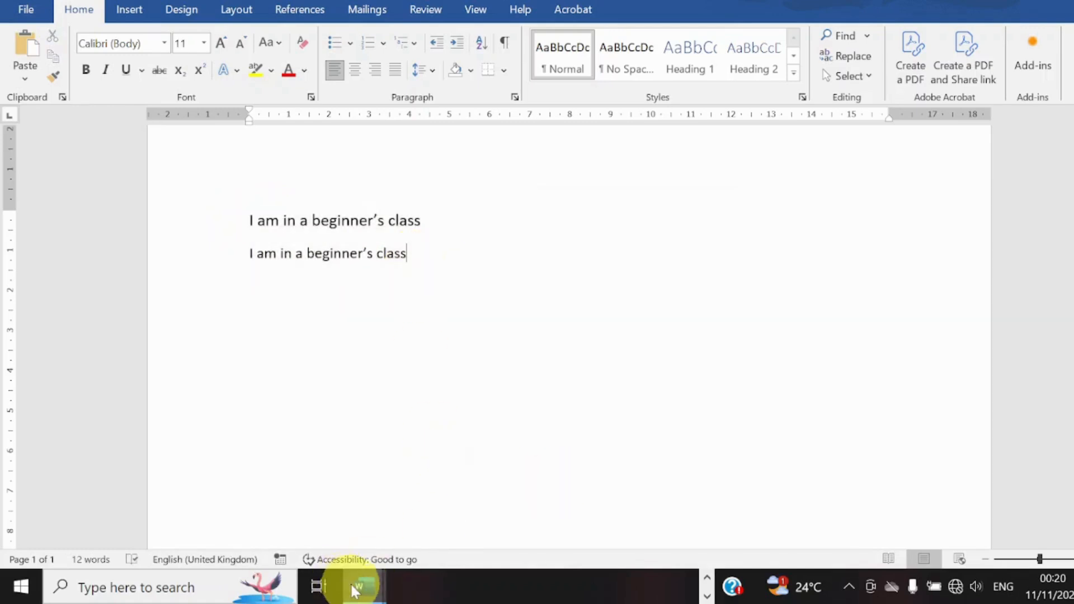
Step: Switch to the blank Document1 window and create a new document from the Adjacency letter template
mouse_move(352, 586)
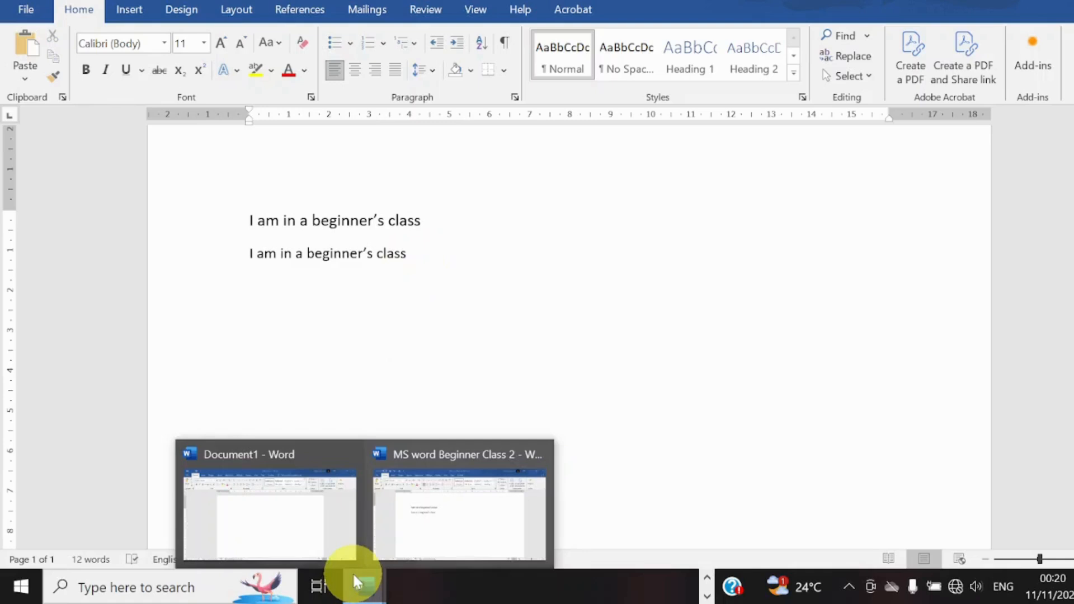
left_click(324, 546)
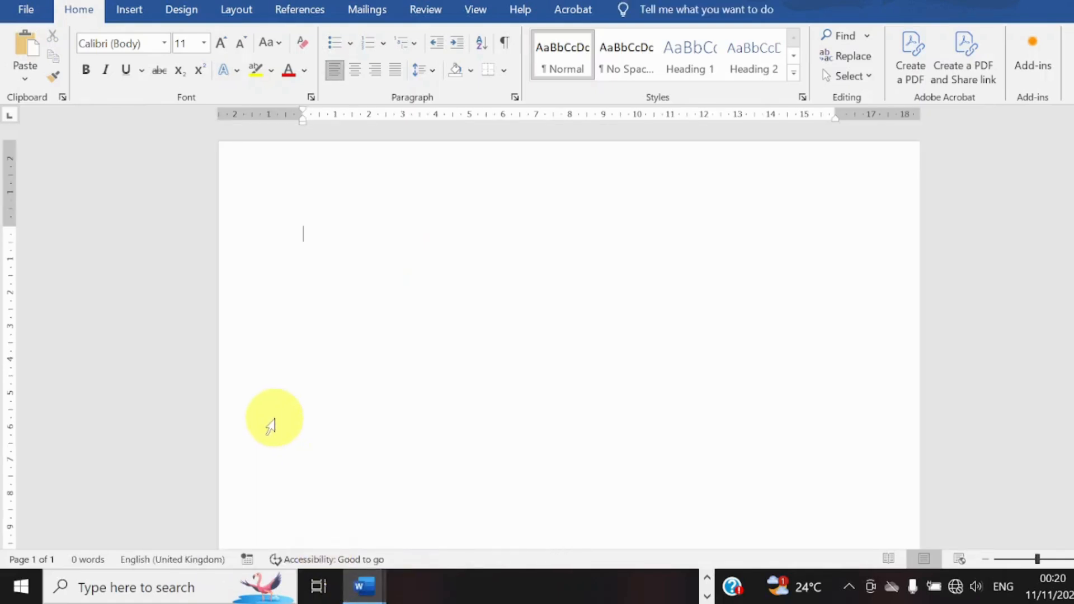
key("ctrl+o")
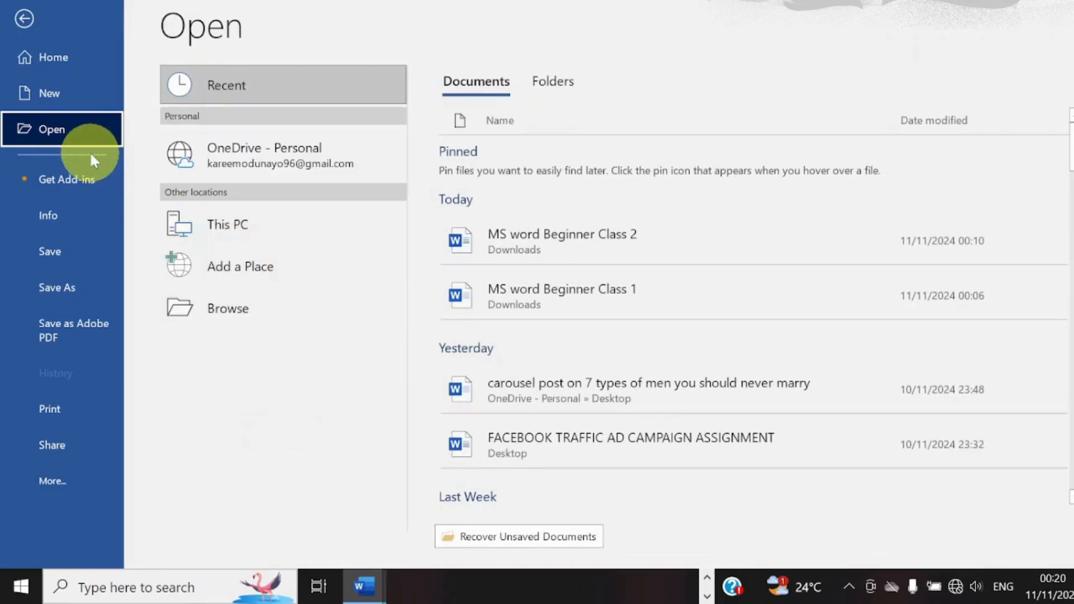
left_click(69, 103)
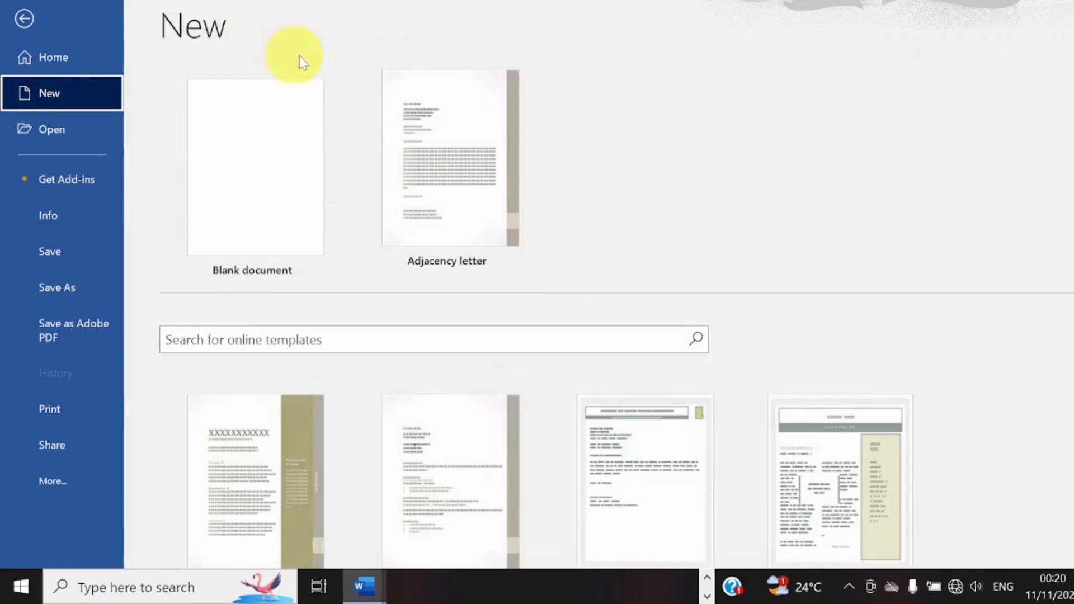
left_click(467, 154)
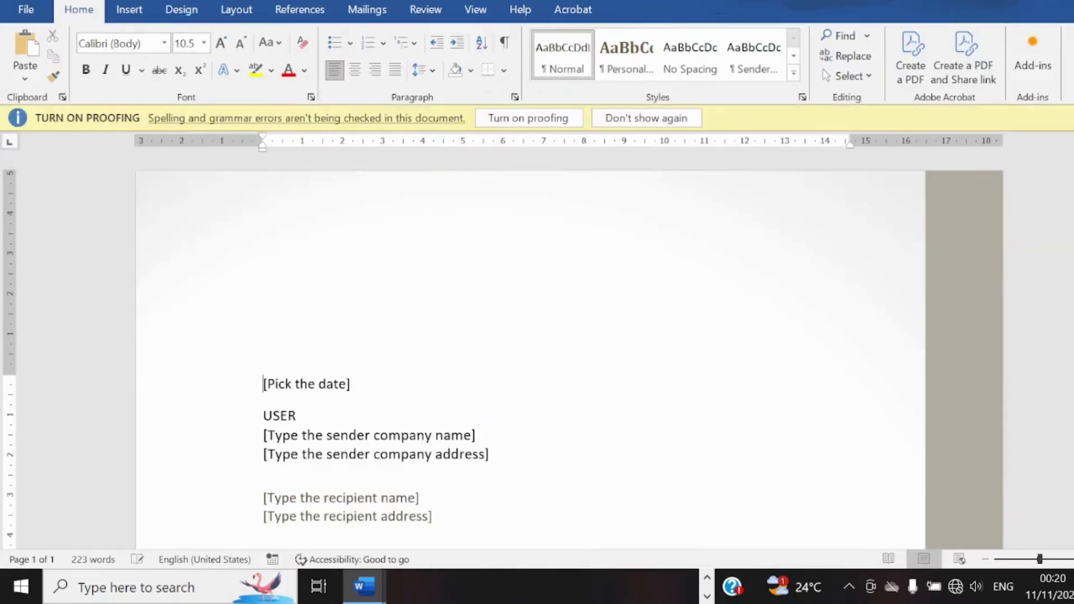
Step: Copy the whole body text block below the salutation in the letter template
scroll(531, 351, "down", 10)
scroll(531, 350, "up", 4)
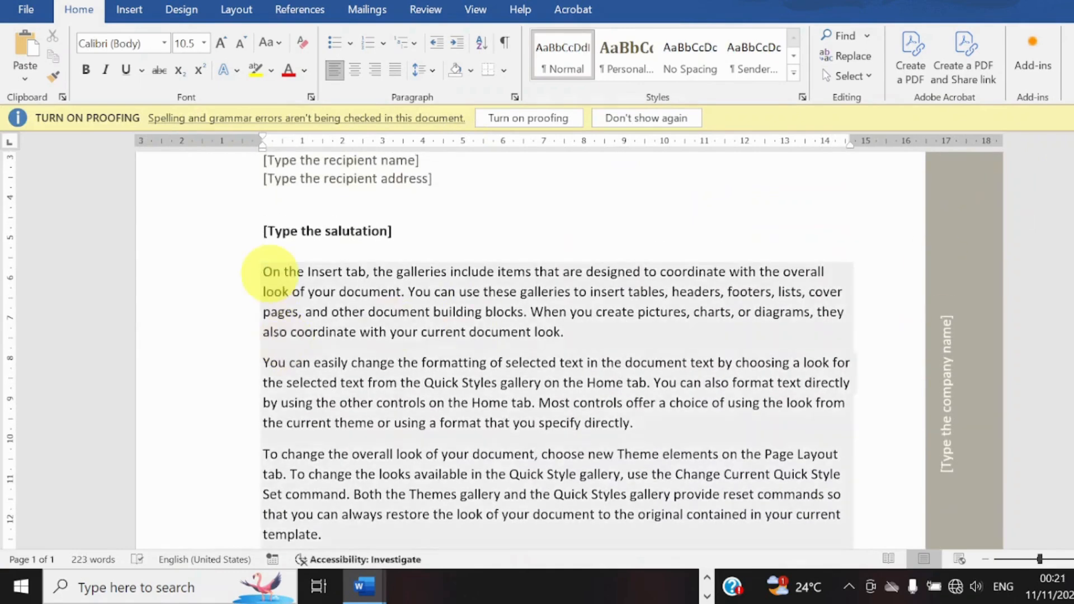
left_click(269, 274)
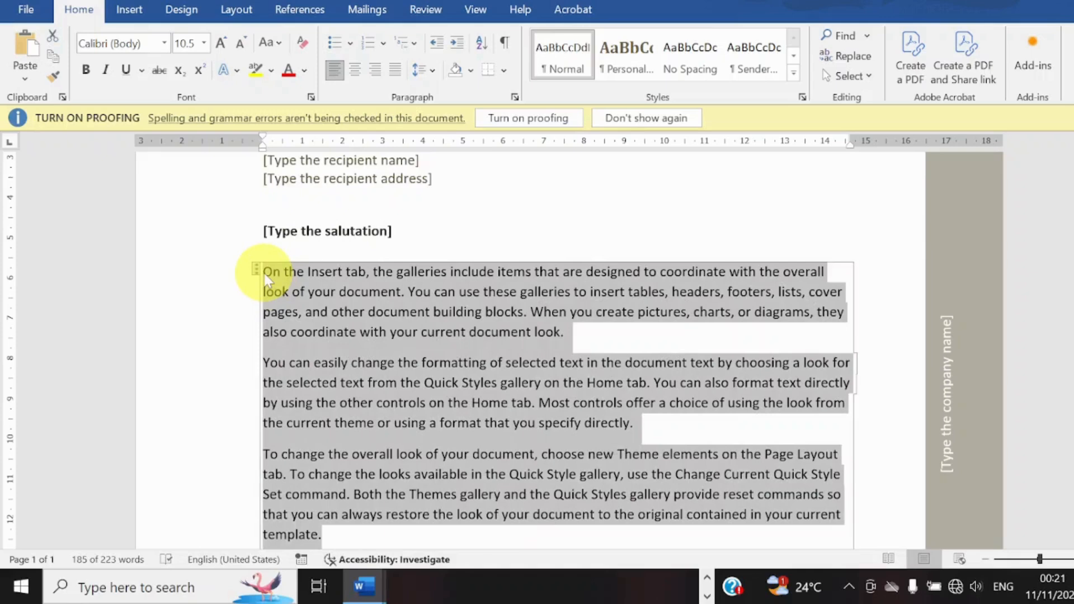
key("ctrl+c")
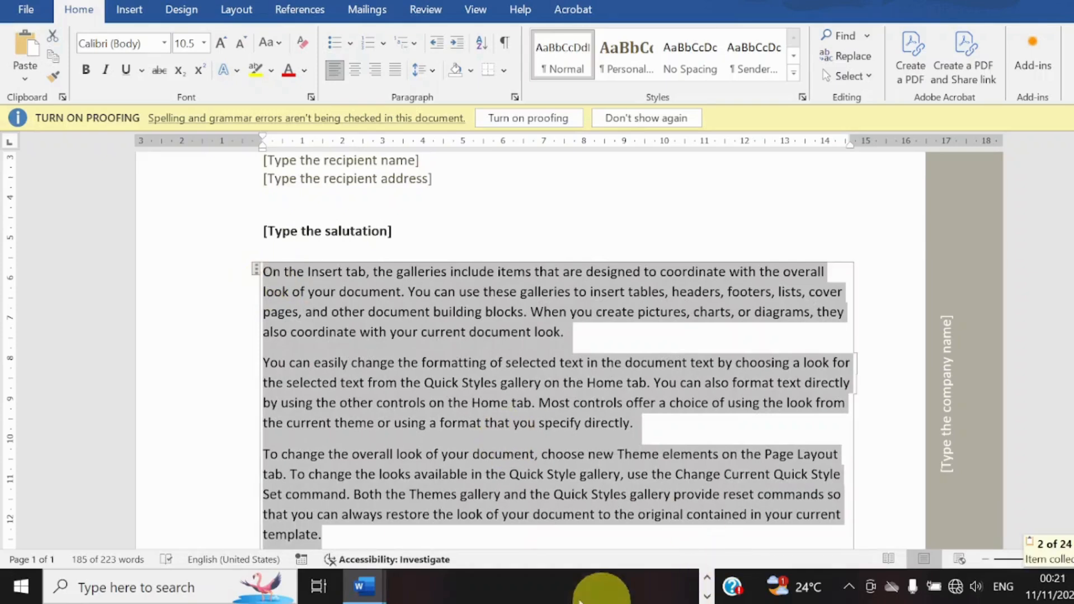
Step: Switch back to the MS word Beginner Class 2 document and replace its two sentences with the copied body text
left_click(366, 587)
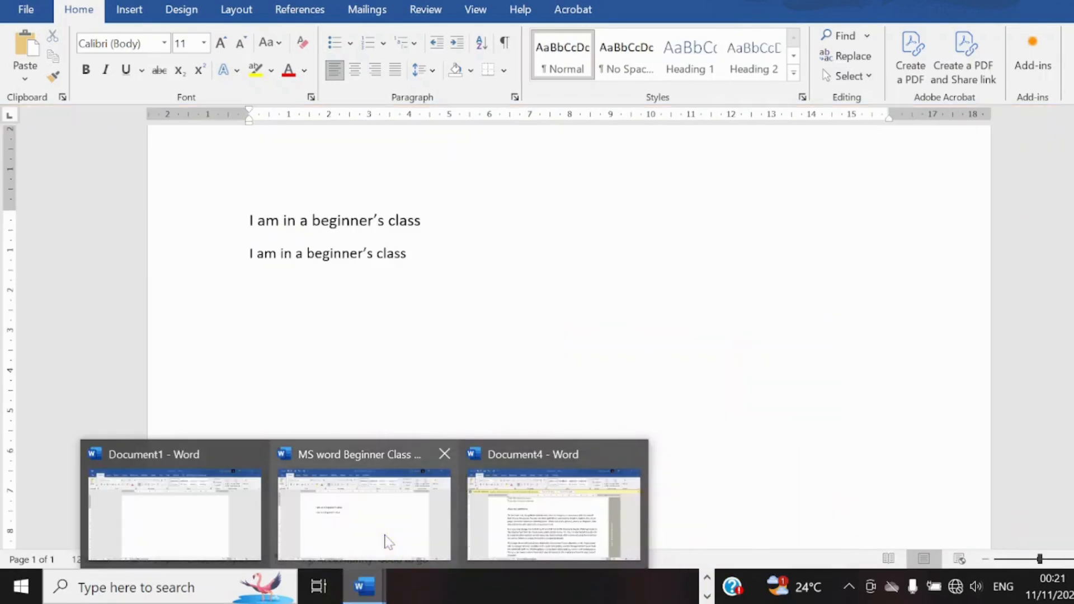
left_click(389, 542)
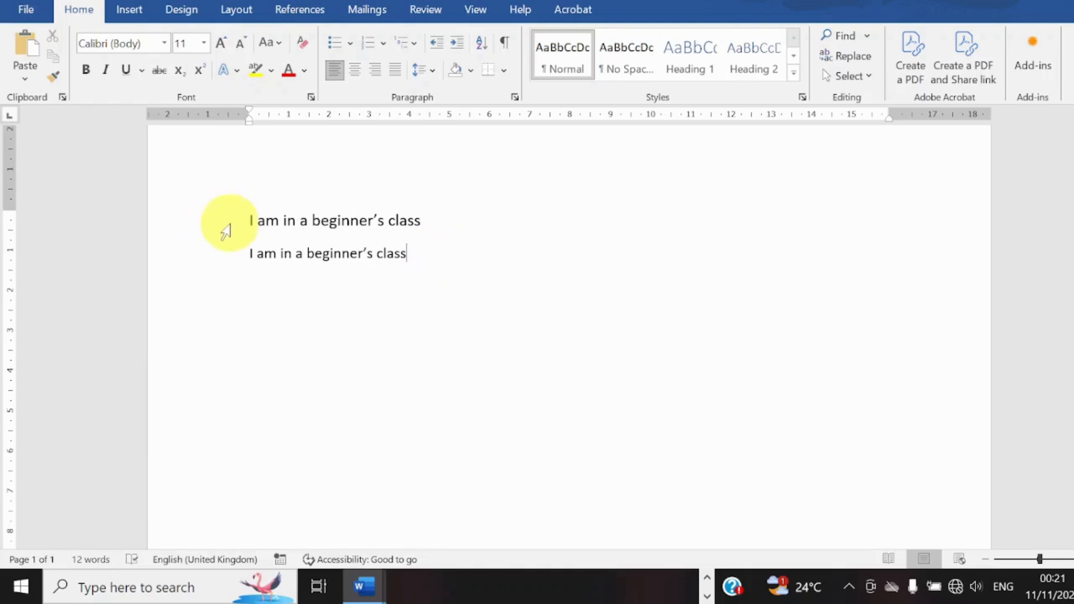
left_click_drag(251, 221, 383, 246)
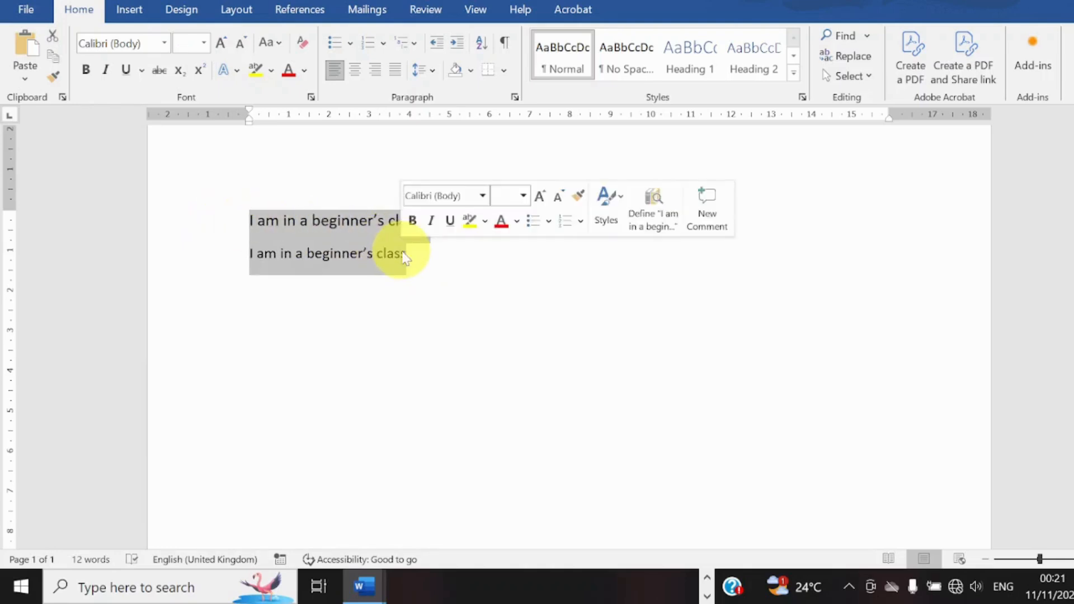
key("ctrl+v")
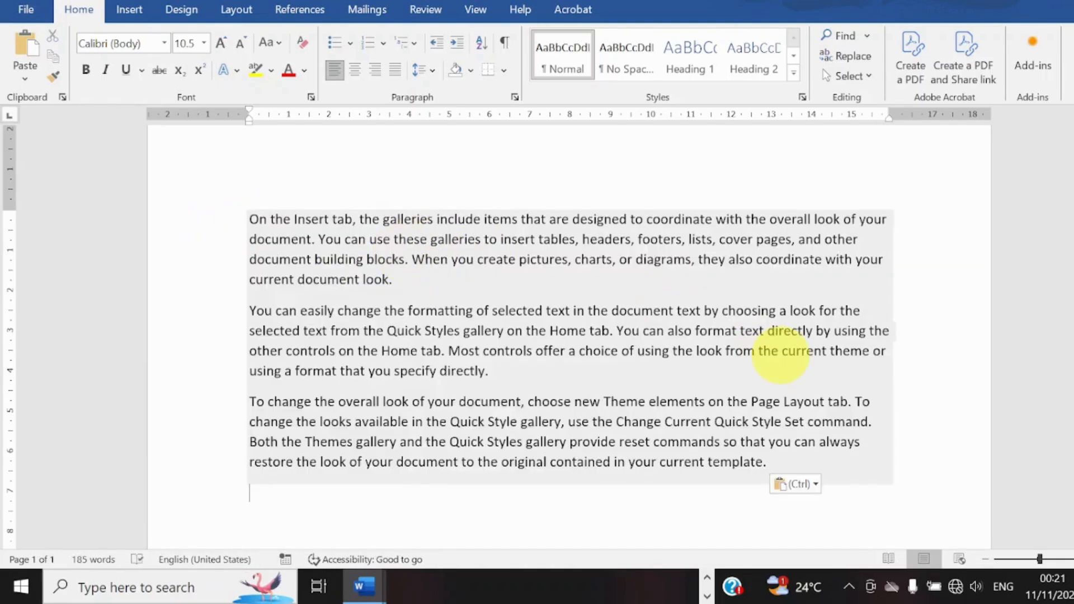
Step: Change the paste option of the inserted body text to Keep Text Only
left_click(801, 485)
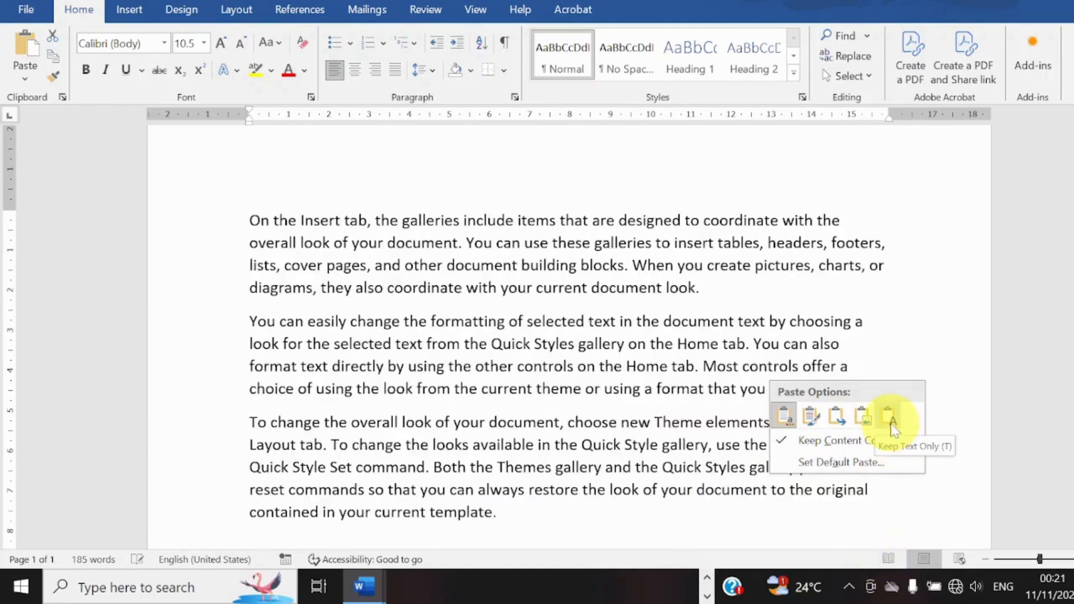
left_click(888, 417)
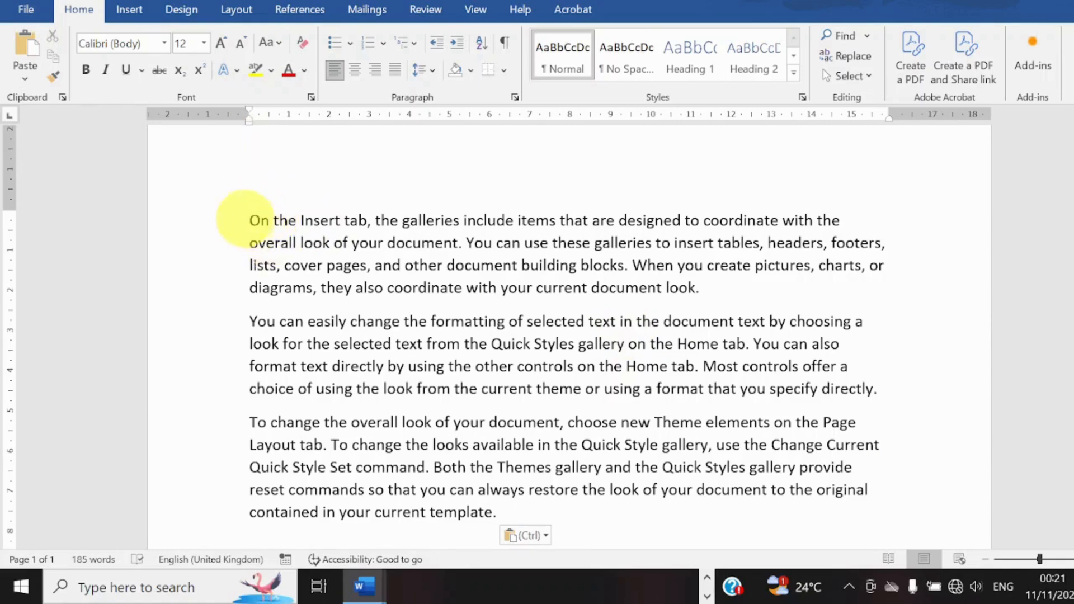
left_click_drag(247, 220, 265, 229)
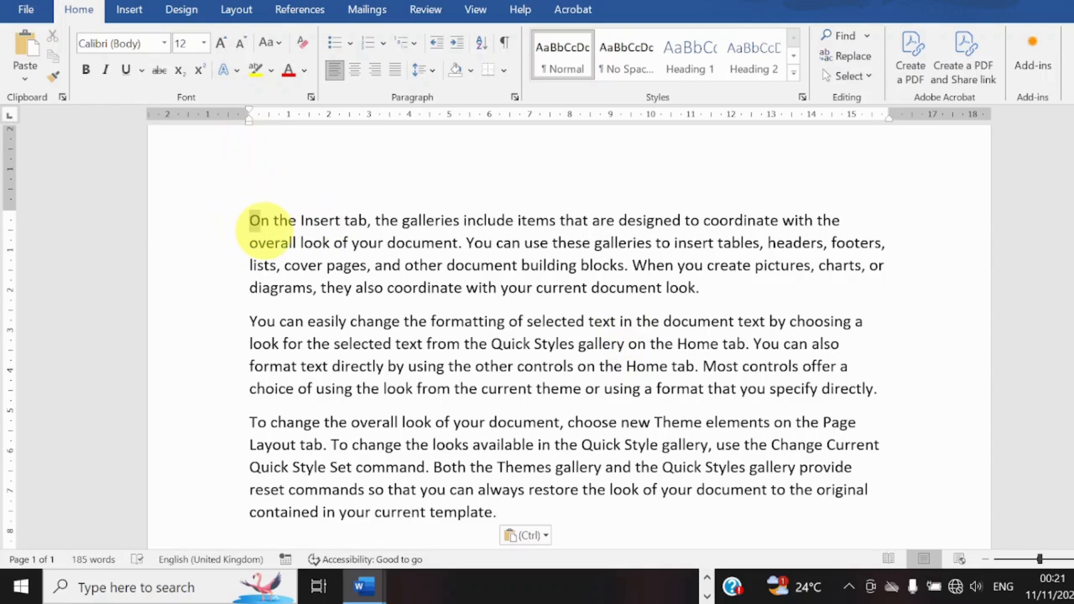
Step: Split the start of the first paragraph into short separate lines, beginning the second line with a capital "The"
left_click(342, 242)
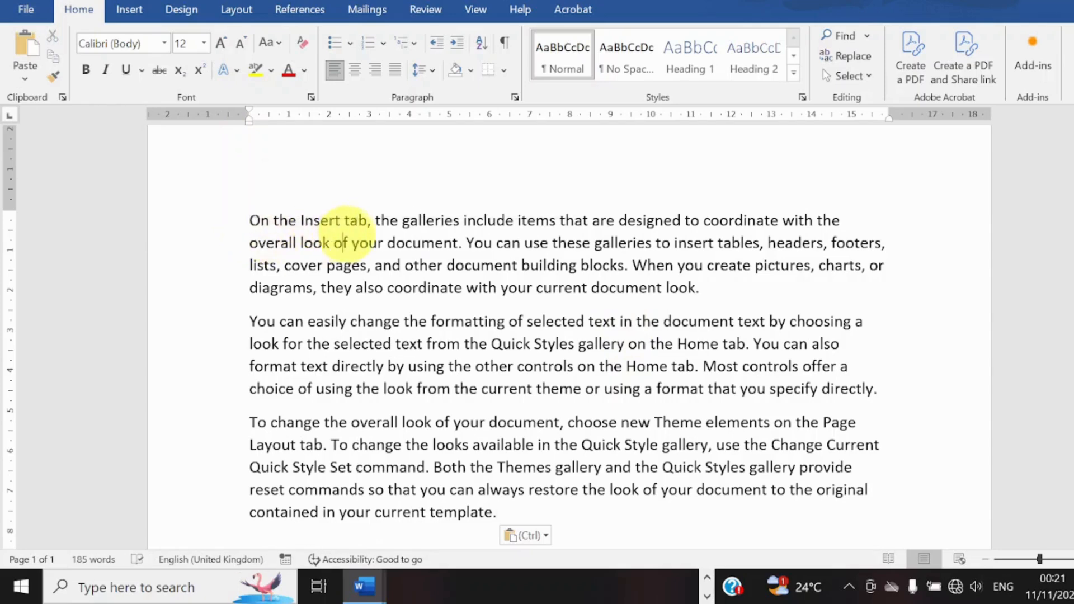
key("Return")
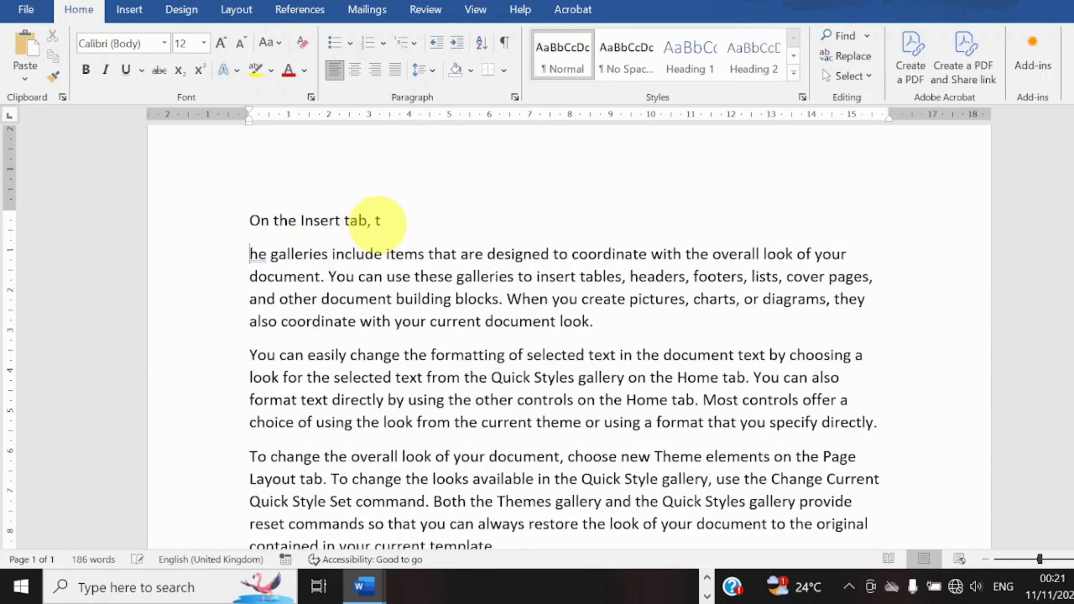
type("T")
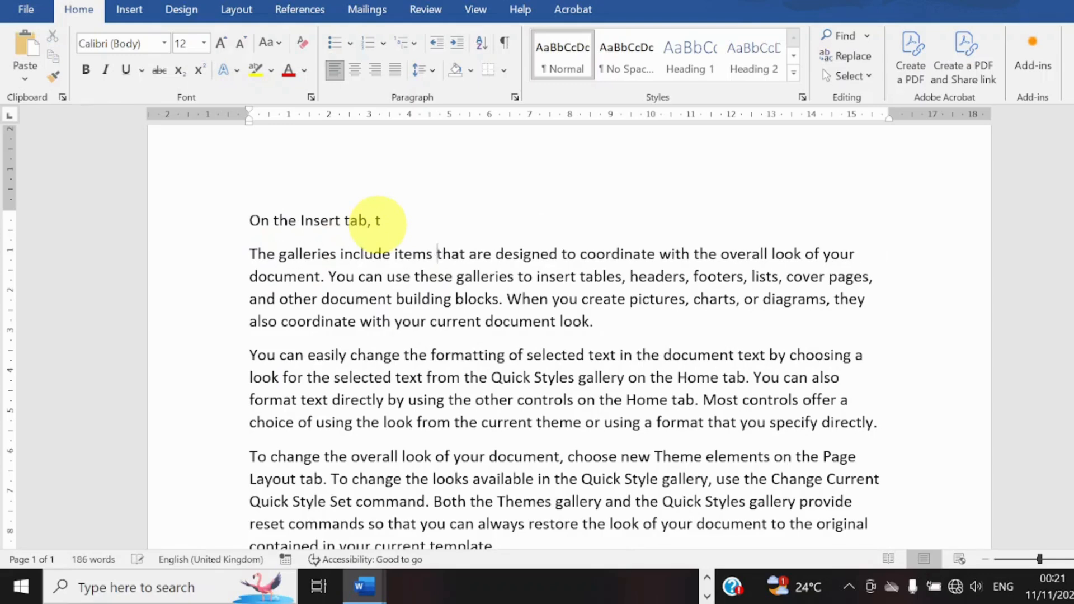
key("Return")
key("Return")
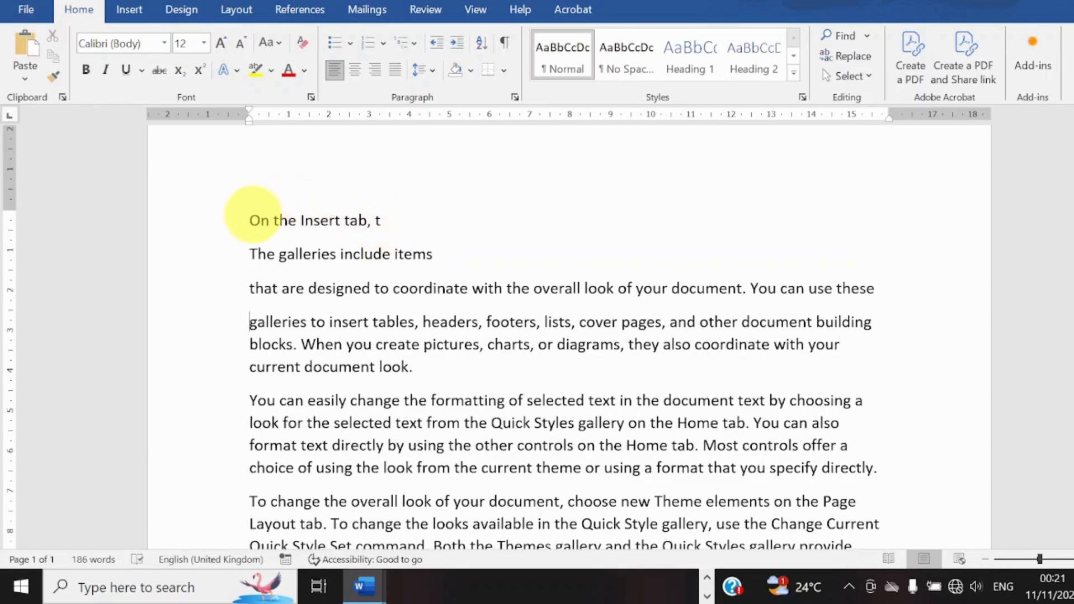
Step: Format the first three lines as a bulleted list, trying filled round, hollow circle, square and finally four-diamond bullets
left_click_drag(253, 220, 865, 288)
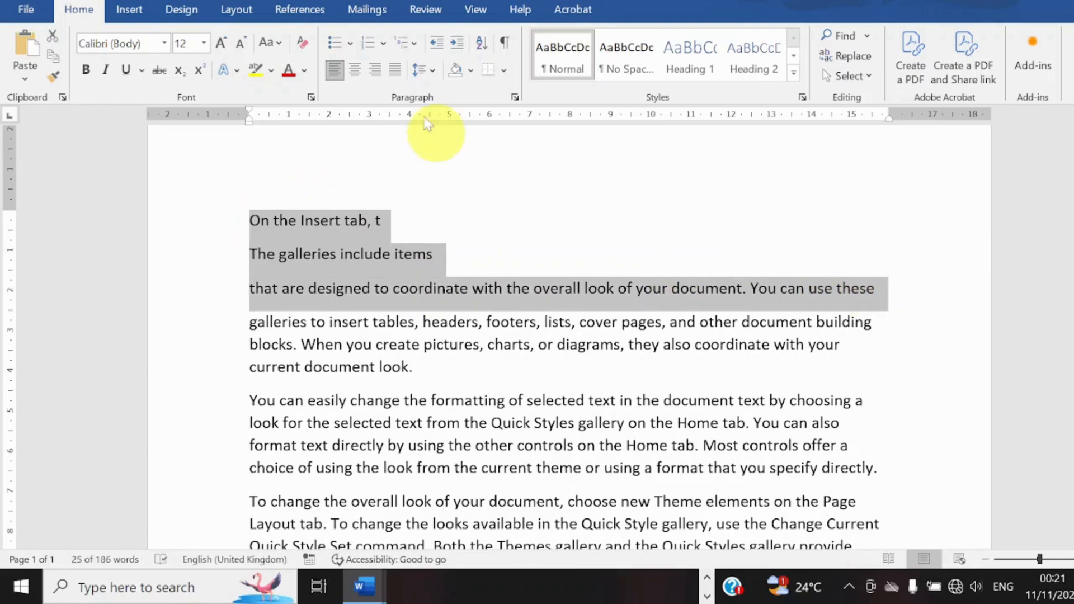
left_click(351, 45)
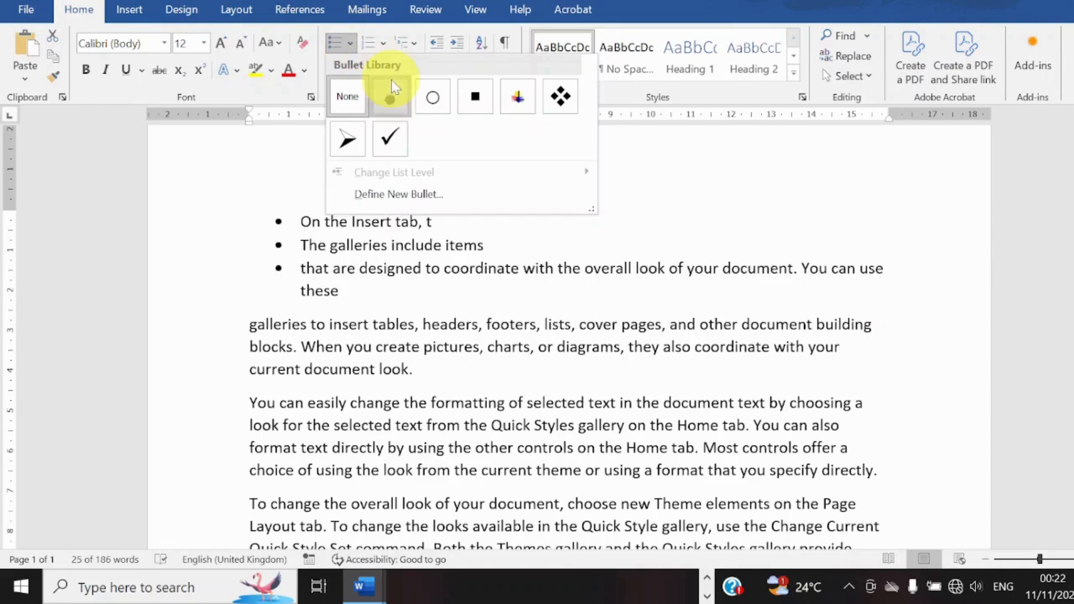
left_click(390, 98)
left_click(350, 43)
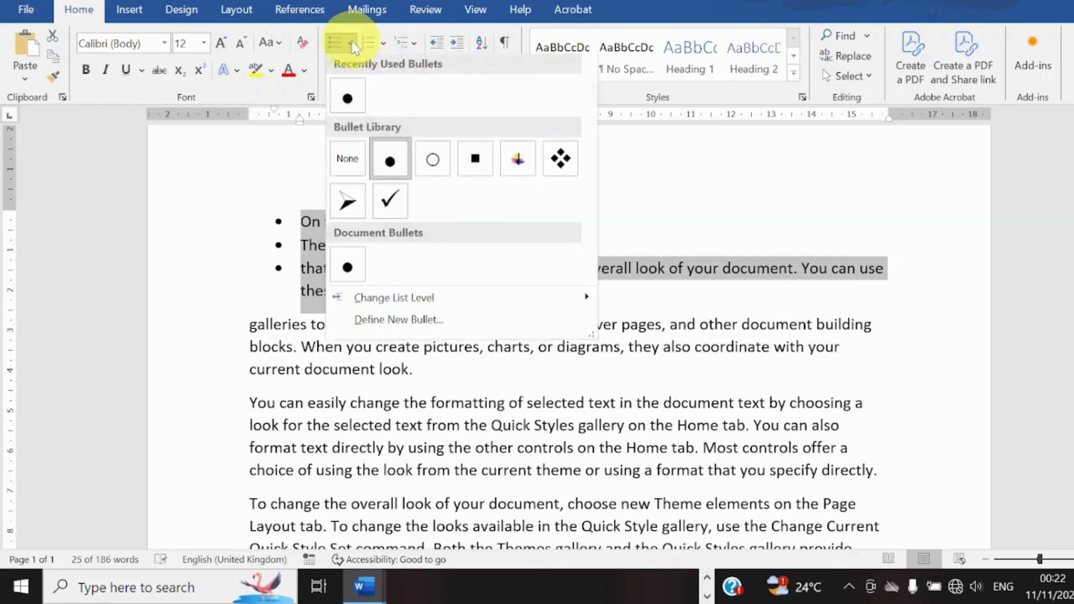
left_click(444, 150)
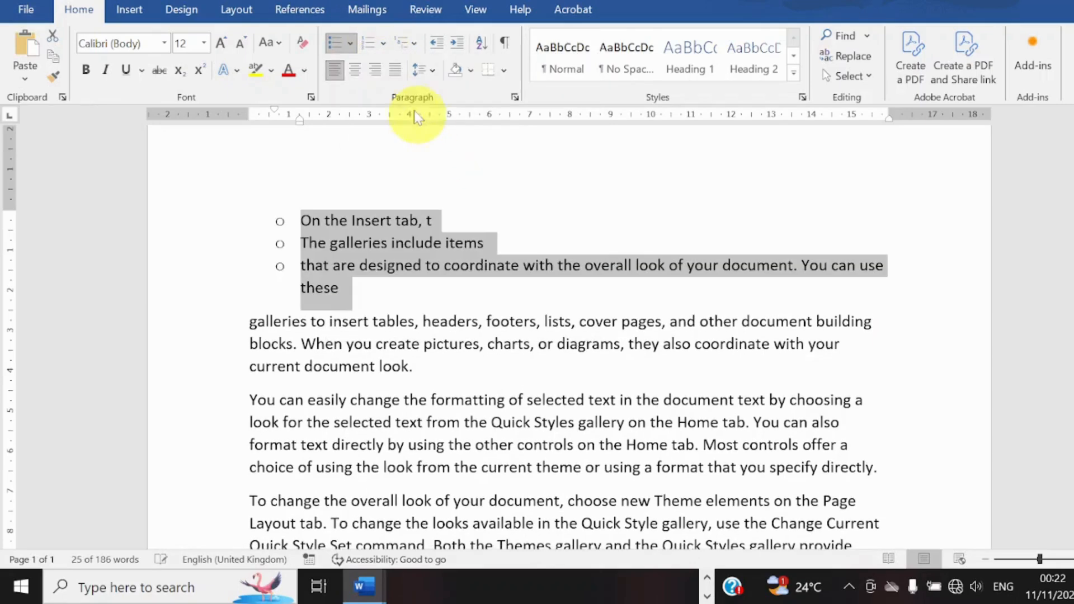
left_click(351, 45)
left_click(475, 160)
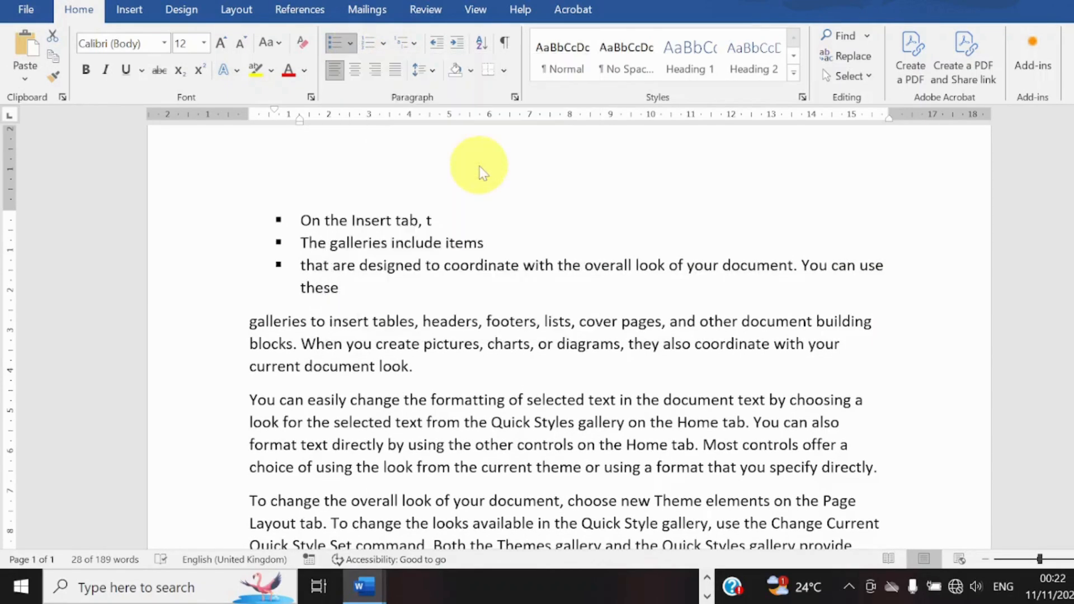
left_click(352, 47)
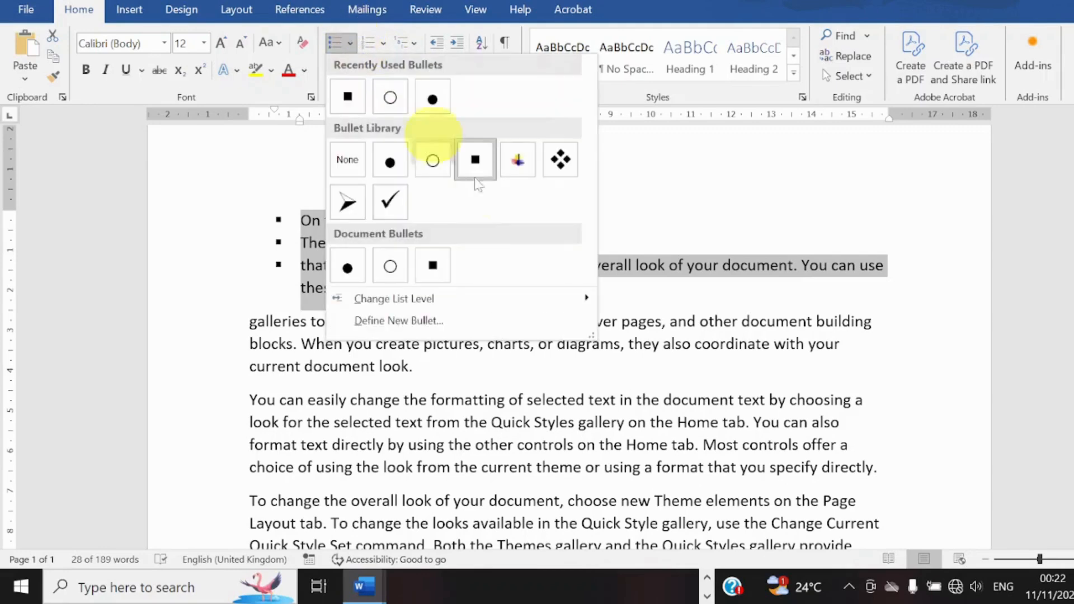
left_click(553, 162)
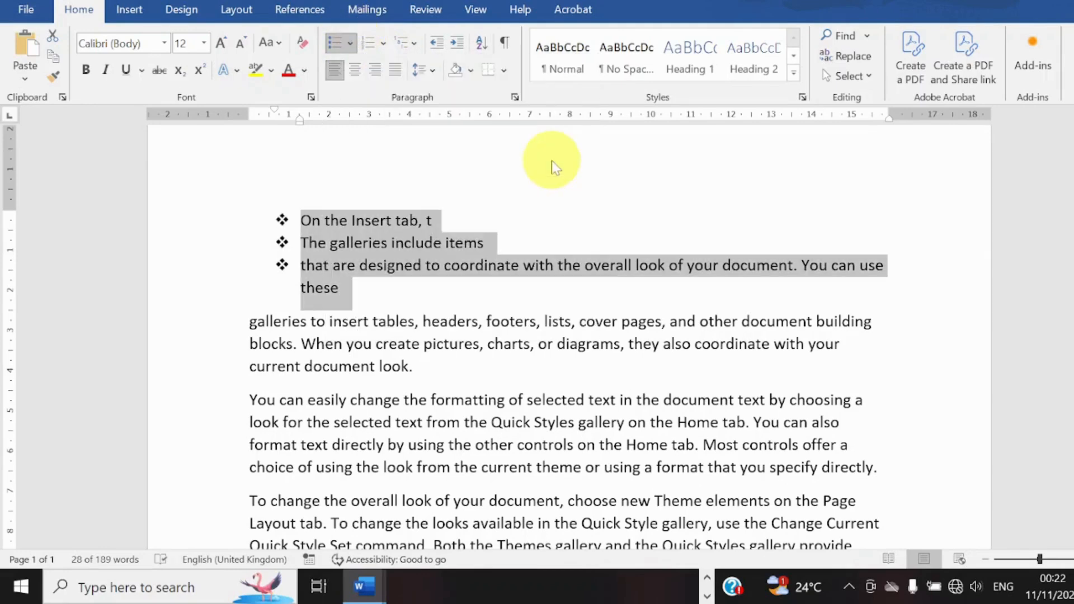
Step: Turn the three bulleted lines into a 1. 2. 3. numbered list, switching its format to i. ii. iii
left_click(385, 44)
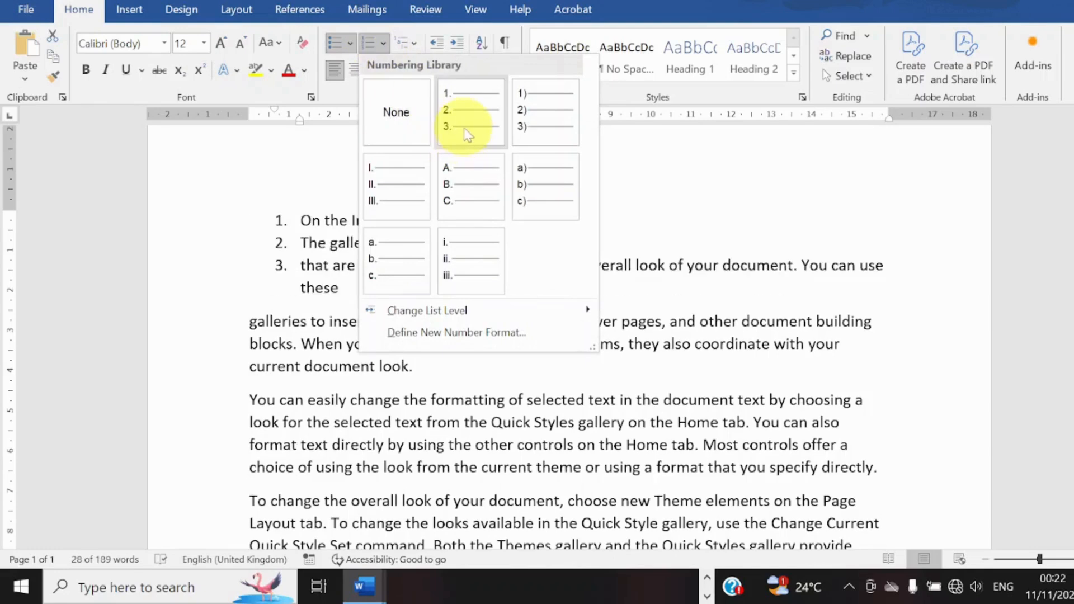
left_click(468, 126)
left_click(383, 44)
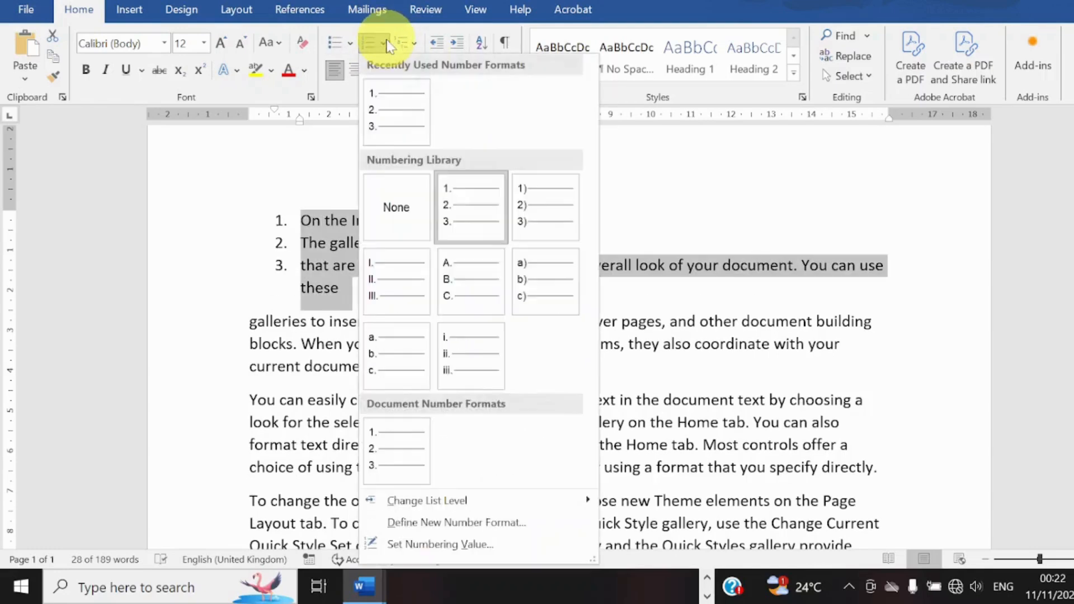
left_click(472, 354)
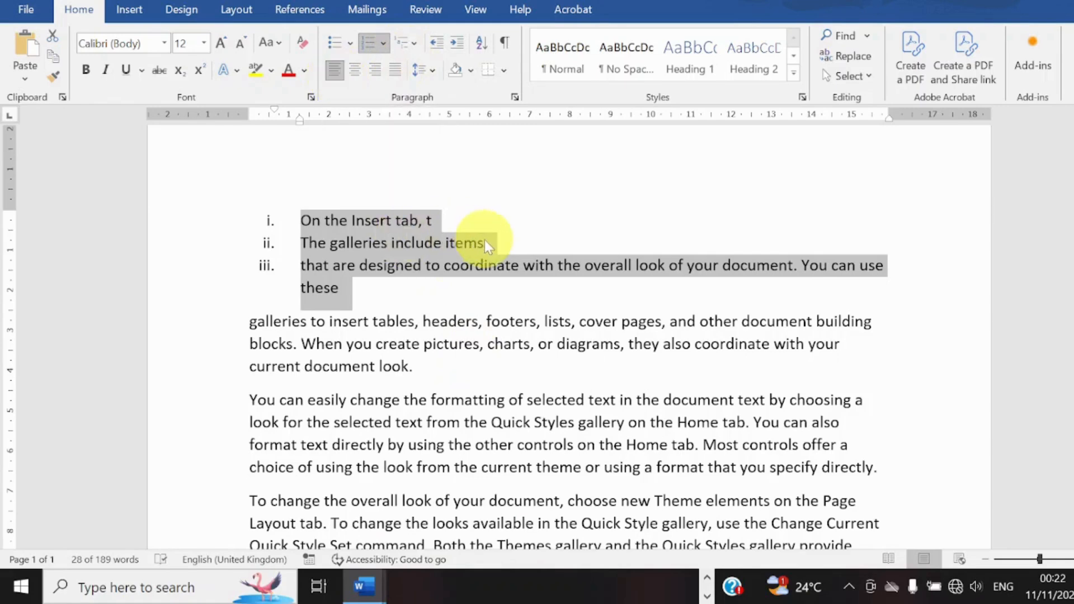
Step: Undo all the list formatting and the line splits in the first paragraph
key("ctrl+z")
key("ctrl+z")
key("ctrl+z")
key("ctrl+z")
key("ctrl+z")
key("ctrl+z")
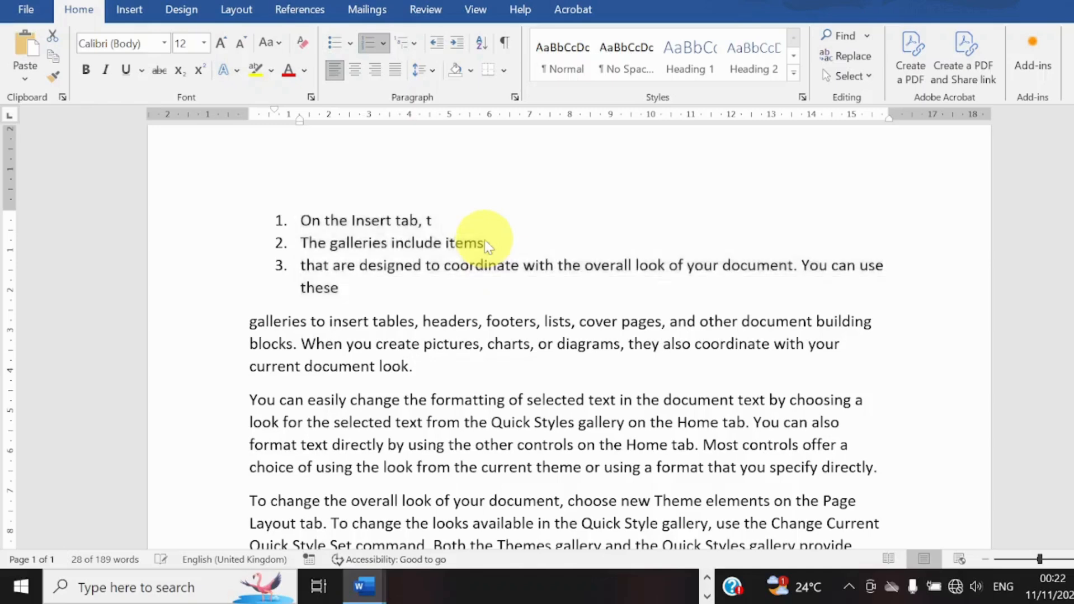
key("ctrl+z")
key("ctrl+z")
key("ctrl+z")
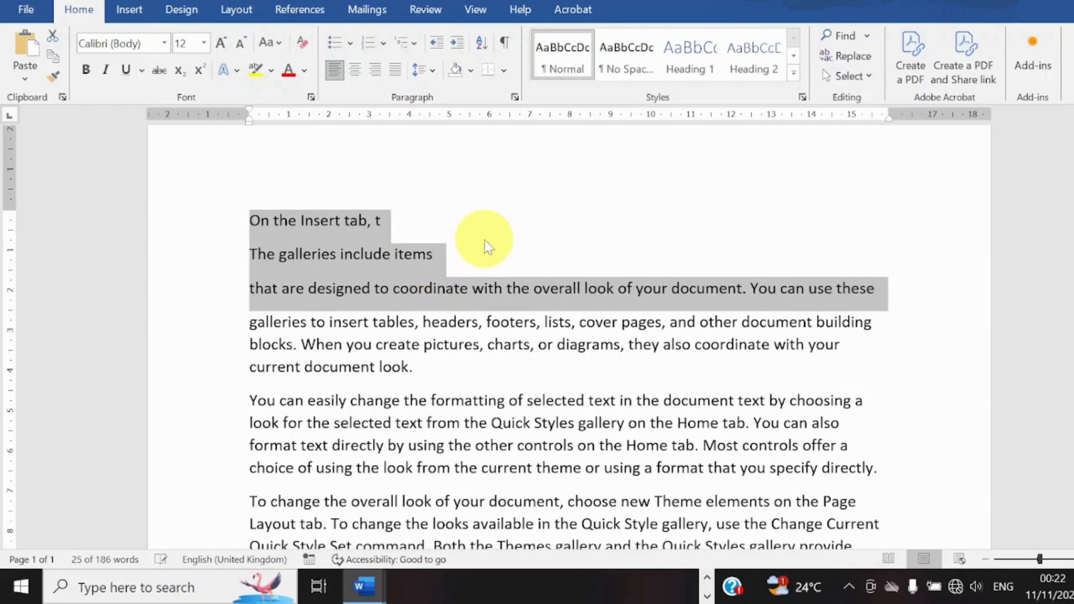
key("ctrl+z")
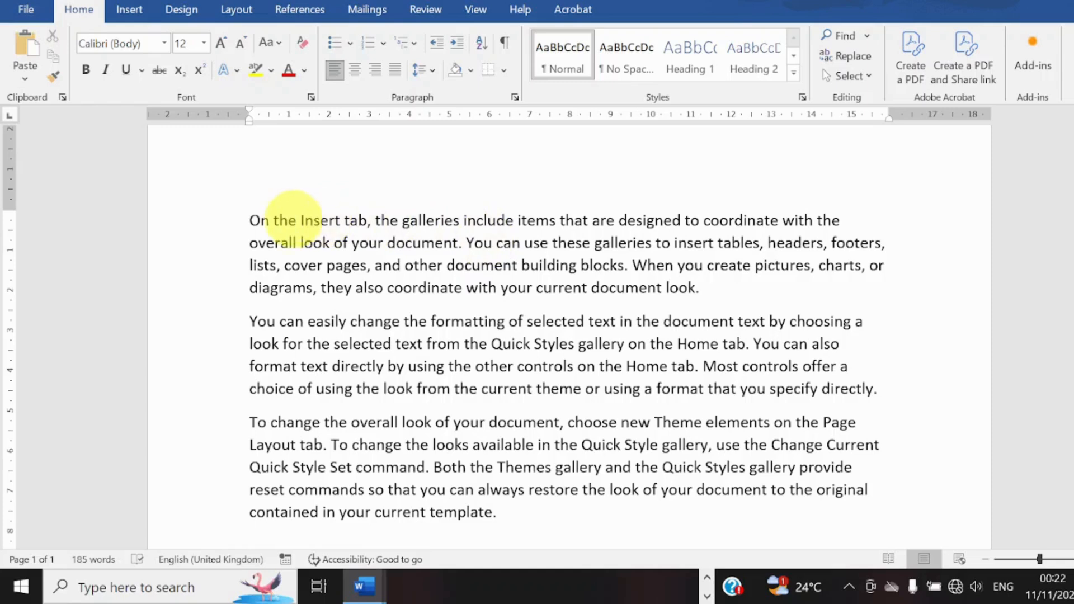
Step: Switch all three paragraphs between justified and left alignment, ending on justified
left_click_drag(255, 220, 555, 509)
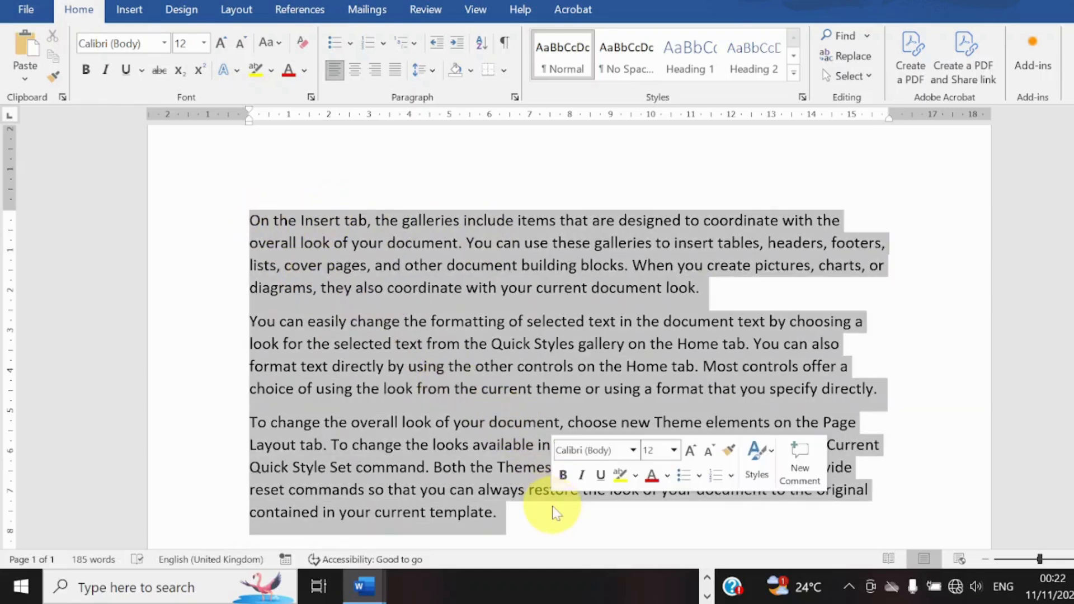
left_click(395, 70)
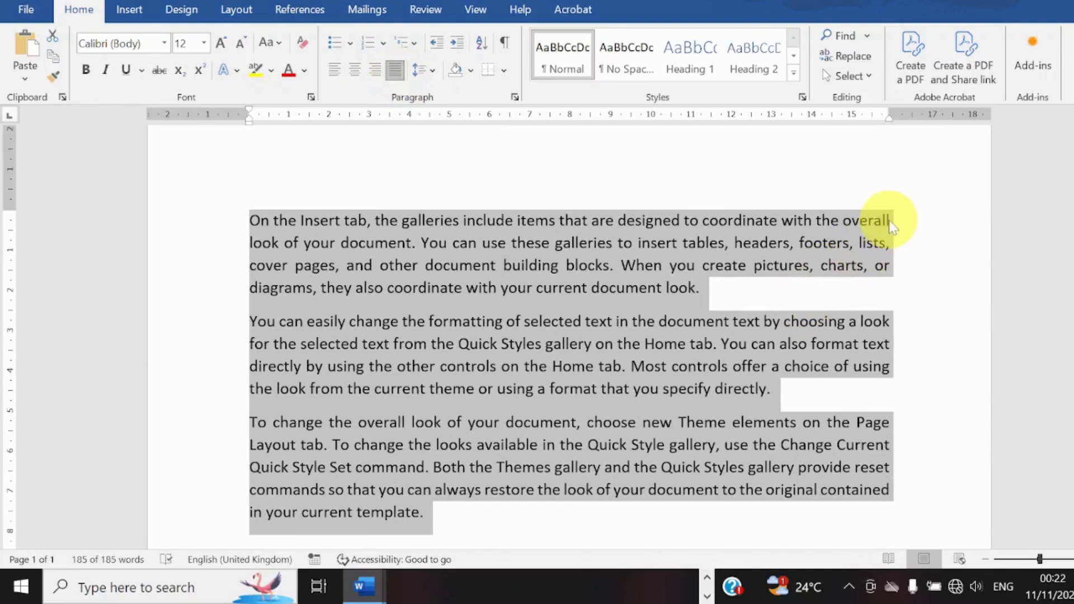
key("ctrl+l")
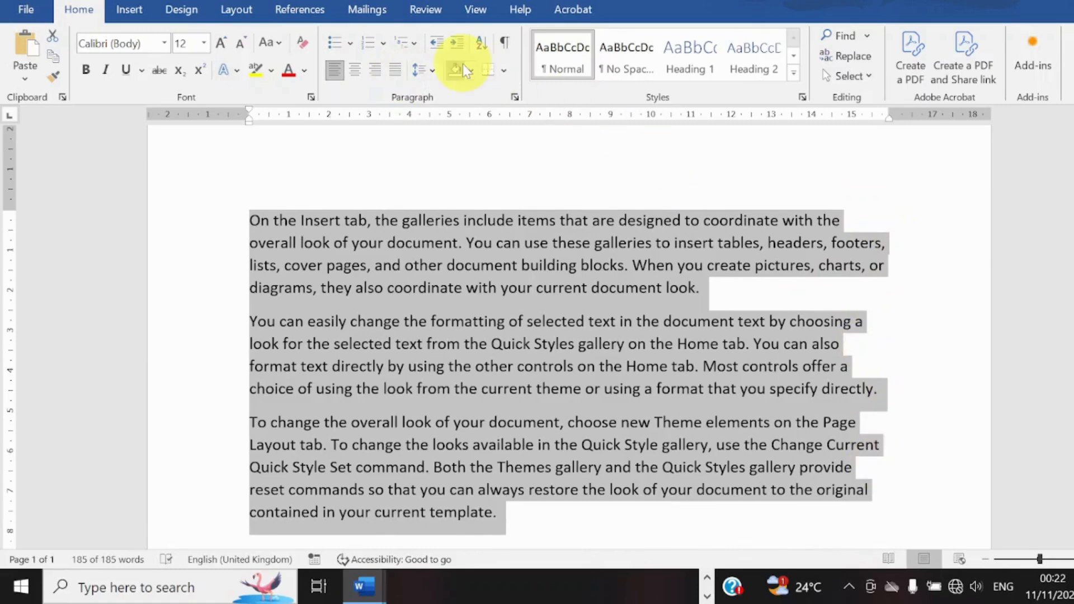
left_click(395, 71)
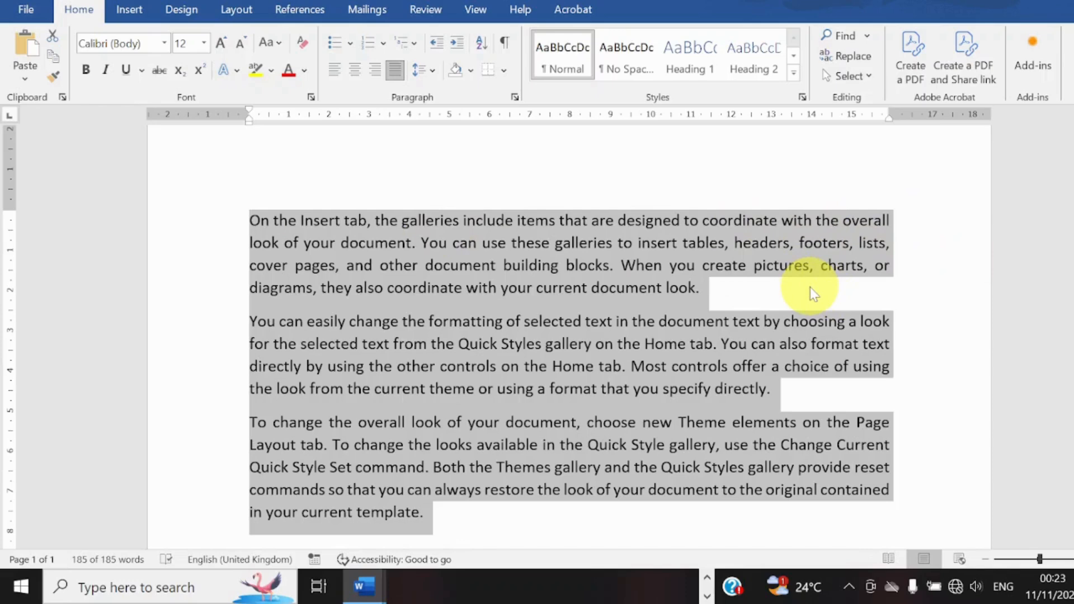
key("ctrl+j")
key("ctrl+j")
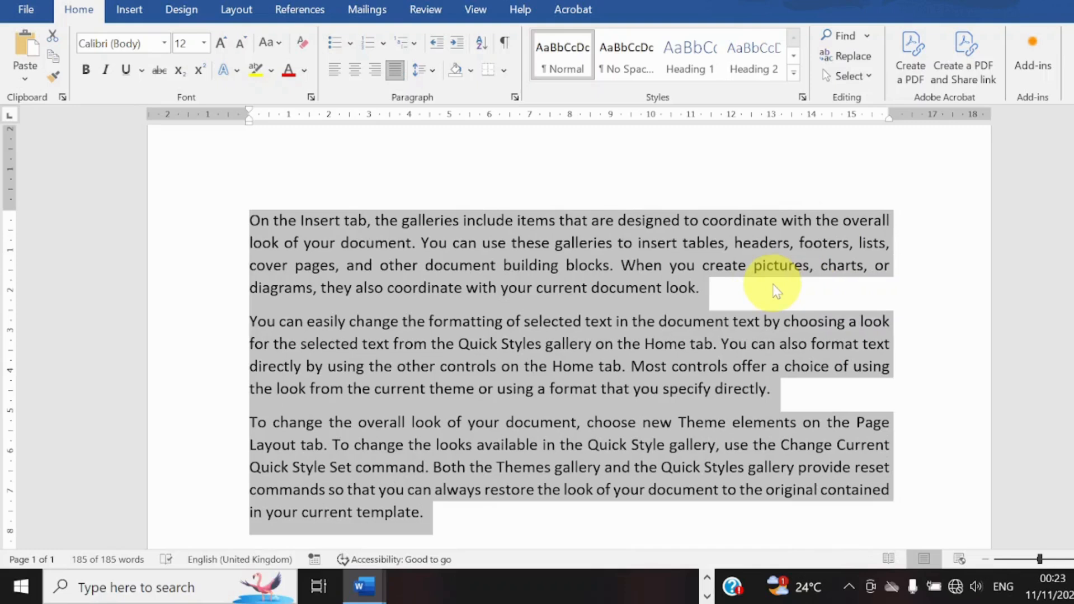
Step: Try right and center alignment on the three paragraphs, finishing with left alignment
left_click(376, 70)
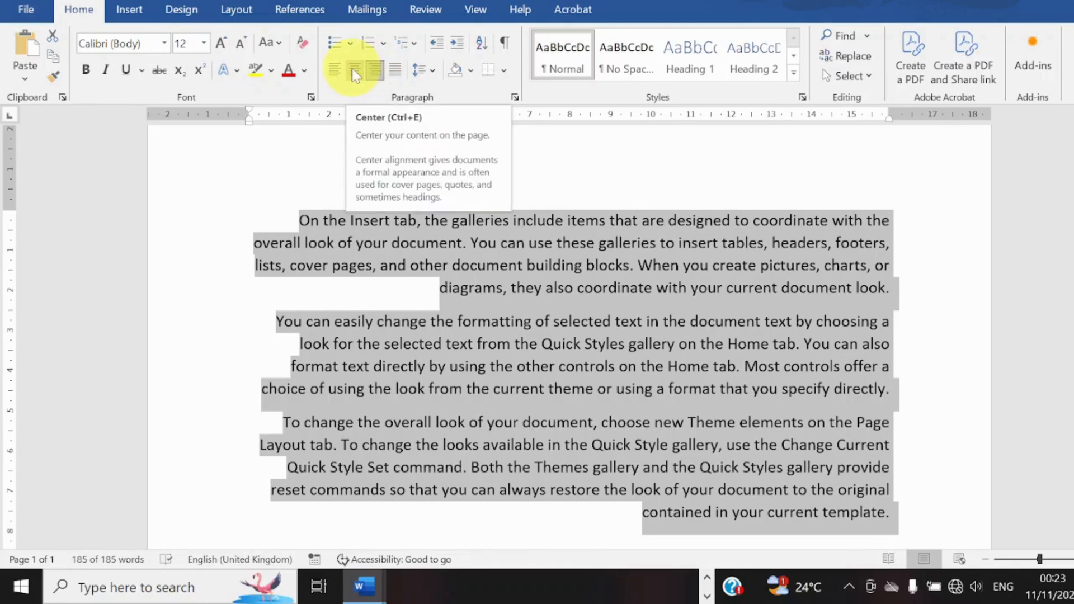
left_click(353, 70)
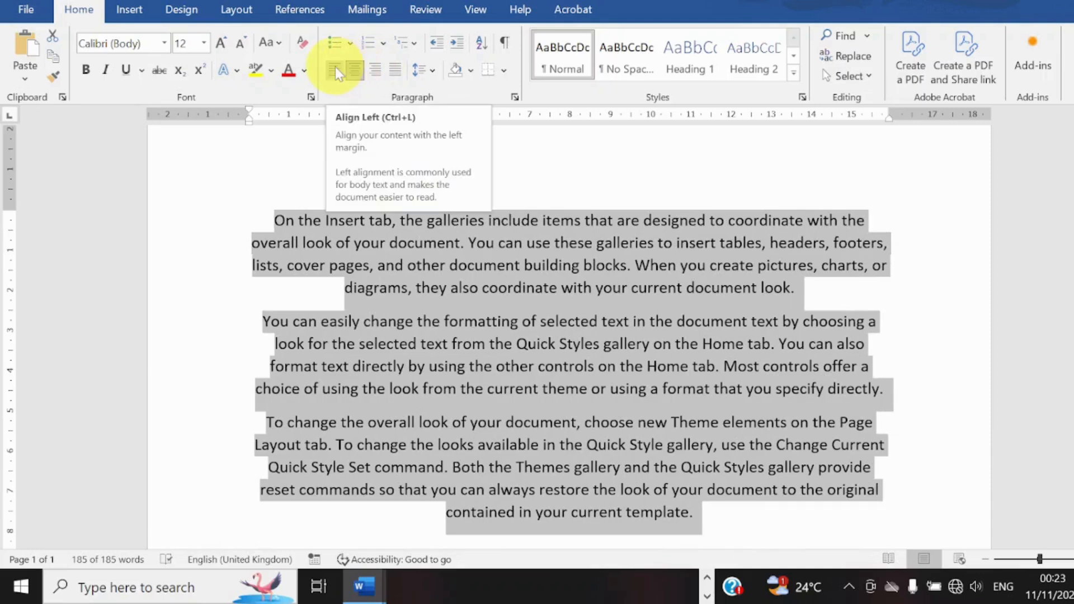
left_click(335, 70)
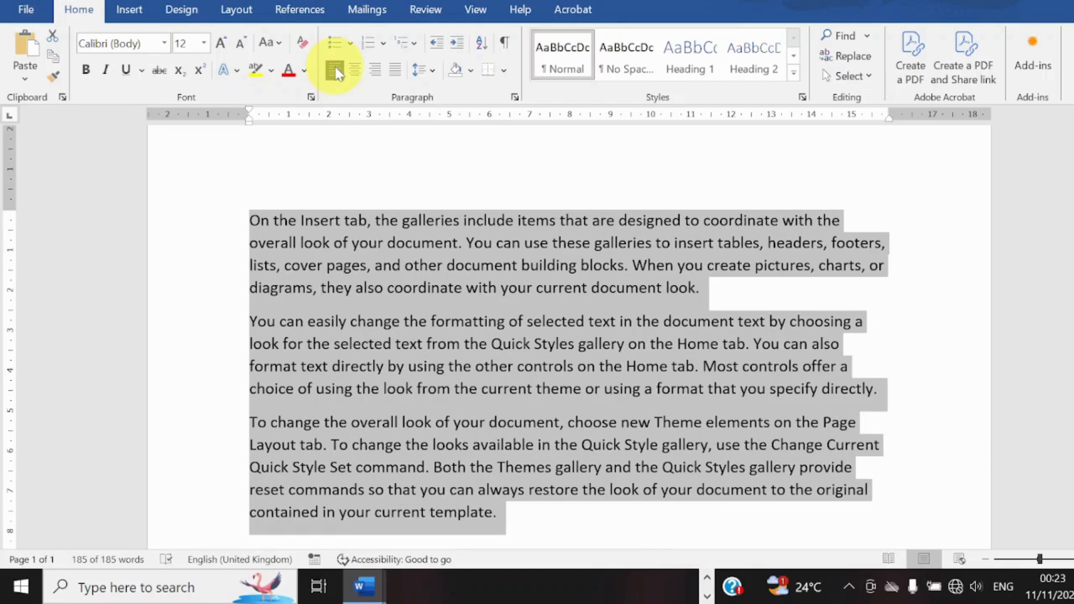
Step: Set the line spacing of the three selected paragraphs to 1.5
left_click(434, 72)
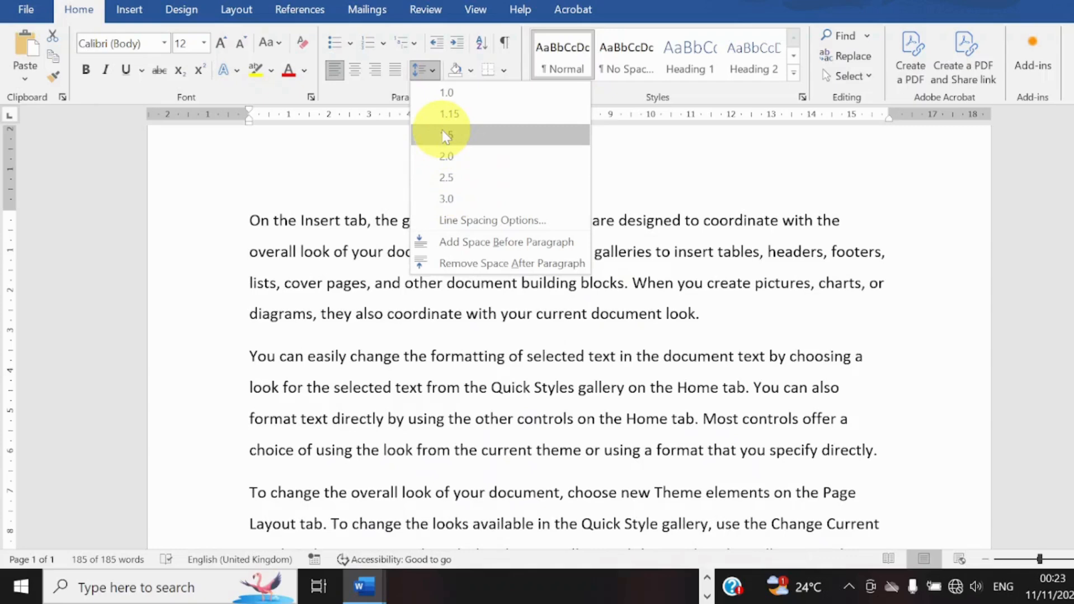
left_click(446, 136)
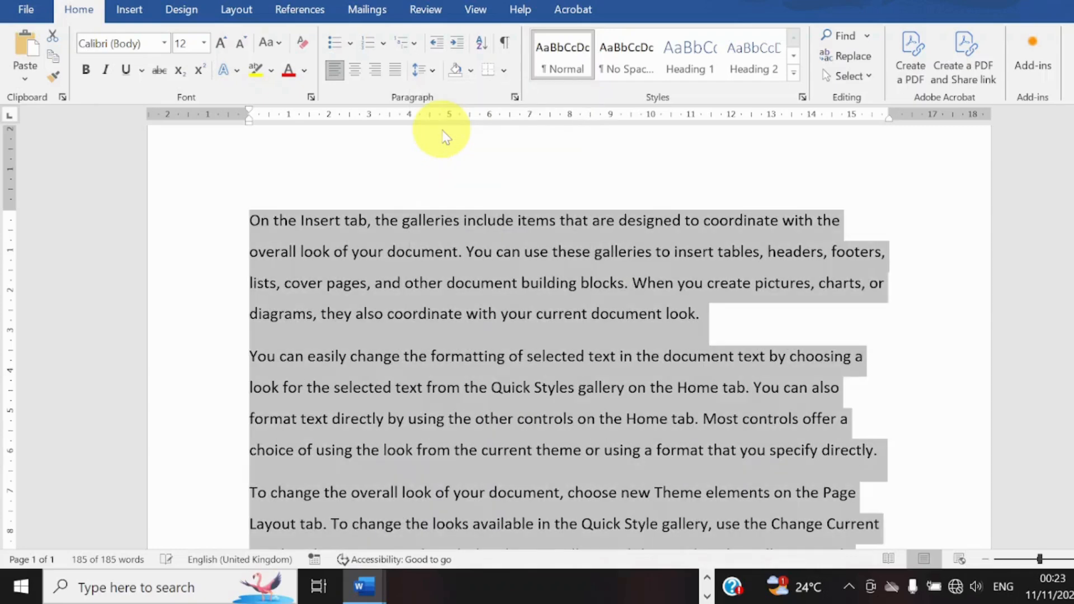
left_click(434, 71)
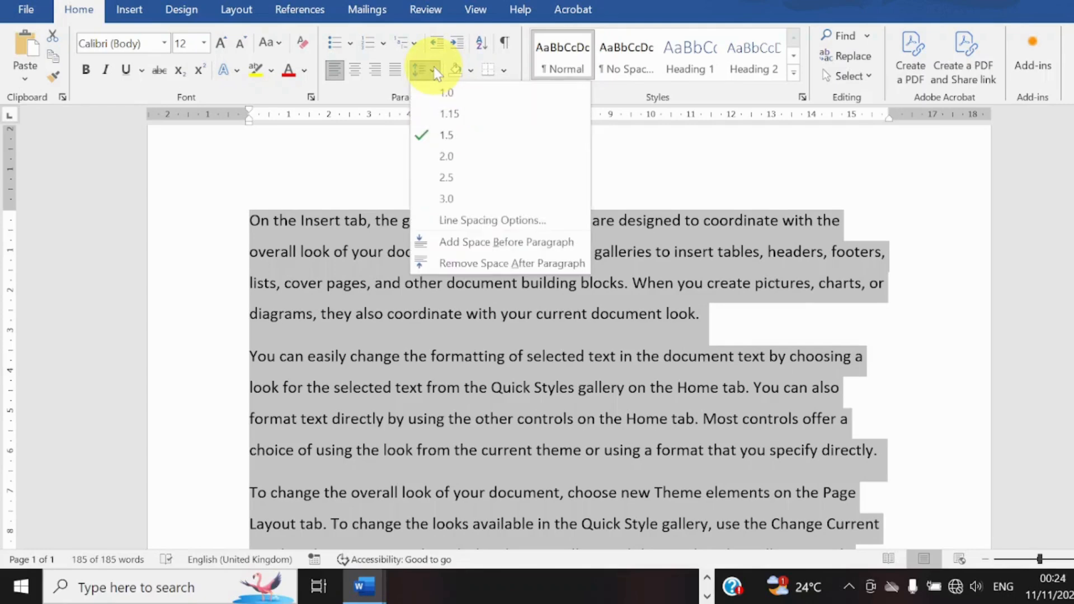
left_click(724, 312)
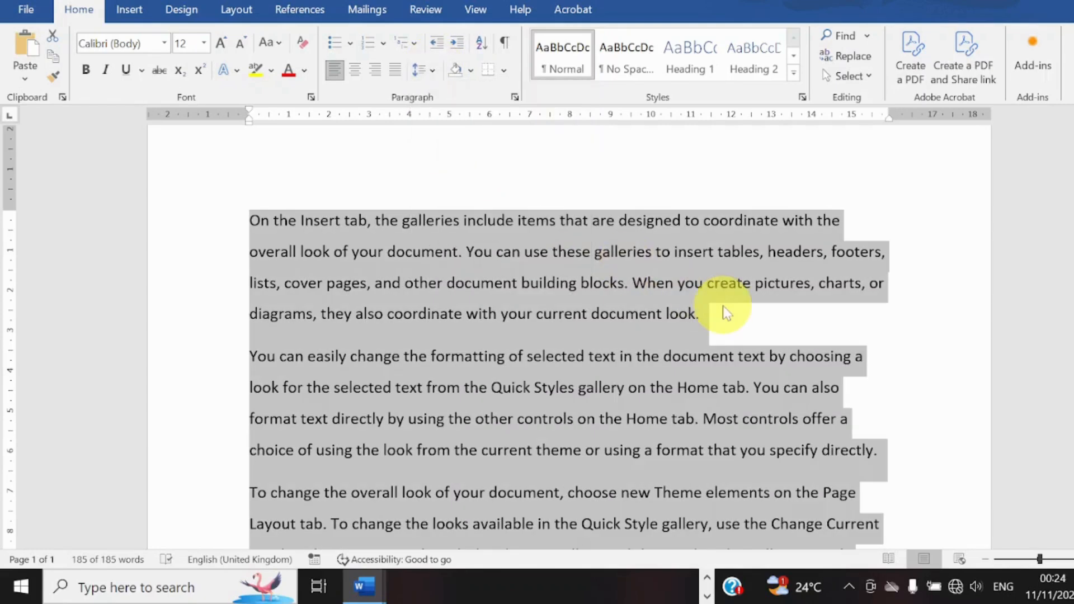
Step: Reset the three paragraphs to single line spacing, and apply 1.5 line spacing again
key("ctrl+1")
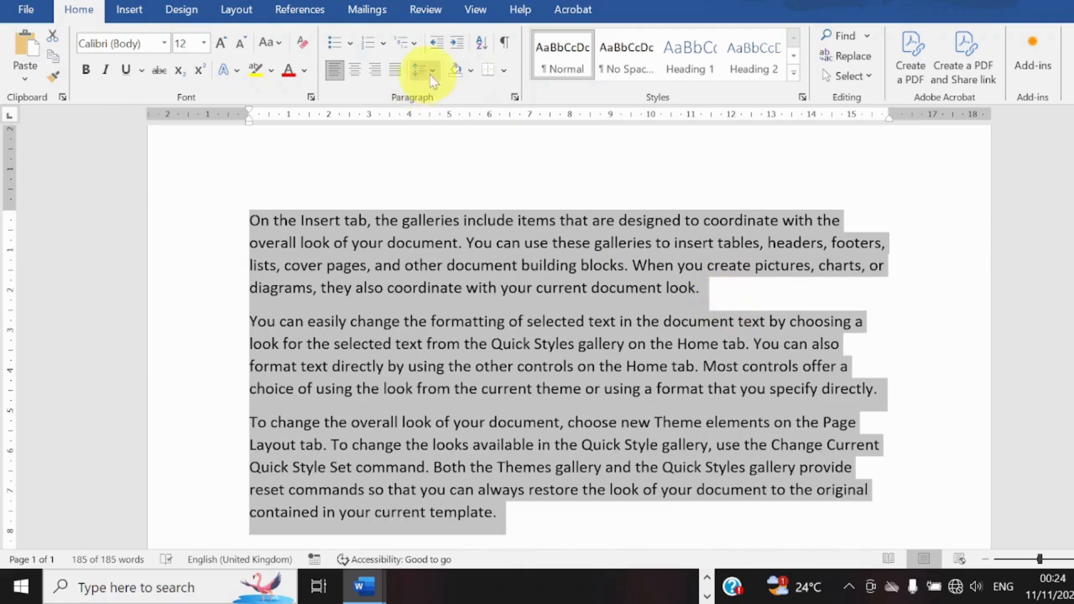
left_click(432, 70)
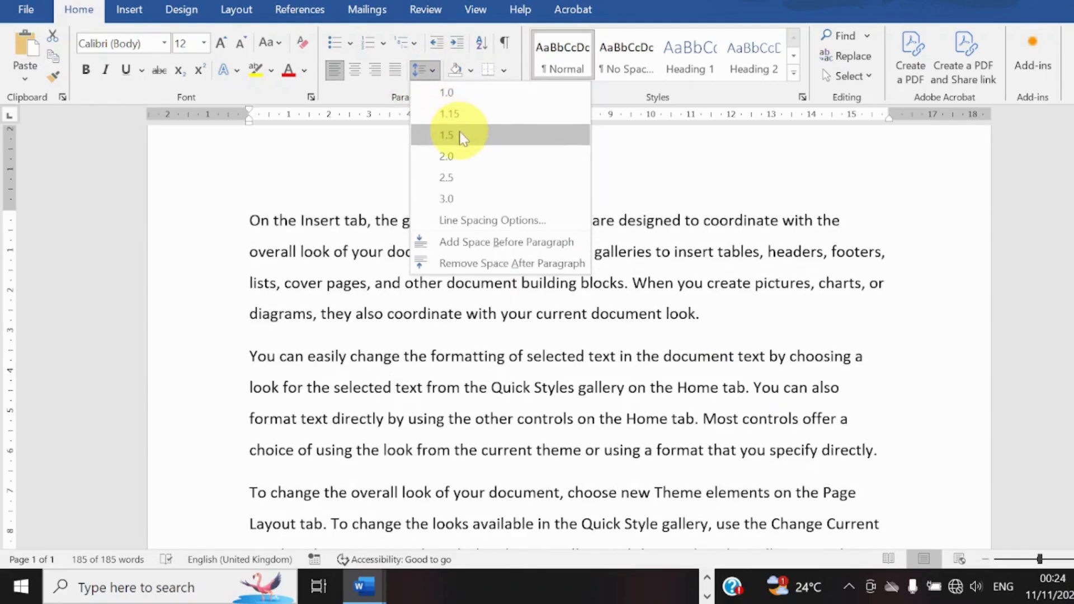
left_click(462, 136)
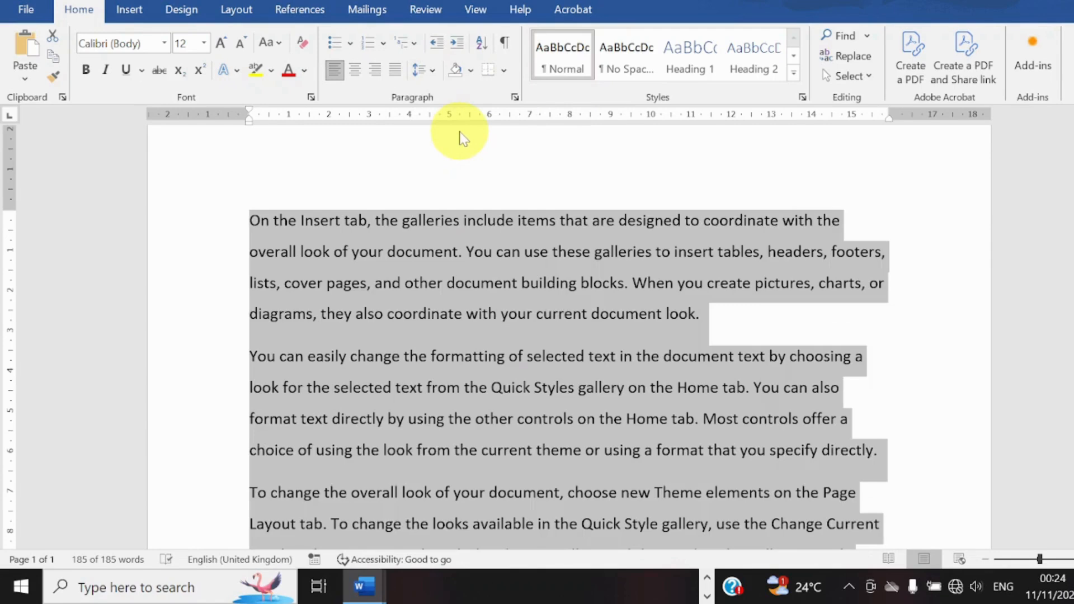
Step: Try indenting all three paragraphs by one level, and the first paragraph alone by four levels, undoing each trial
left_click(451, 43)
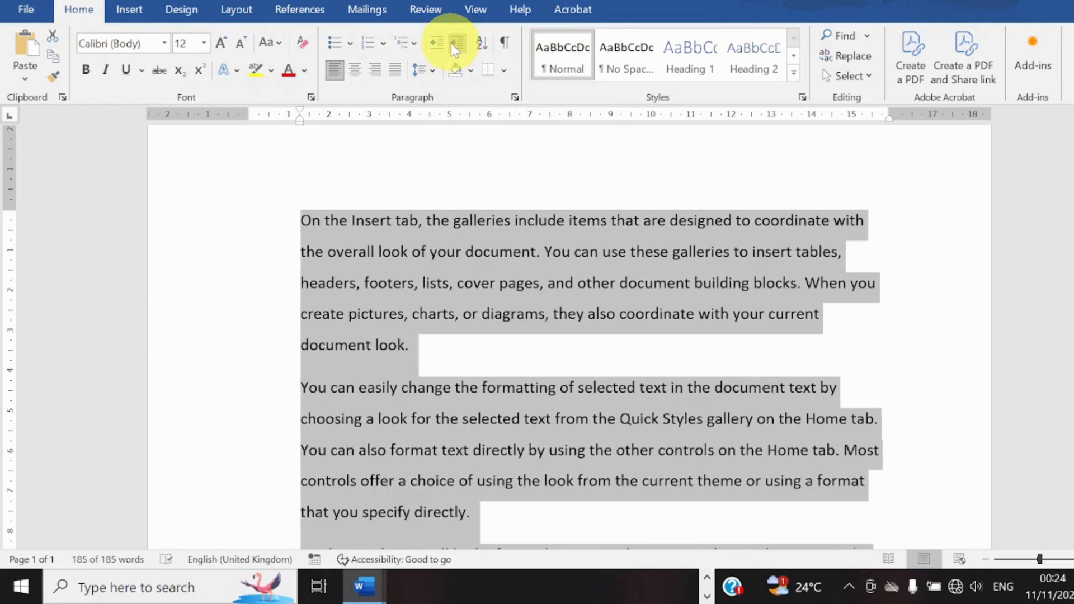
key("ctrl+z")
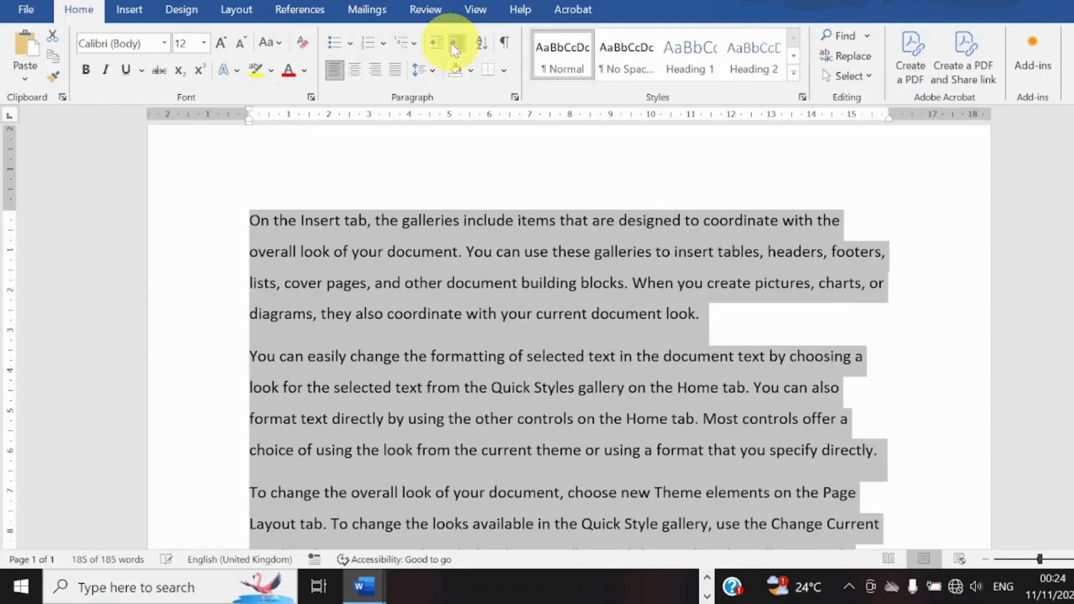
left_click(244, 225)
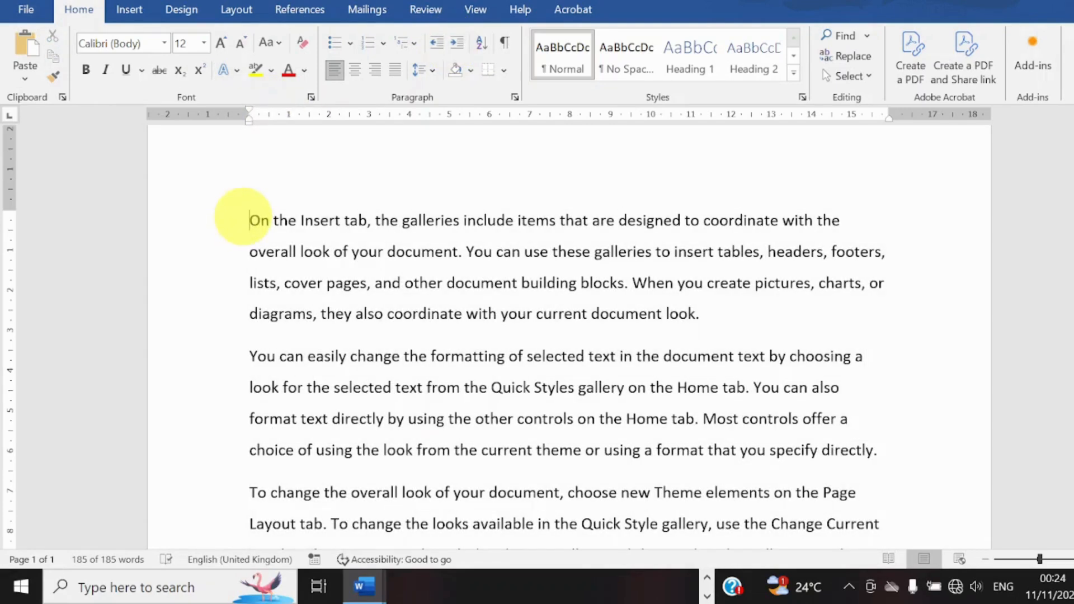
left_click(452, 45)
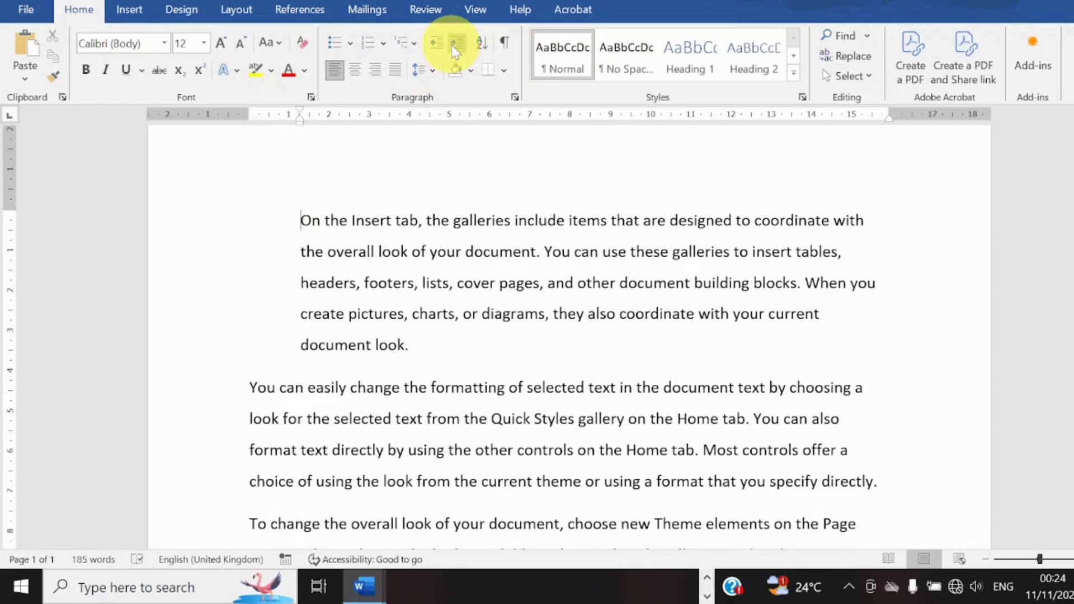
left_click(452, 45)
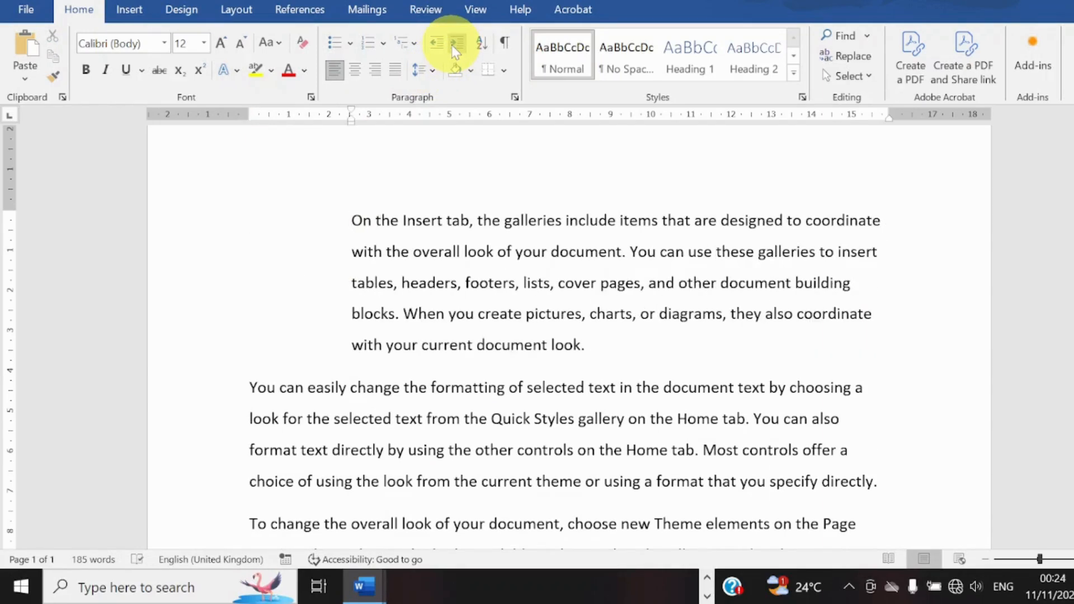
left_click(451, 45)
left_click(452, 45)
key("ctrl+z")
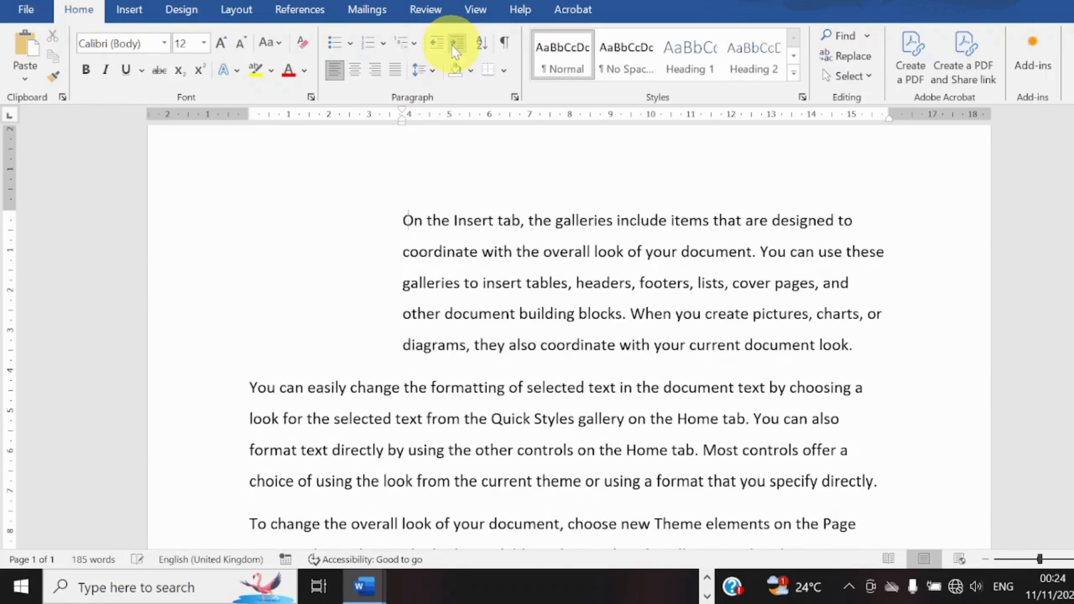
key("ctrl+z")
key("ctrl+z")
key("ctrl+z")
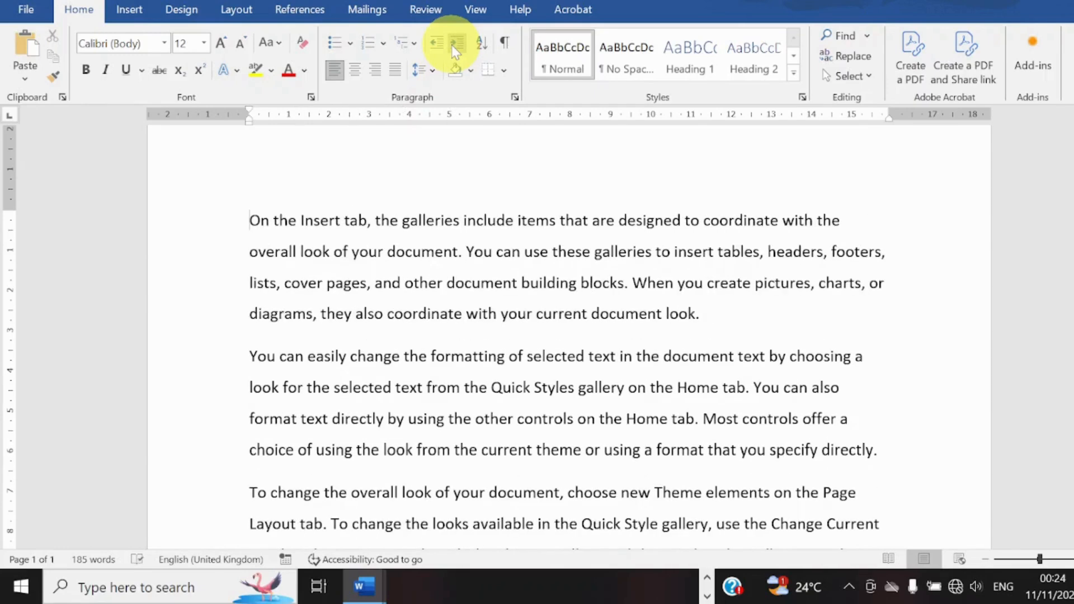
Step: Try indenting only the first line of the first paragraph, and remove that indent
key("Tab")
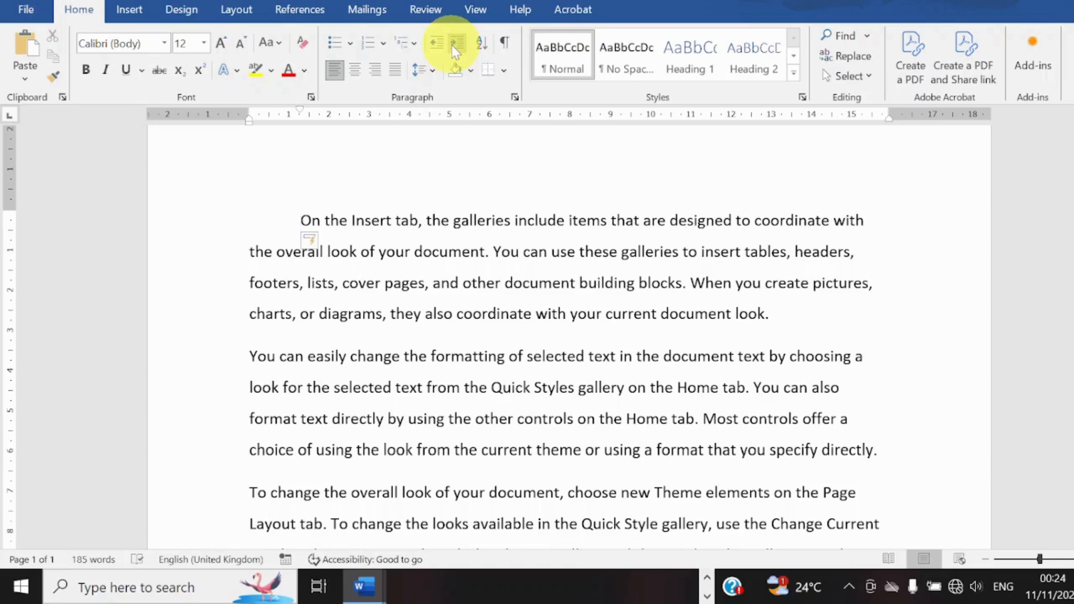
key("BackSpace")
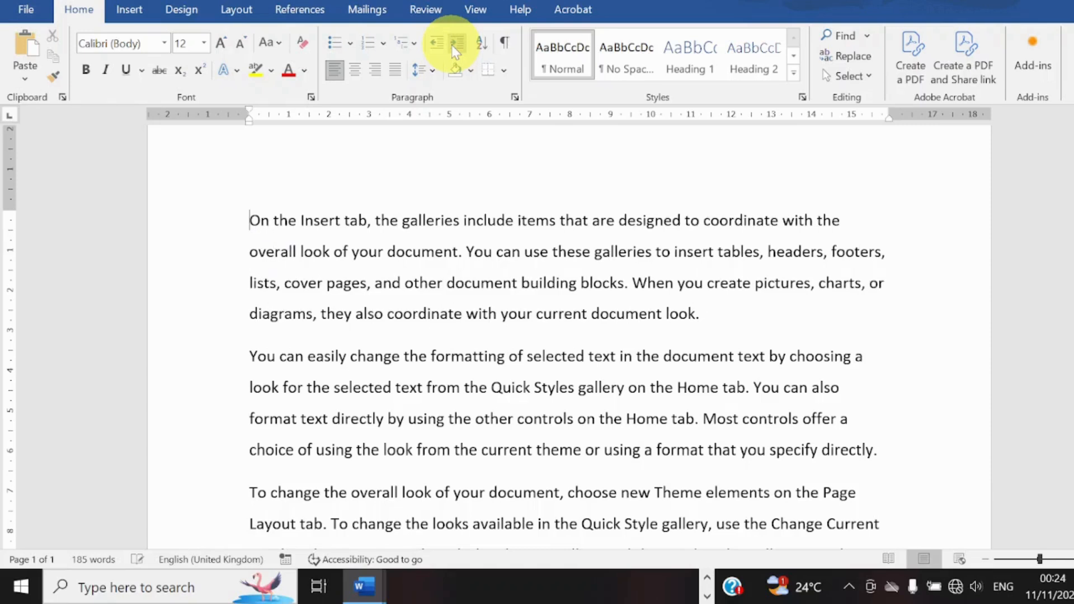
Step: Try light green shading and All Borders on the first paragraph, and undo both
left_click(472, 71)
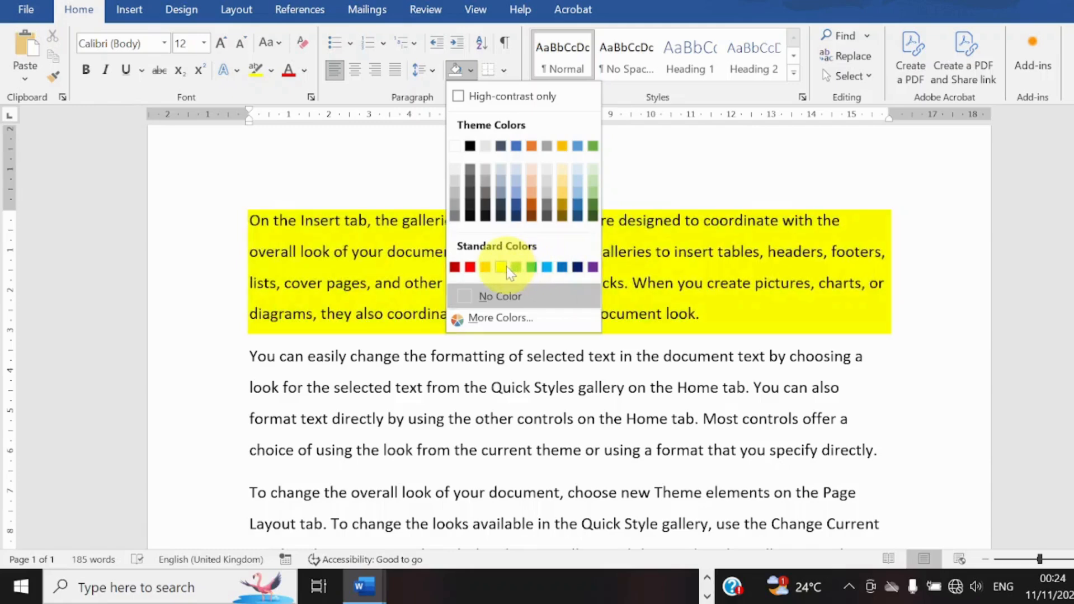
left_click(513, 266)
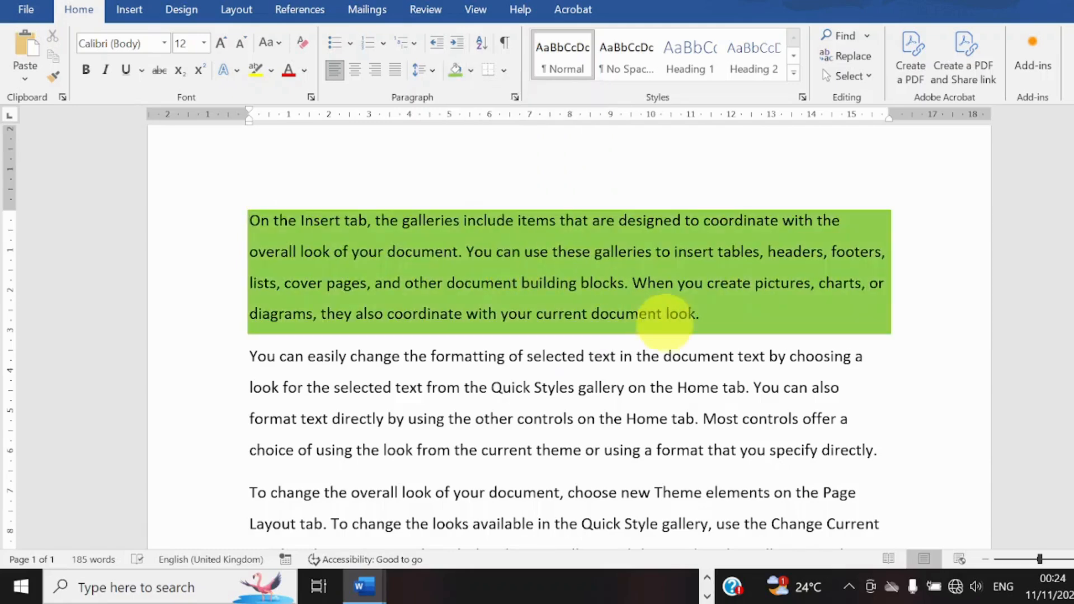
left_click(505, 78)
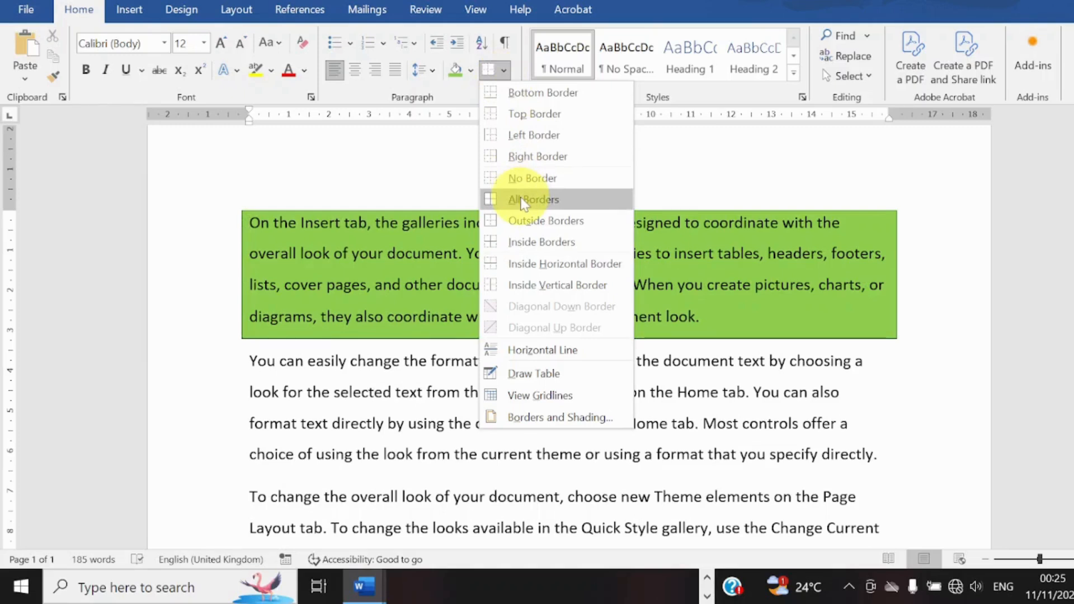
left_click(523, 200)
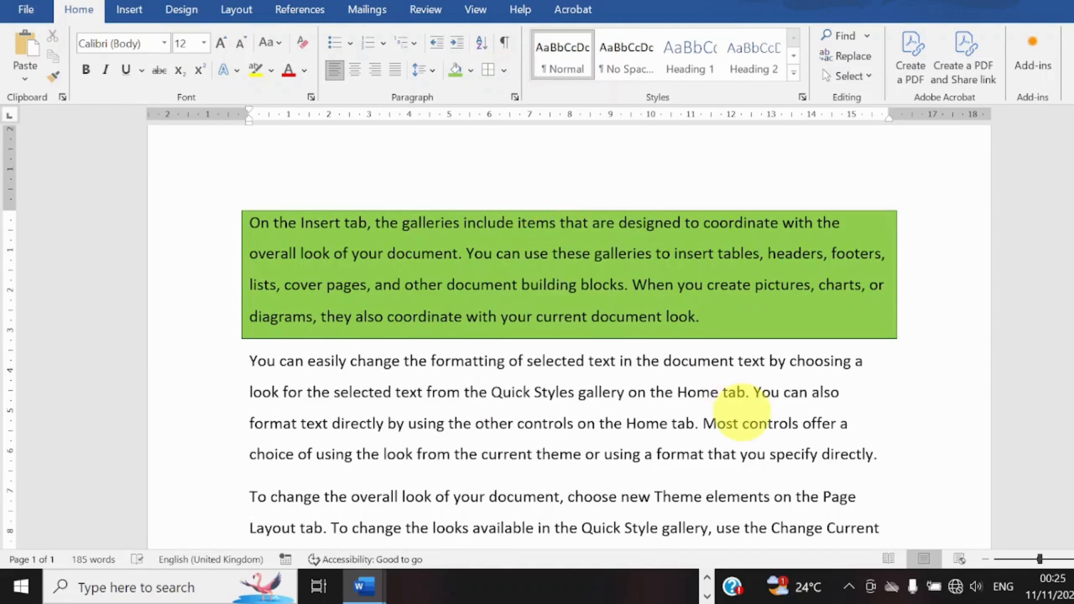
left_click(742, 423)
left_click(902, 340)
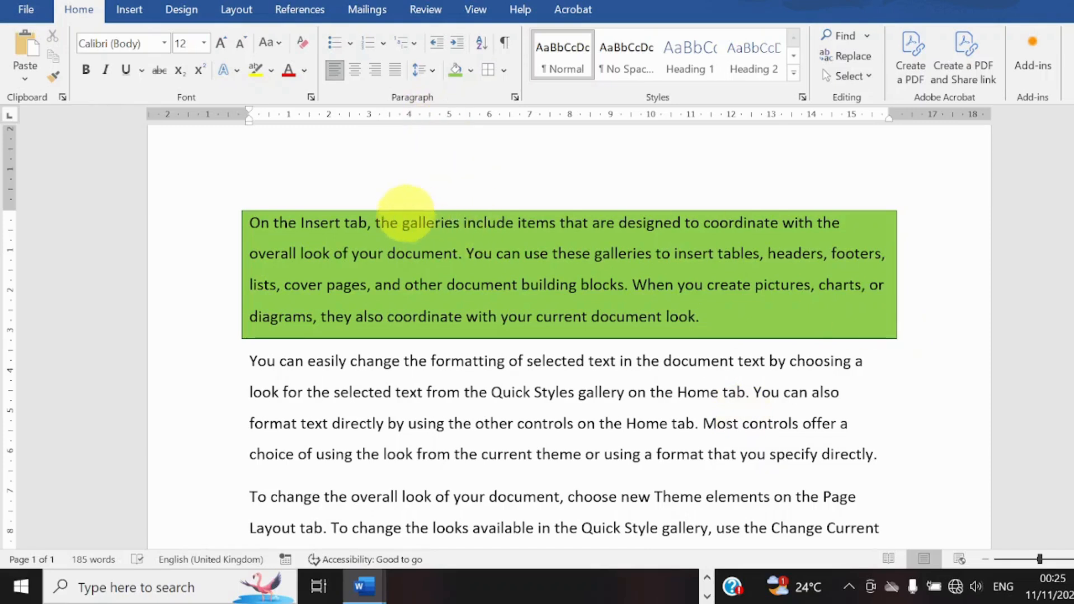
key("ctrl+z")
key("ctrl+z")
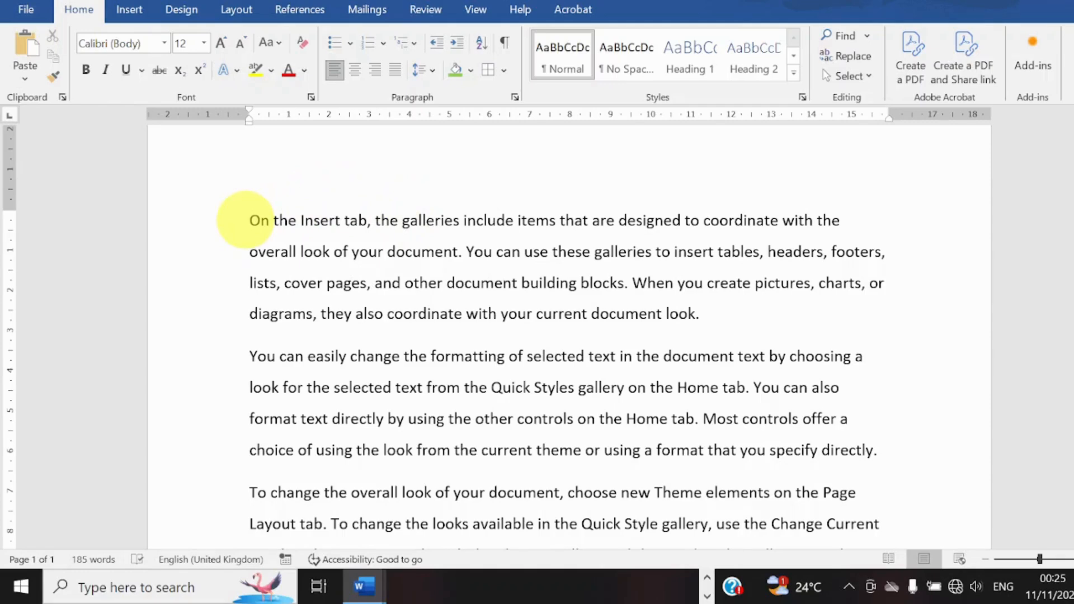
Step: Split the first paragraph with a paragraph break after "On the Insert tab," and move the cursor into the text that follows
left_click(374, 222)
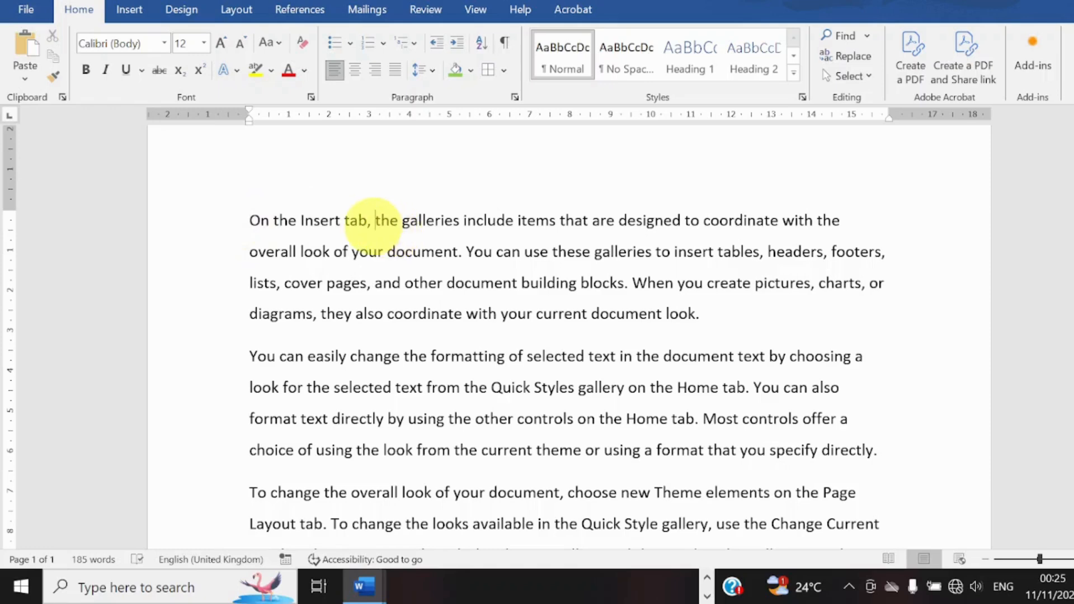
key("Return")
key("Down")
key("Right")
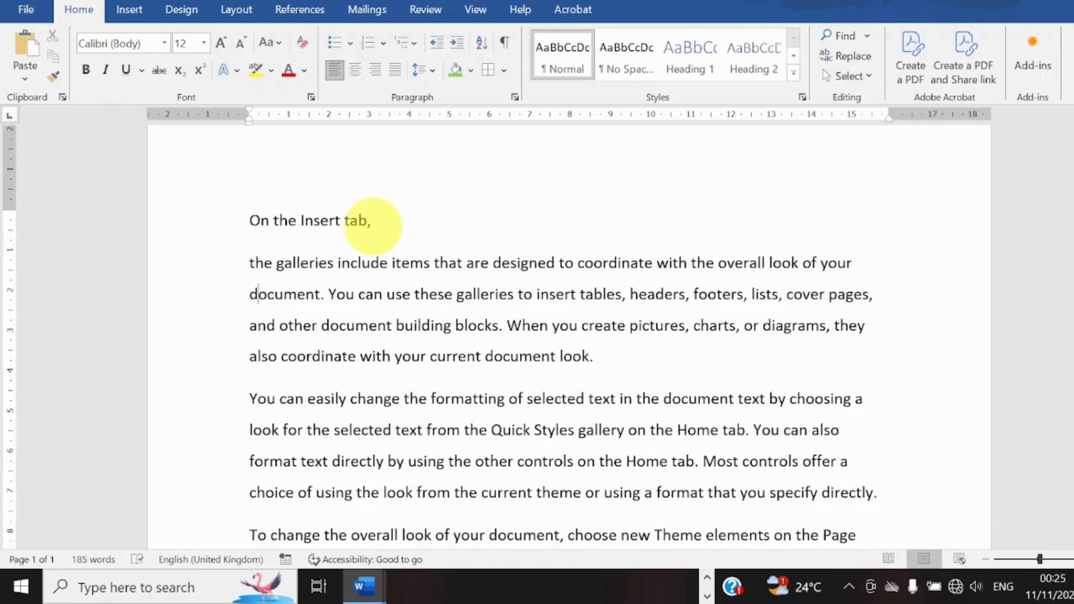
Step: Split the second paragraph after "the galleries include items that" so the rest starts on a new line
key("Right")
key("Right")
key("Right")
key("Right")
key("Right")
key("Right")
key("Right")
key("Right")
key("Right")
key("Right")
key("Right")
key("Up")
key("Right")
key("Right")
key("Right")
key("Right")
key("Right")
key("Right")
key("Right")
key("Right")
key("Right")
key("Right")
key("Right")
key("Right")
key("Right")
key("Right")
key("Right")
key("Right")
key("Right")
key("Right")
key("Right")
key("Return")
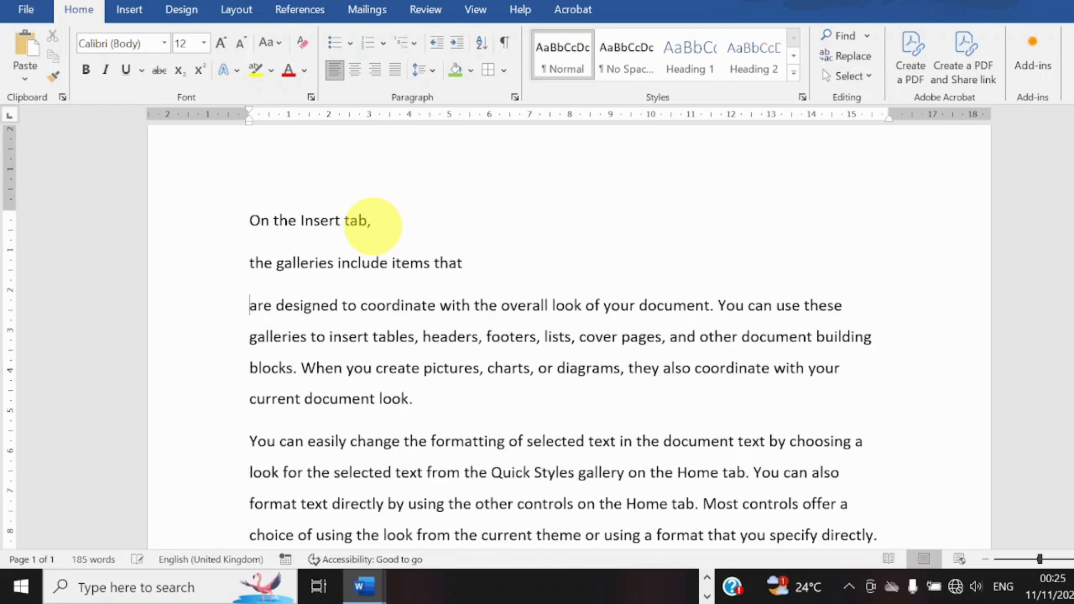
Step: Break the text after "are designed to coordinate" into its own paragraph
key("Right")
key("Right")
key("Right")
key("Right")
key("Right")
key("Right")
key("Right")
key("Right")
key("Right")
key("Right")
key("Right")
key("Right")
key("Right")
key("Right")
key("Right")
key("Right")
key("Right")
key("Right")
key("Right")
key("Right")
key("Right")
key("Return")
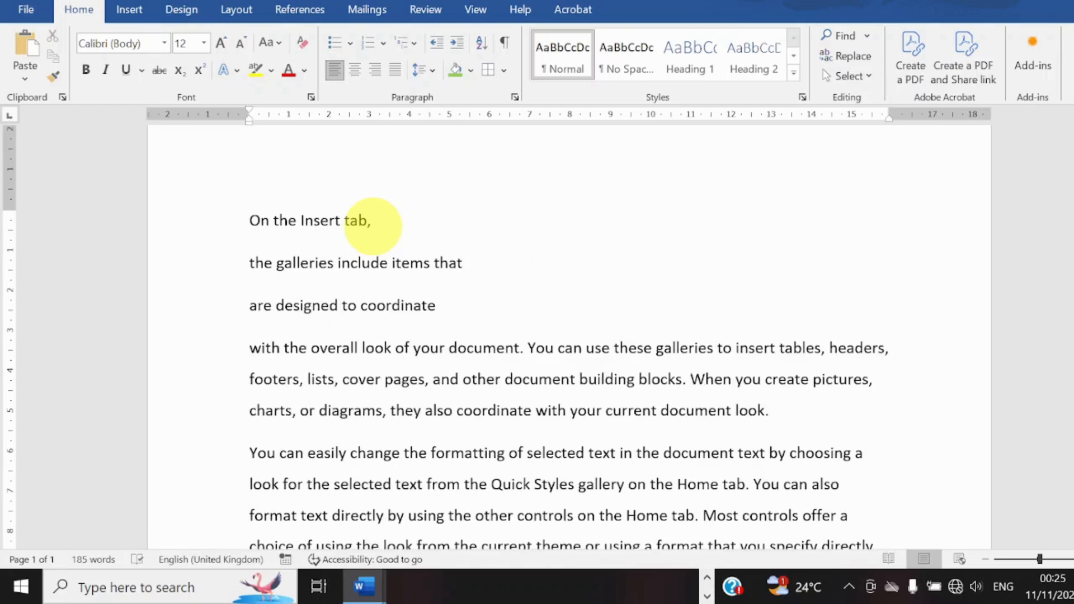
Step: Start a new paragraph after "with the overall look of your document."
key("Right")
key("Right")
key("Right")
key("Right")
key("Right")
key("Right")
key("Right")
key("Right")
key("Right")
key("Right")
key("Right")
key("Right")
key("Right")
key("Right")
key("Right")
key("Right")
key("Right")
key("Right")
key("Right")
key("Right")
key("Right")
key("Return")
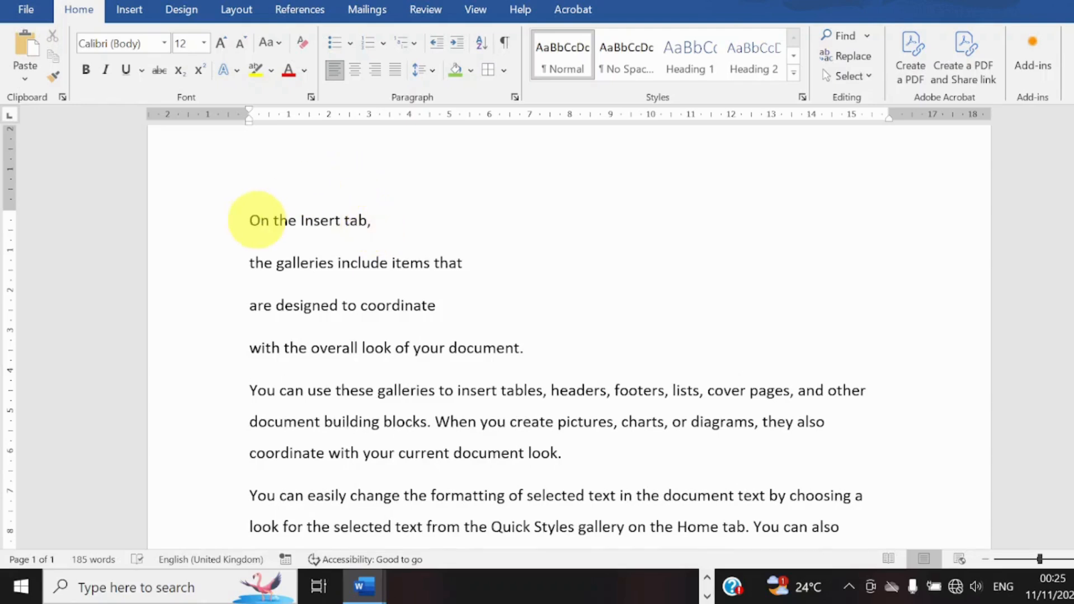
Step: Sort the first four short lines by paragraph text in ascending order
left_click_drag(257, 220, 529, 345)
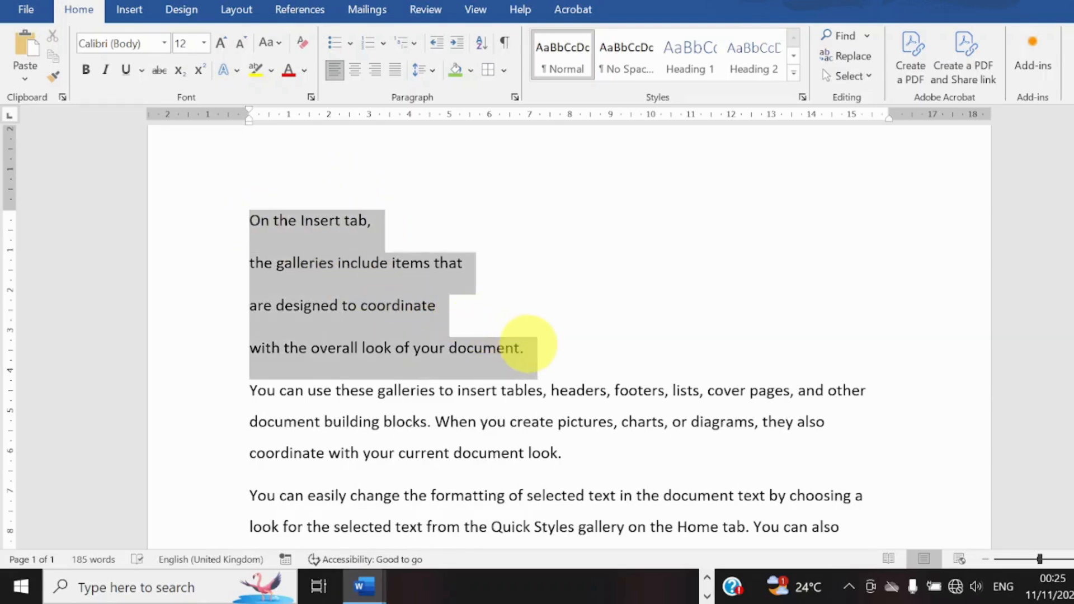
left_click(481, 43)
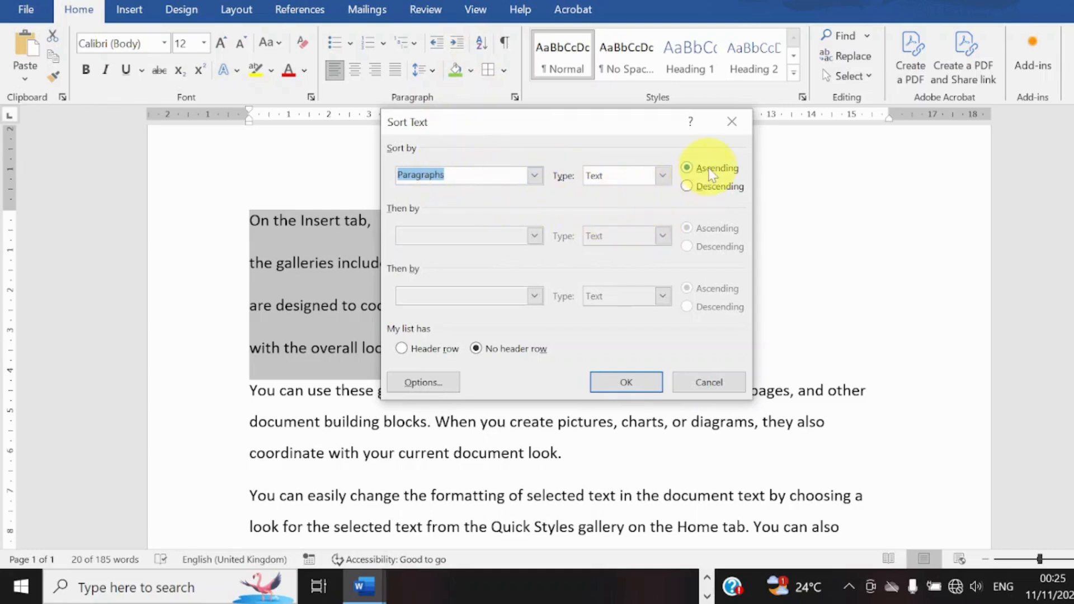
left_click(629, 383)
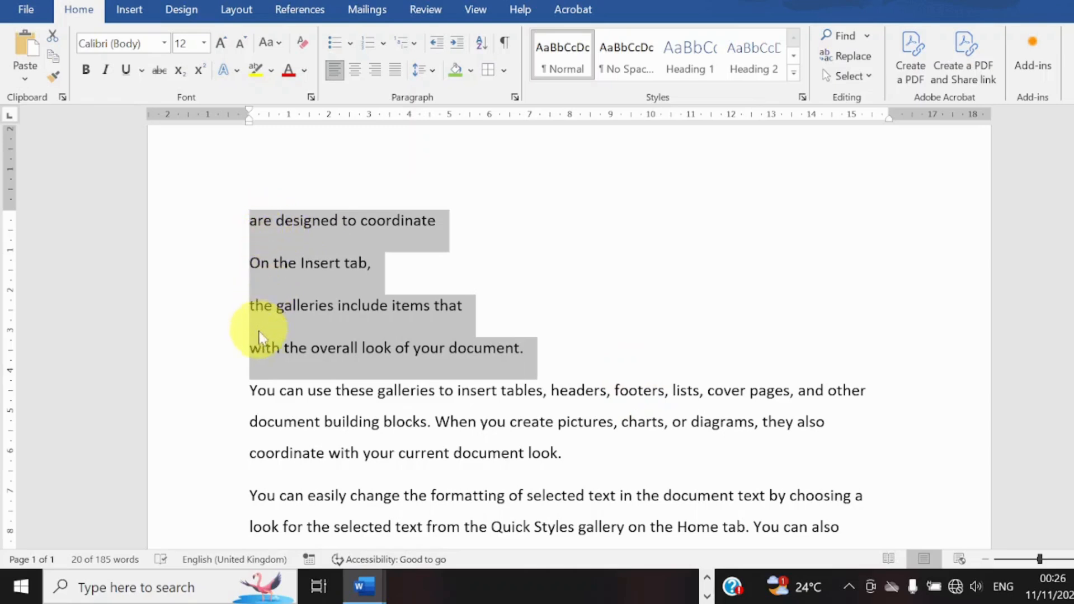
Step: Sort the same four lines by paragraph text in descending order
left_click(481, 42)
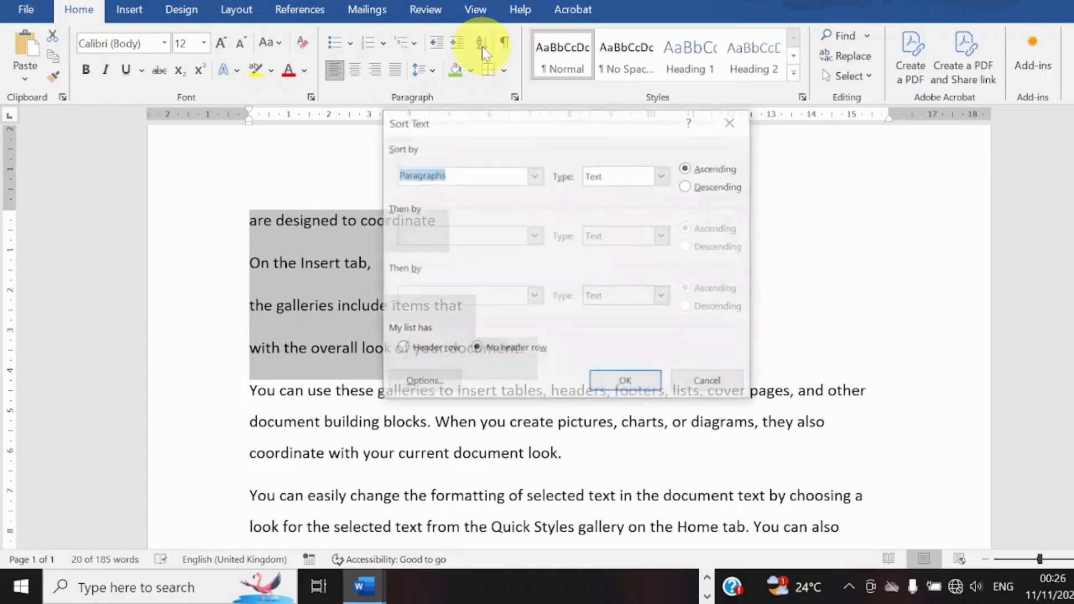
left_click(687, 186)
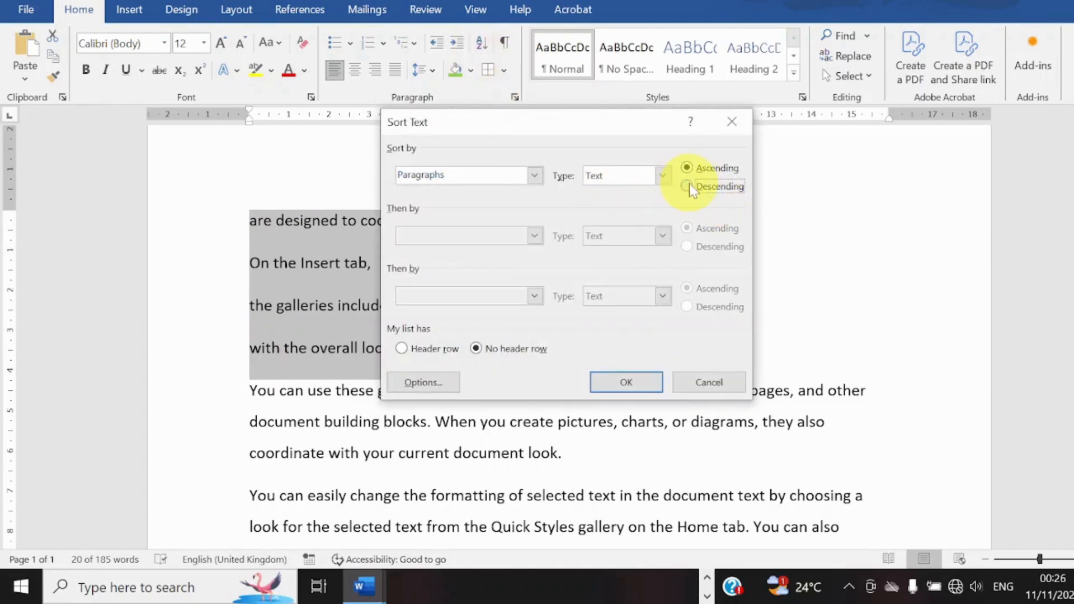
left_click(639, 379)
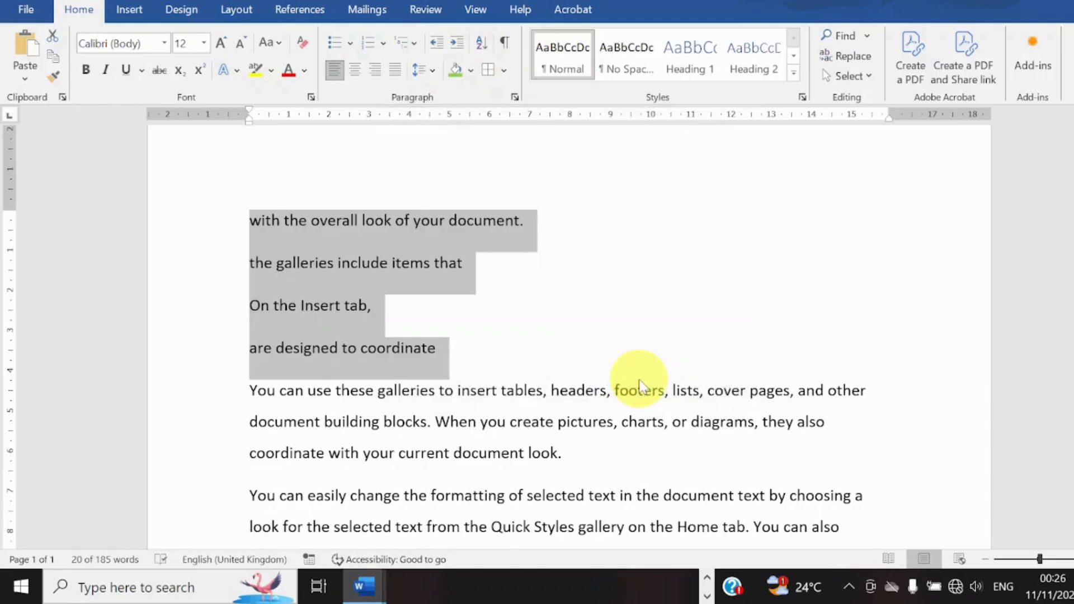
Step: Undo both sorts and the paragraph breaks to rejoin the first paragraph
key("ctrl+z")
key("ctrl+z")
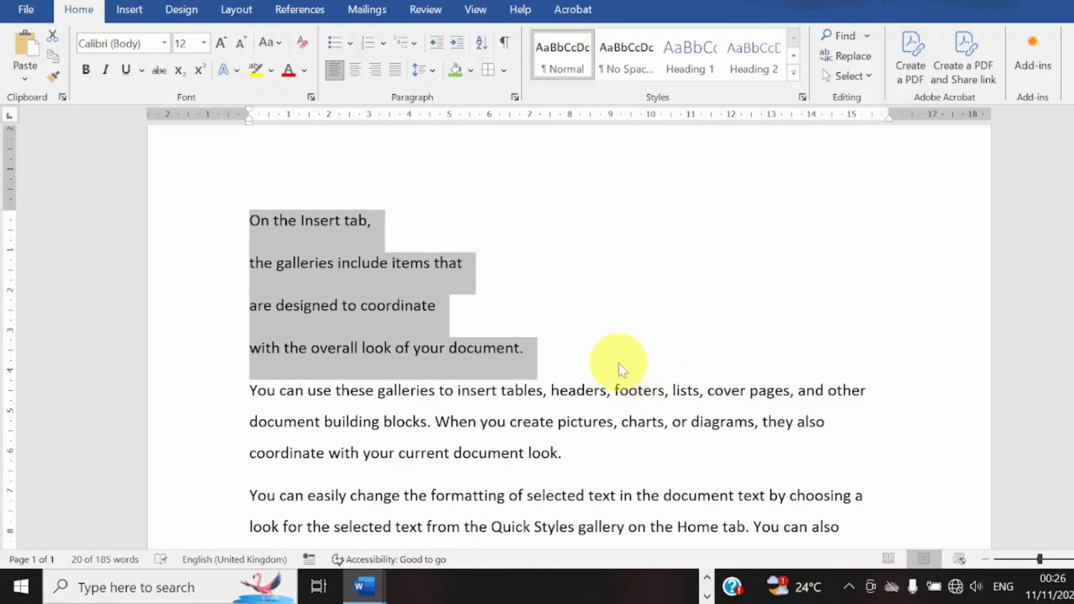
key("ctrl+z")
key("ctrl+z")
key("ctrl+z")
key("ctrl+z")
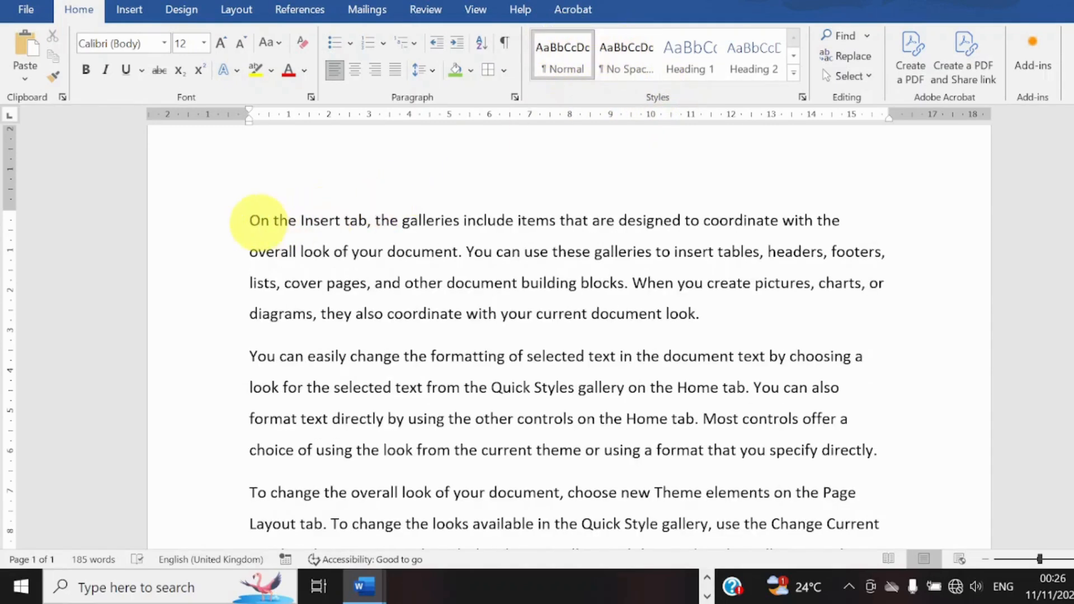
Step: Preview the full gallery of text styles on the first paragraph without applying one
left_click_drag(251, 221, 722, 313)
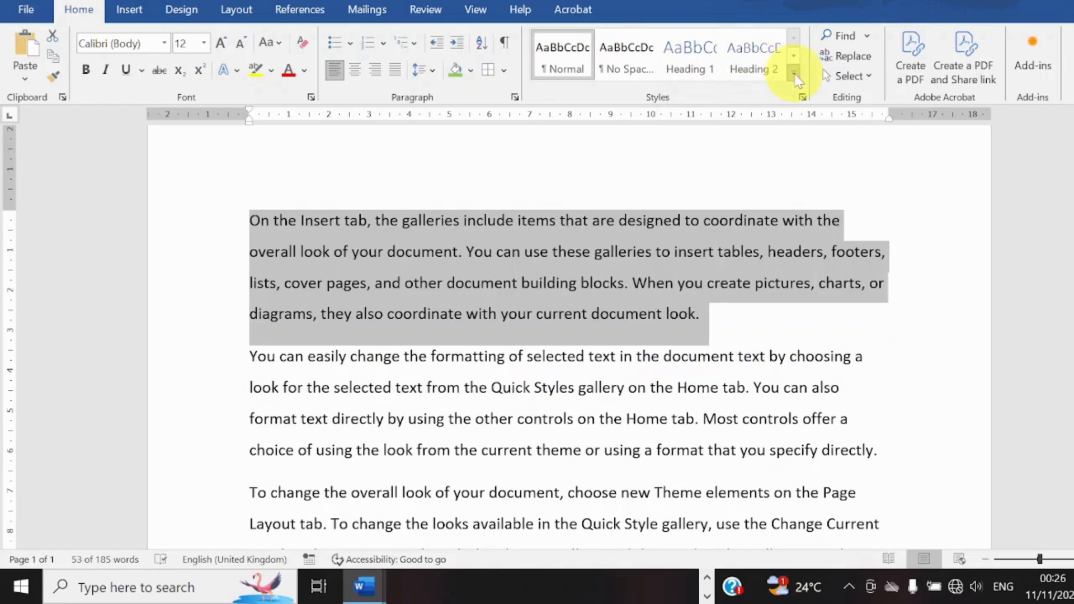
left_click(794, 73)
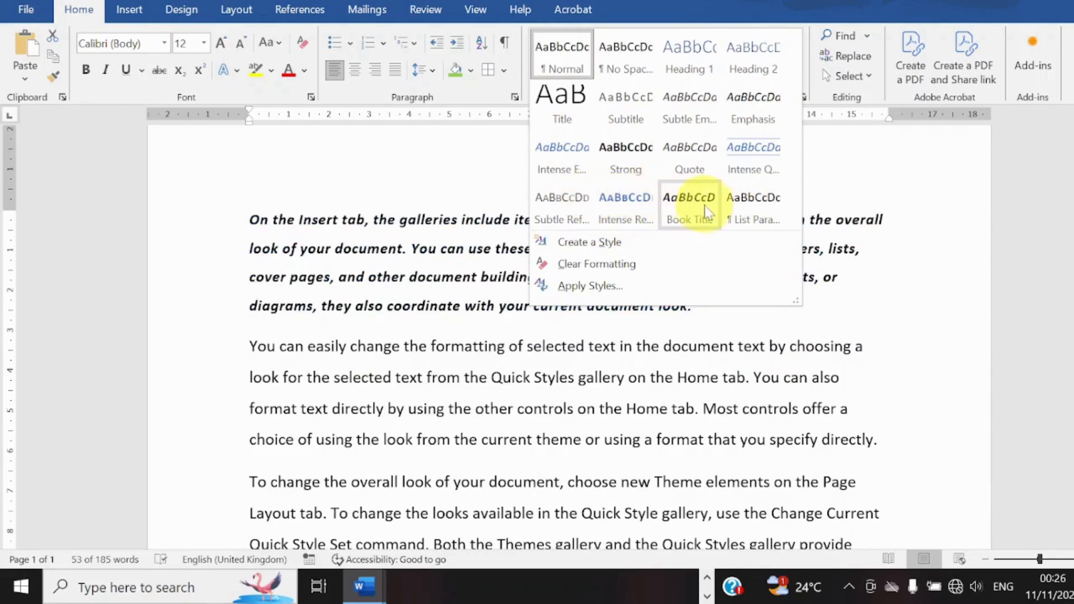
left_click(841, 169)
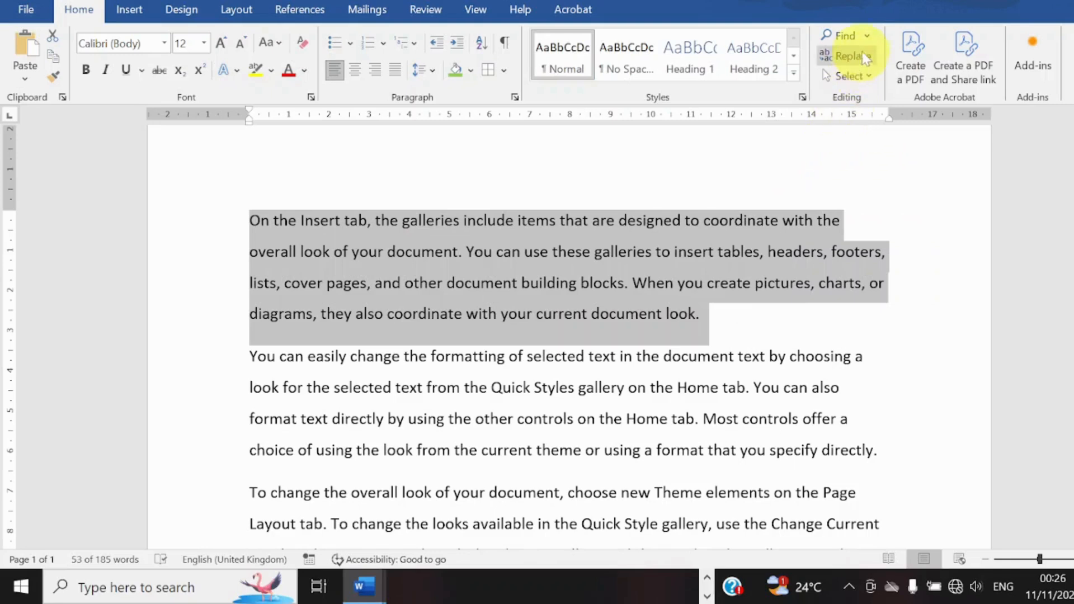
left_click(795, 196)
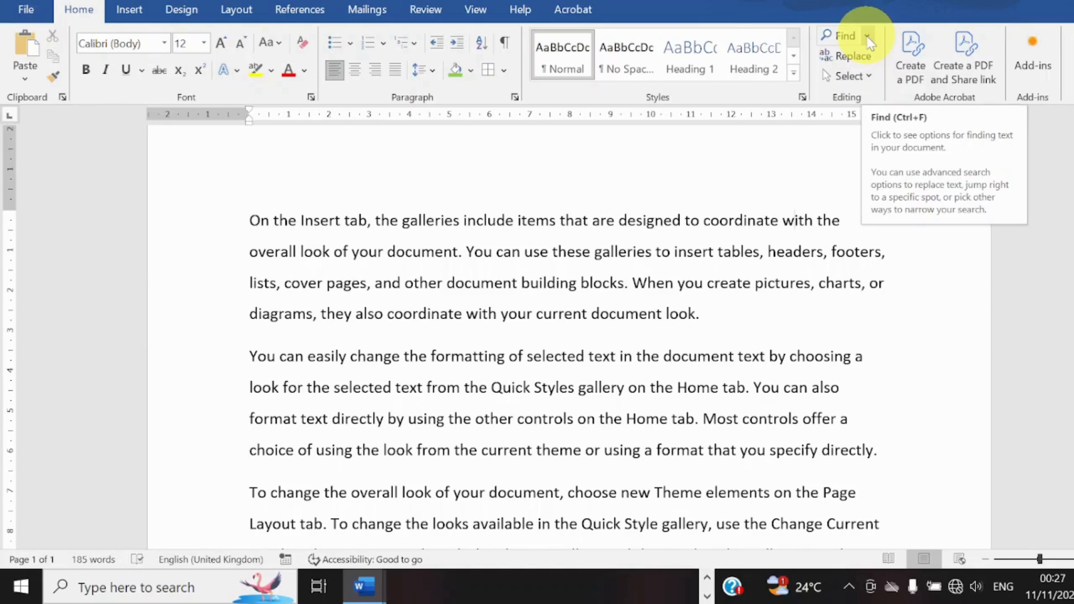
Step: Open the document search and look for "go"
left_click(870, 39)
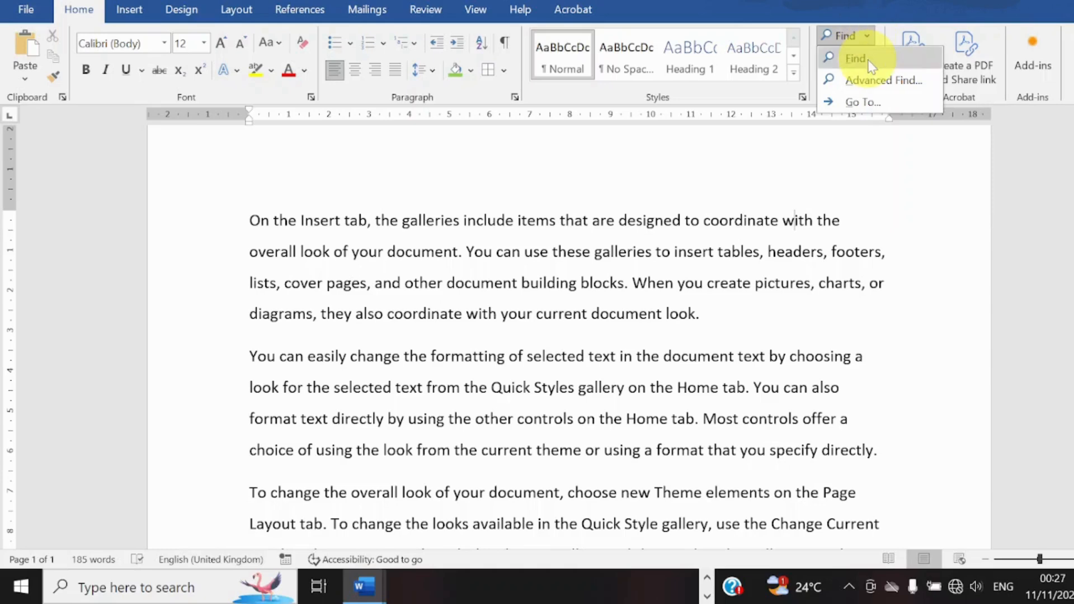
left_click(869, 62)
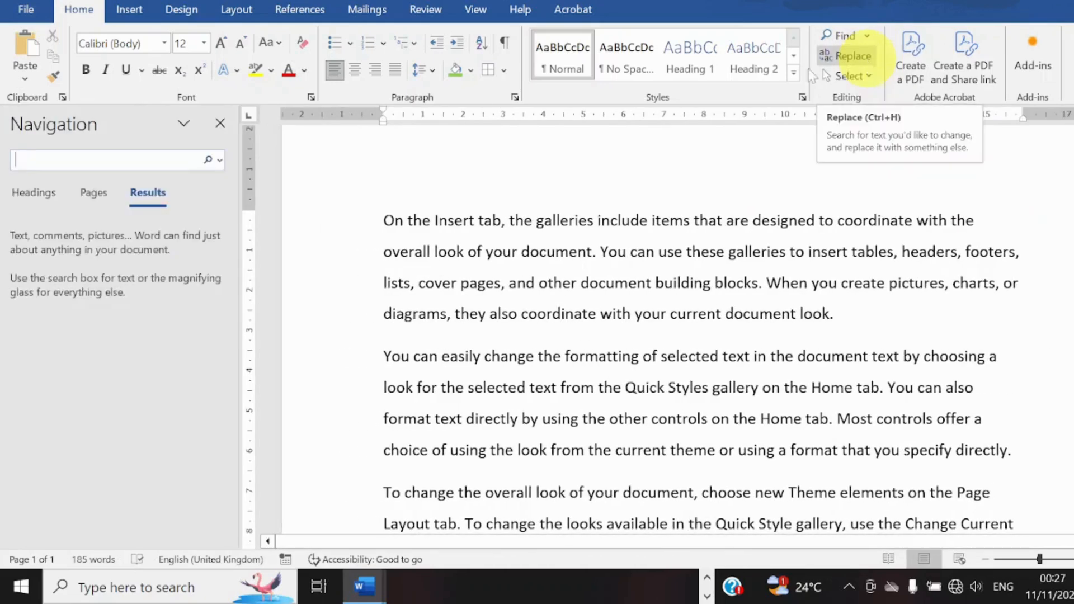
type("go")
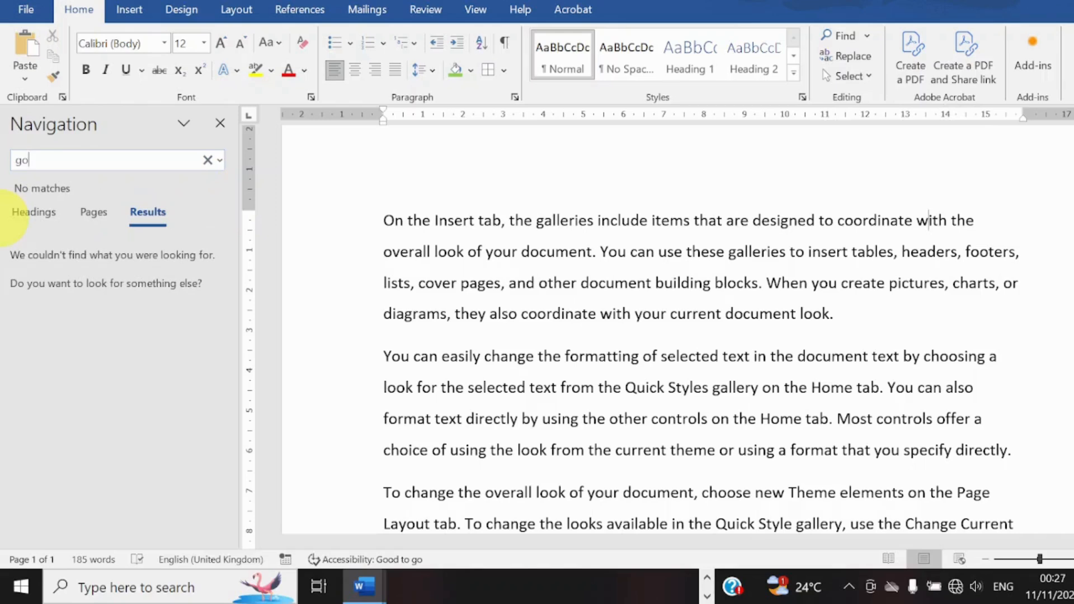
Step: Search the document for "use" and for "you"
key("BackSpace")
key("BackSpace")
type("use")
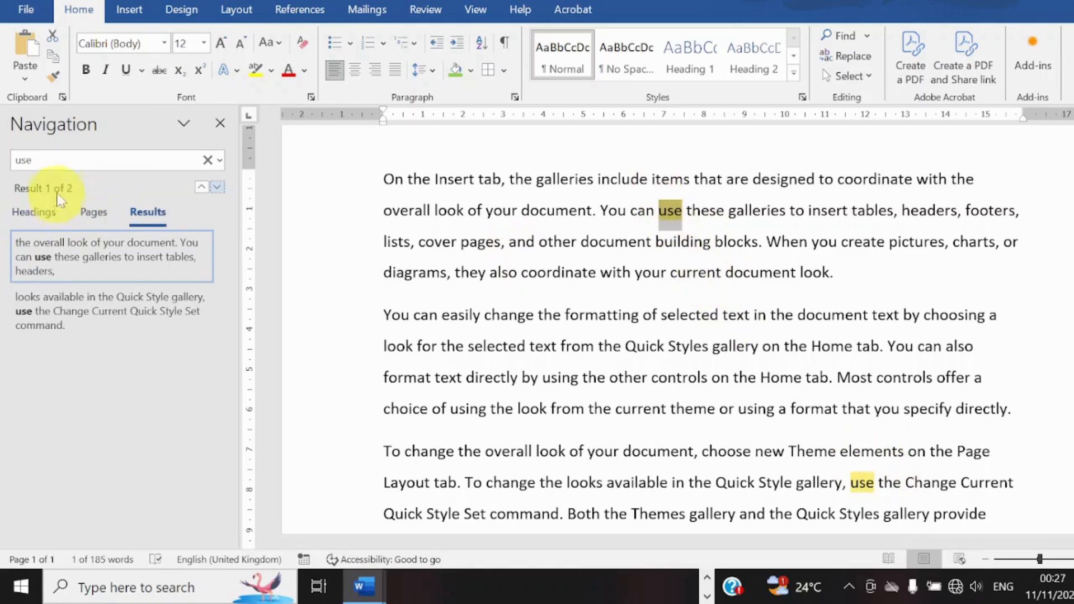
left_click(55, 161)
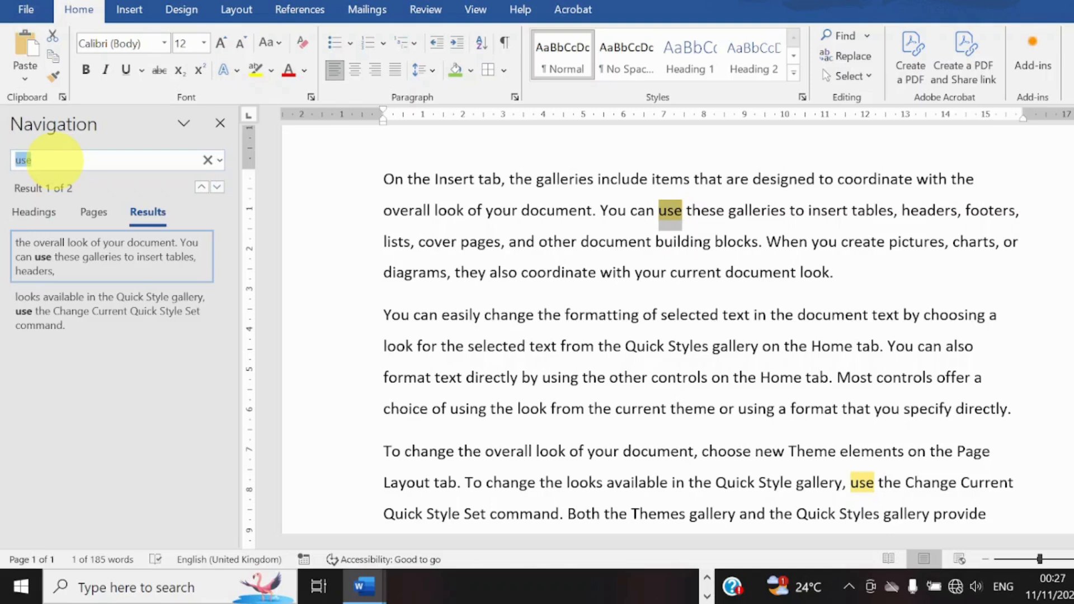
type("you")
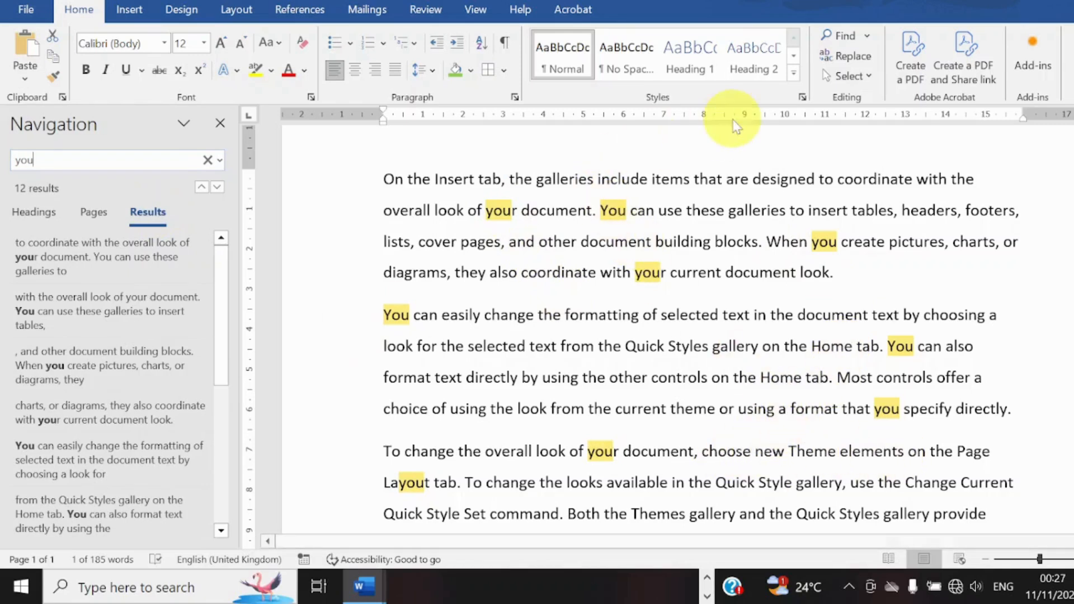
Step: Replace every occurrence of "you" with "I" throughout the document and close the Find and Replace dialog
left_click(853, 56)
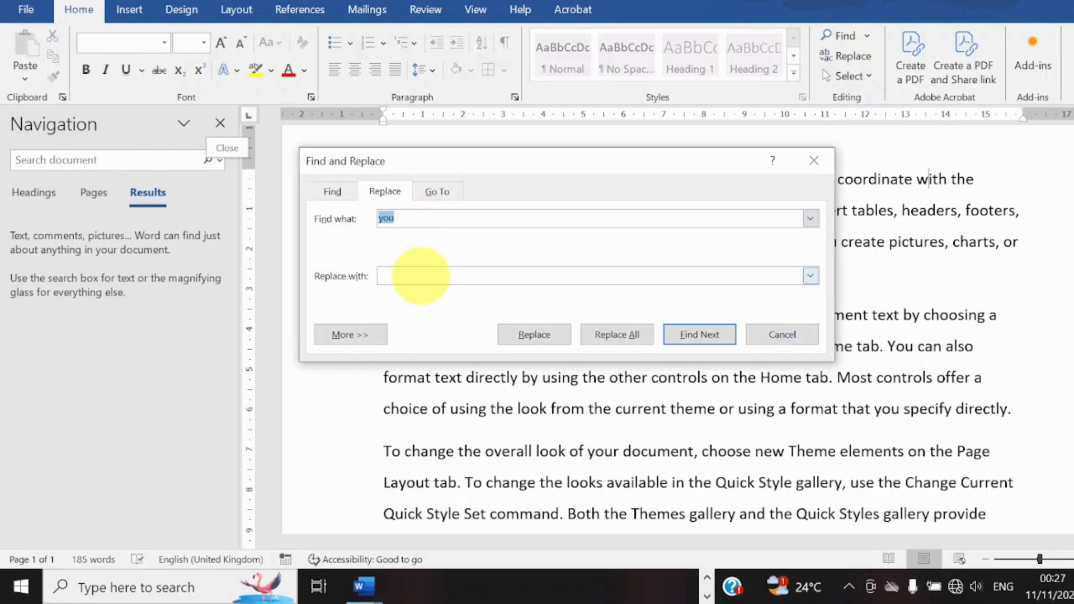
left_click(421, 276)
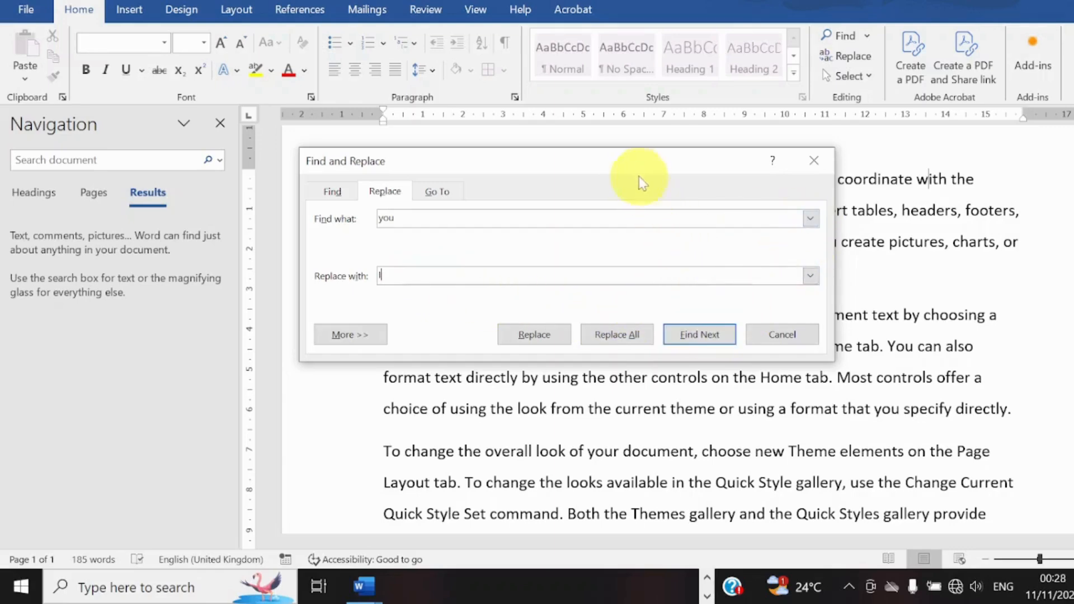
left_click_drag(635, 173, 381, 0)
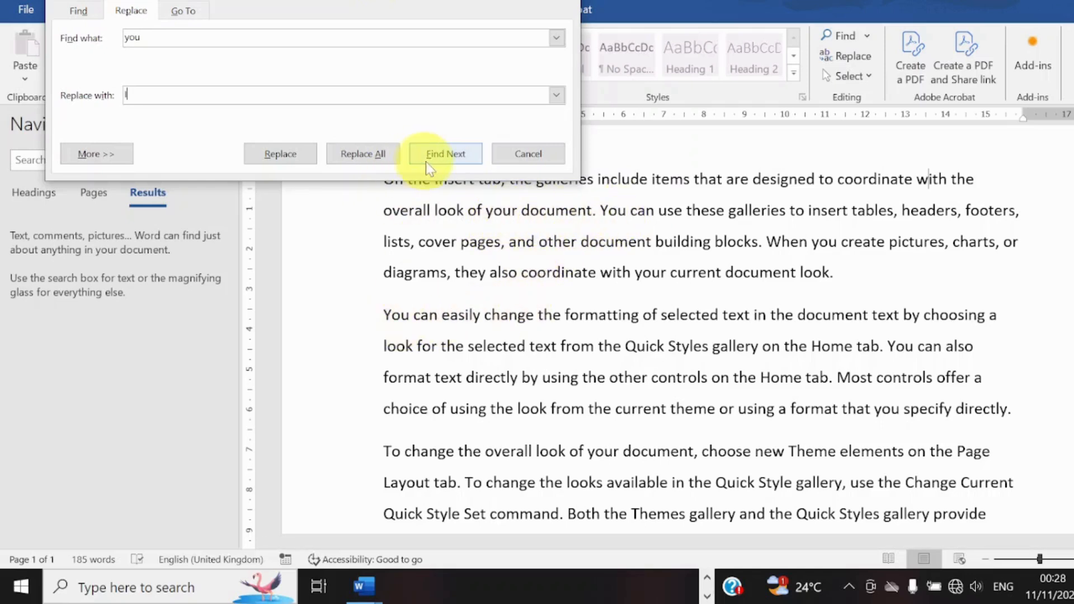
left_click(359, 151)
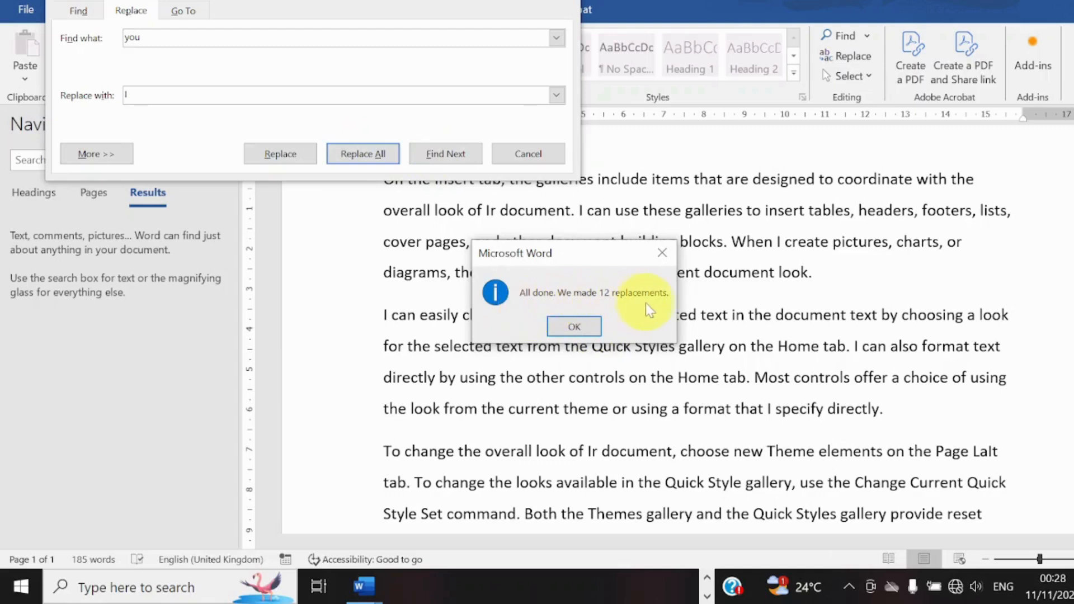
left_click(588, 323)
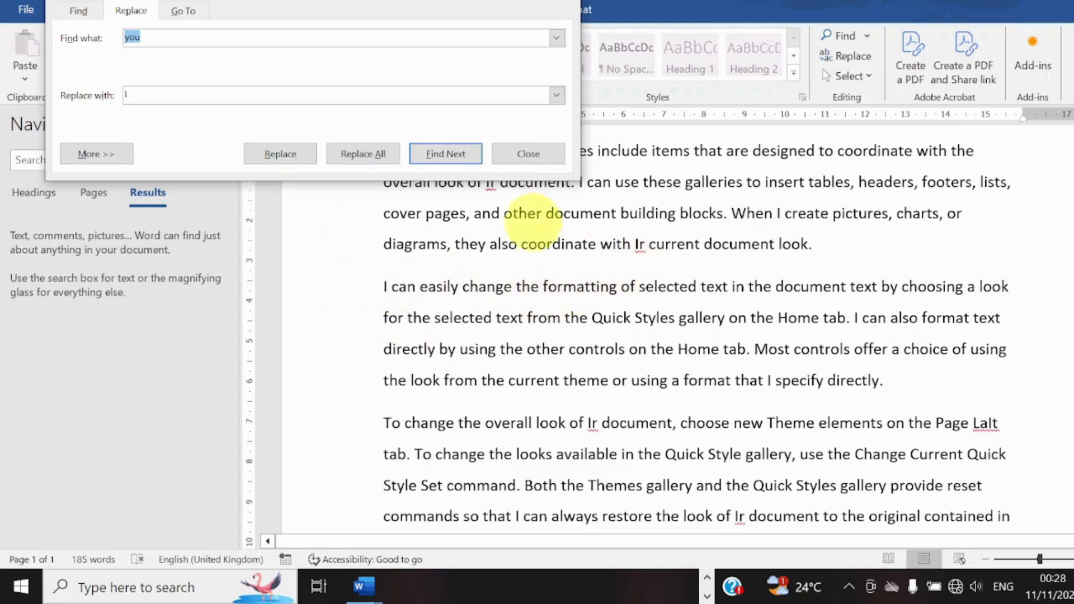
left_click(521, 156)
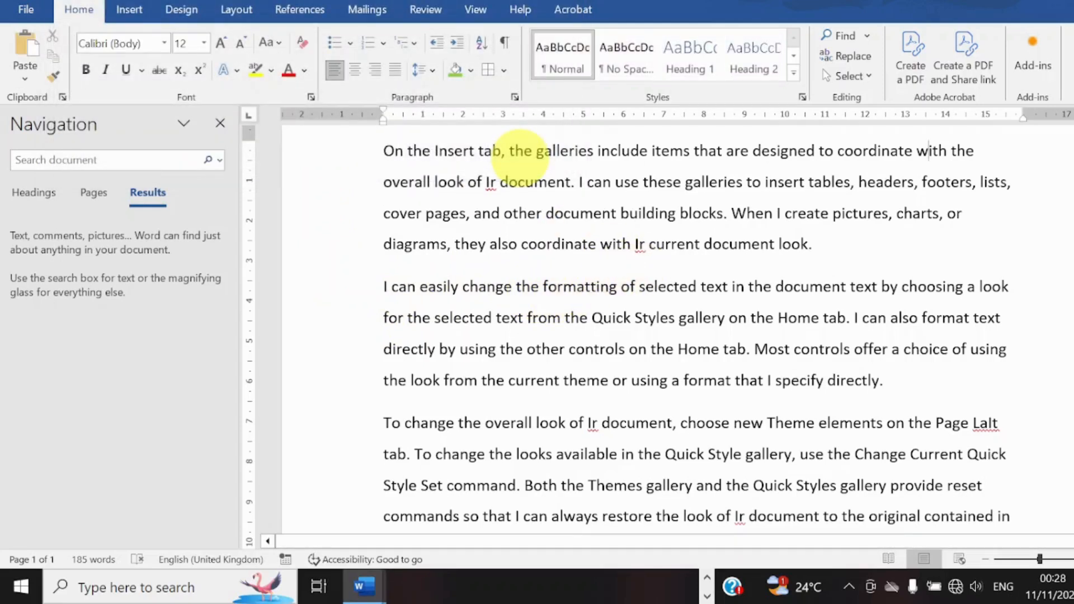
Step: Close the Navigation pane and undo the replacement of "you" with "I"
left_click(220, 123)
key("ctrl+z")
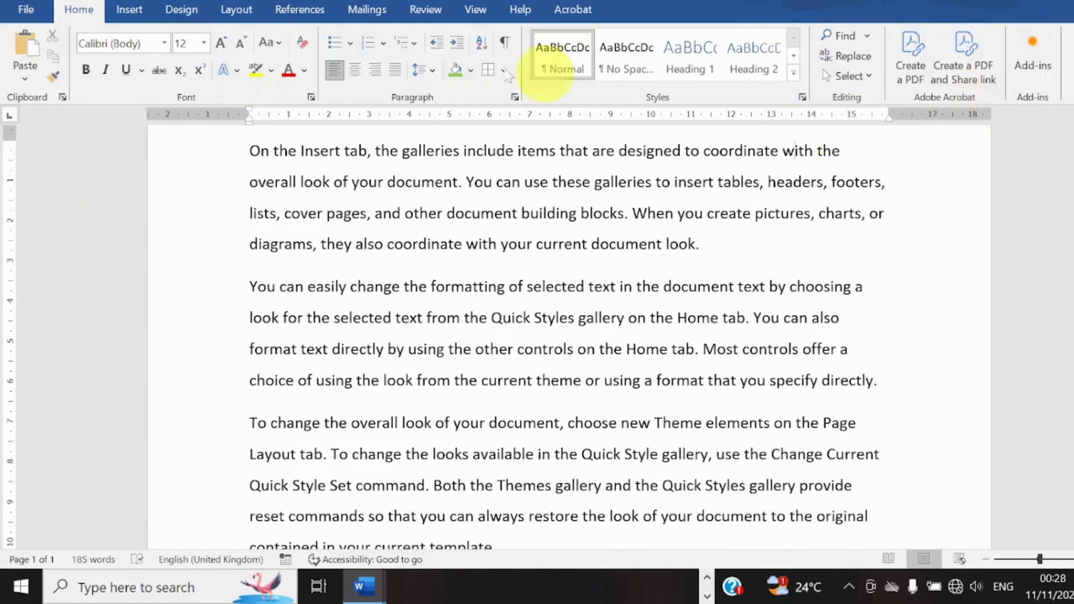
Step: Insert a page break within the word "with" in the first line and review the resulting pages
left_click(139, 21)
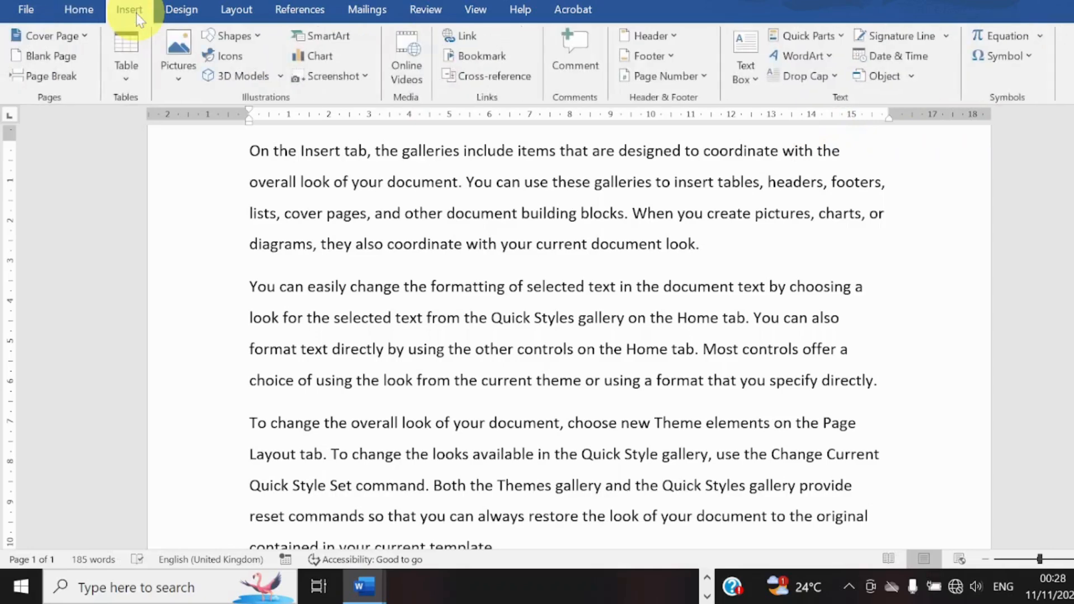
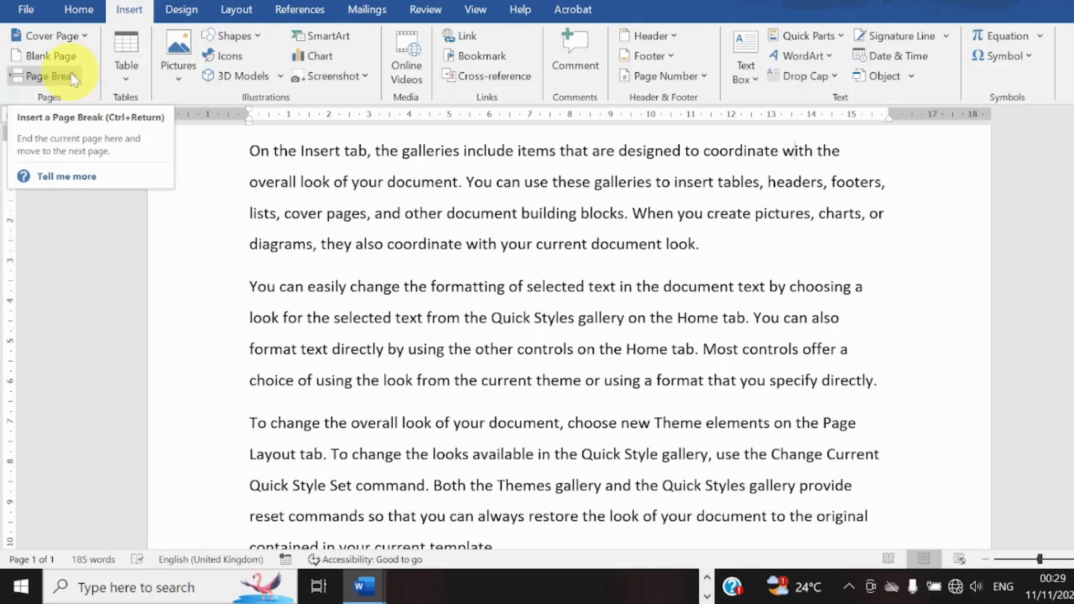
left_click(73, 78)
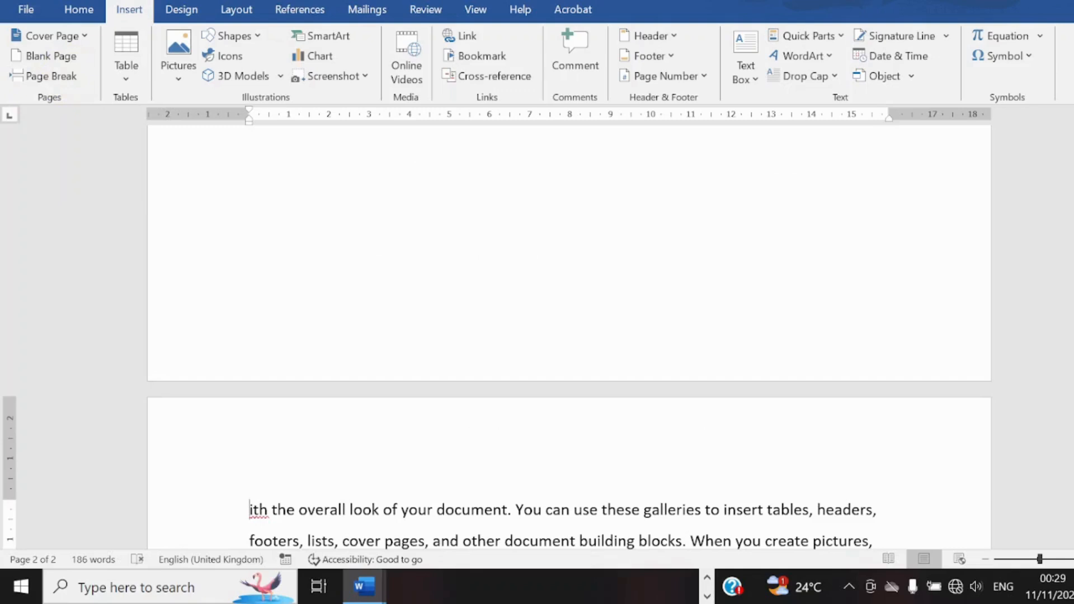
left_click_drag(1073, 319, 1073, 488)
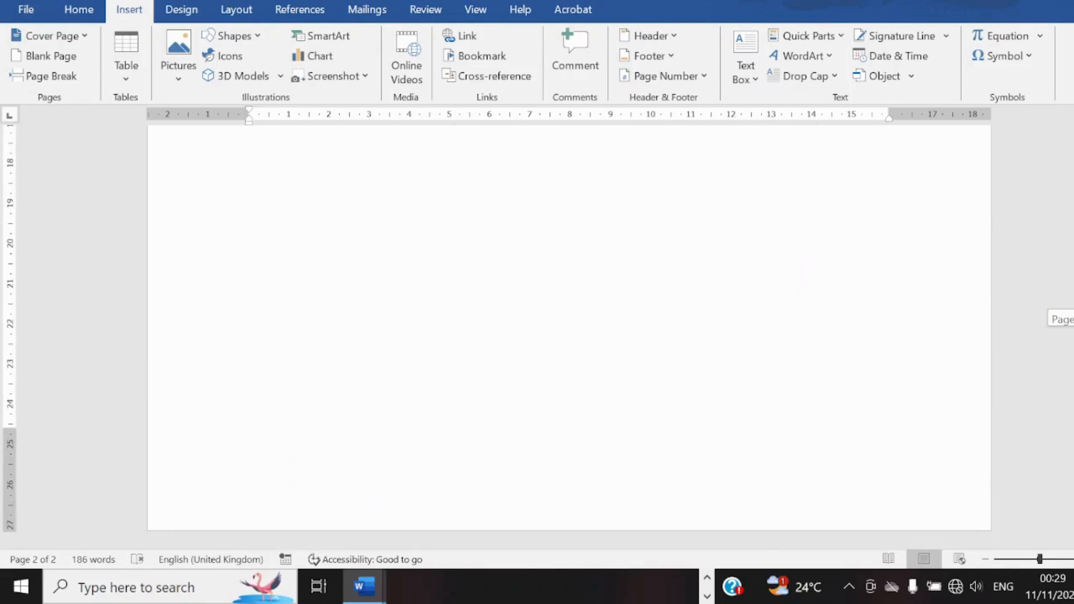
left_click_drag(1073, 319, 1073, 317)
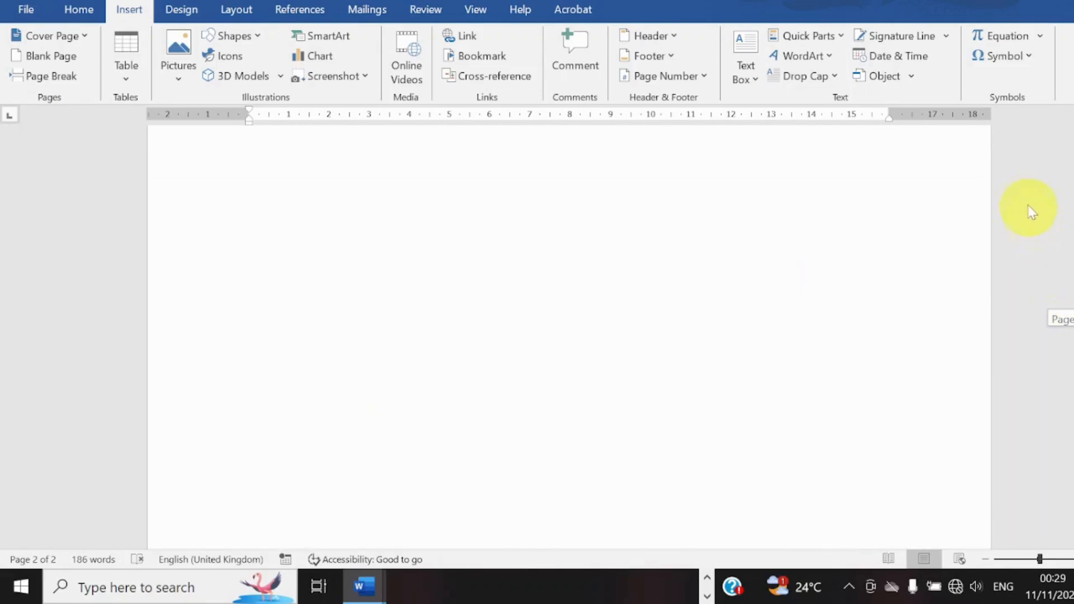
Step: Insert a second page break before the text moved by the first one and return to the document's start
left_click(39, 75)
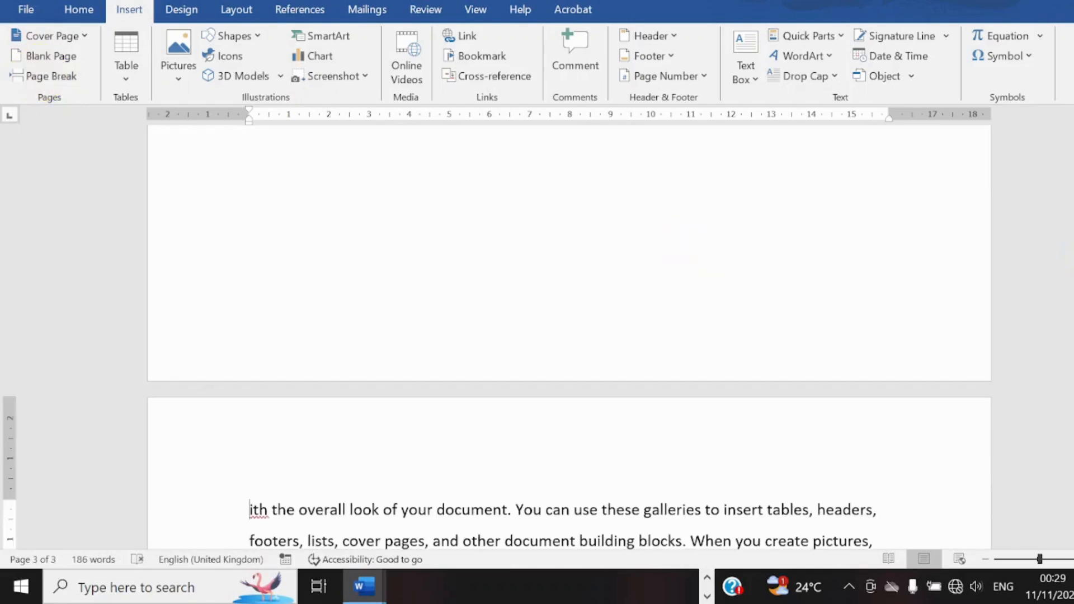
left_click_drag(1073, 395, 1070, 134)
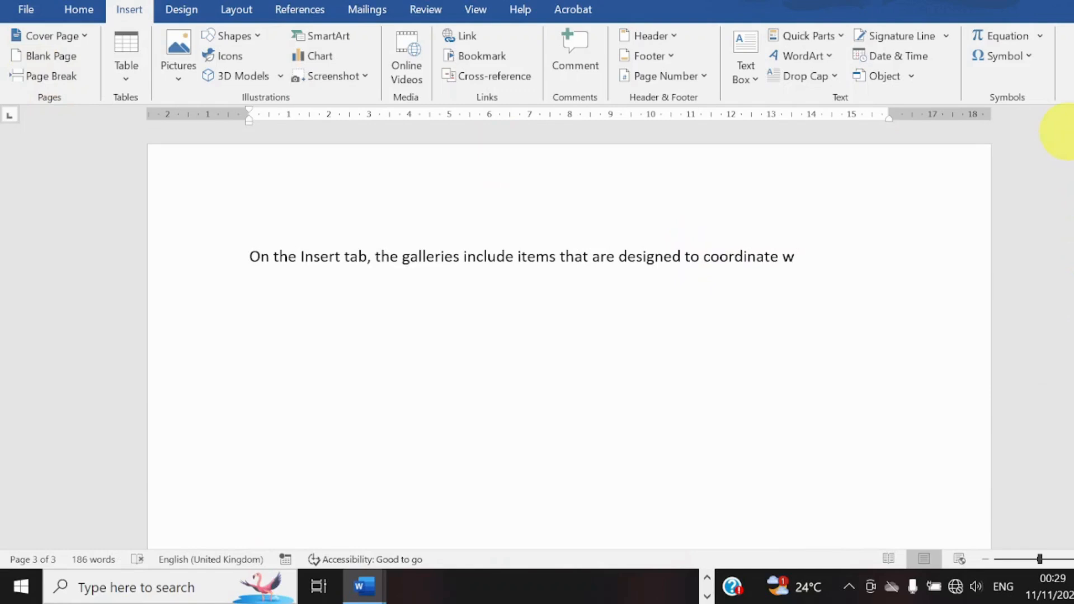
Step: Undo both inserted page breaks
key("ctrl+z")
key("ctrl+z")
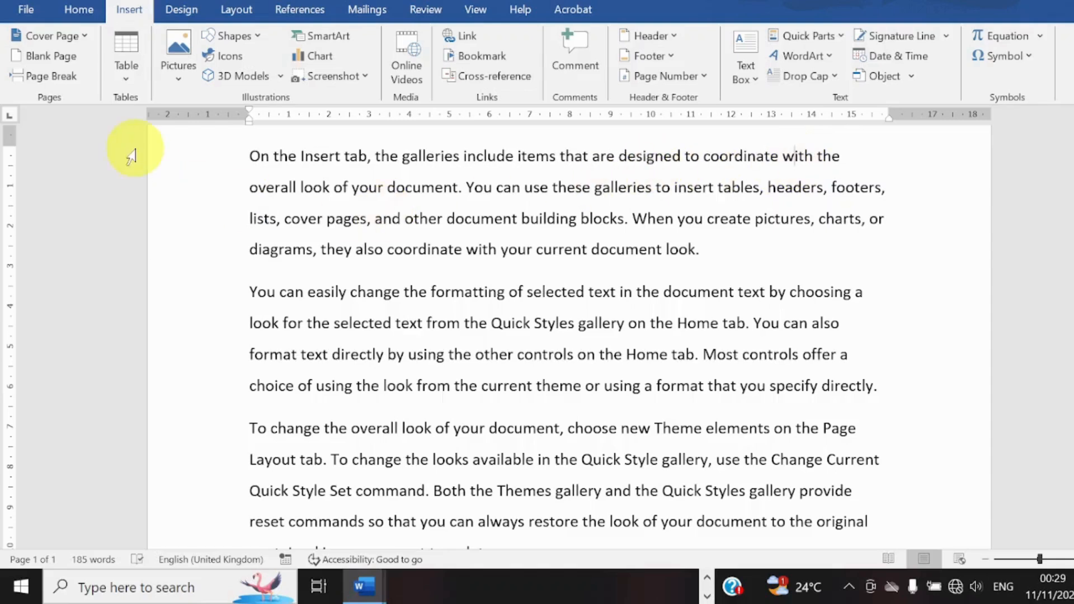
Step: Insert two page breaks within the word "with" in the first line, and remove them again
left_click(76, 82)
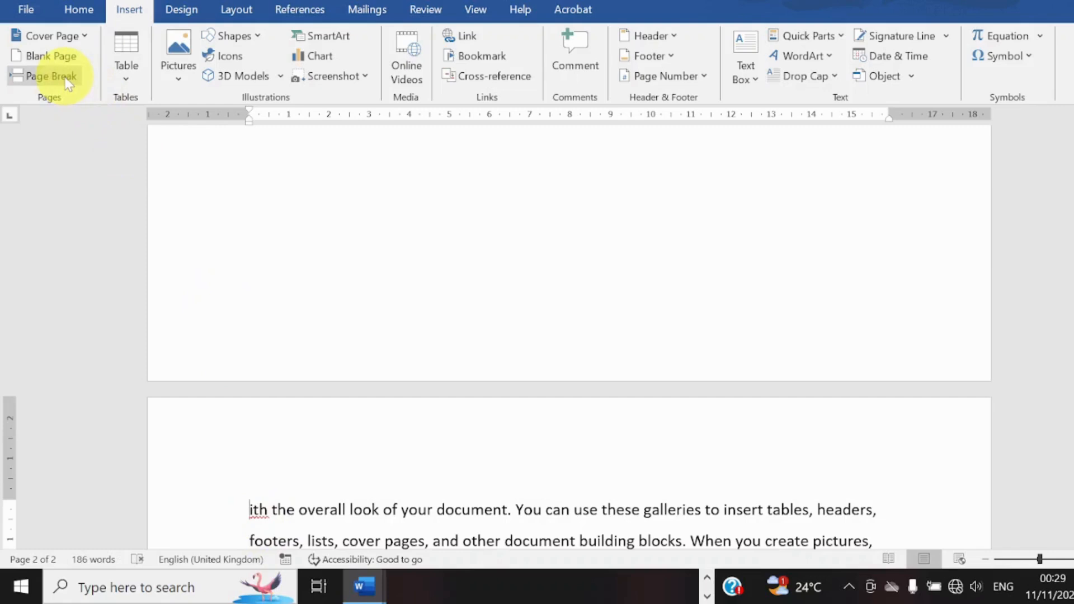
left_click(68, 83)
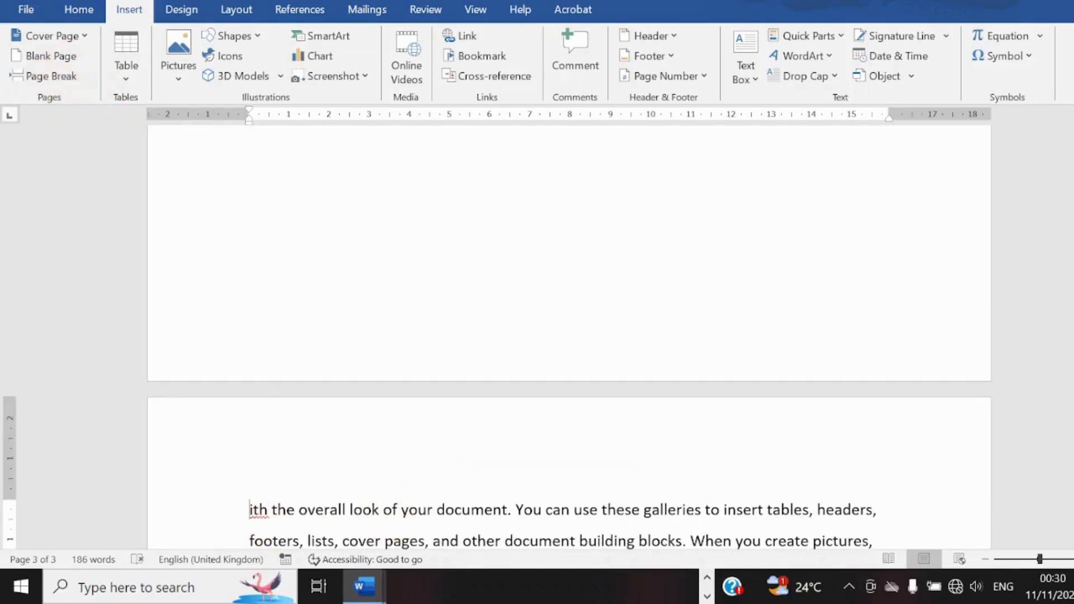
scroll(568, 336, "down", 5)
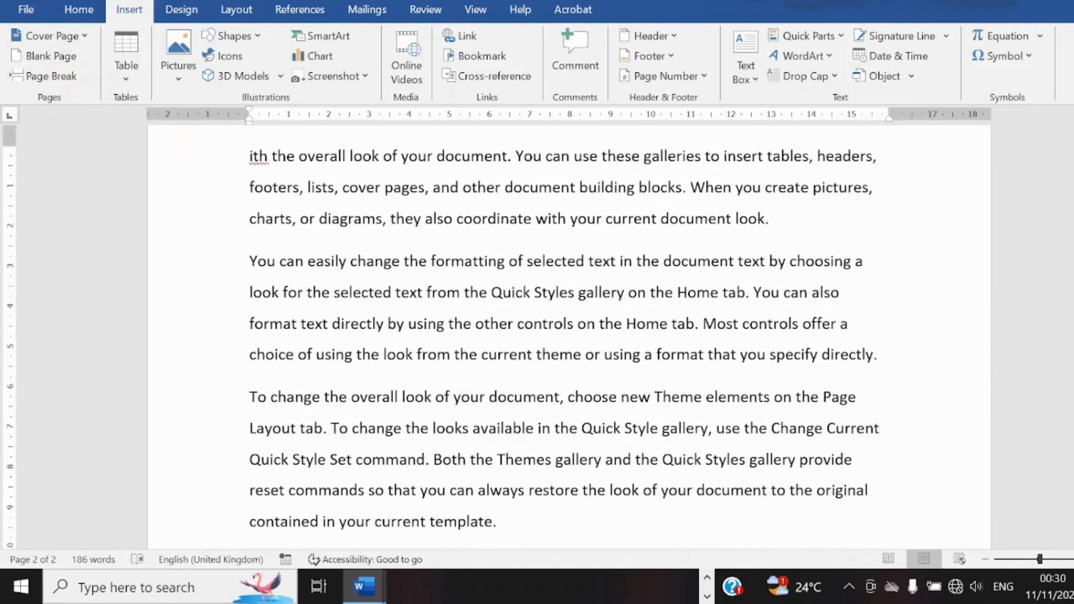
key("BackSpace")
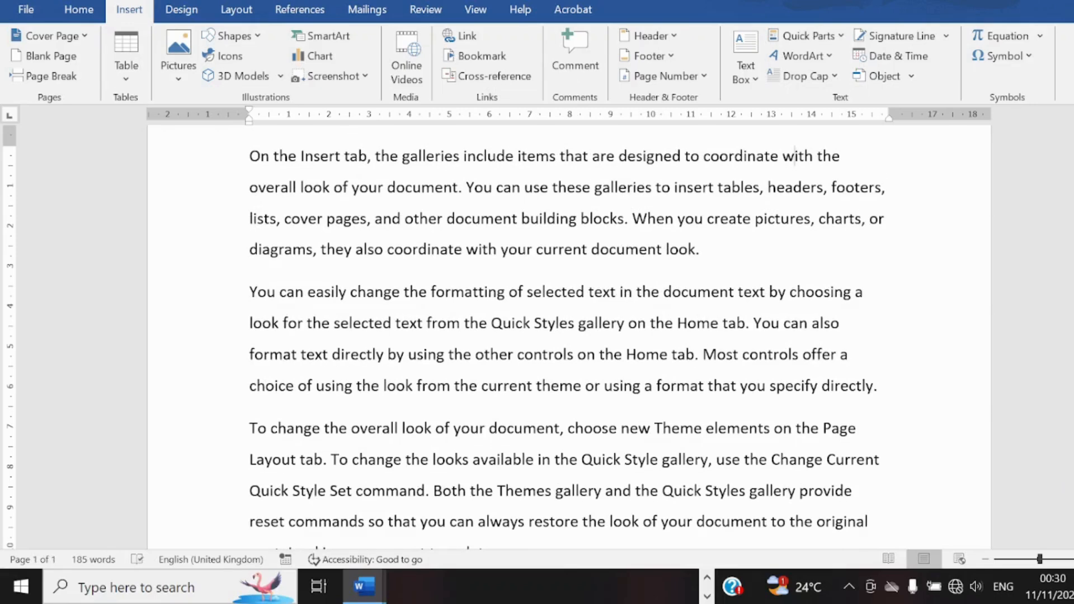
Step: Insert a page break at the end of the last paragraph and undo it
scroll(569, 336, "down", 6)
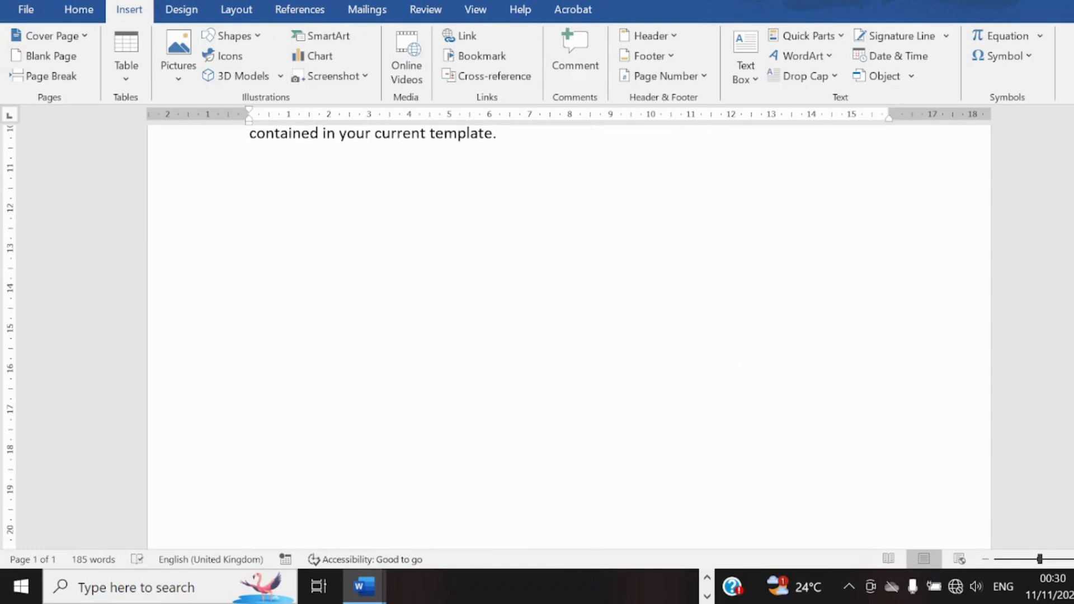
scroll(569, 336, "up", 1)
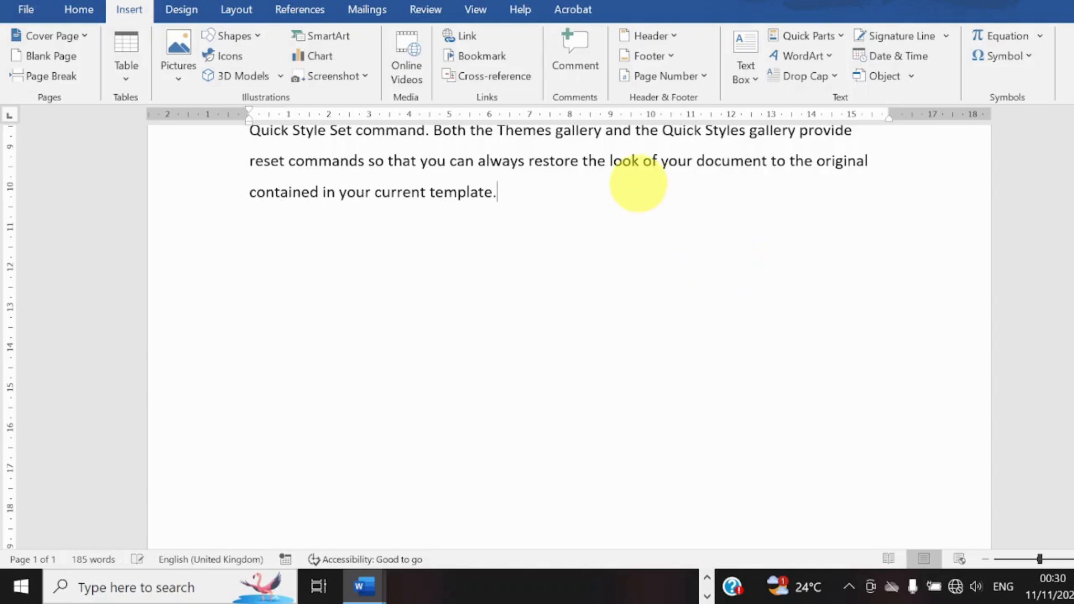
left_click(64, 77)
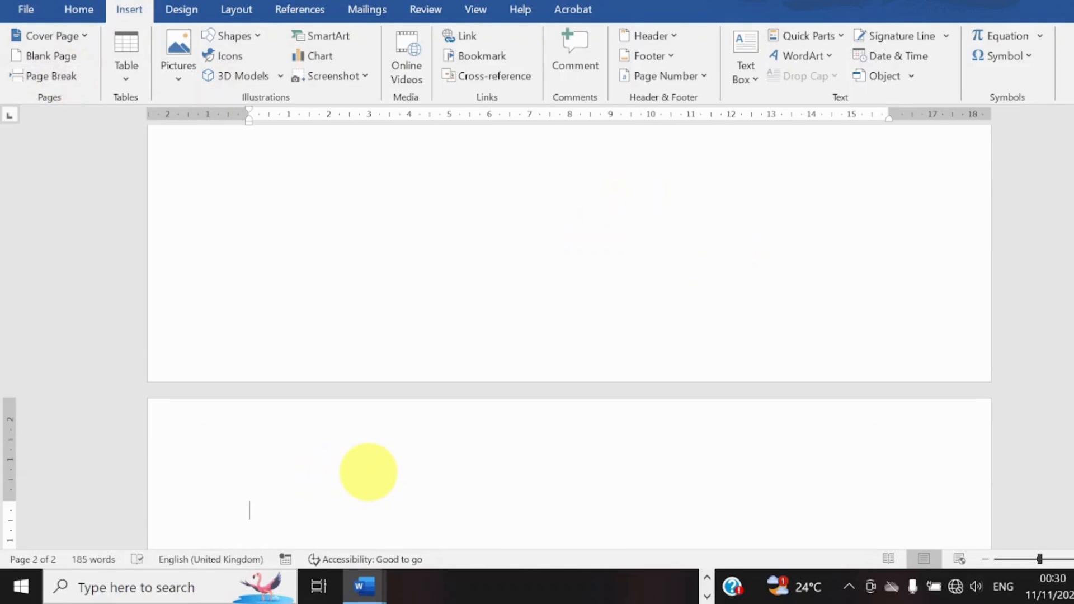
key("ctrl+z")
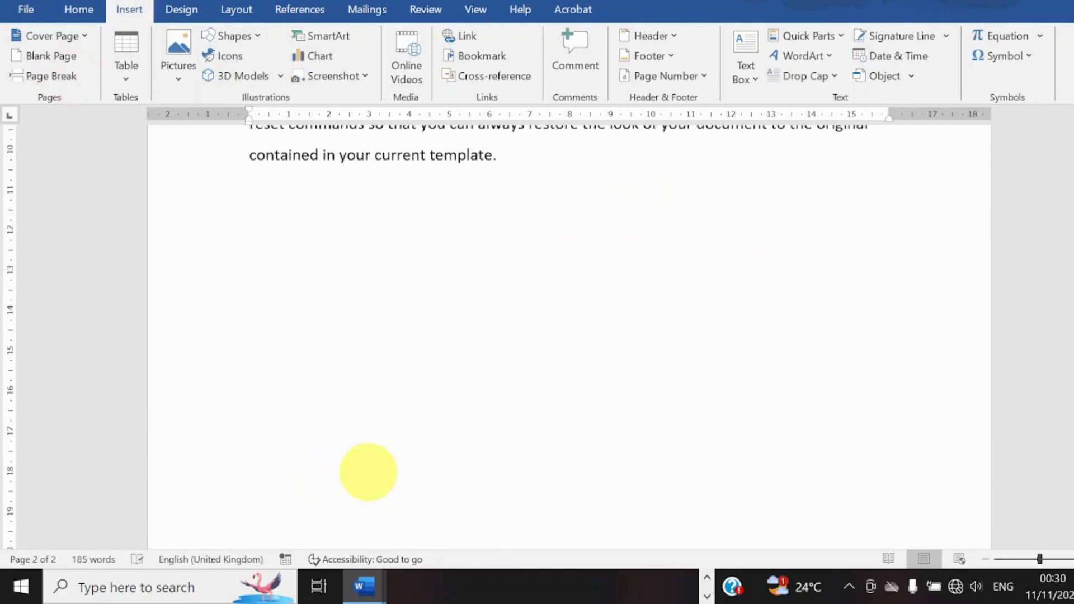
Step: Insert a table of six columns and five rows below the last paragraph, and undo it
left_click(137, 87)
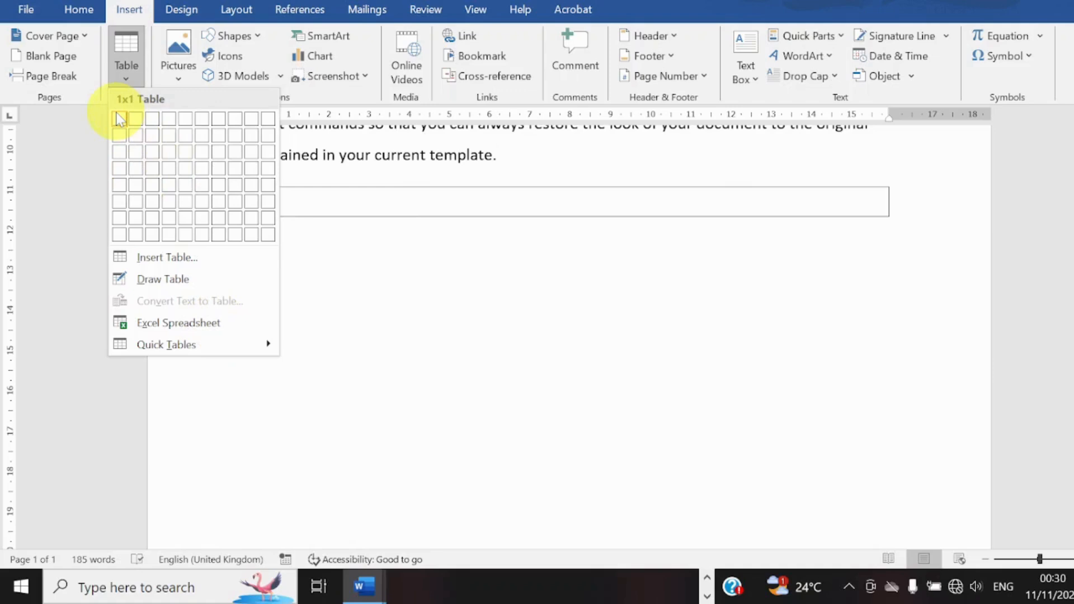
left_click(201, 182)
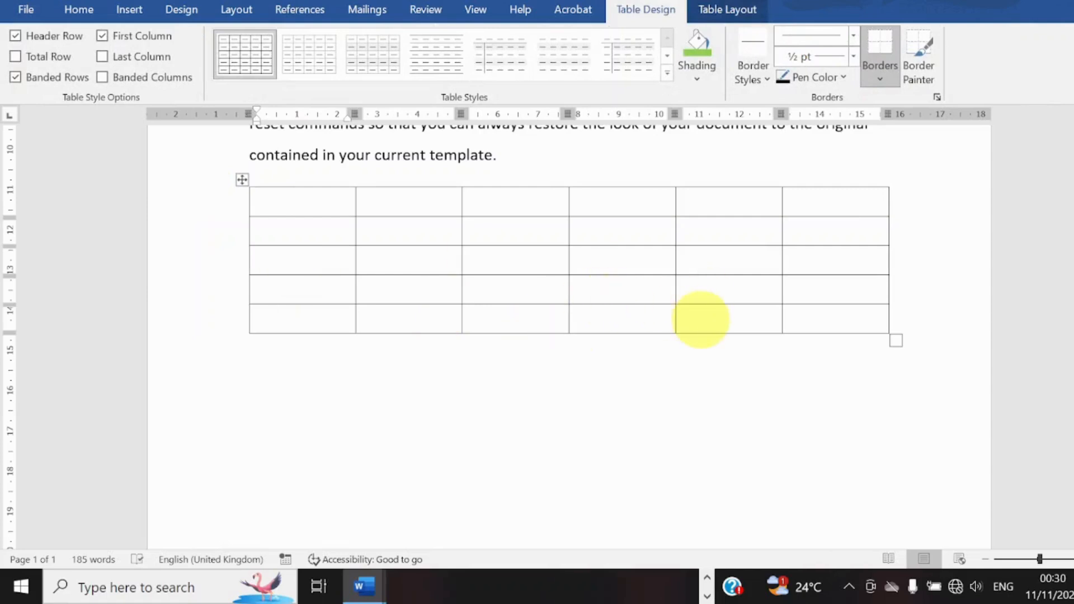
key("ctrl+z")
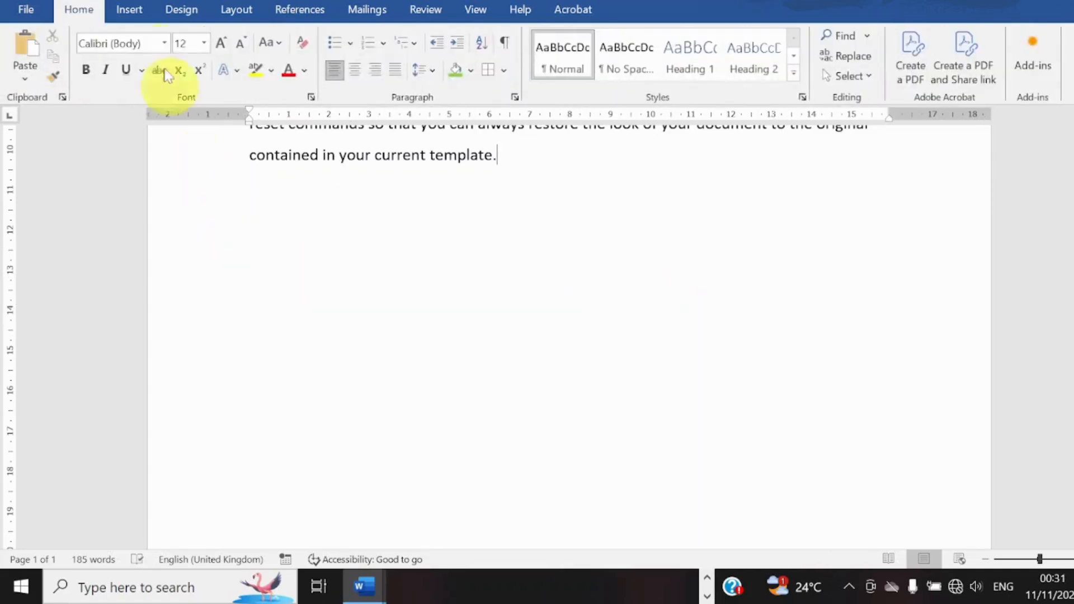
Step: Draw a table about 10.8 cm wide and 4.3 cm high below the text, and divide it into three columns and two rows
left_click(145, 16)
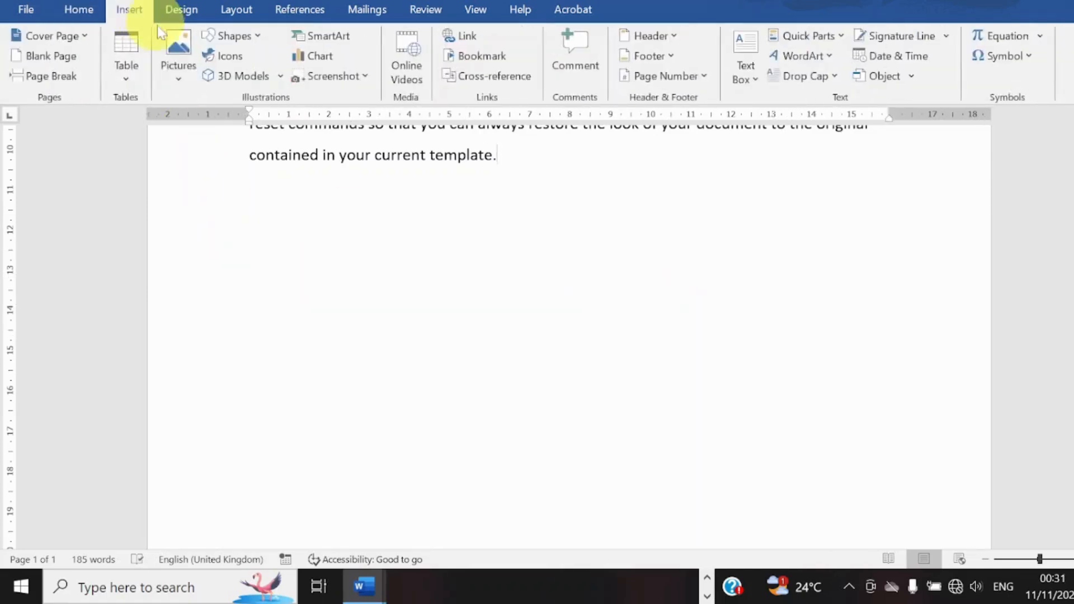
left_click(135, 84)
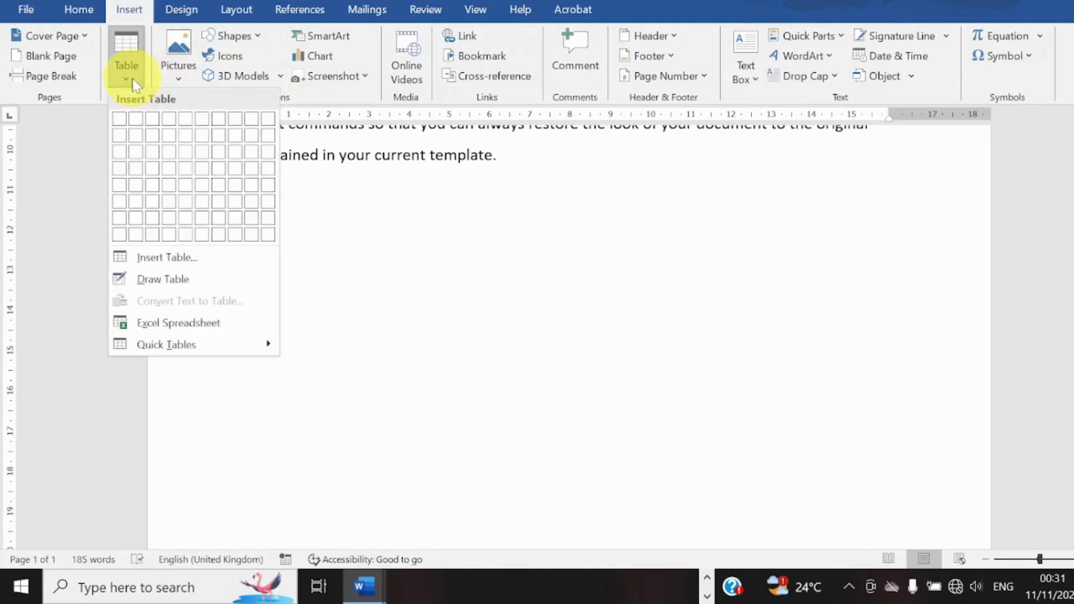
left_click(182, 279)
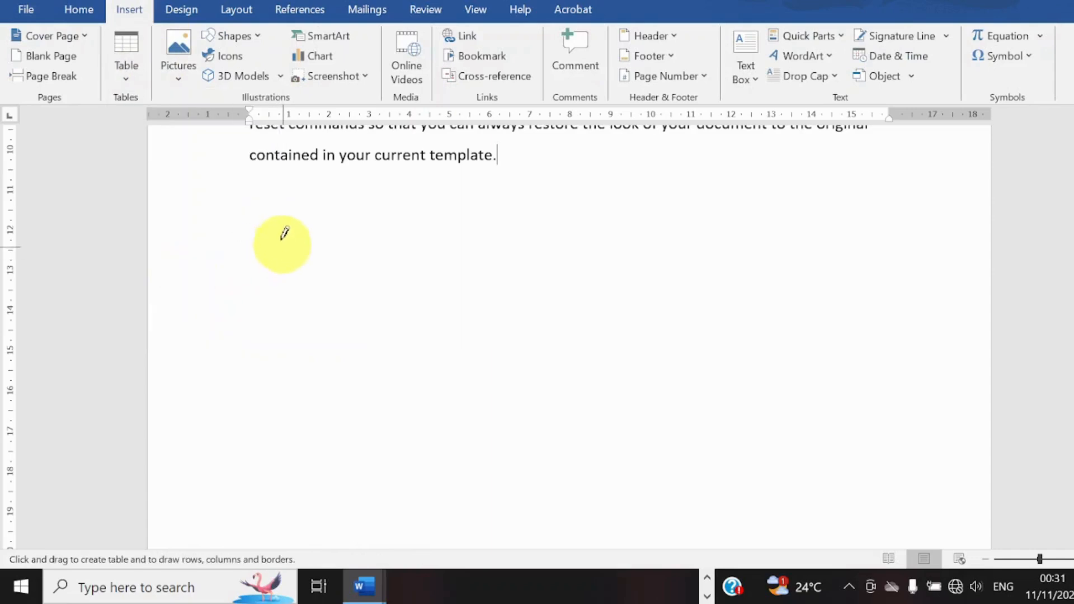
mouse_move(274, 219)
left_mouse_down()
mouse_move(504, 300)
mouse_move(709, 392)
left_mouse_up()
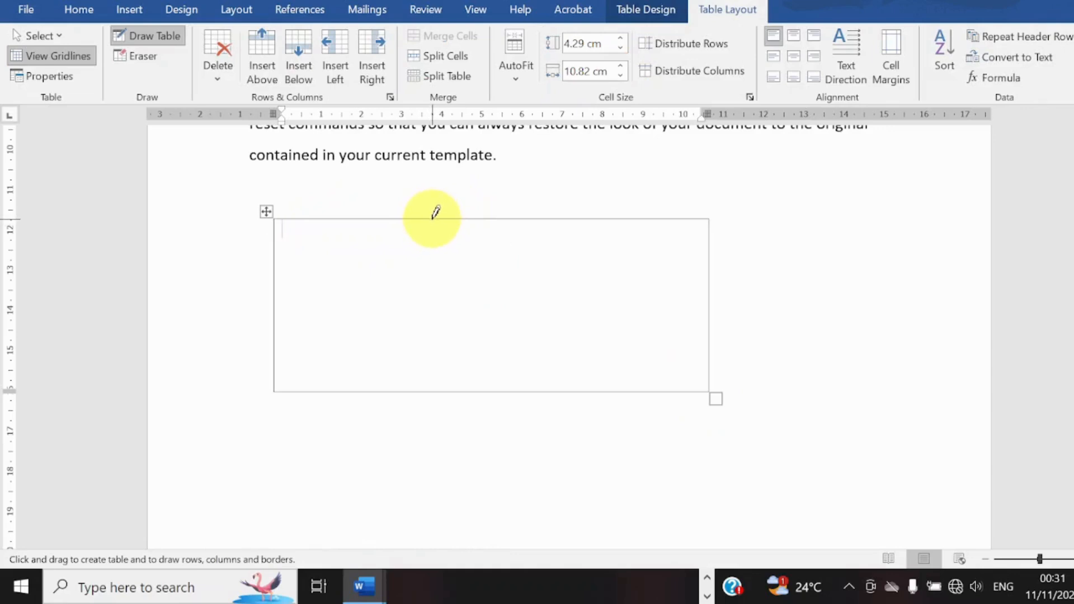
left_click_drag(432, 218, 437, 347)
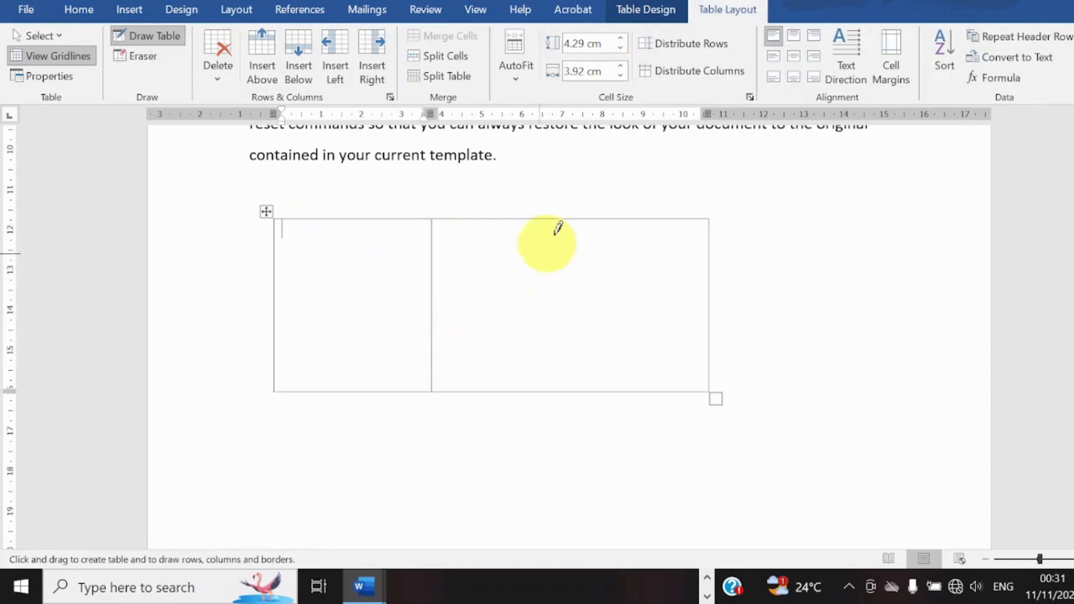
mouse_move(568, 219)
left_mouse_down()
mouse_move(600, 331)
mouse_move(567, 381)
left_mouse_up()
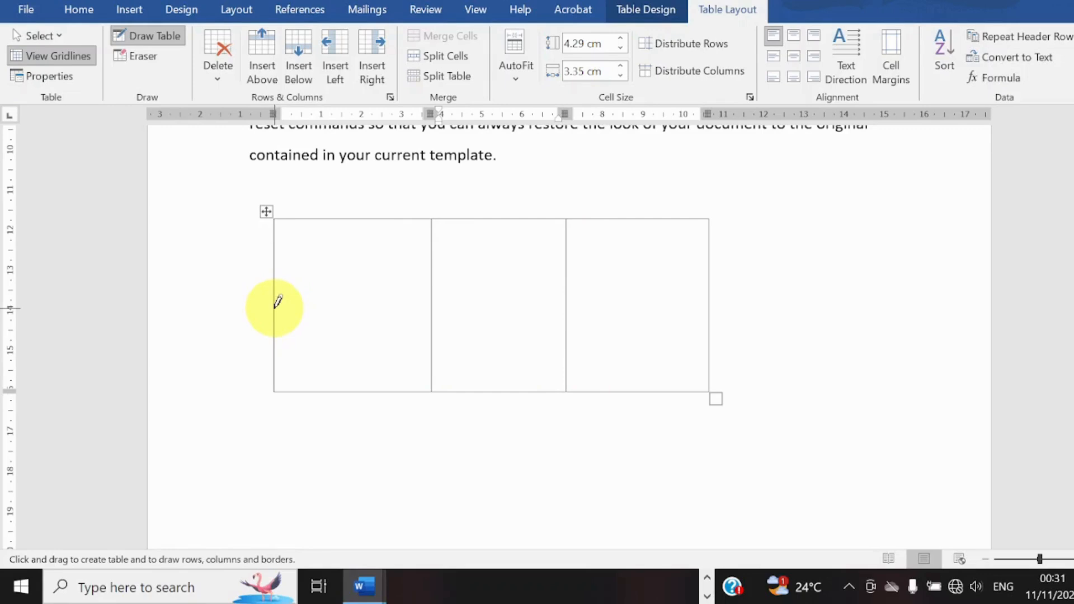
mouse_move(275, 307)
left_mouse_down()
mouse_move(449, 288)
mouse_move(683, 307)
left_mouse_up()
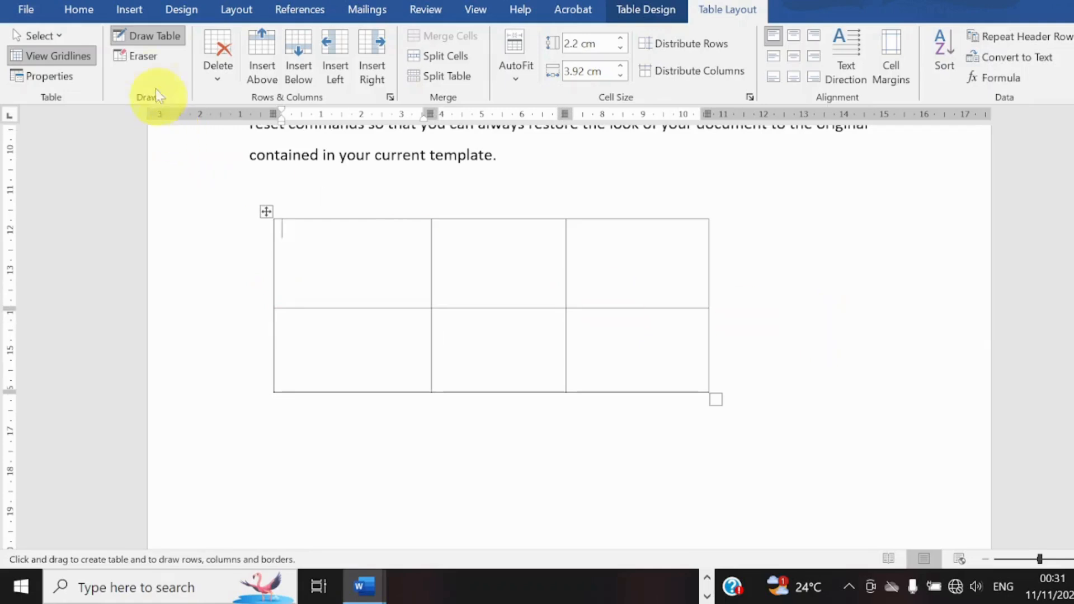
Step: Try out the table Eraser, and select the first row of the drawn table
left_click(140, 56)
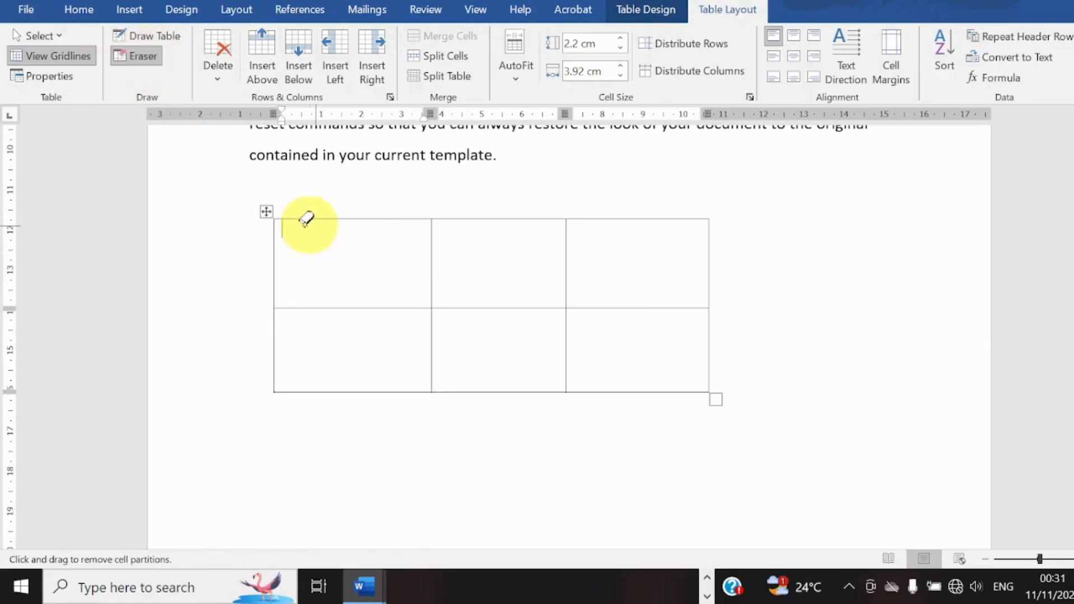
left_click(267, 214)
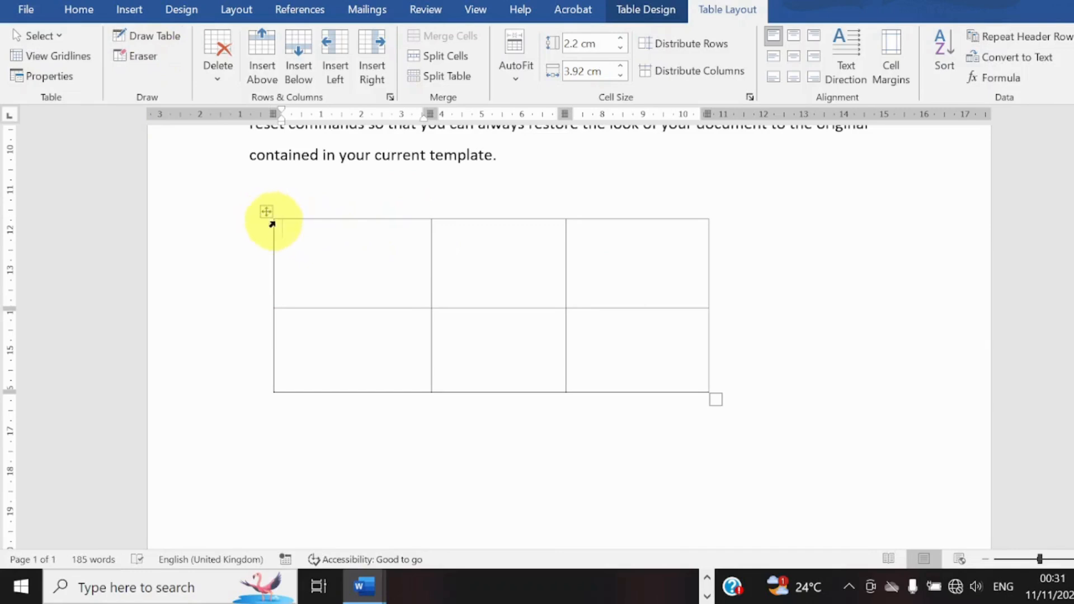
left_click(268, 229)
left_click(266, 233)
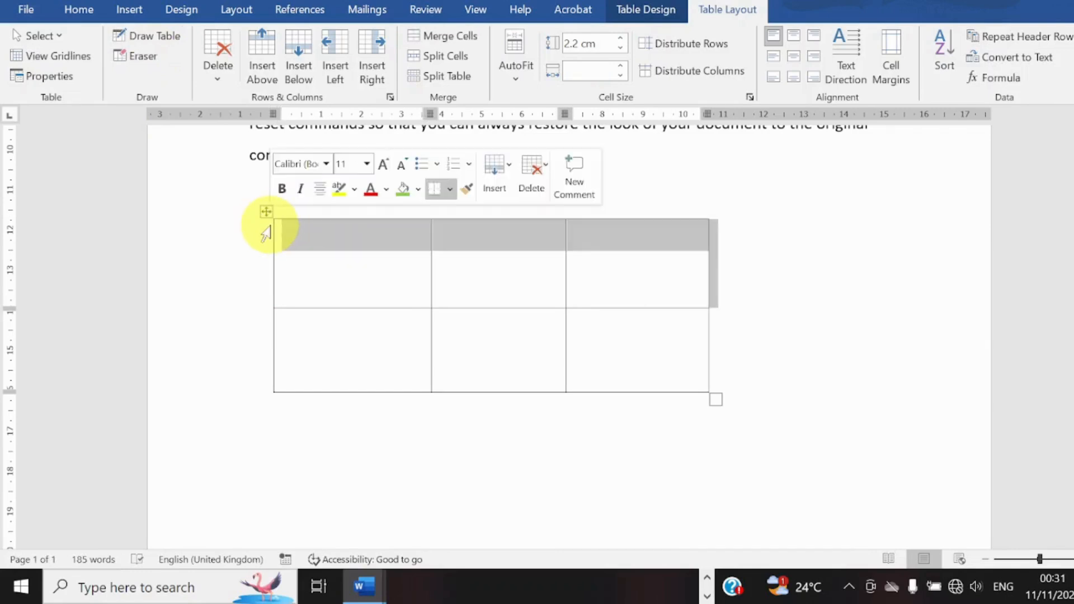
Step: Undo the dividing lines and the drawn table itself
key("ctrl+z")
key("ctrl+z")
key("ctrl+z")
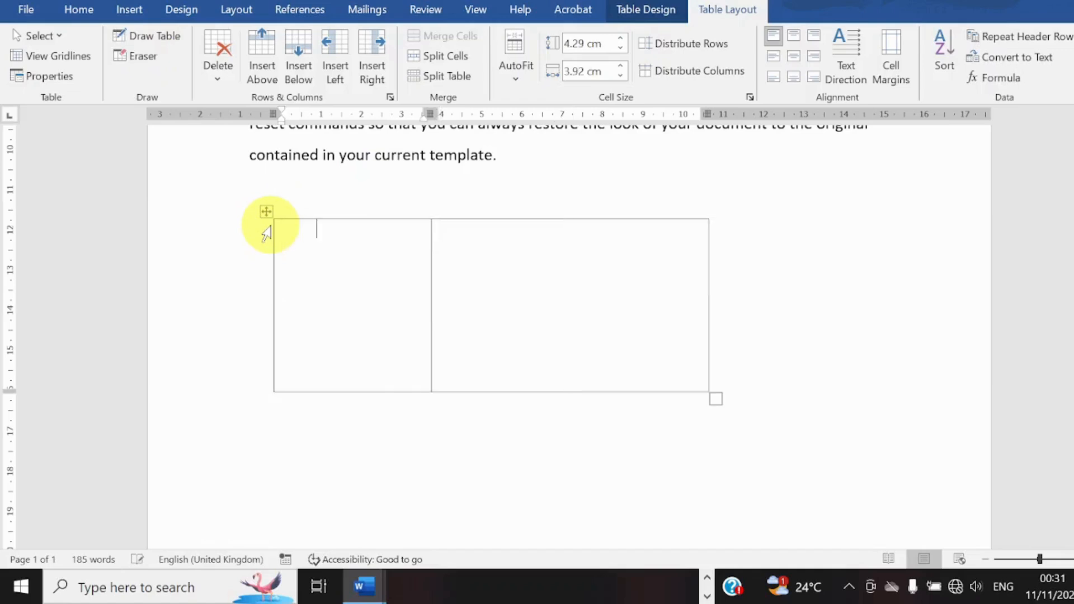
key("ctrl+z")
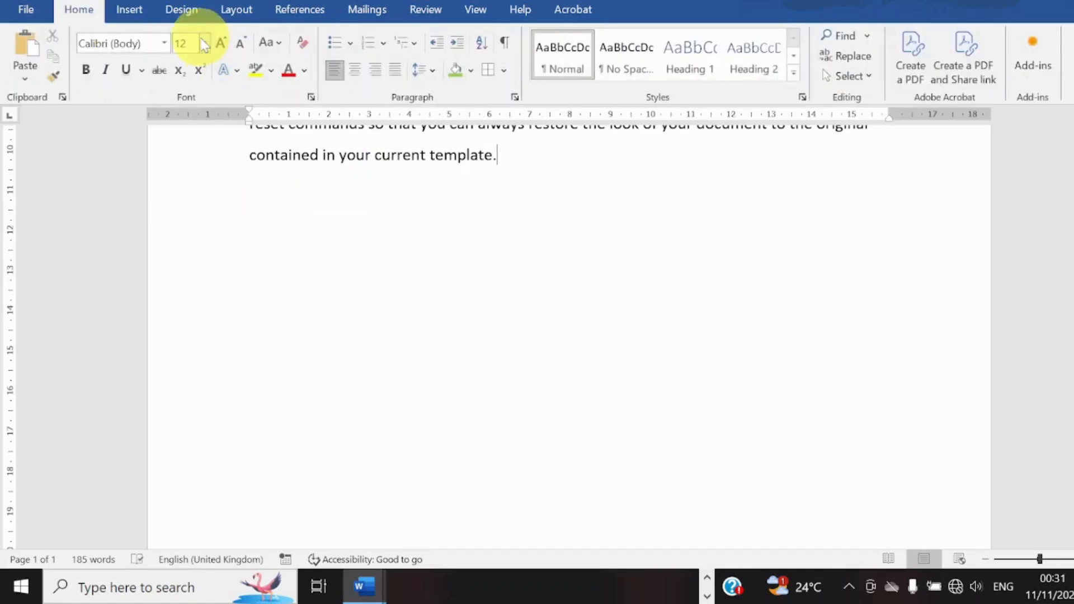
Step: Browse the pictures stored on this device, and close the file browser without inserting one
left_click(140, 20)
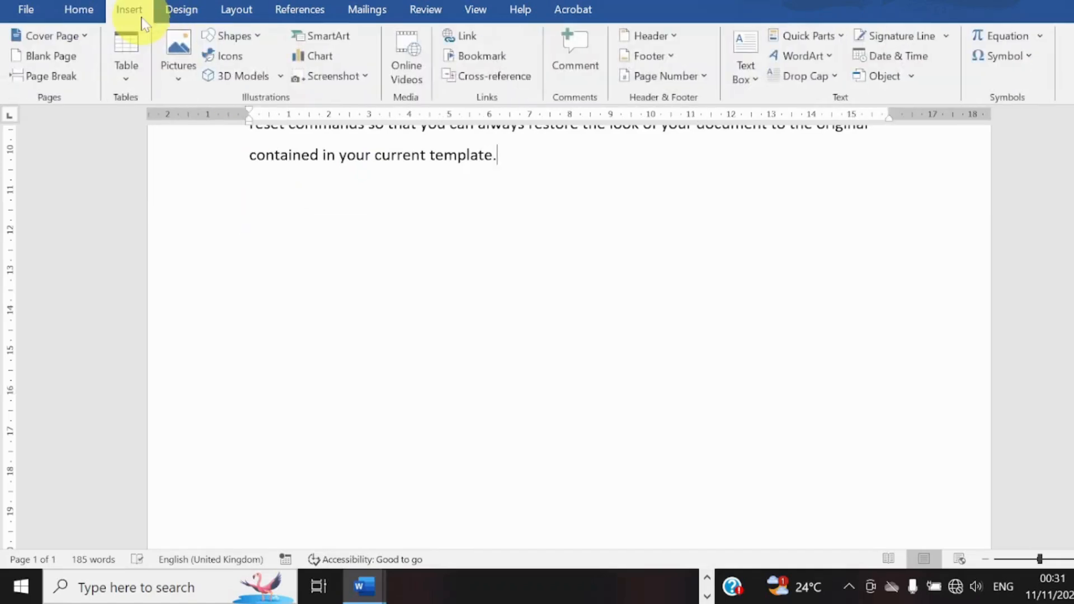
left_click(182, 82)
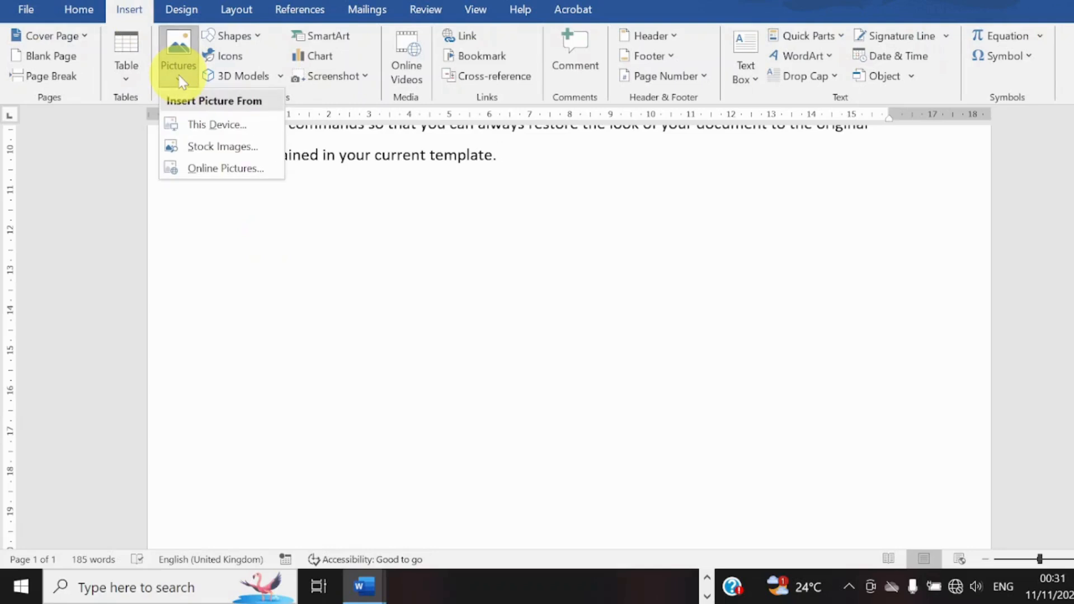
left_click(227, 126)
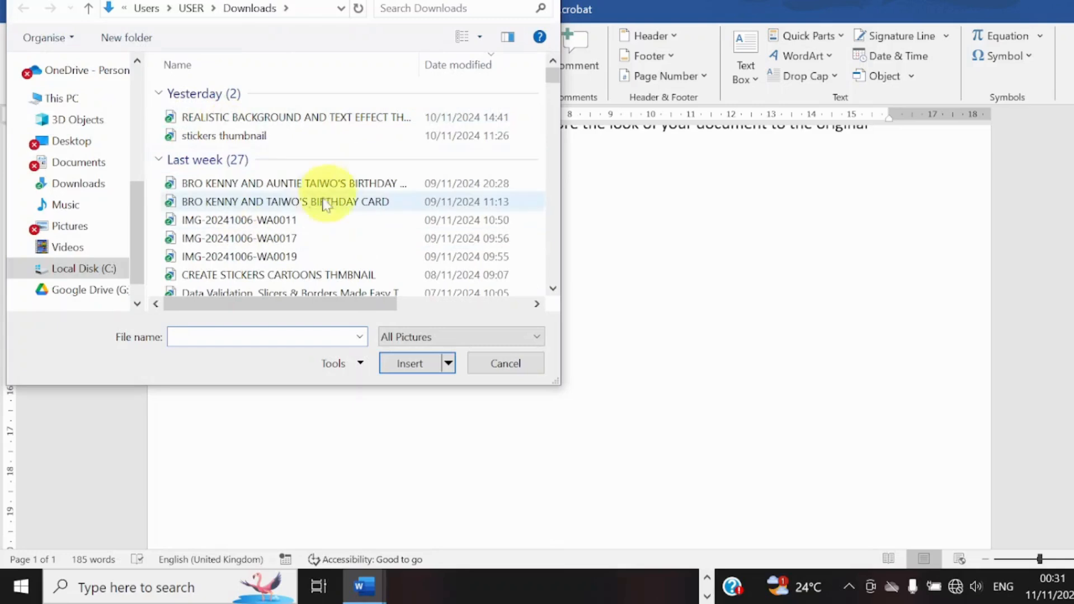
left_click(545, 0)
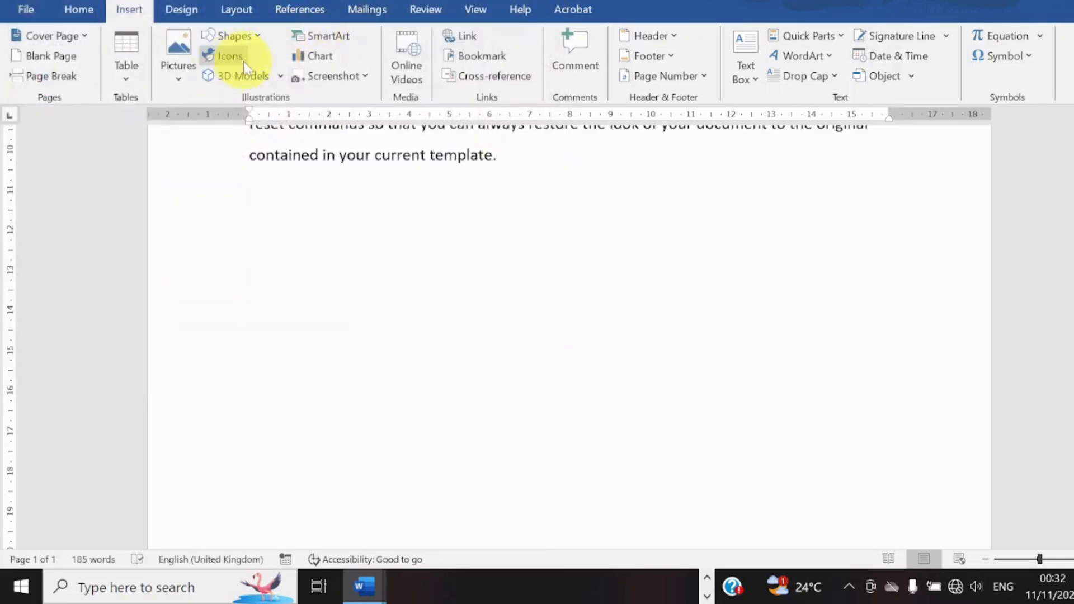
Step: Insert a Continuous Cycle SmartArt graphic from the Cycle category below the last paragraph
left_click(333, 35)
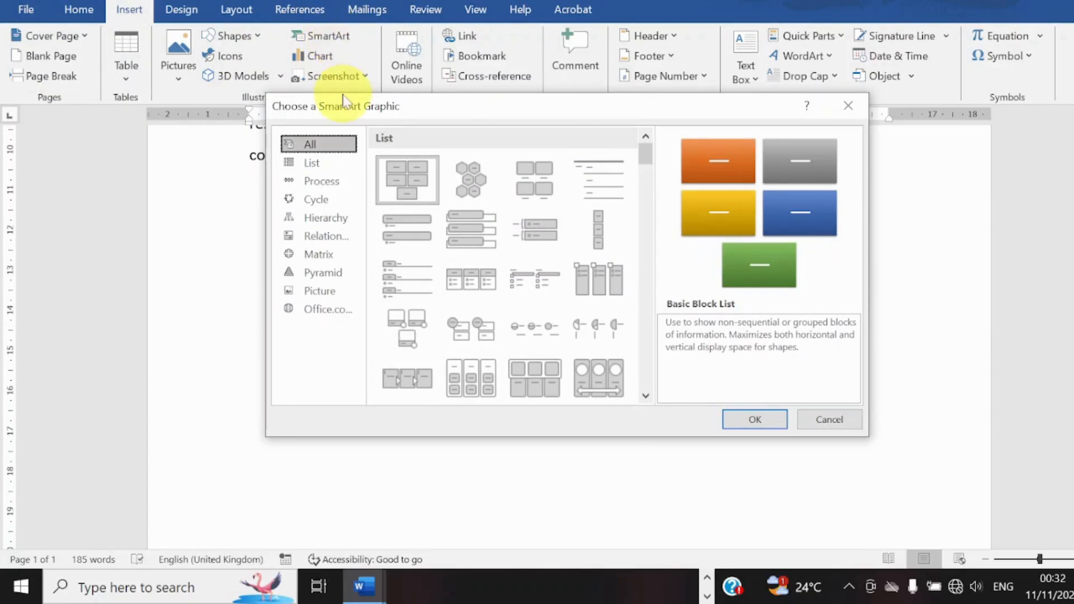
left_click(329, 165)
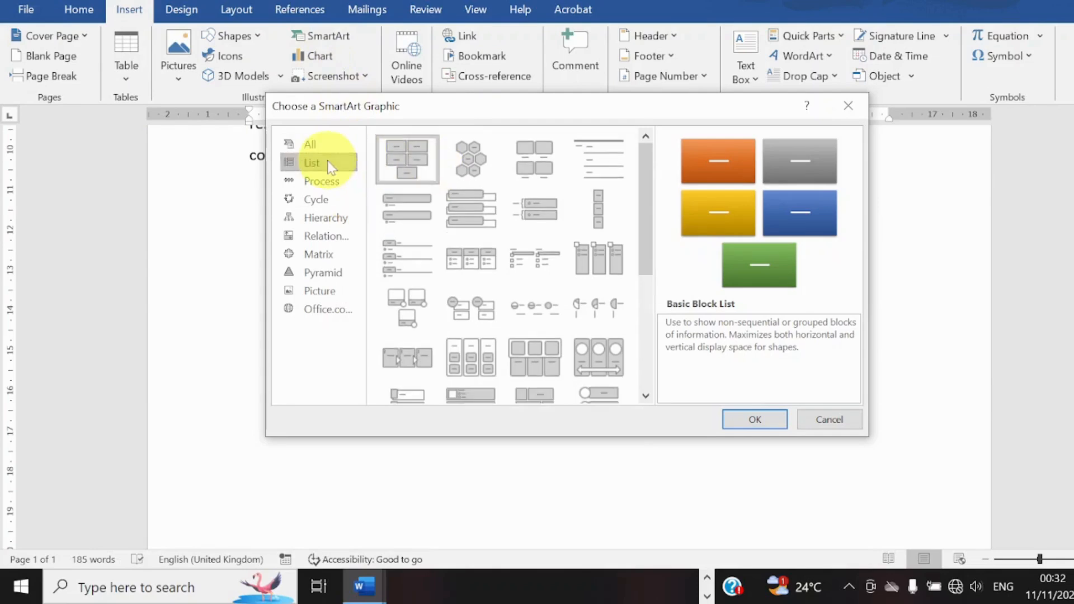
left_click(307, 198)
left_click(419, 209)
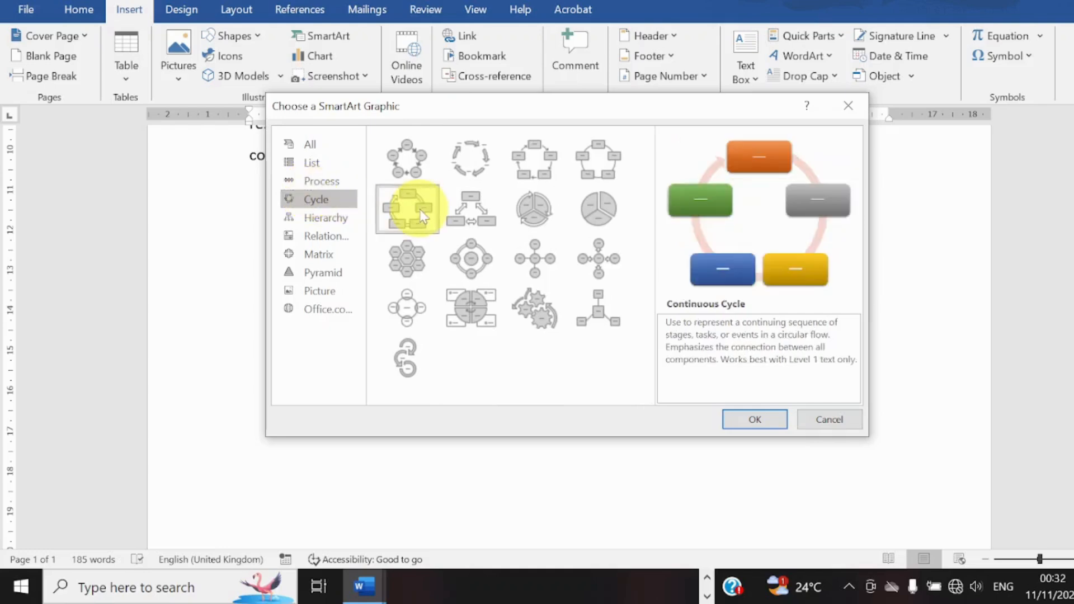
left_click(754, 419)
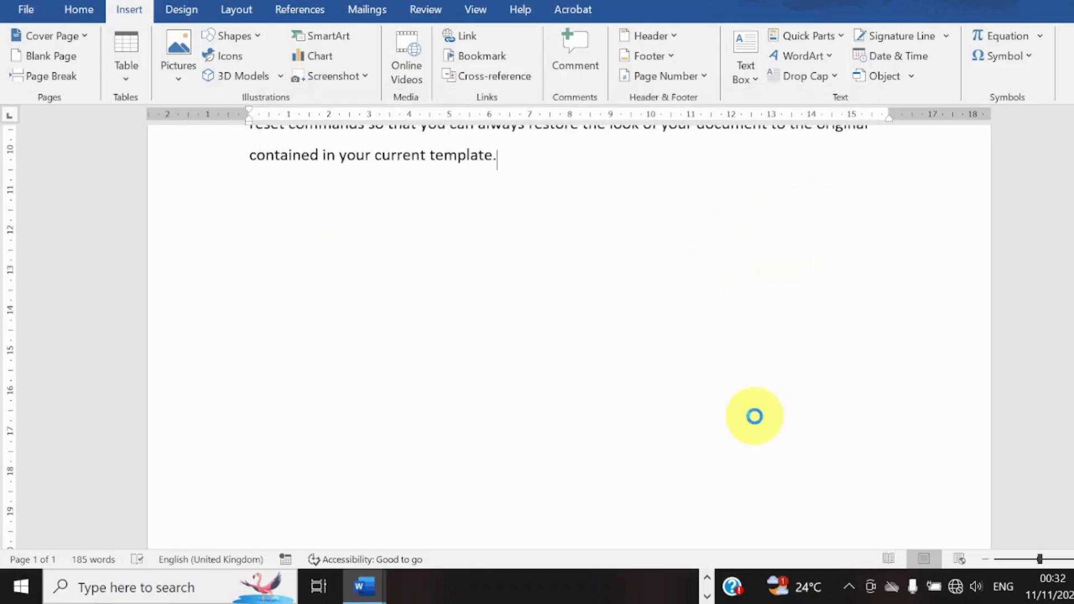
Step: Activate the text placeholders in the cycle's top, upper-right and upper-left shapes one after another
left_click(553, 221)
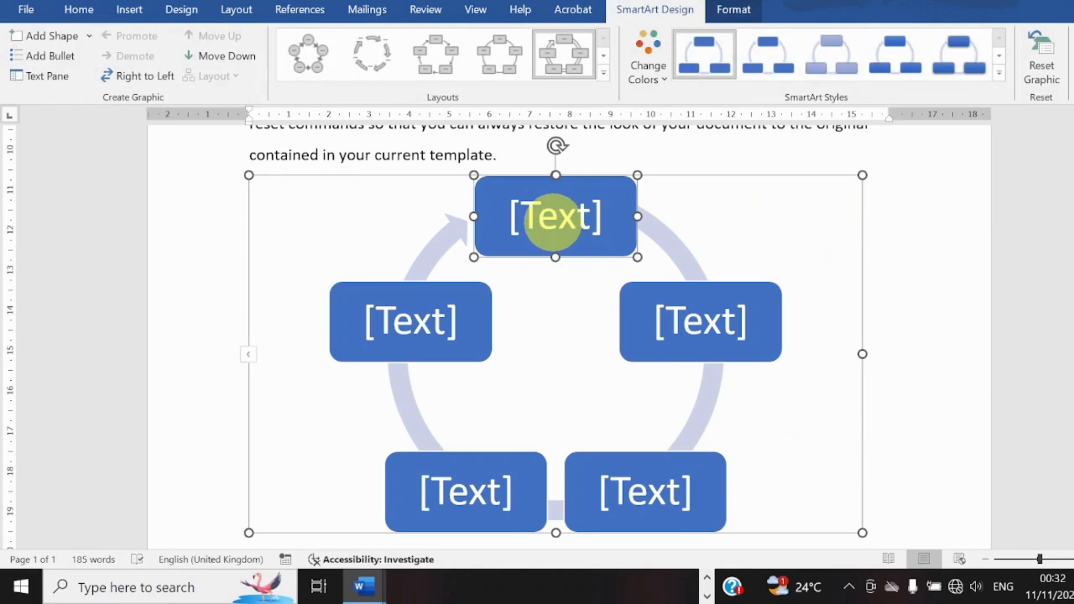
left_click(684, 306)
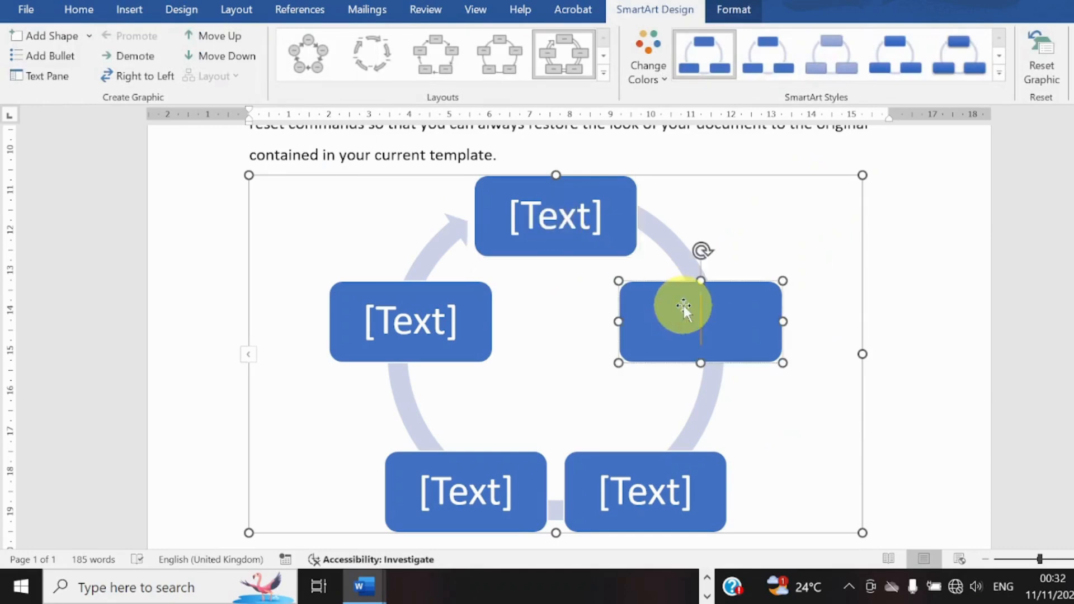
left_click(397, 302)
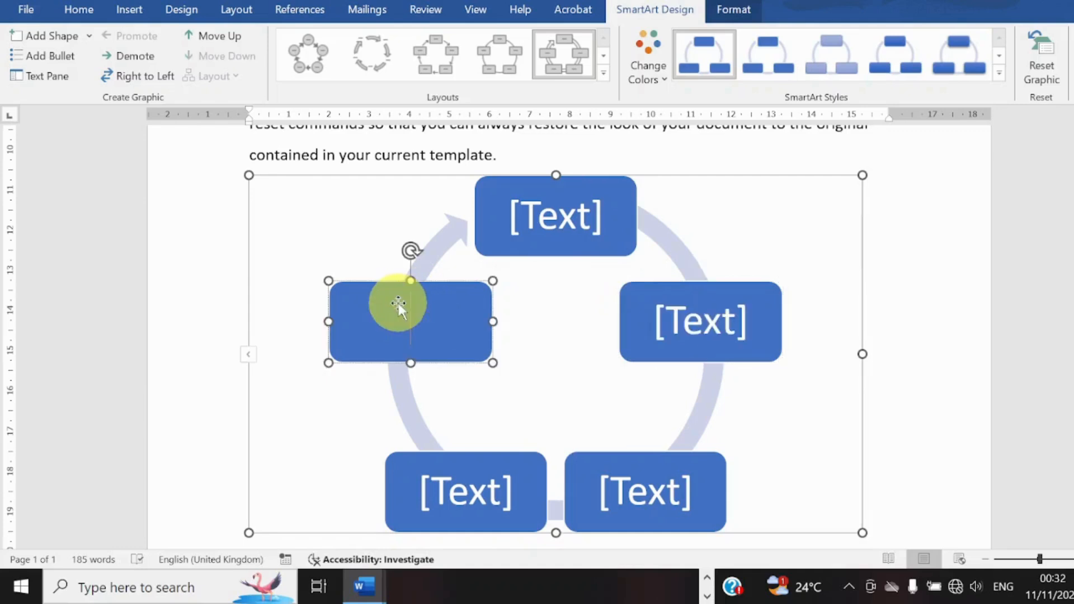
Step: Undo the insertion of the Continuous Cycle SmartArt graphic below the last paragraph
left_click(701, 295)
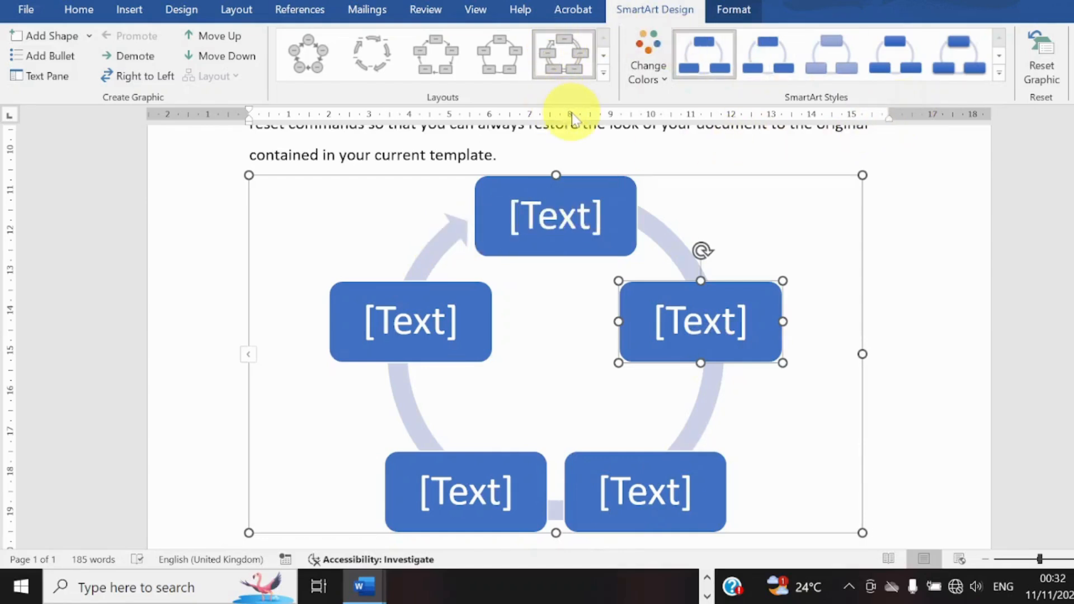
key("ctrl+z")
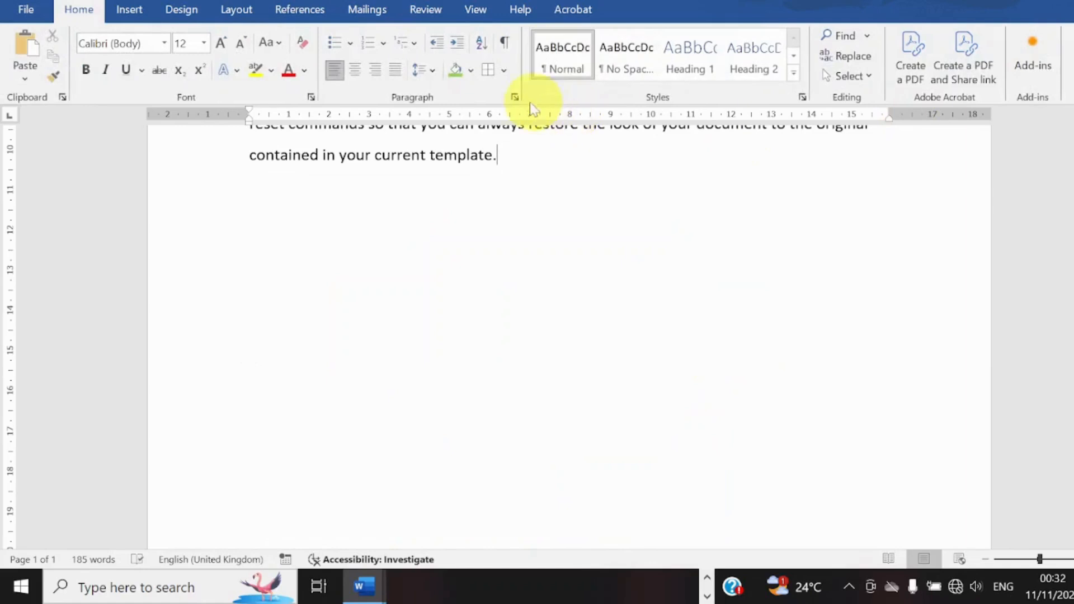
Step: Open the page header for editing and enter the title "DISTILLING INSIGHTS"
left_click(142, 19)
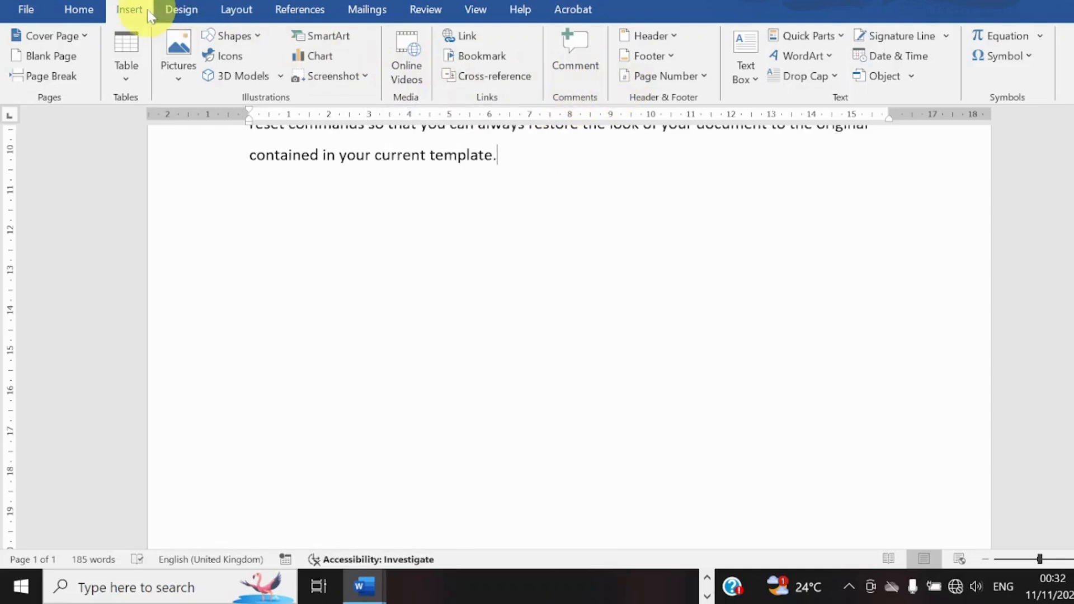
left_click(676, 35)
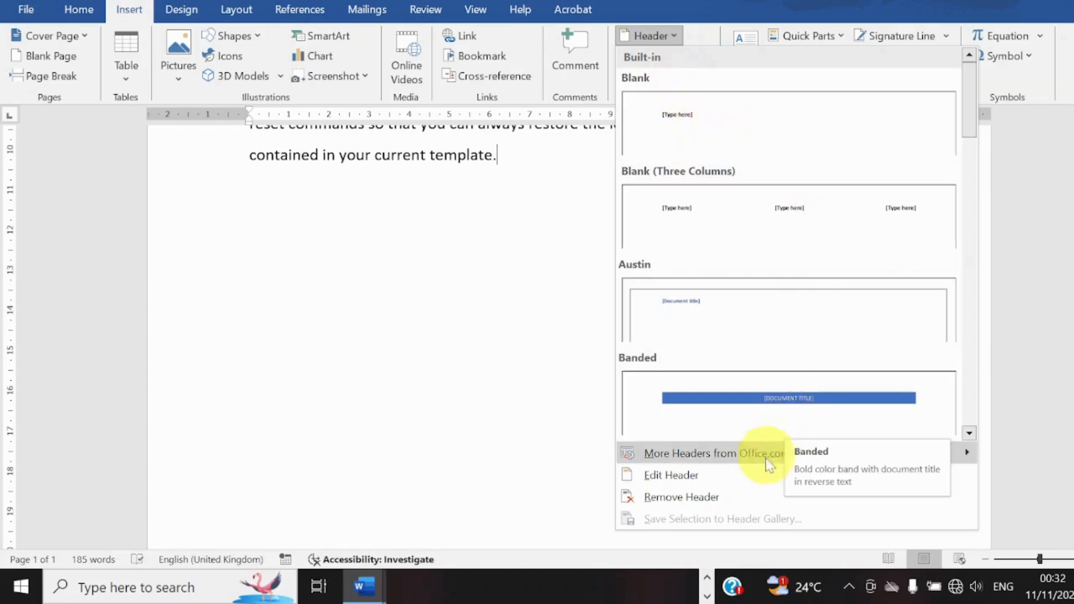
left_click(748, 483)
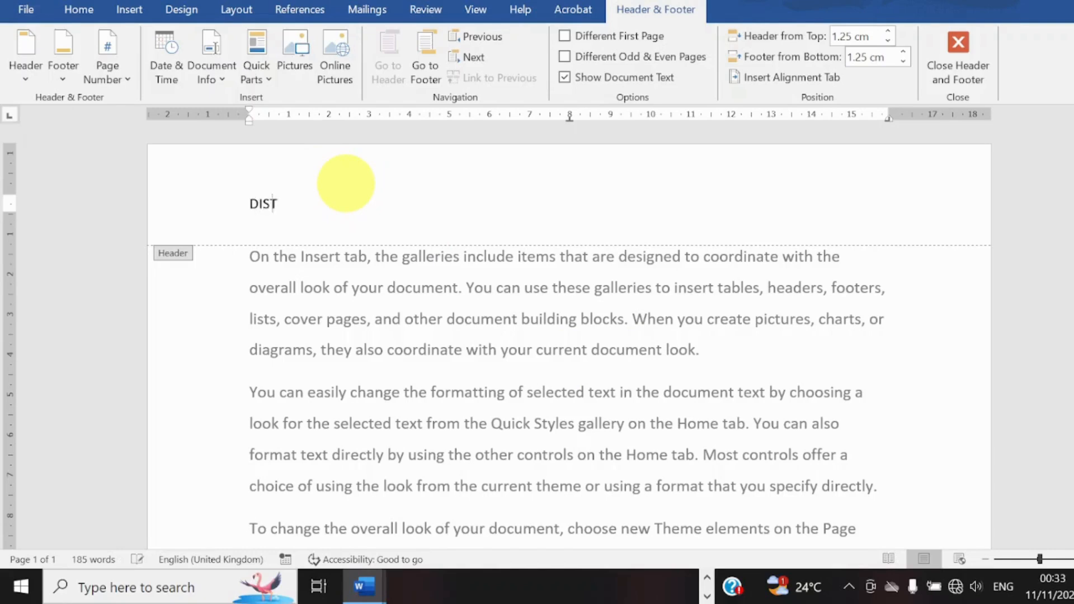
type("NG INSIGHTS")
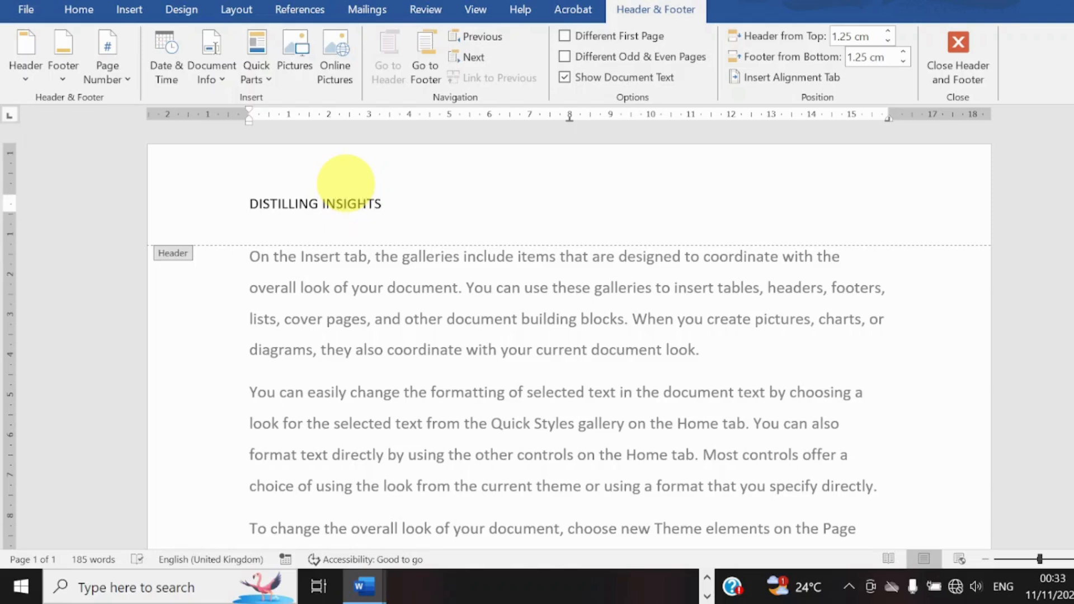
Step: Format the header title in the Algerian font at size 48, trying size 26 first
triple_click(346, 190)
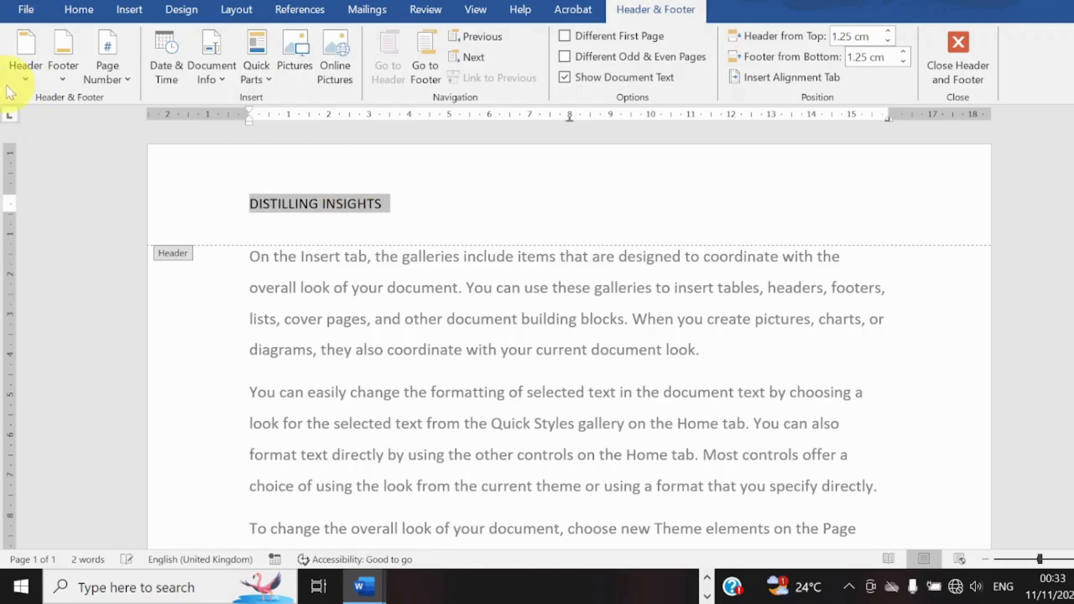
left_click(83, 11)
left_click(204, 43)
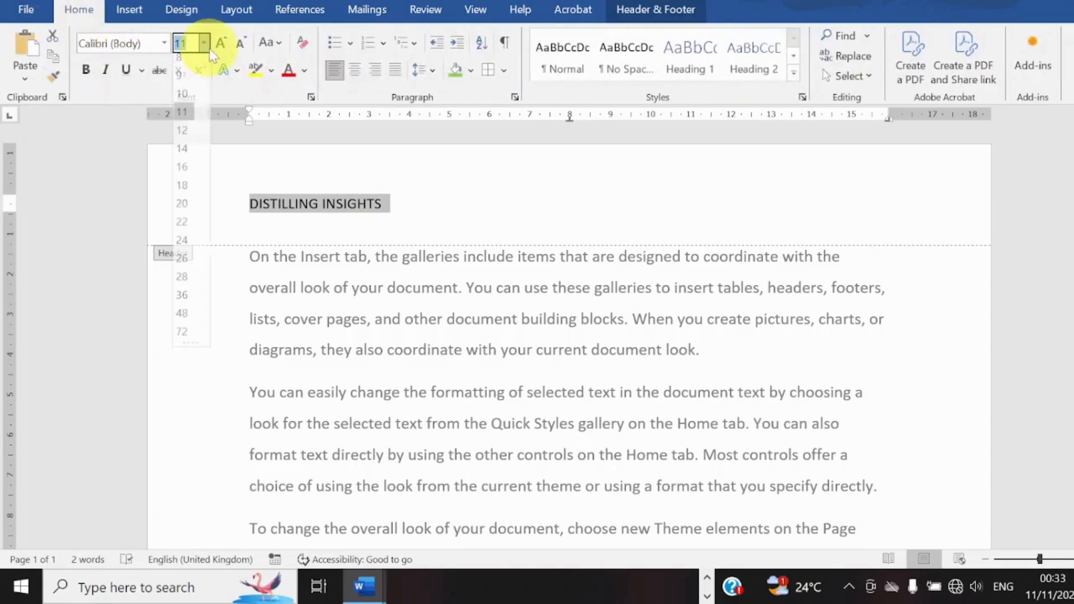
left_click(189, 267)
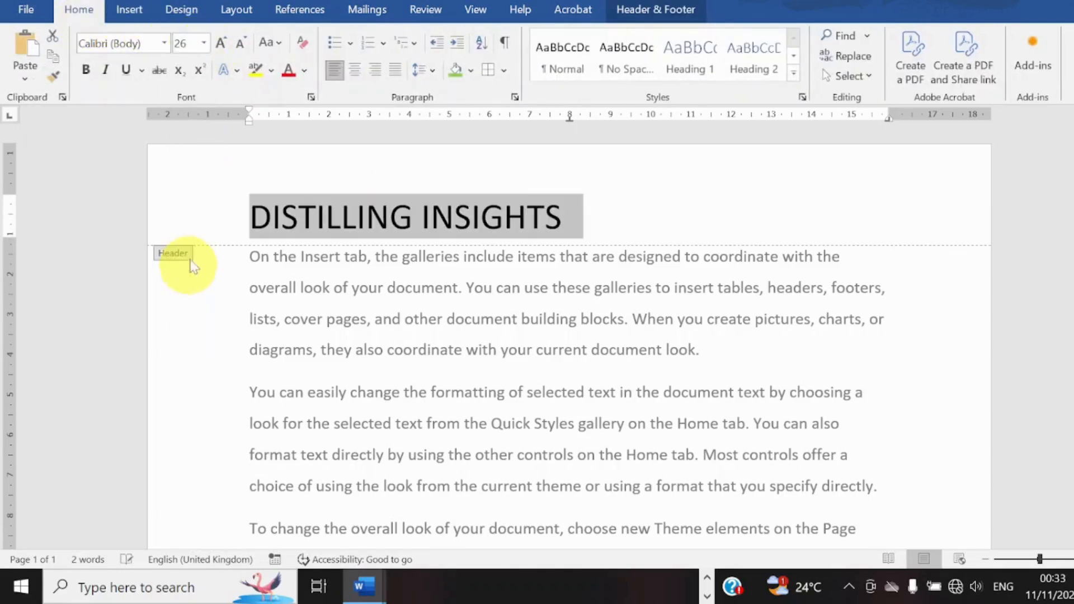
left_click(204, 43)
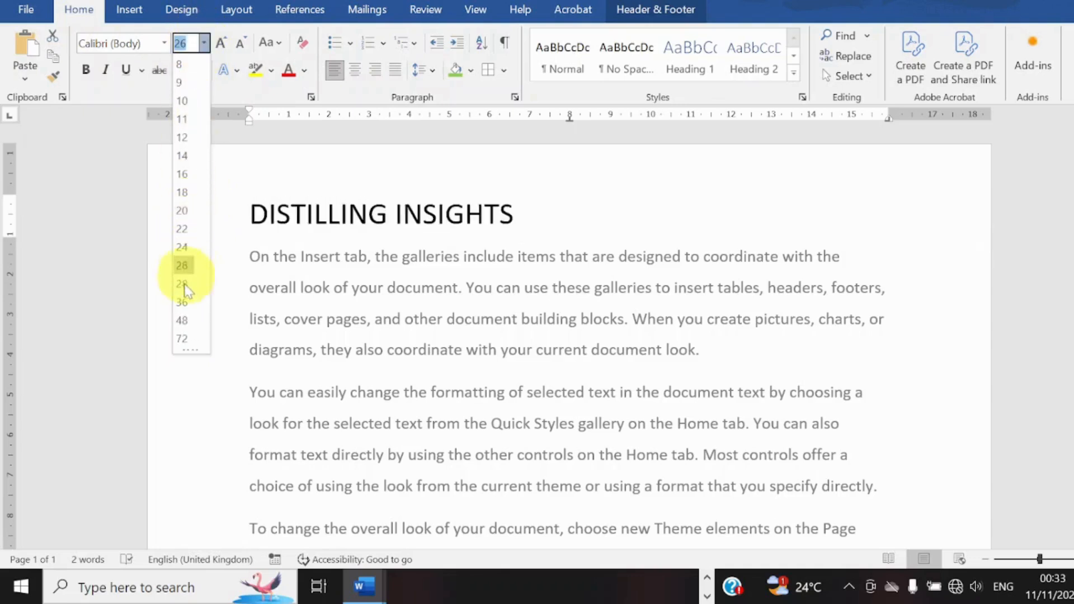
left_click(184, 321)
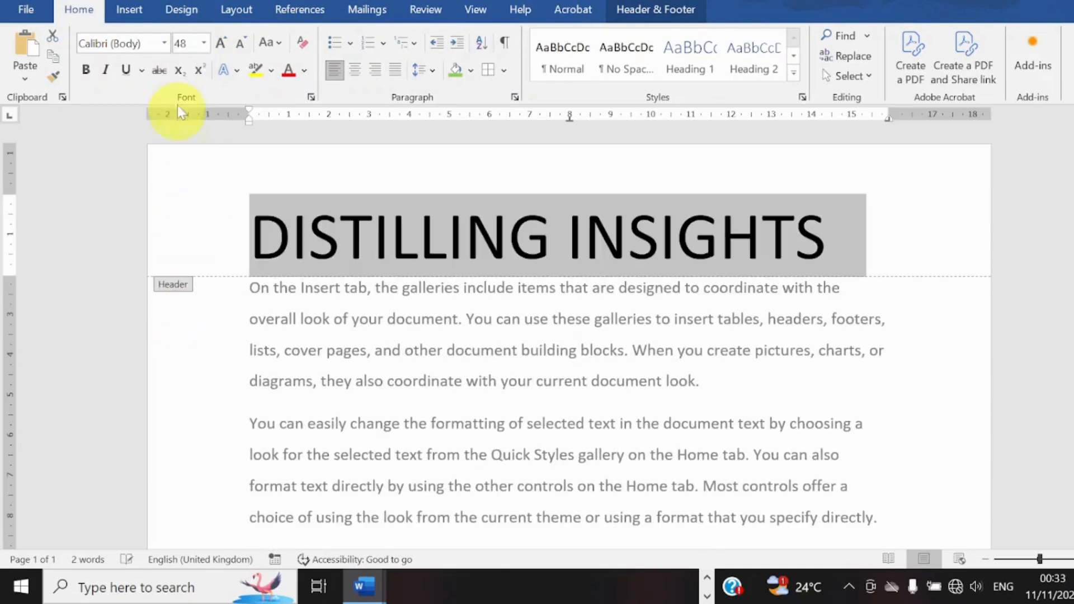
left_click(164, 43)
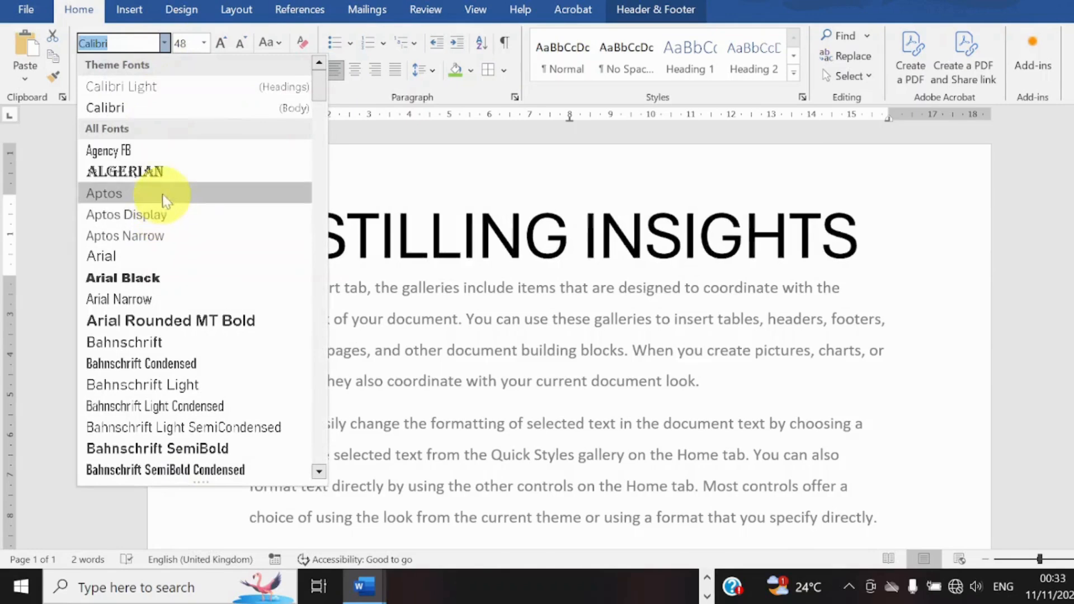
left_click(162, 179)
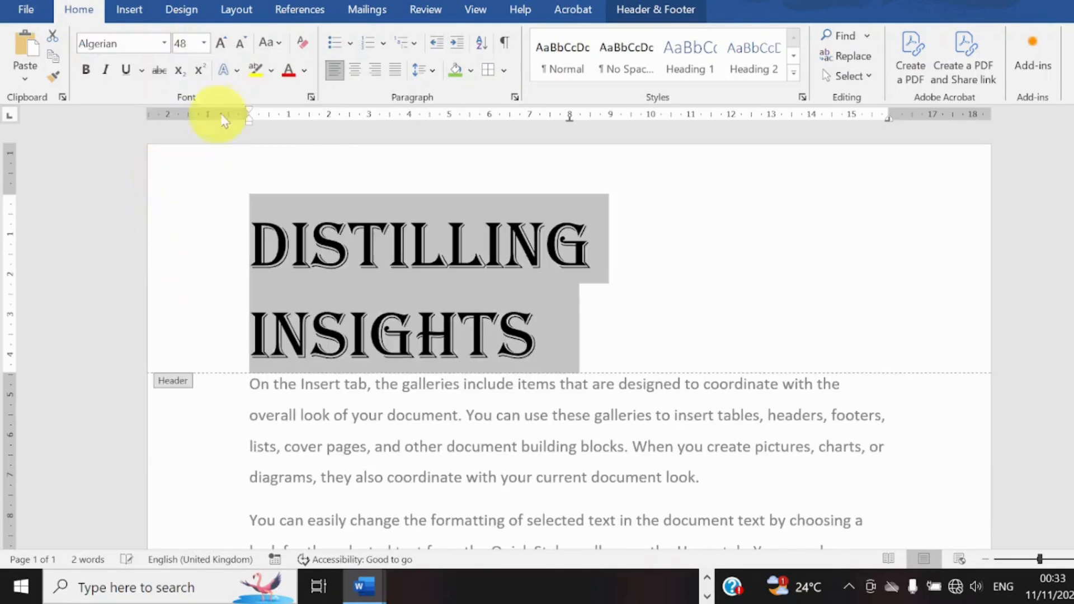
Step: Set the header title's font size to 36 and centre it on the page
left_click(205, 43)
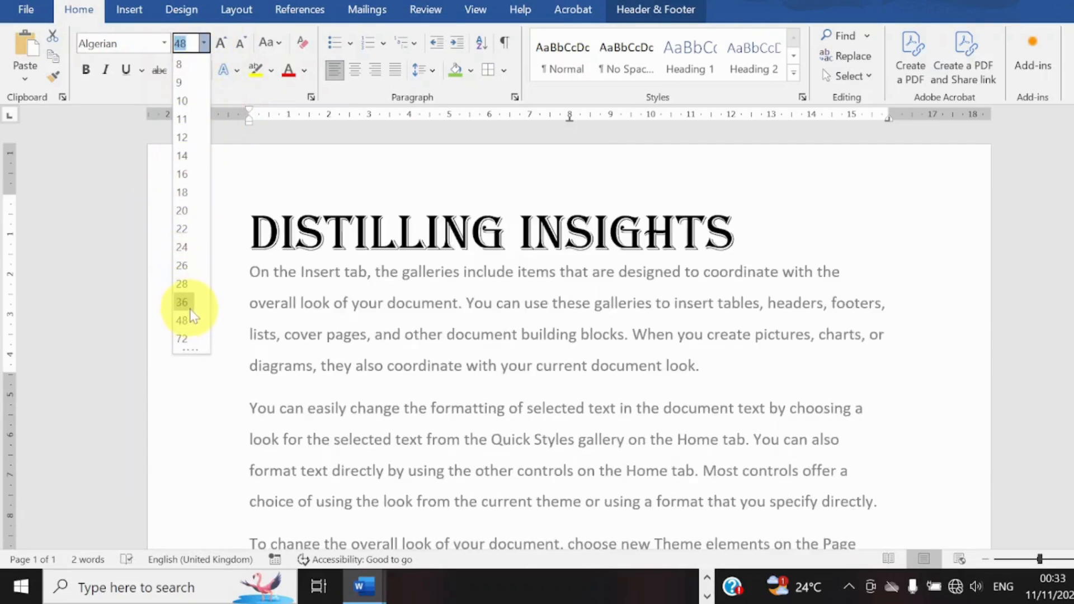
left_click(189, 304)
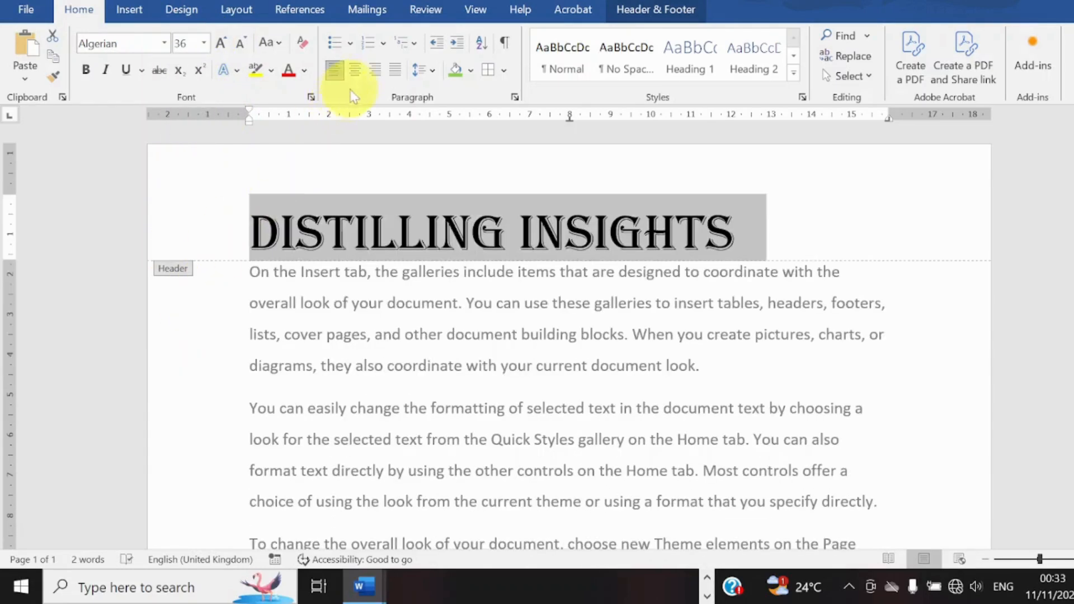
left_click(355, 71)
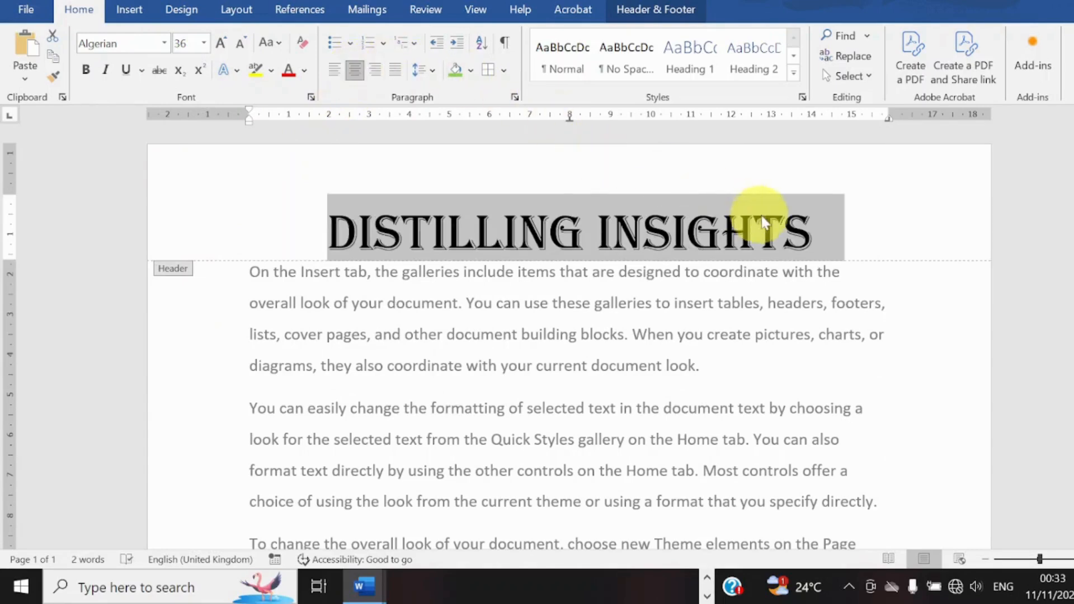
left_click(844, 233)
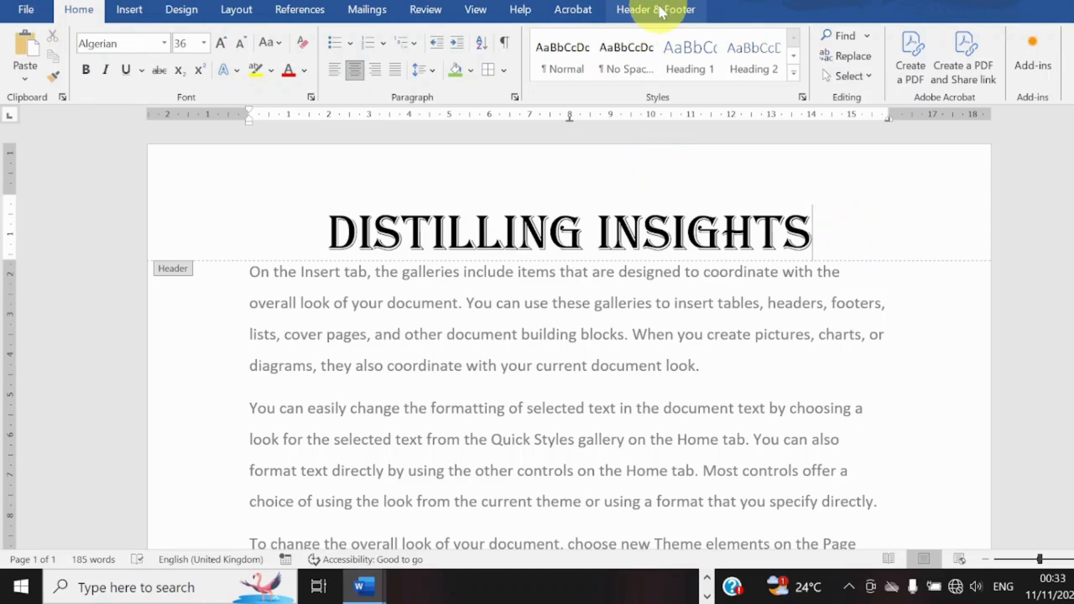
Step: Open the page footer for editing and enter the text "Distilling insights real time..."
left_click(132, 11)
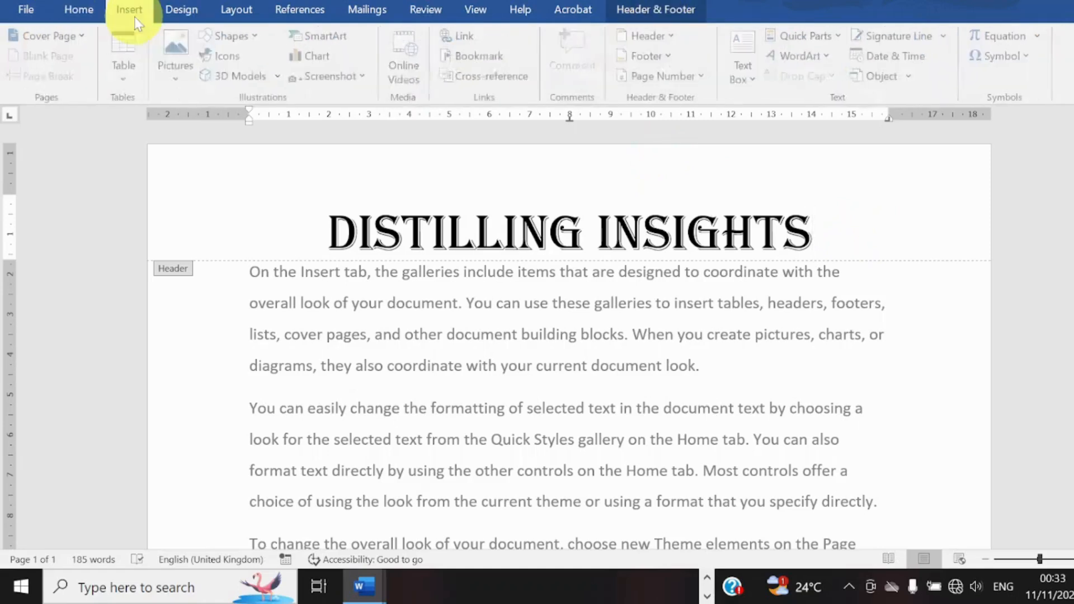
left_click(642, 61)
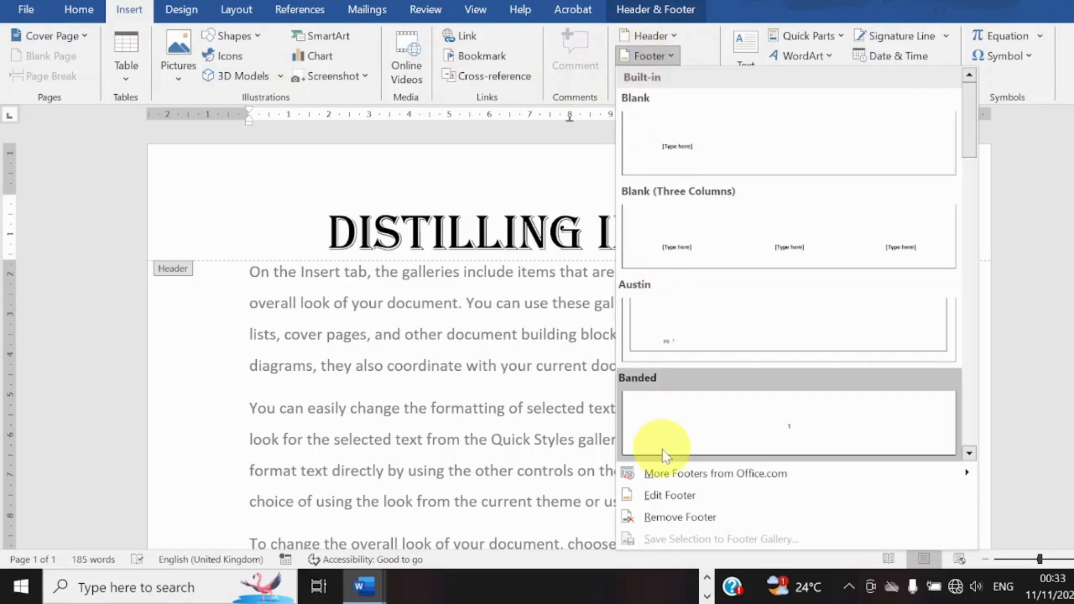
left_click(671, 494)
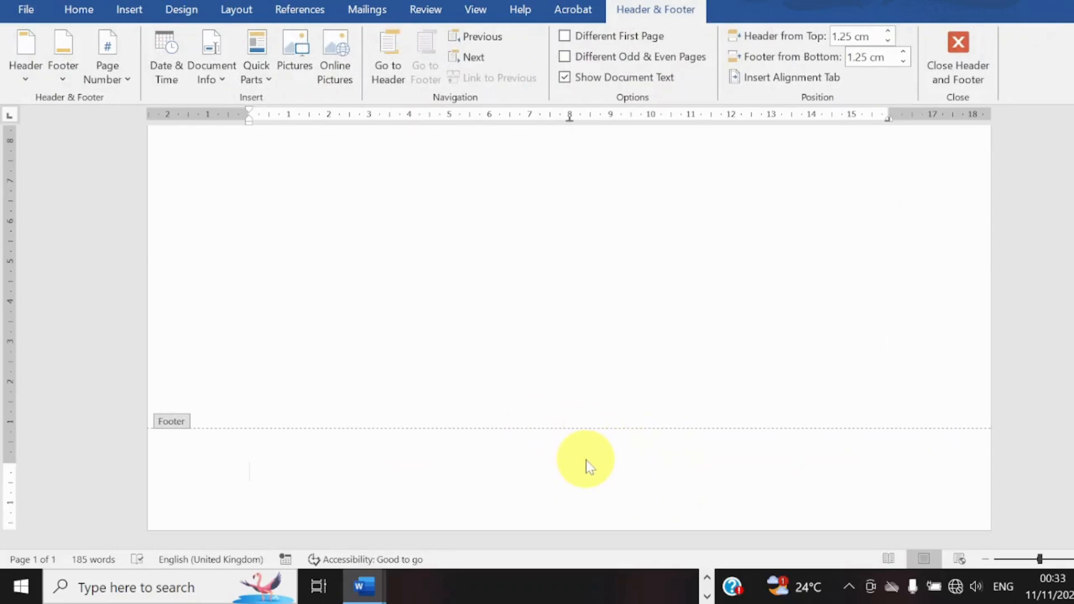
type("E")
key("BackSpace")
key("BackSpace")
key("BackSpace")
type("Distilling inights ")
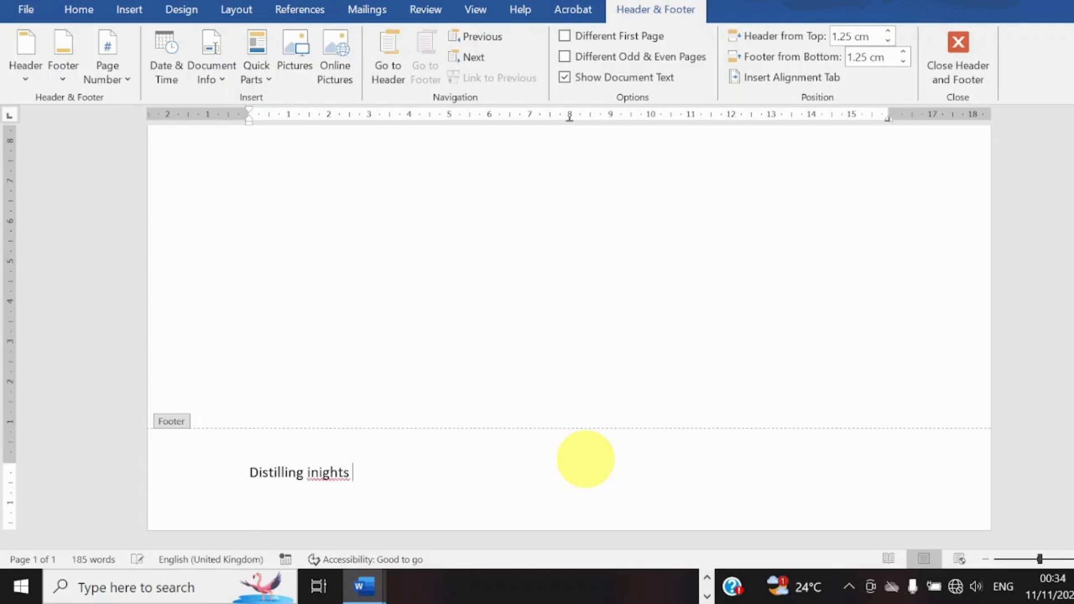
type("rea")
type("s")
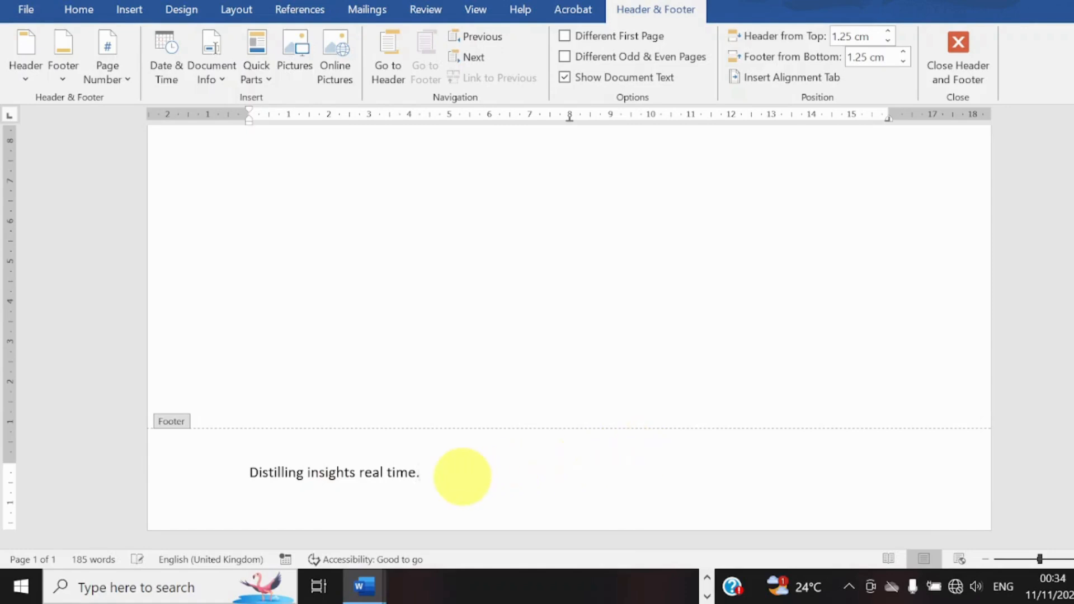
Step: Make the whole footer text italic and set its font size to 24
triple_click(459, 477)
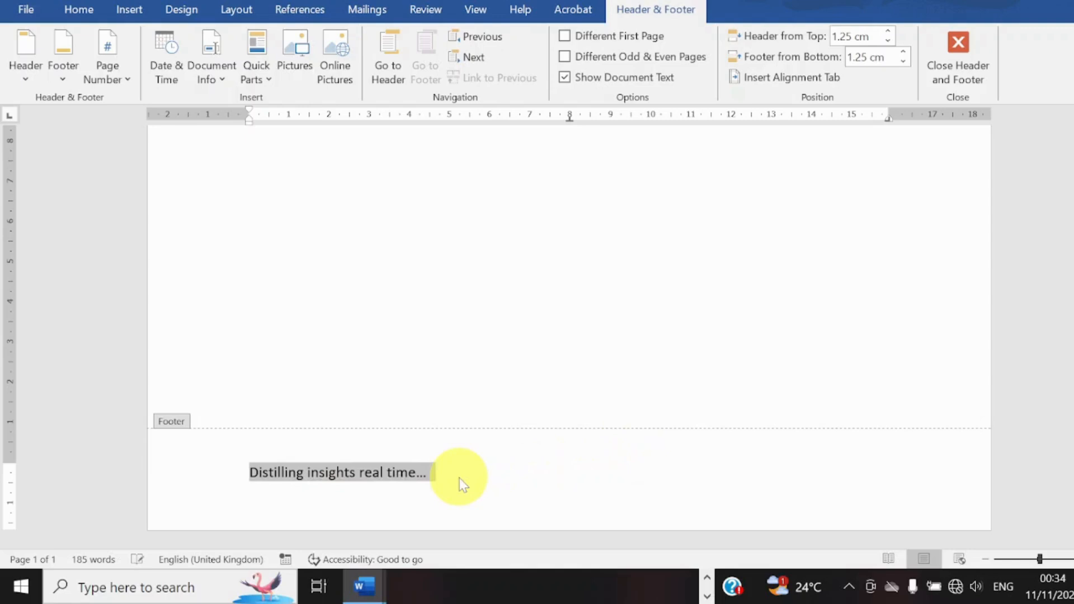
left_click(78, 10)
left_click(105, 70)
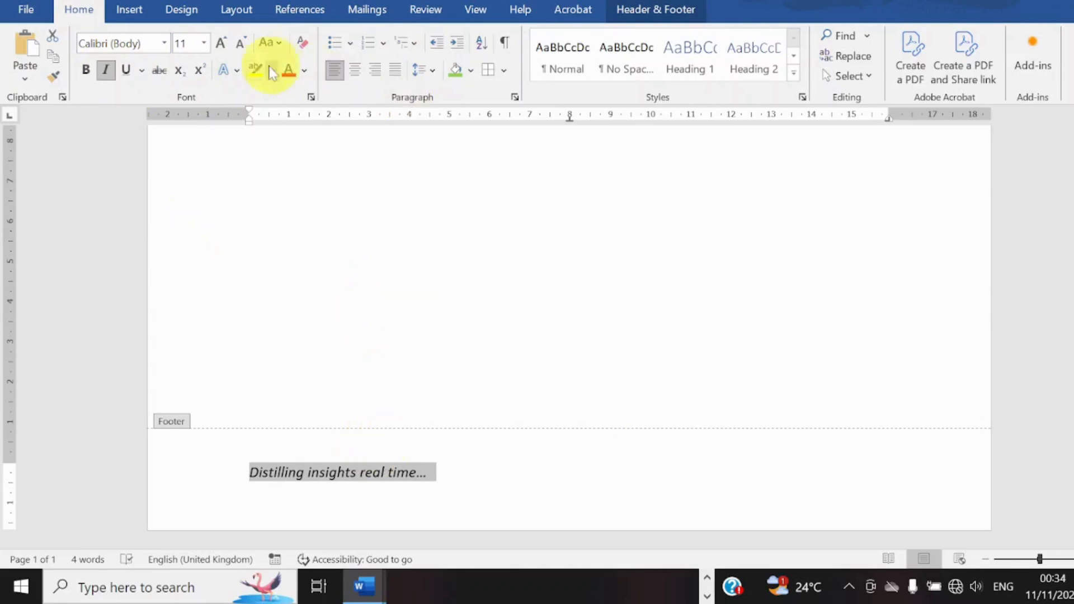
left_click(205, 43)
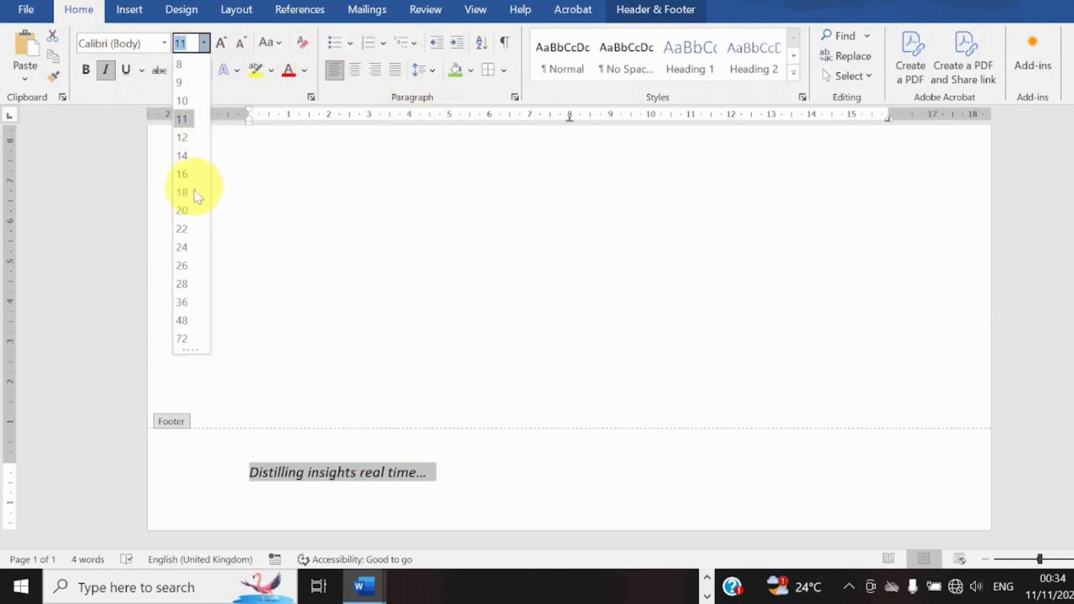
left_click(184, 240)
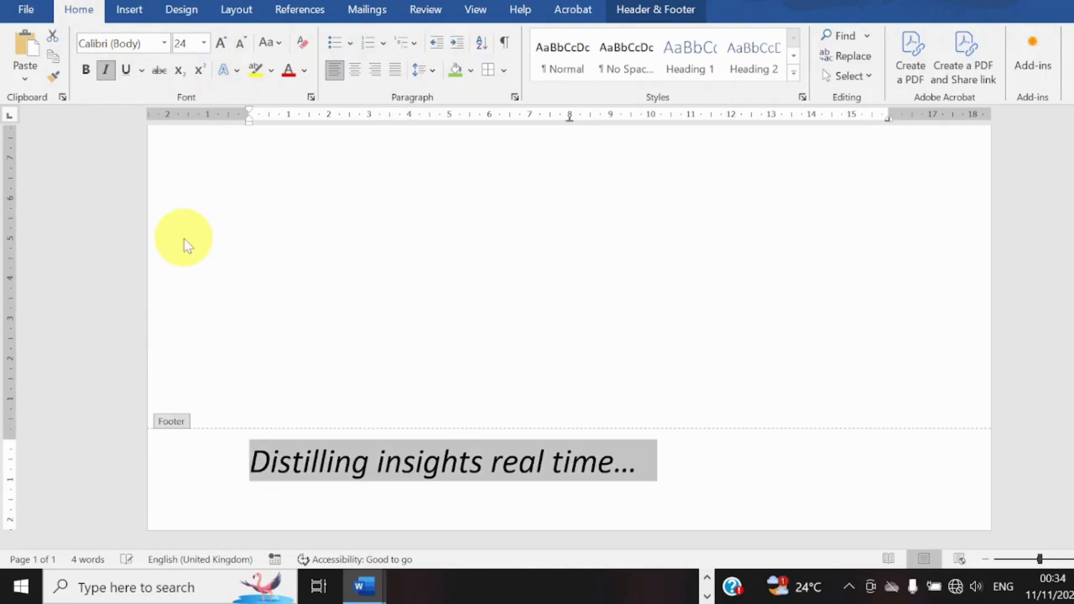
Step: Change the footer text's font to Brush Script MT and deselect the text
left_click(164, 43)
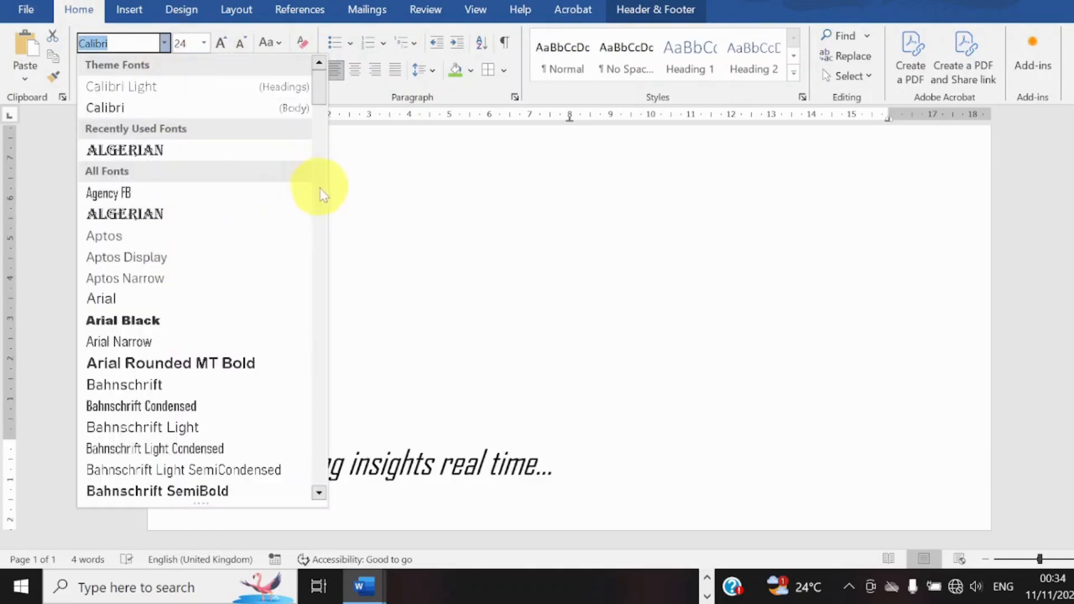
left_click_drag(316, 104, 302, 151)
scroll(302, 157, "down", 4)
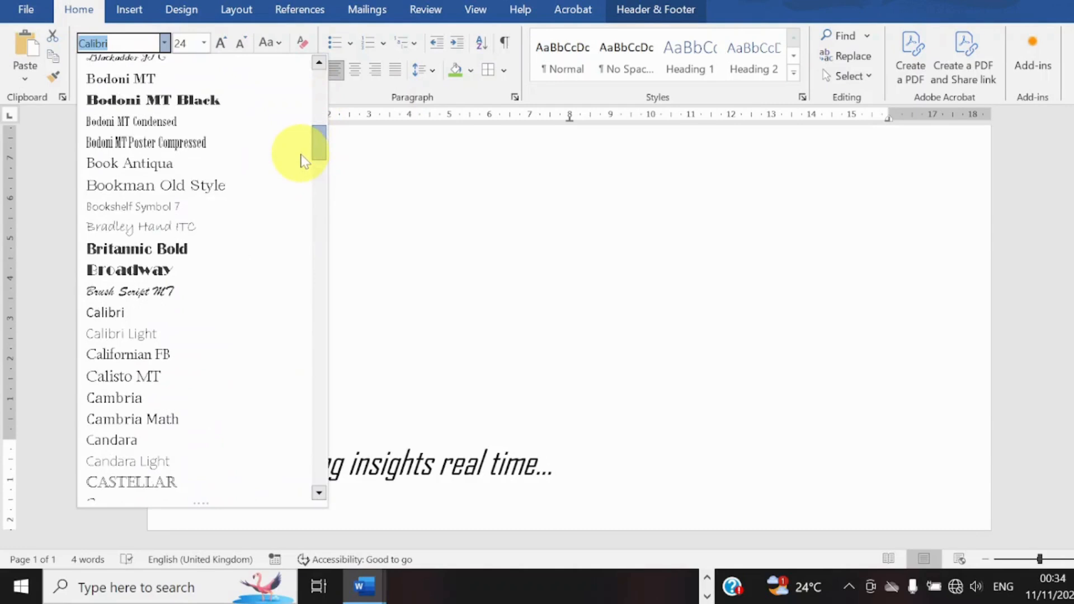
left_click(180, 292)
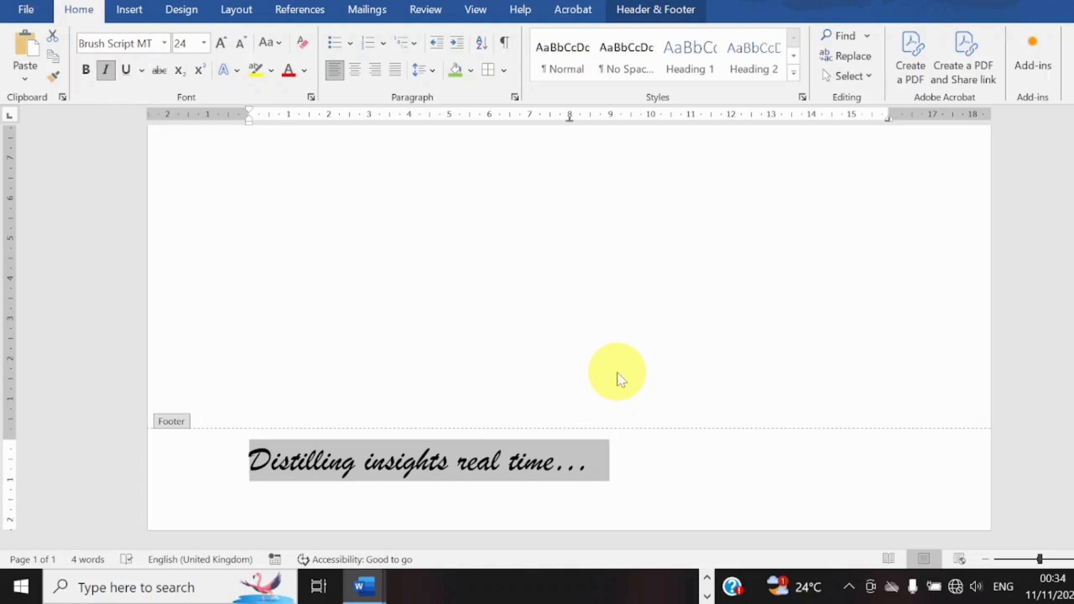
left_click(723, 473)
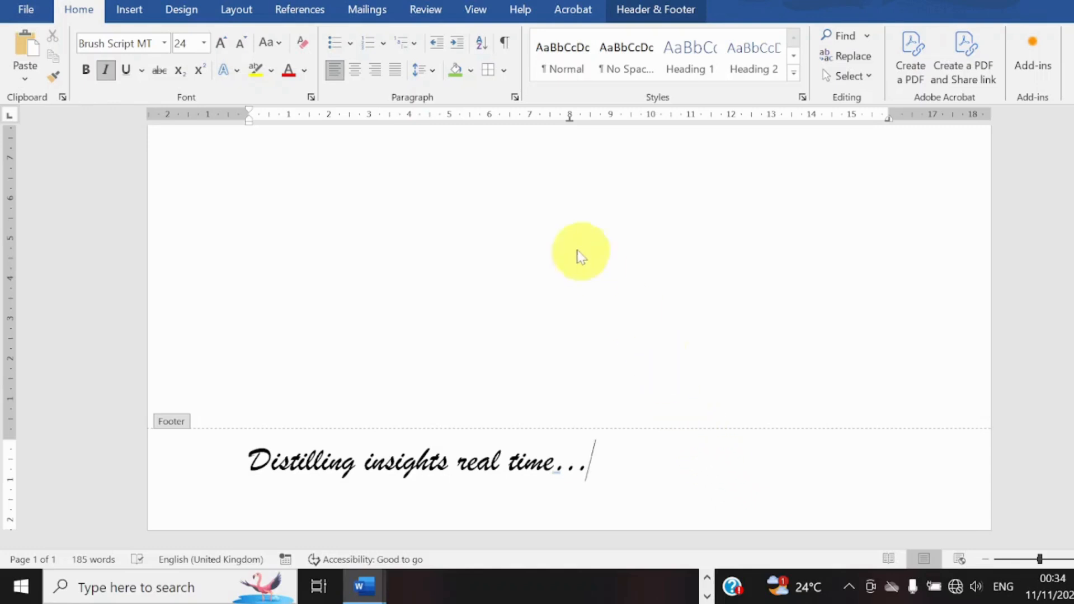
Step: Insert a centred page number at the bottom of the page using the Plain Number 2 style
left_click(130, 10)
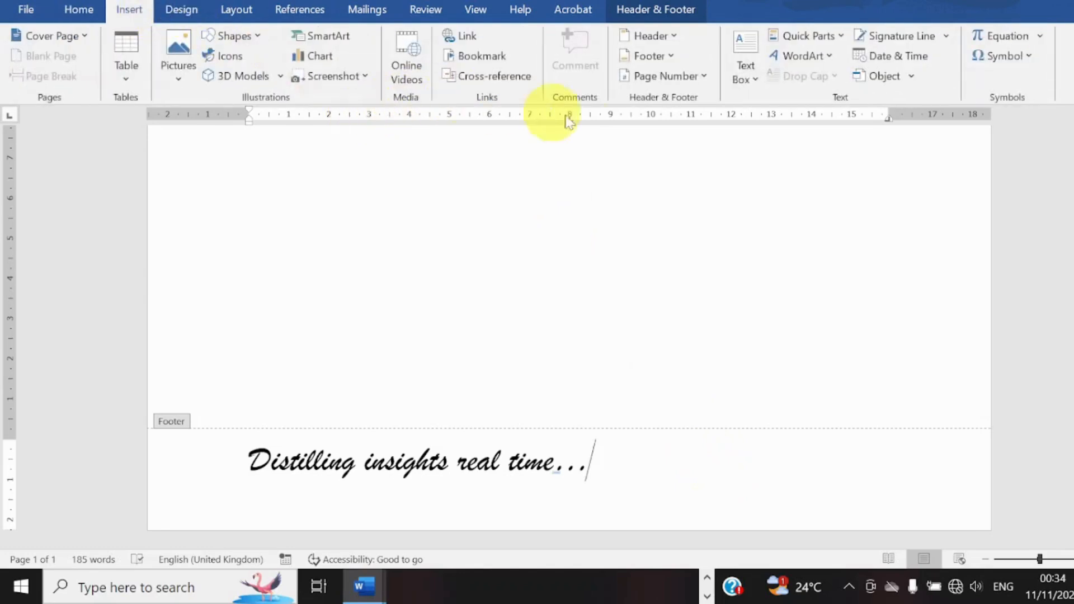
left_click(698, 85)
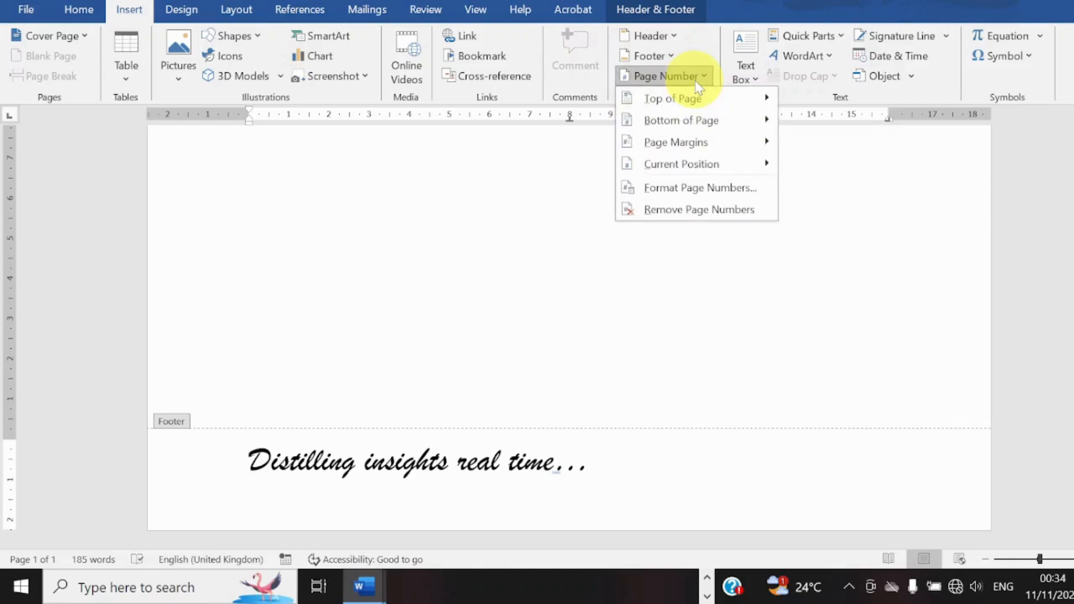
mouse_move(706, 99)
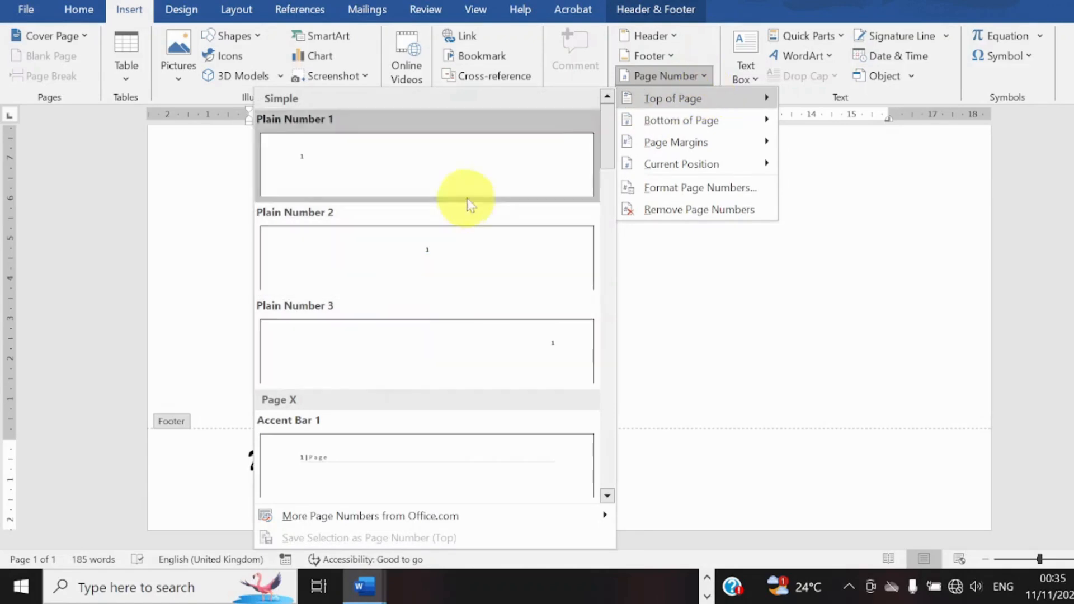
mouse_move(694, 127)
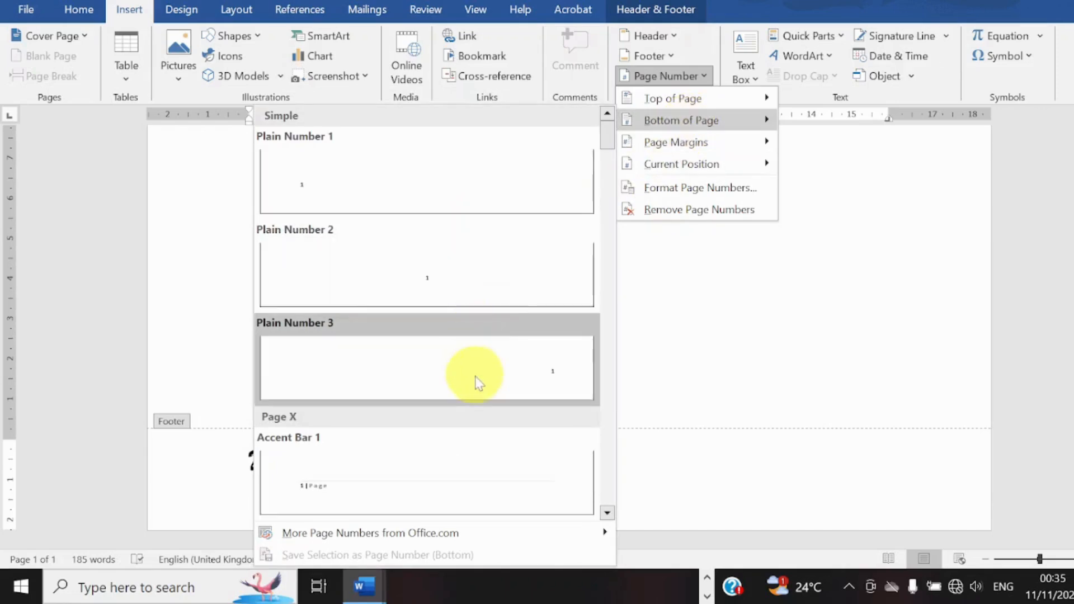
left_click(471, 284)
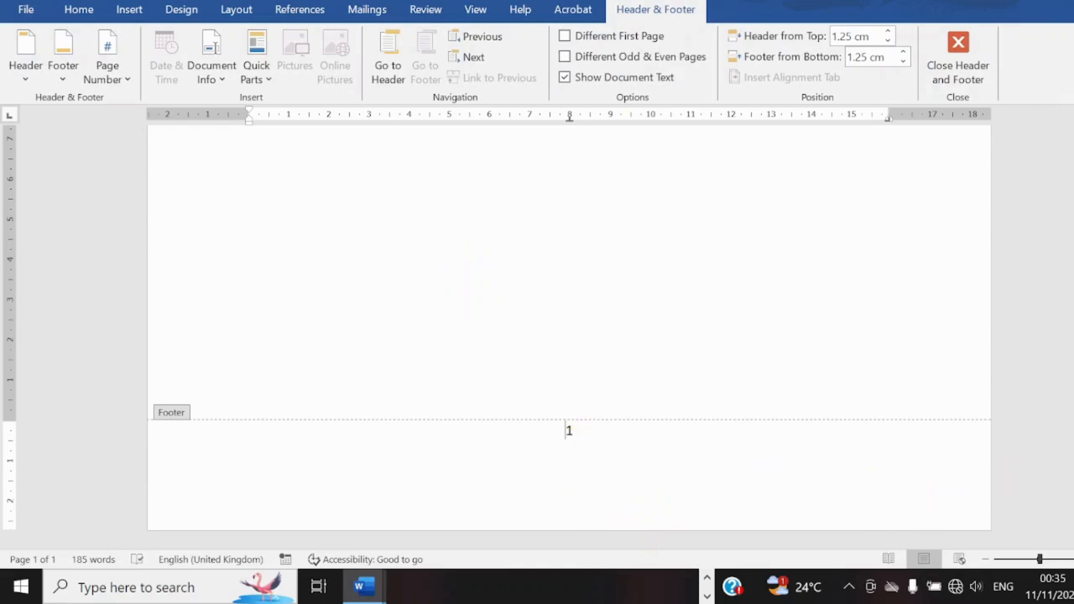
Step: Leave footer editing and check the header text and page number on the page
scroll(569, 336, "up", 12)
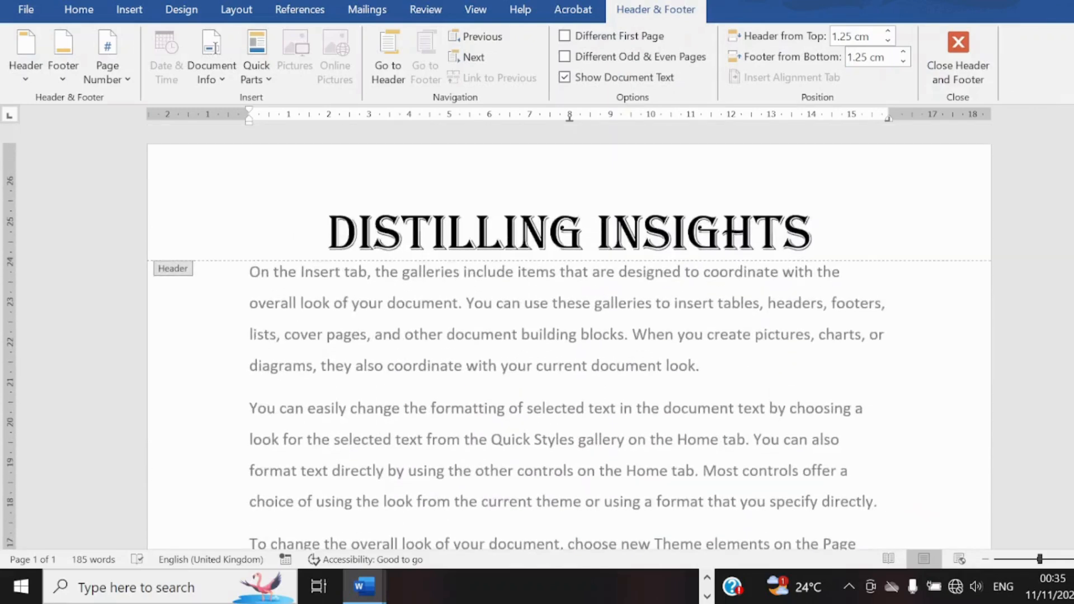
scroll(569, 336, "down", 6)
scroll(569, 336, "down", 6)
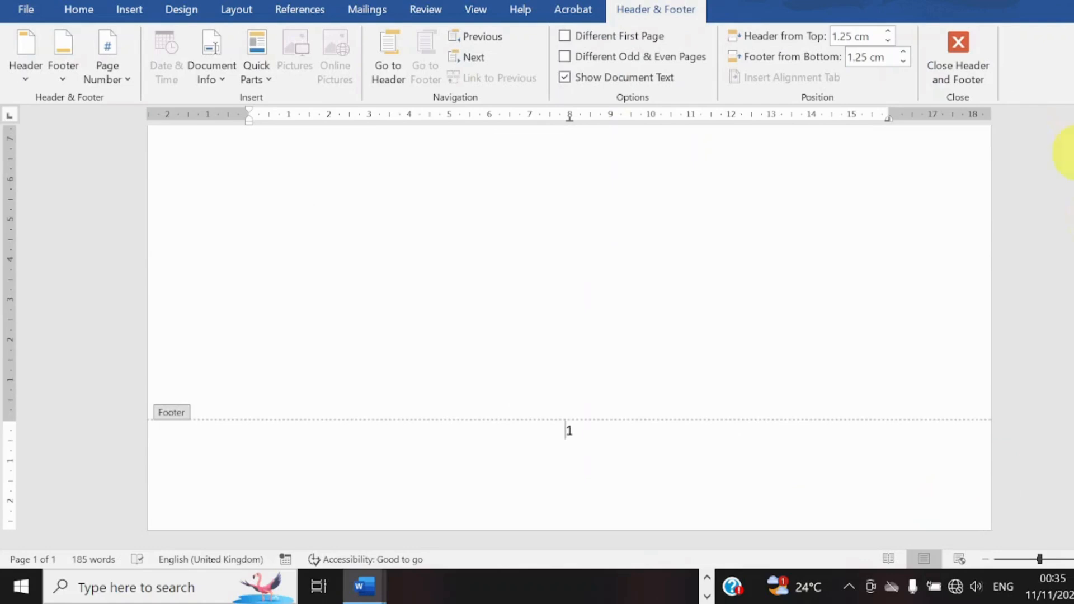
left_click(958, 55)
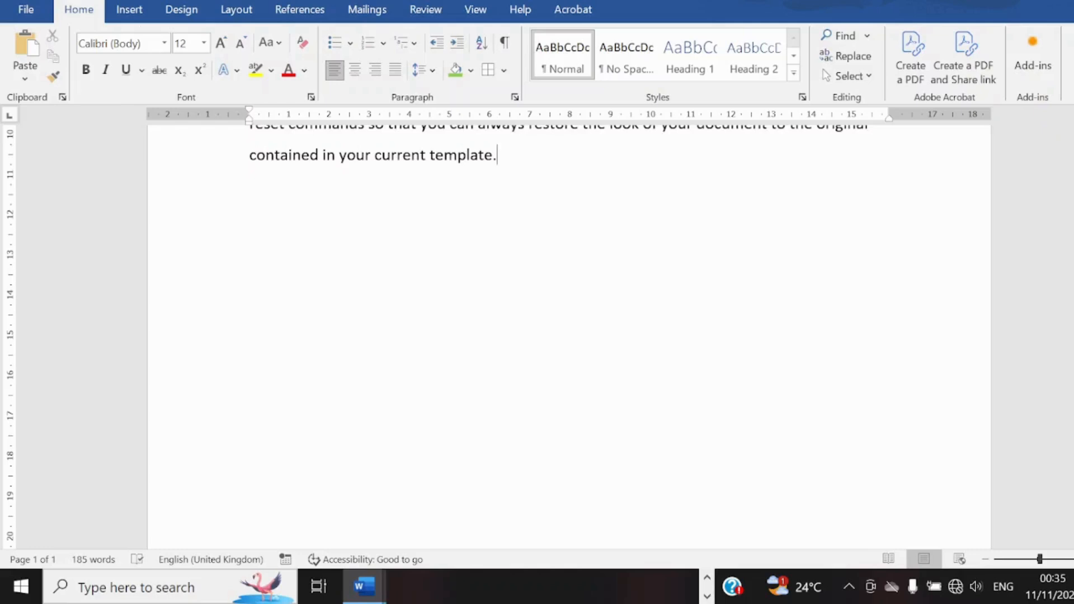
scroll(569, 336, "down", 5)
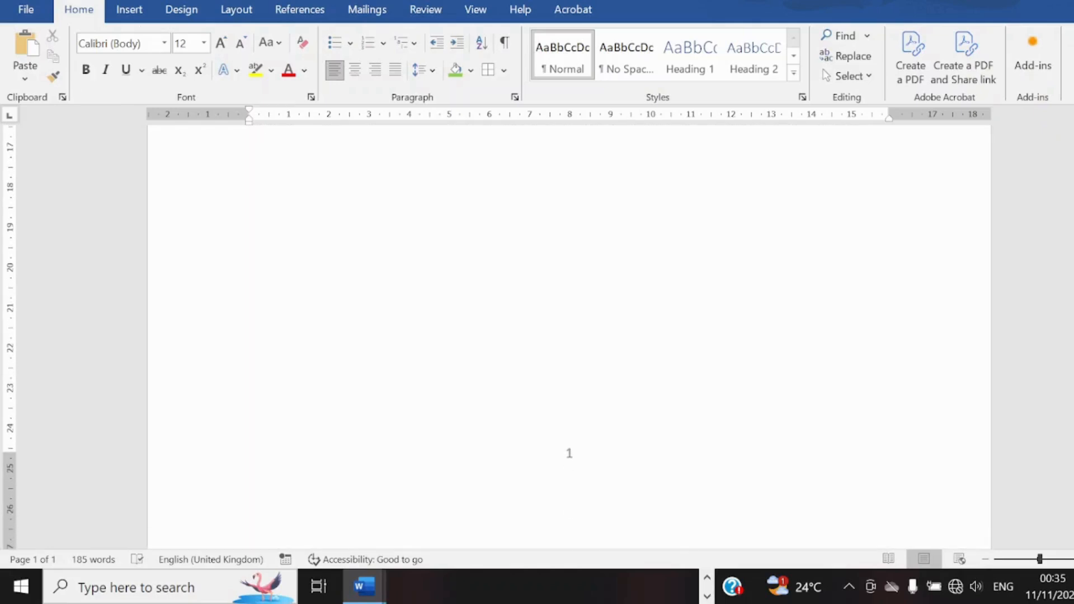
scroll(1030, 140, "up", 12)
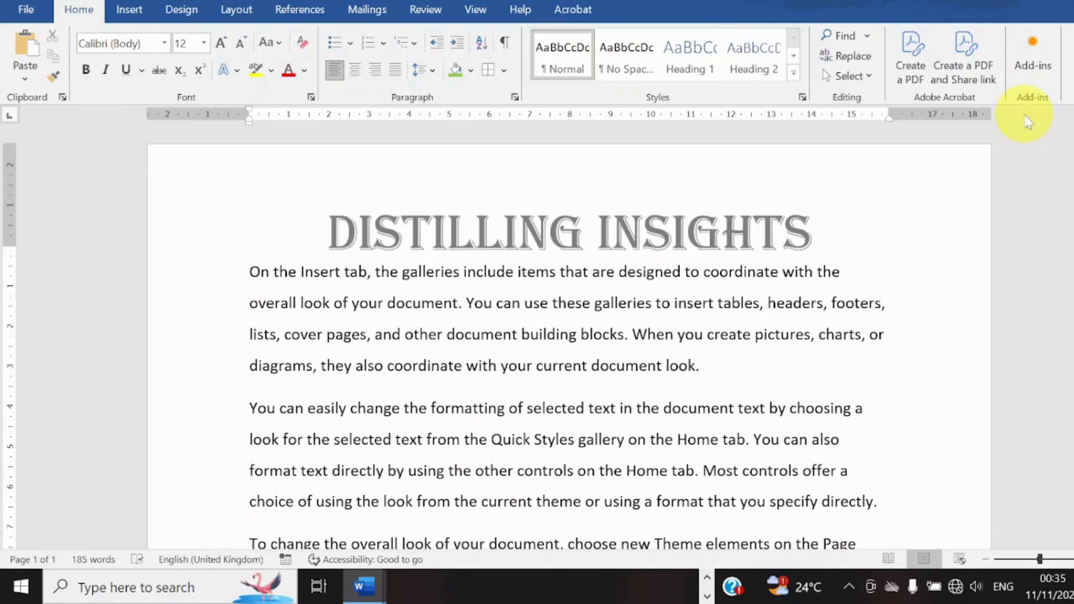
scroll(1036, 182, "down", 12)
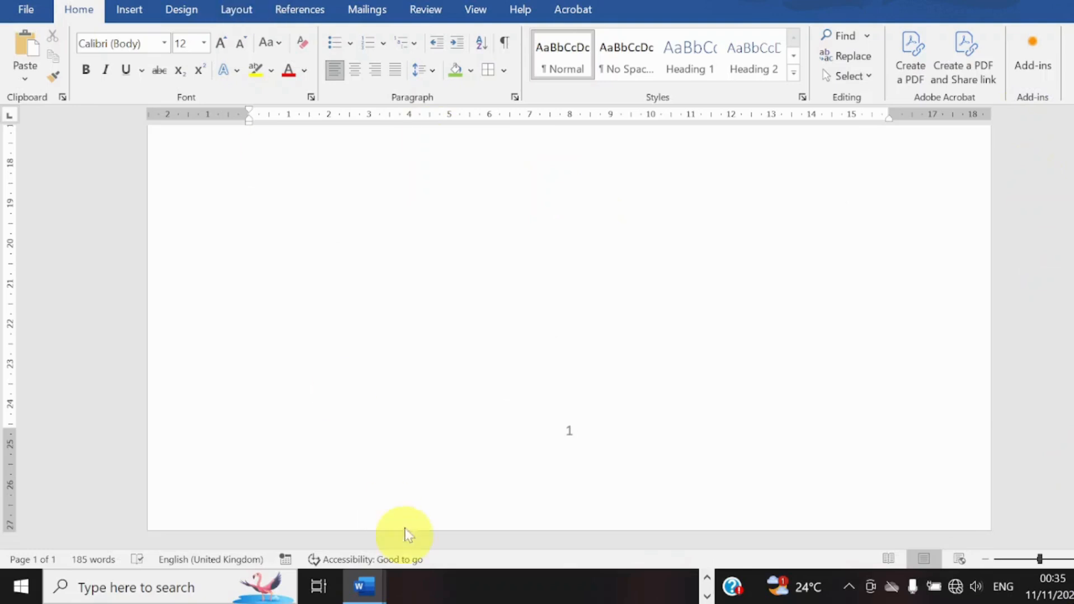
Step: Reopen the footer and replace the page number with the text "Distilling insights real time..."
double_click(407, 502)
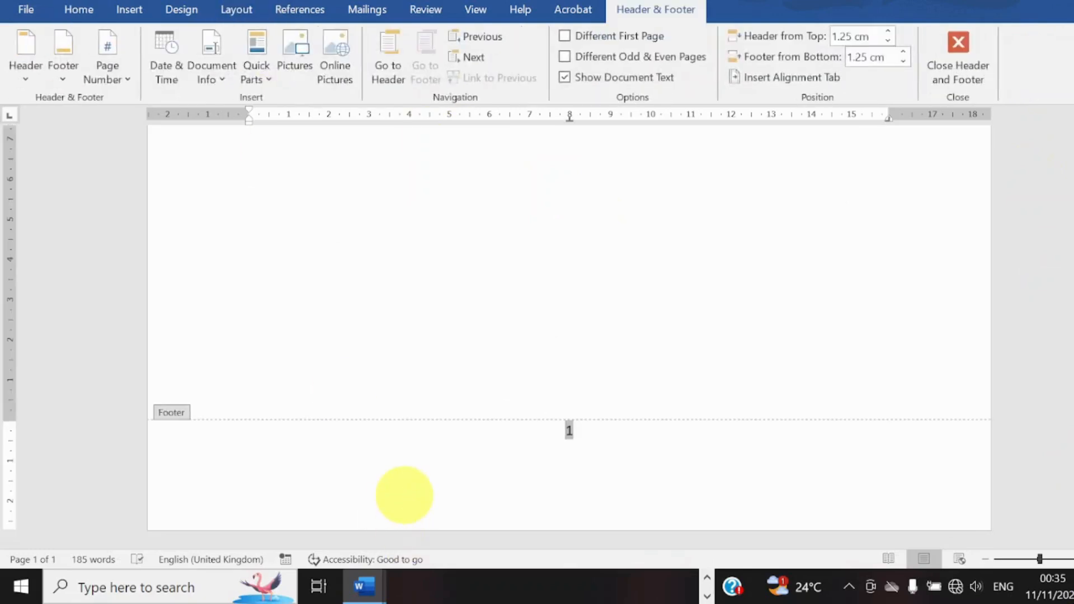
left_click(405, 495)
type("Distilling insights real time...")
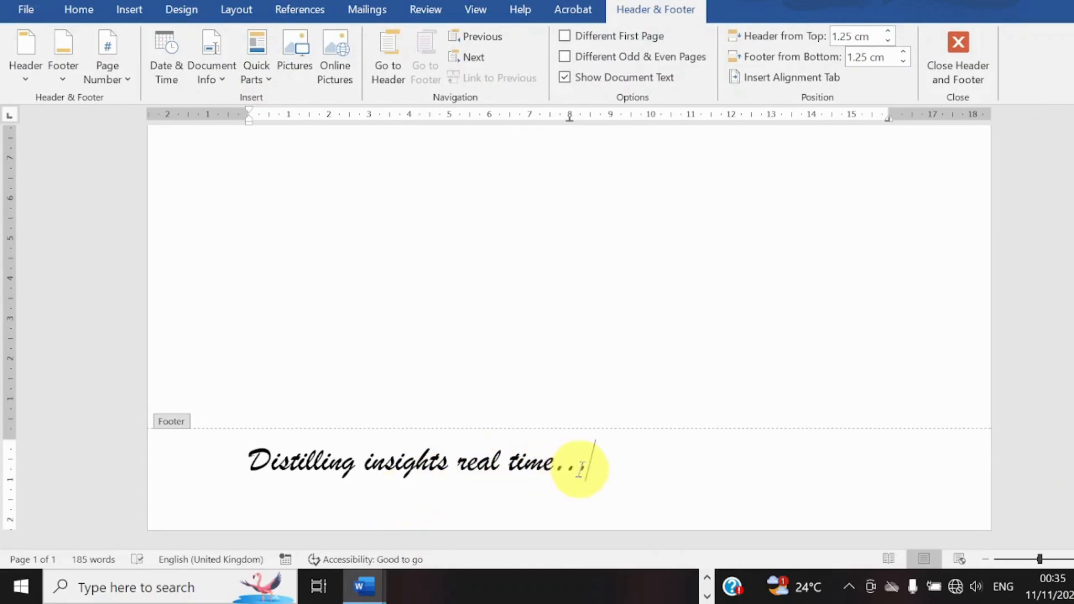
Step: Cut the whole "Distilling insights real time..." line from the footer and leave footer editing
left_click_drag(584, 468, 259, 446)
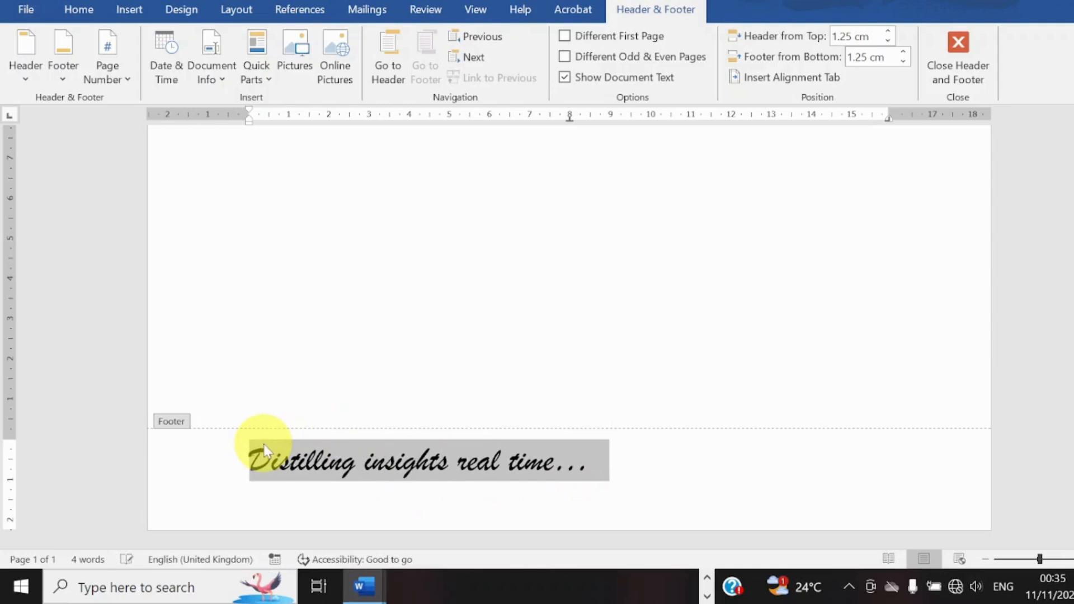
key("ctrl+x")
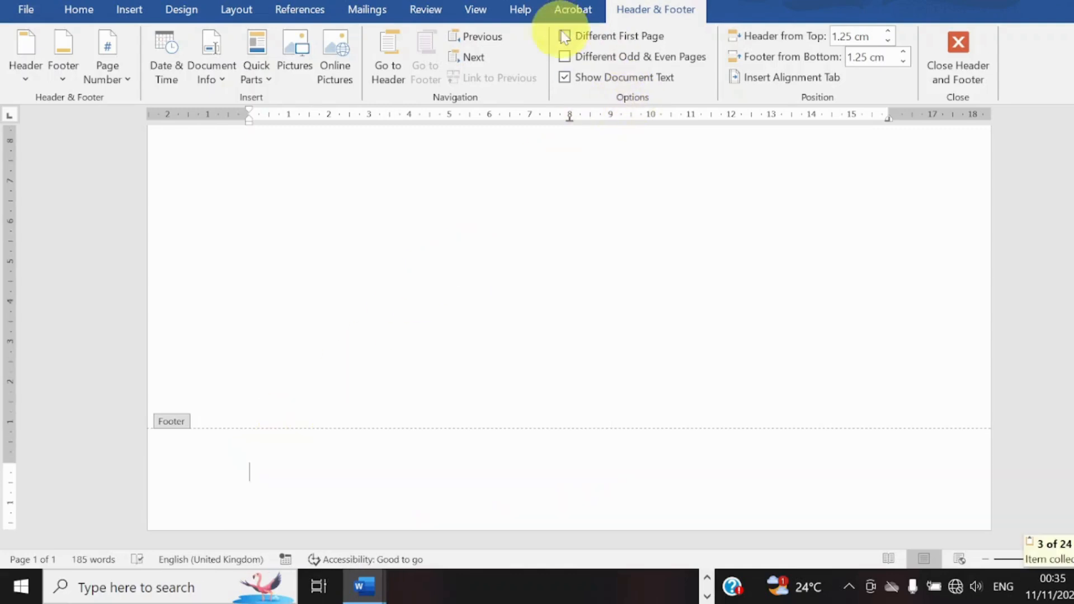
left_click(959, 62)
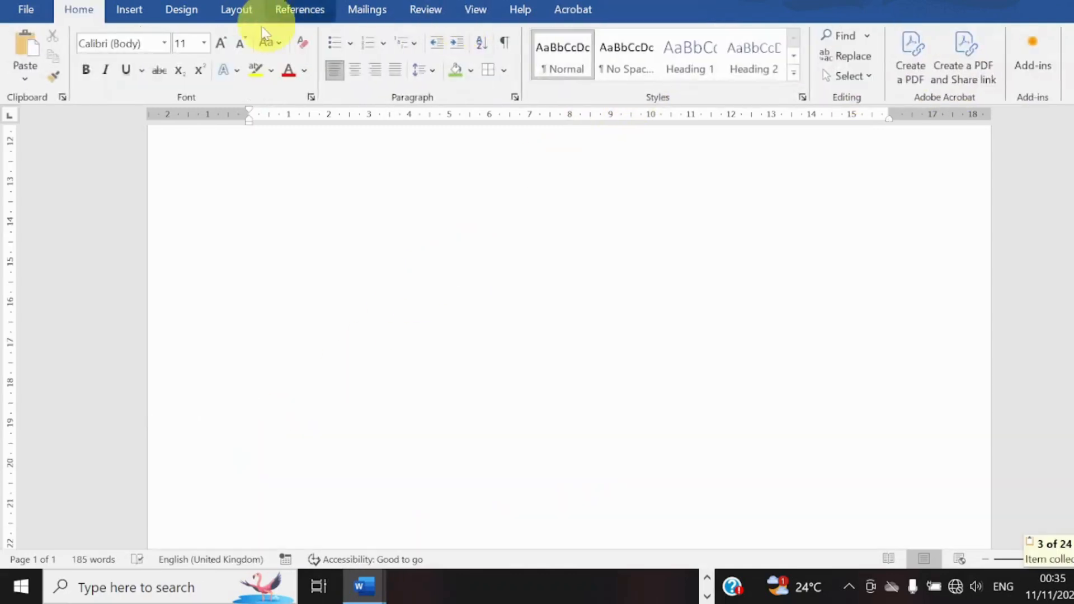
Step: Insert a centred Plain Number 2 page number at the bottom of the page and return to the body text
left_click(129, 10)
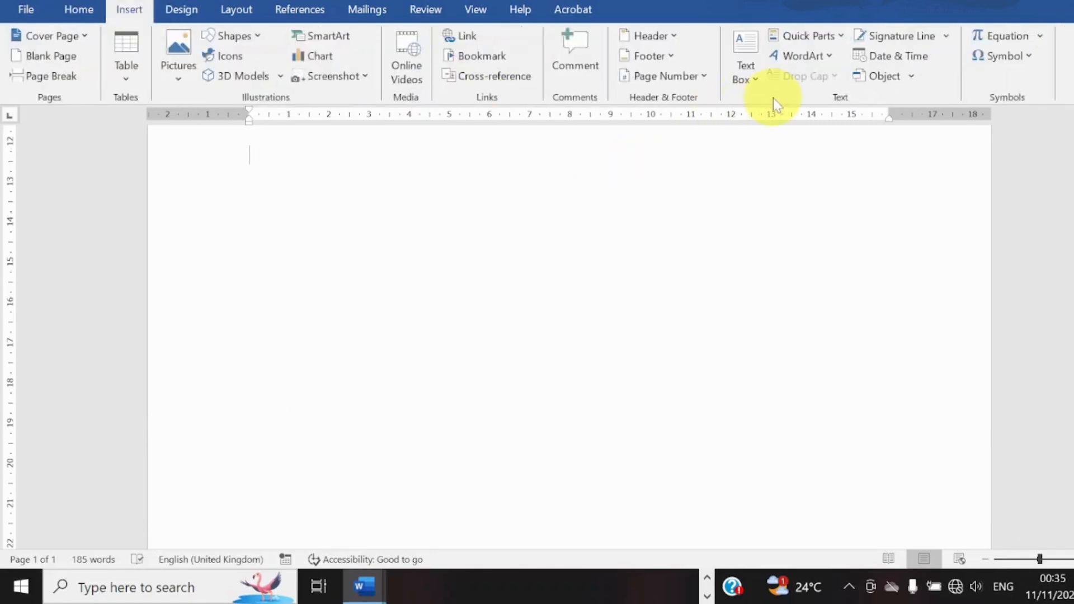
left_click(680, 76)
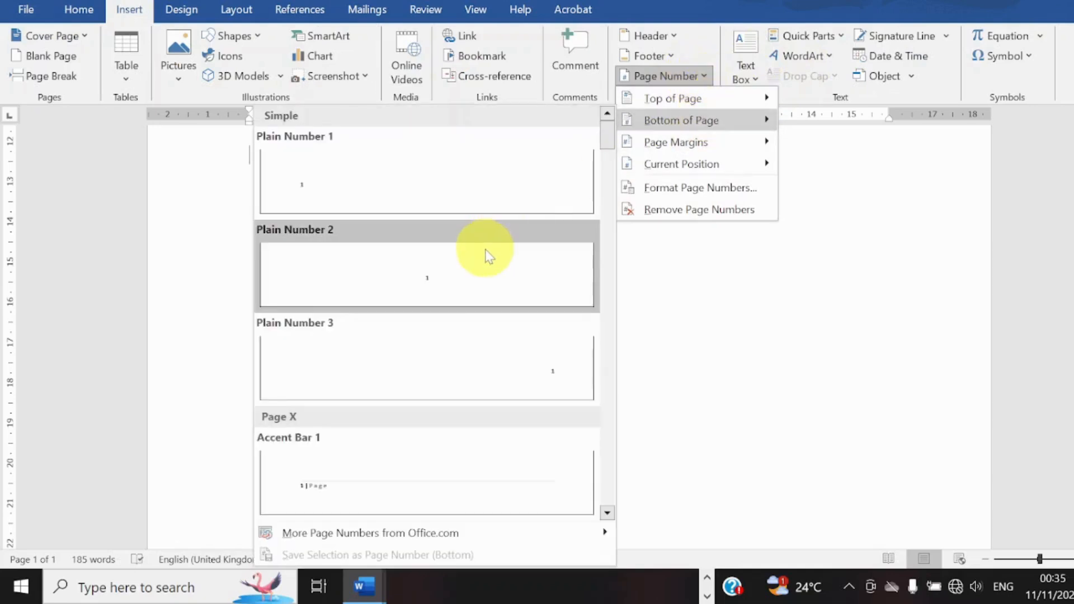
left_click(488, 256)
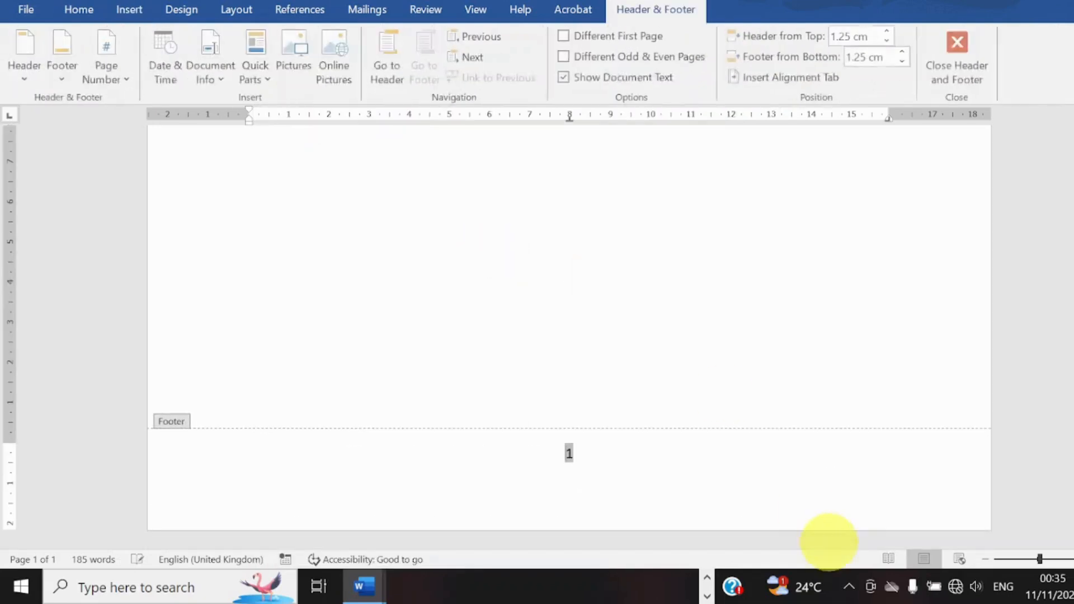
double_click(778, 367)
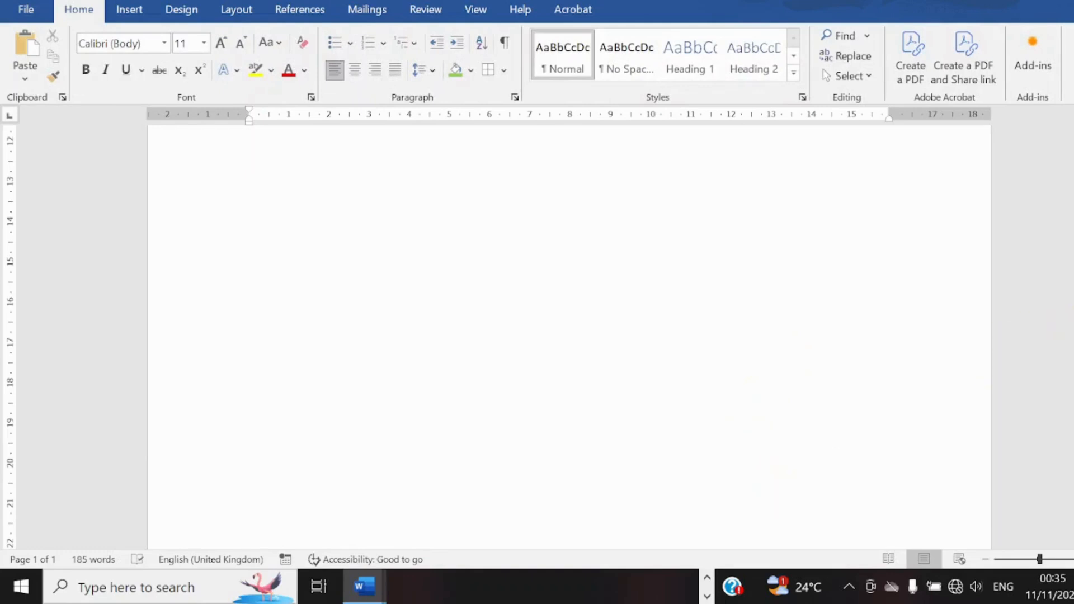
Step: Add the text "Distilling insights real time..." on the line below the footer's page number, close the footer and review the page
double_click(652, 482)
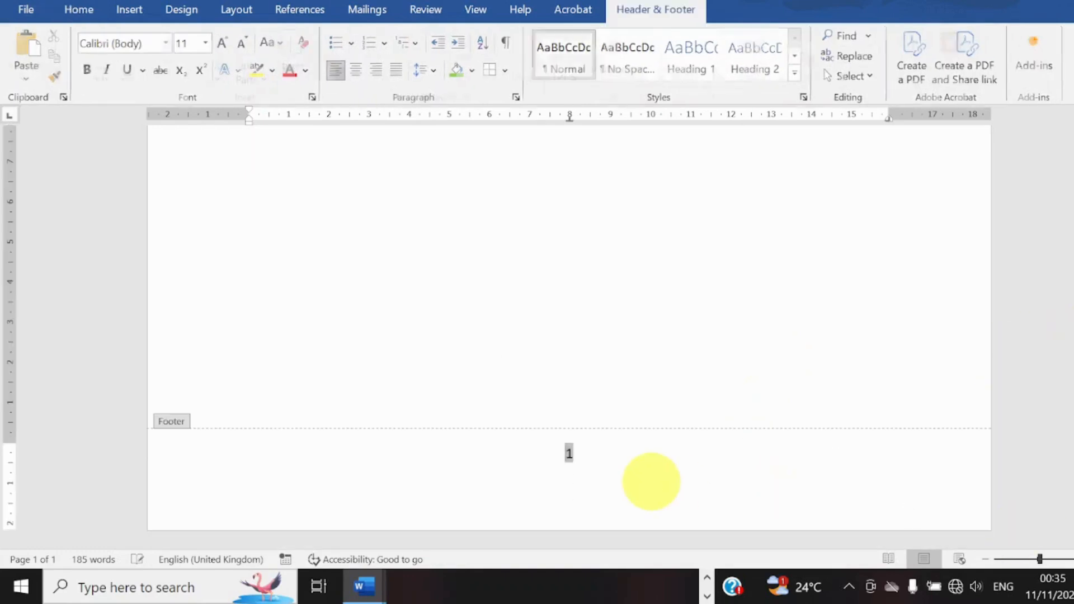
left_click(651, 482)
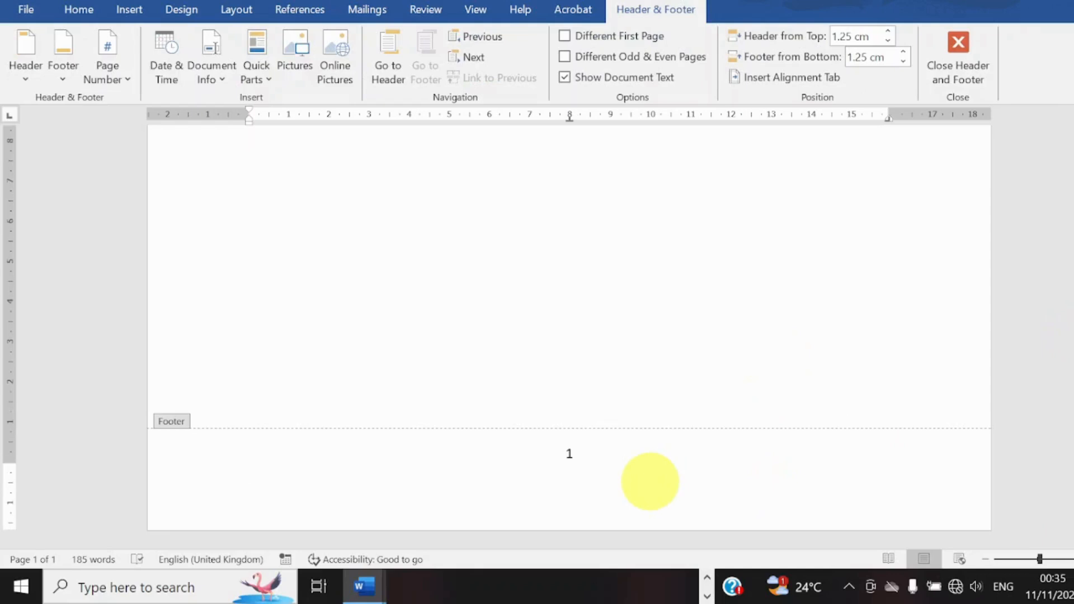
type("Distilling insights real time...")
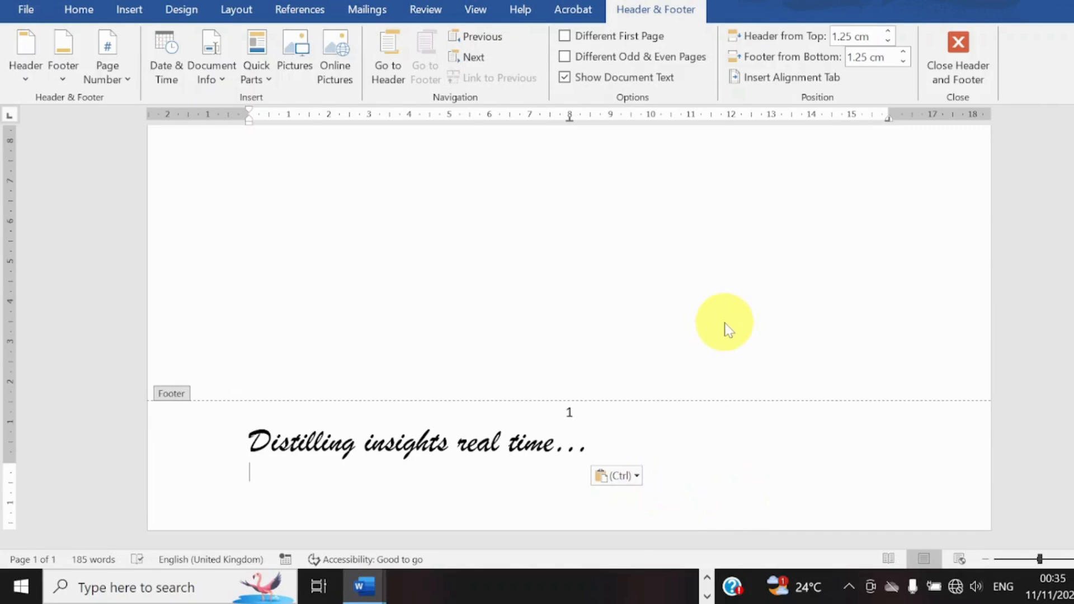
left_click(952, 61)
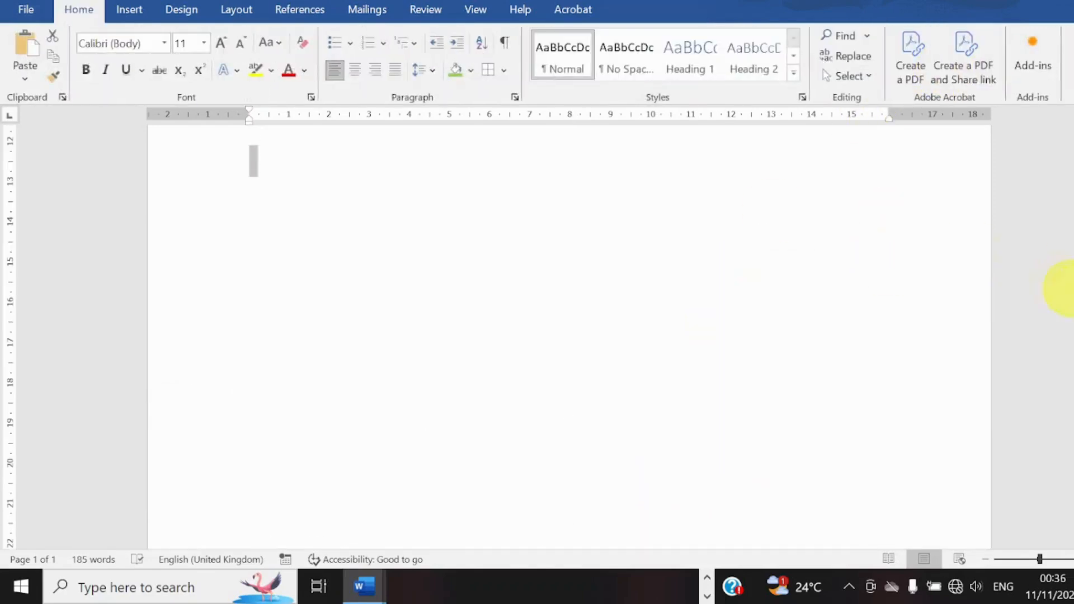
scroll(568, 336, "up", 8)
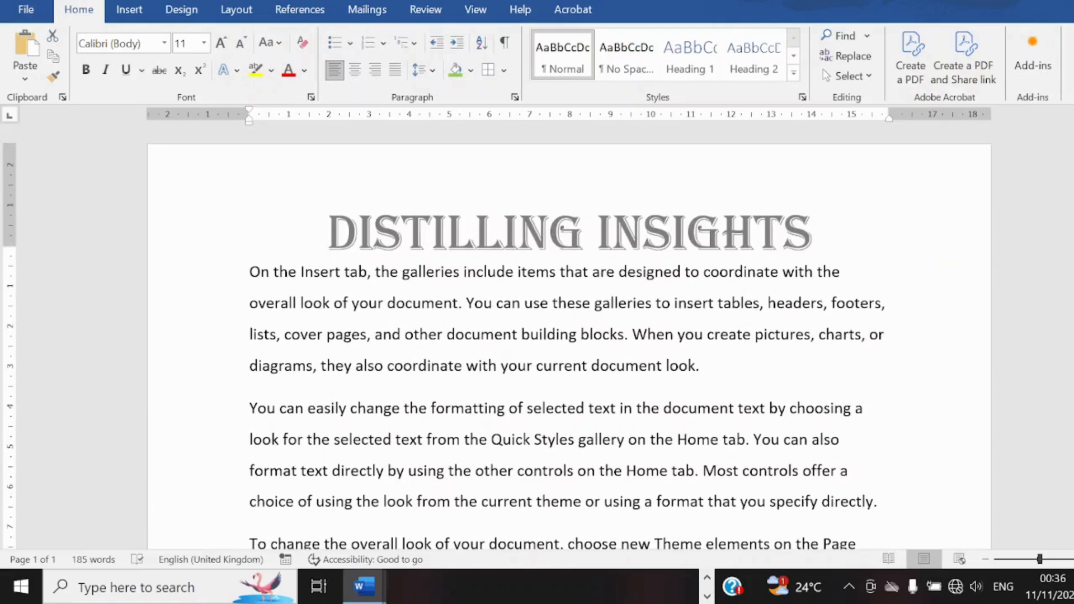
scroll(568, 336, "down", 3)
scroll(485, 470, "down", 6)
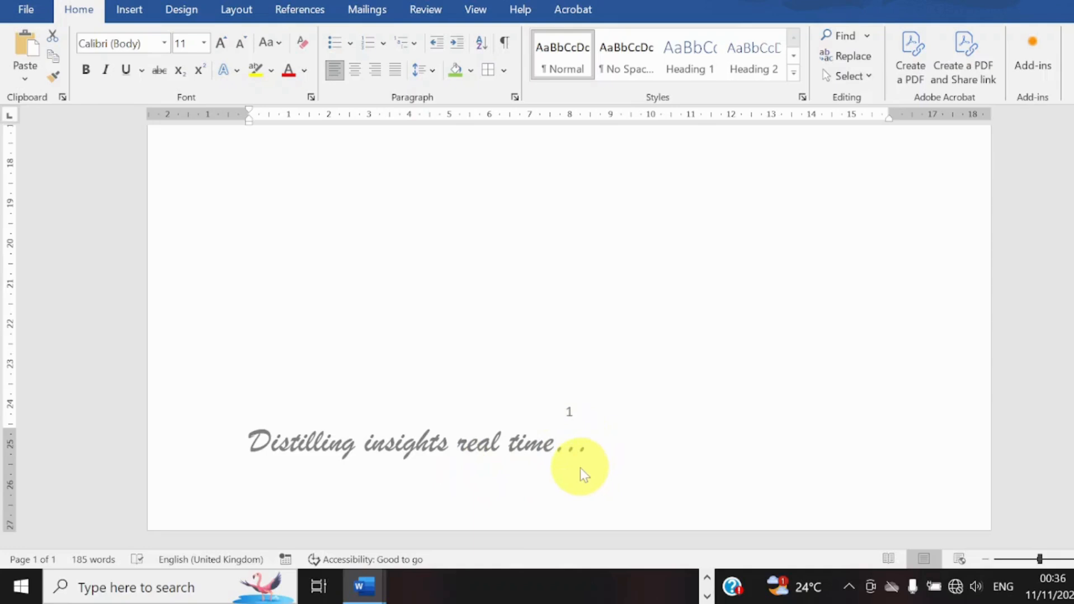
Step: Examine the WordArt styles available for insertion
left_click(131, 11)
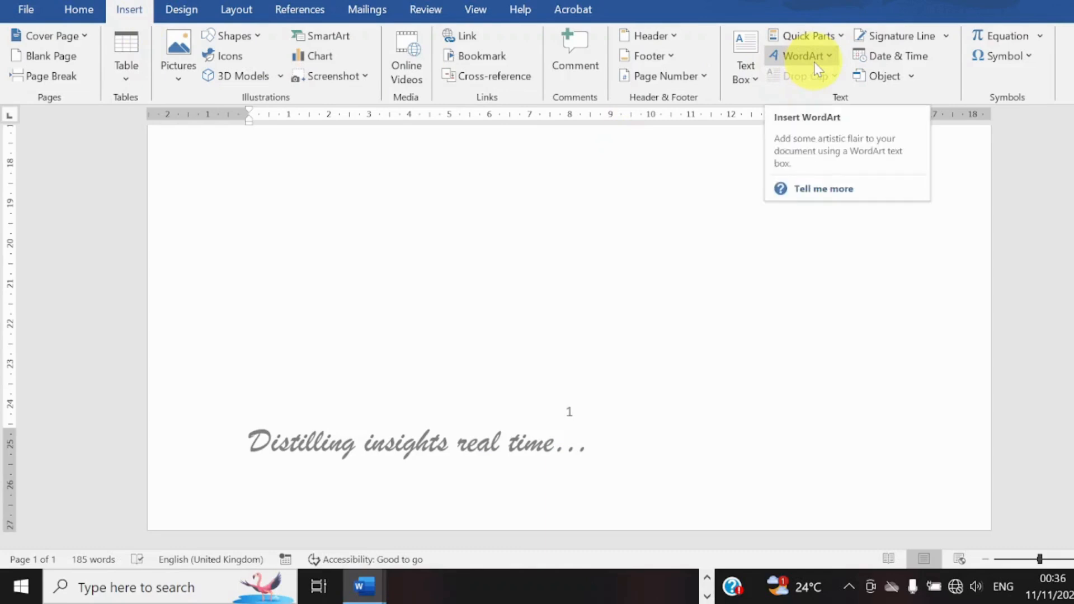
left_click(69, 12)
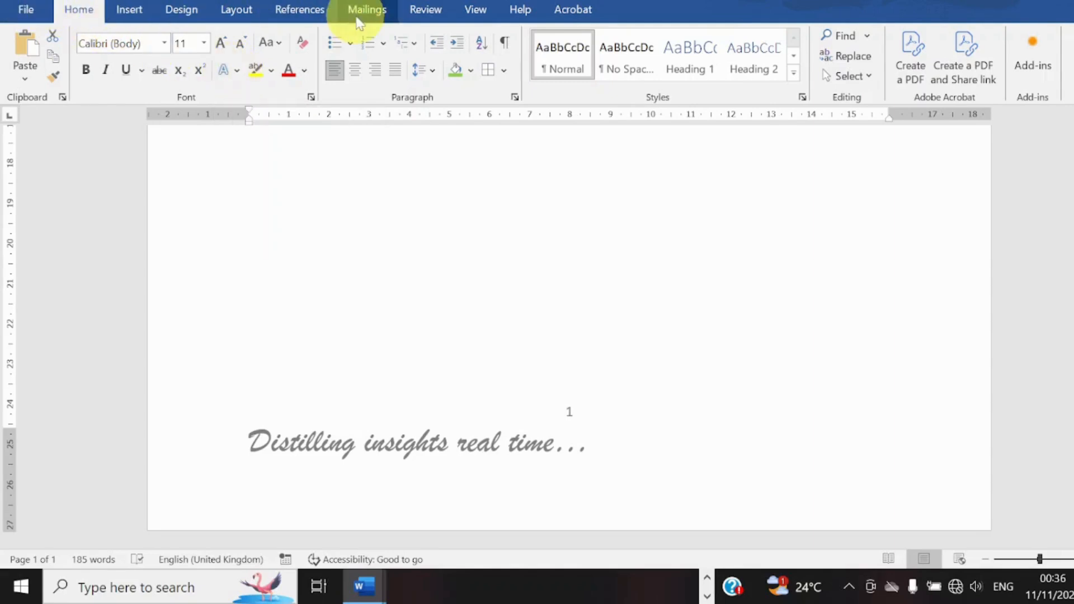
left_click(126, 12)
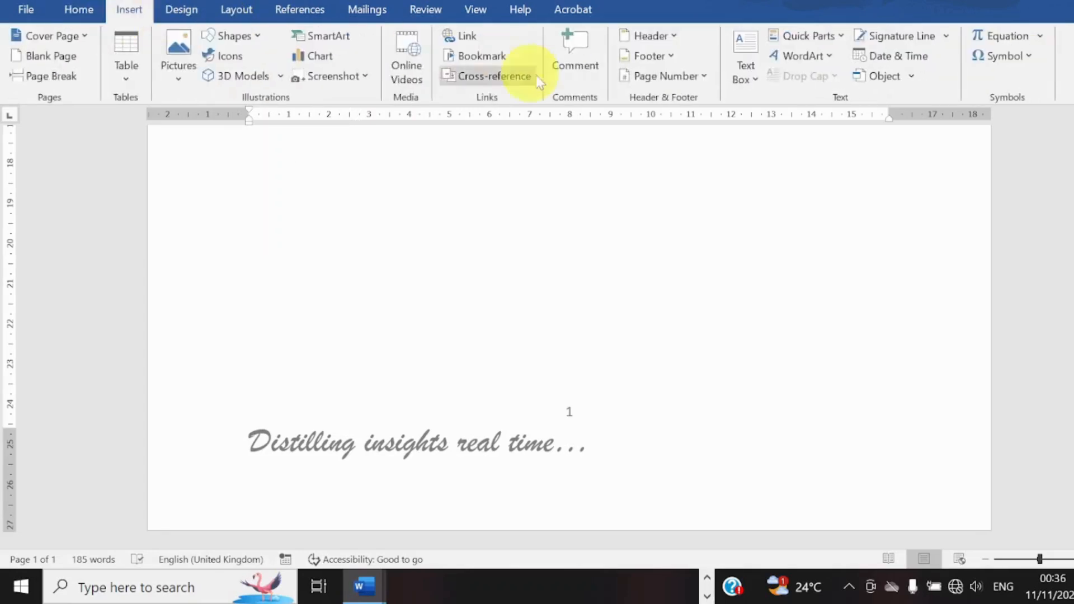
left_click(824, 57)
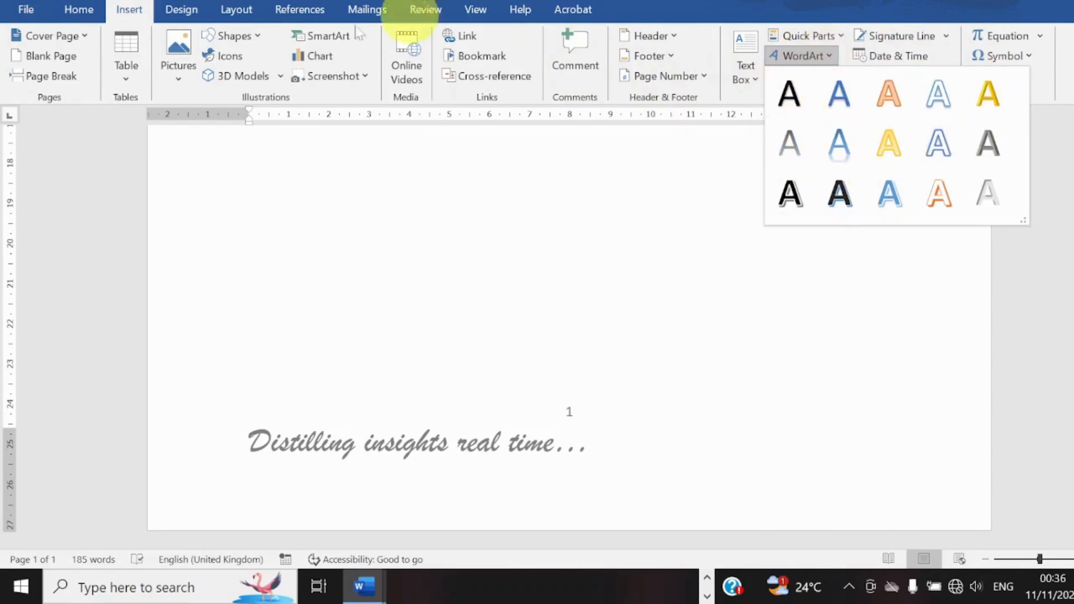
left_click(628, 200)
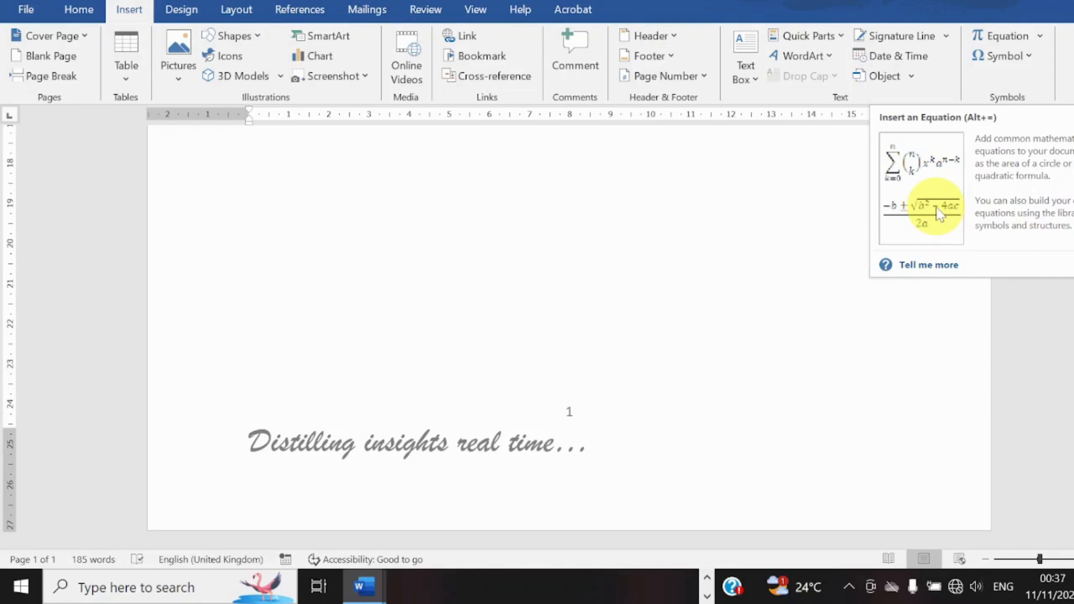
Step: Insert a new equation below the body text and start it with an empty stacked fraction
left_click(989, 39)
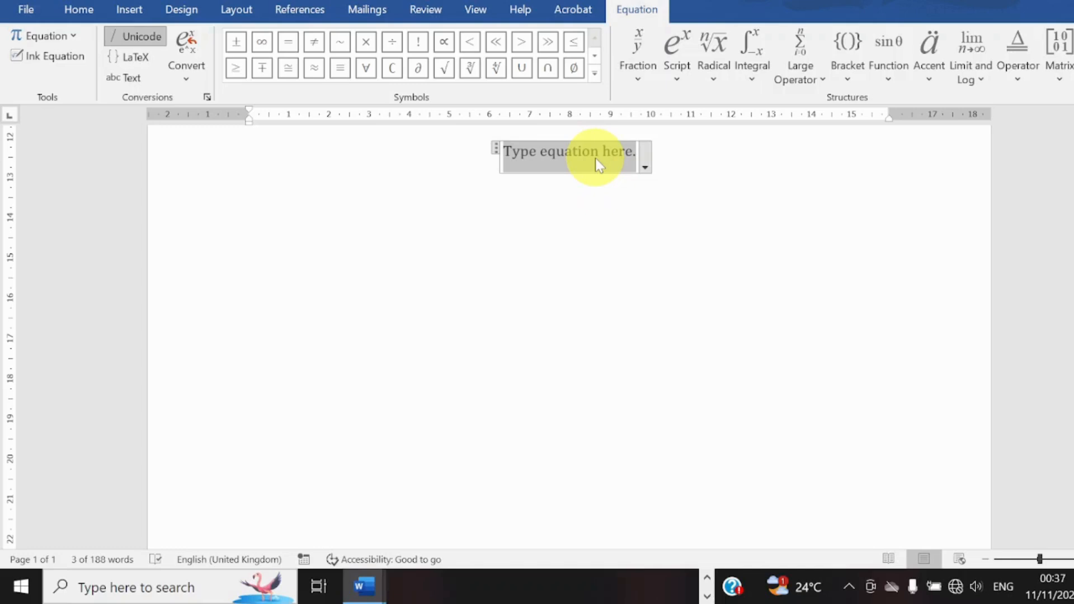
left_click(644, 48)
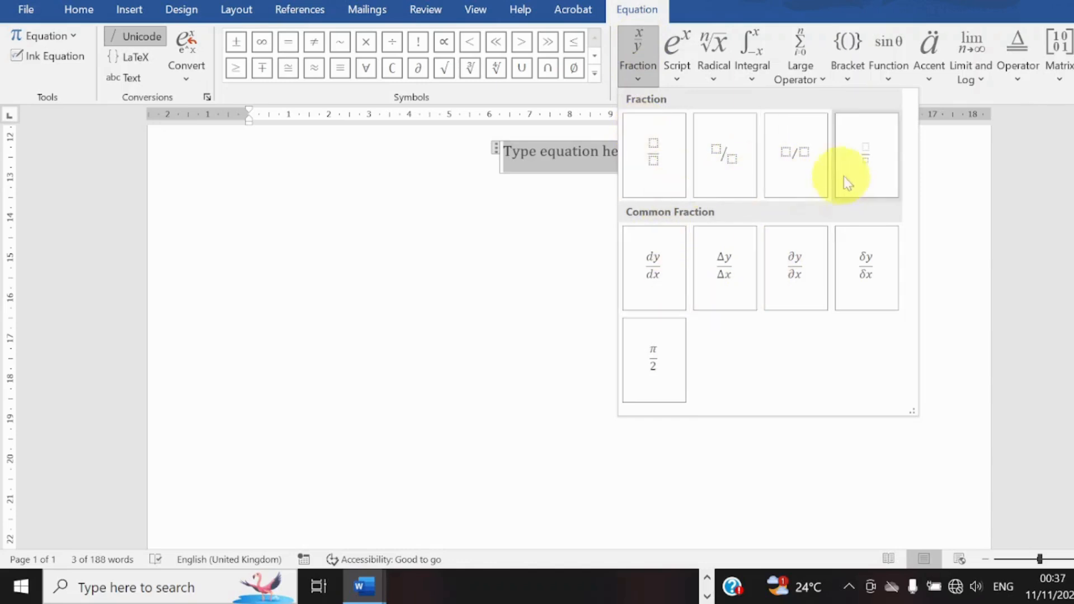
left_click(672, 177)
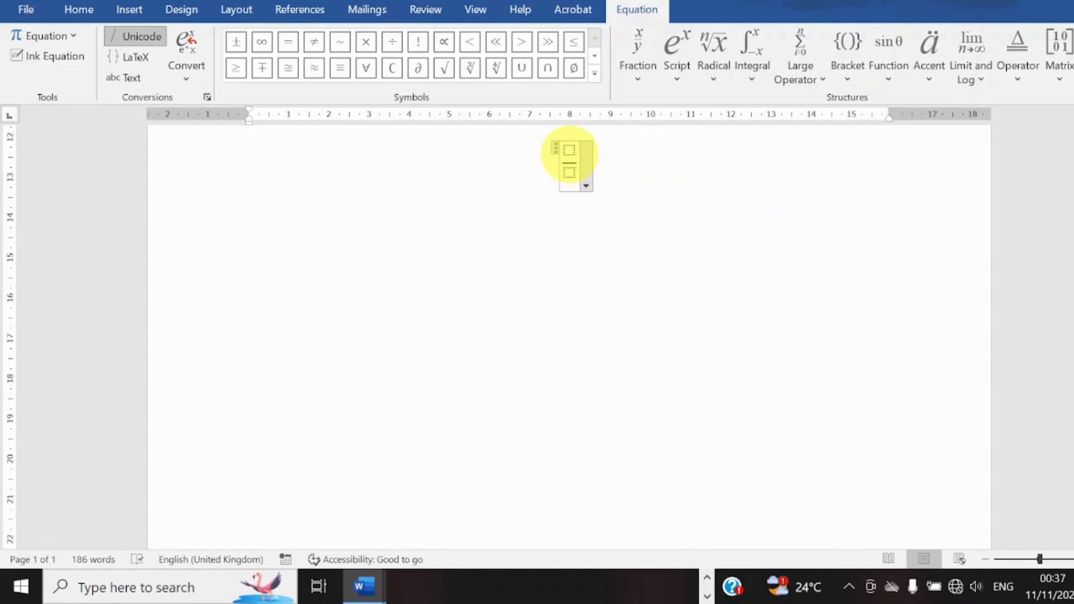
Step: Fill the fraction's numerator with −b ± followed by an empty square root
left_click(569, 150)
type("-")
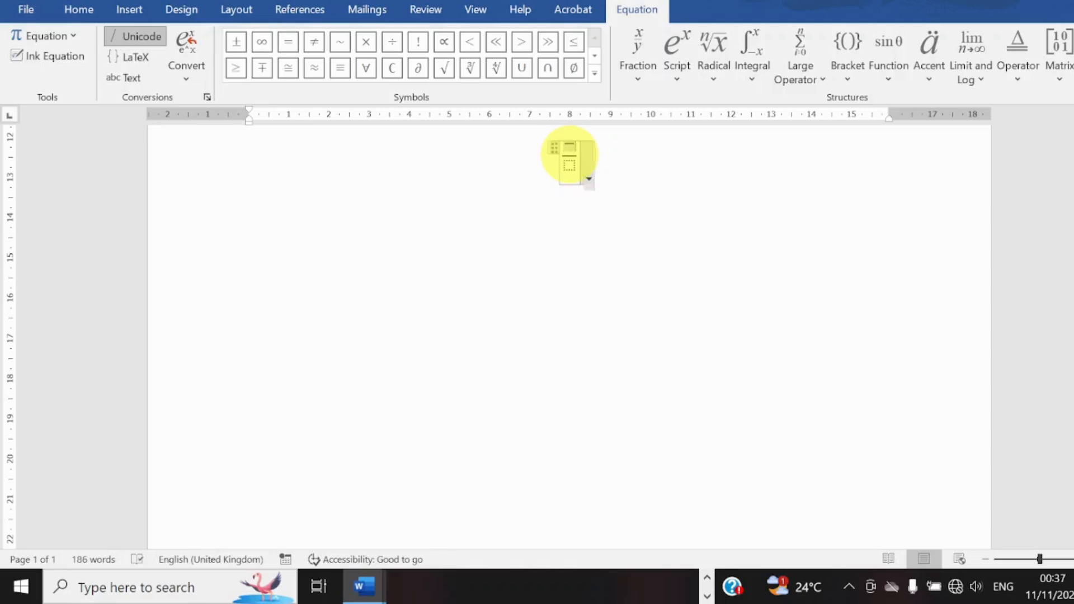
type("b")
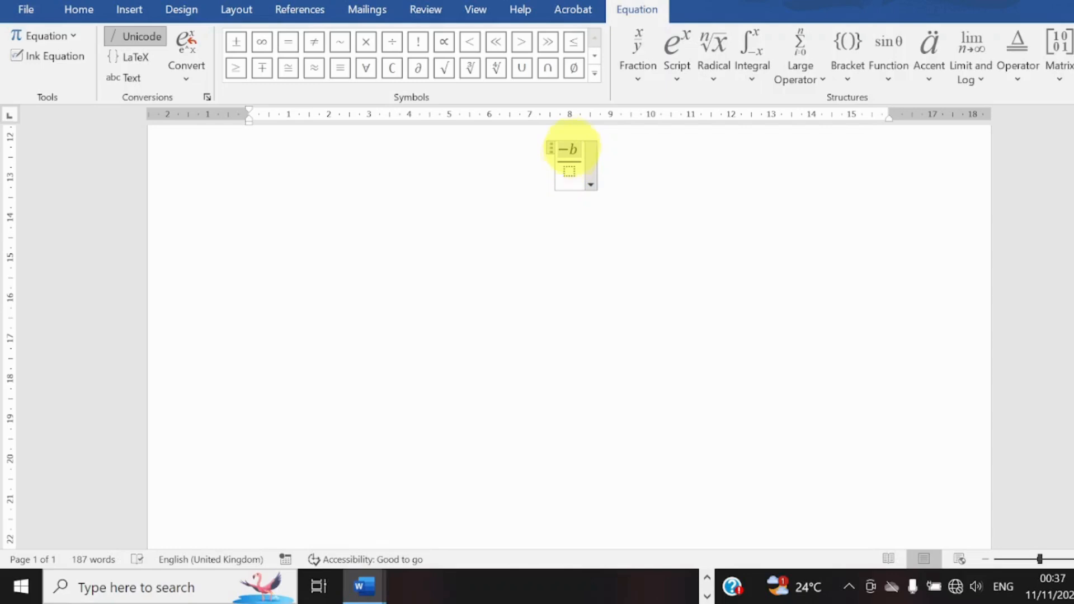
left_click(235, 43)
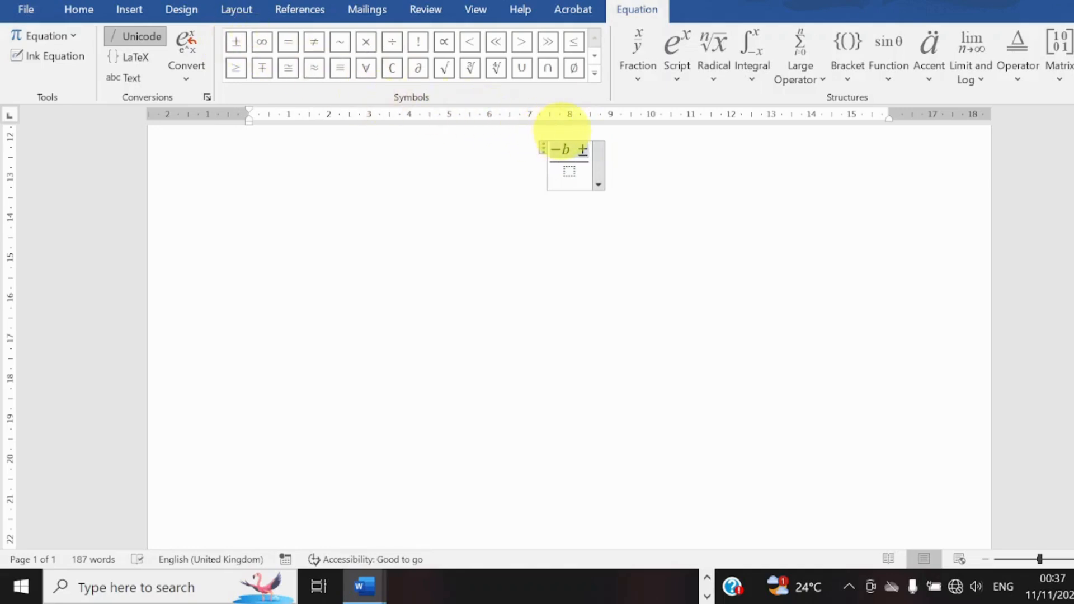
left_click(714, 88)
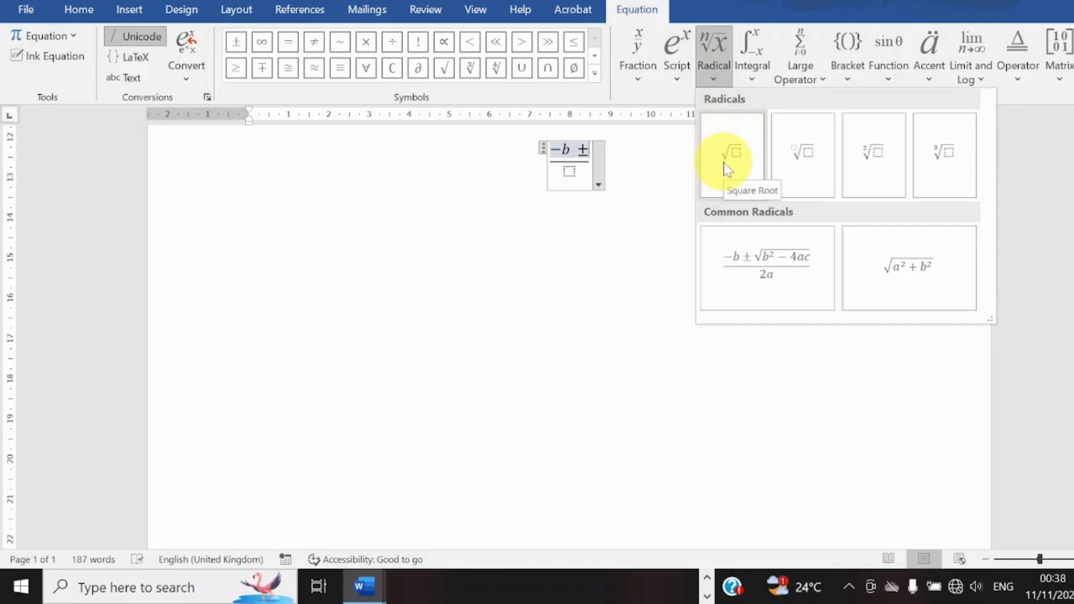
left_click(727, 165)
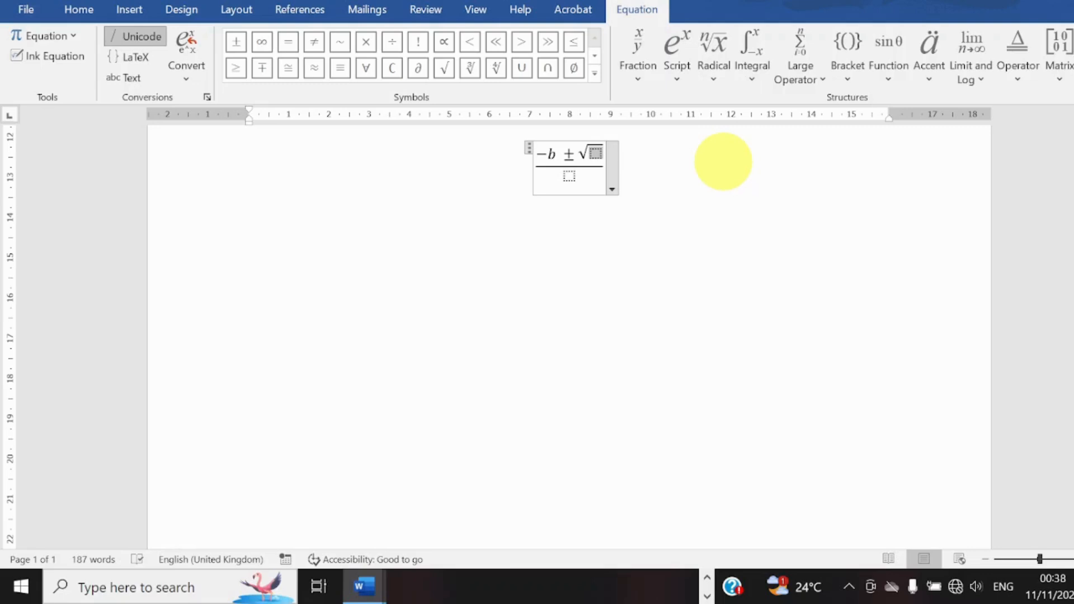
Step: Fill the square root in the fraction's numerator with b² − 4ac, using a superscript structure for the squared term
left_click(677, 75)
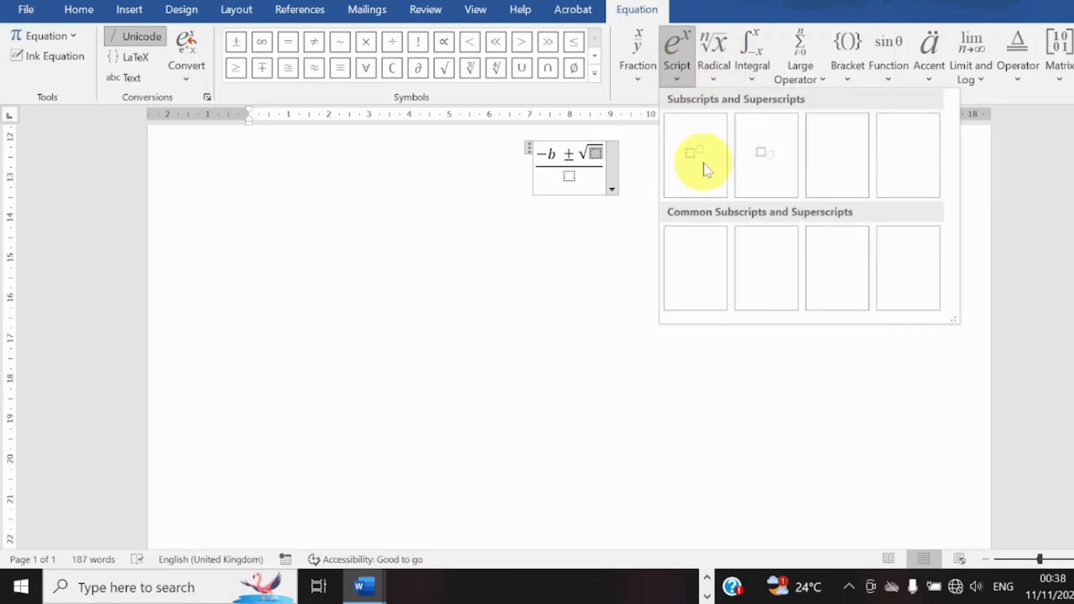
left_click(706, 169)
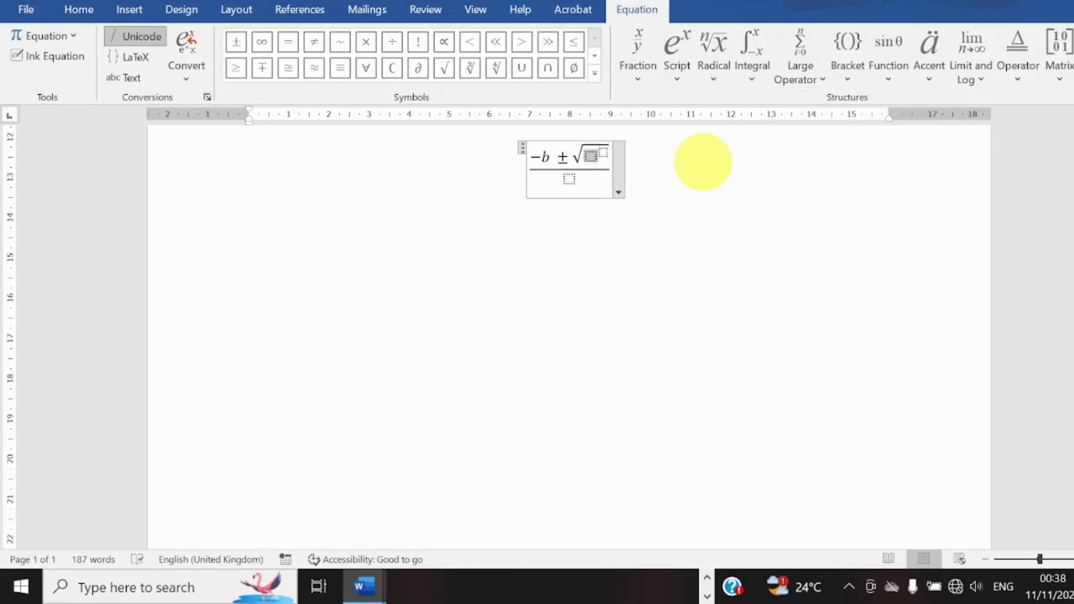
type("b")
key("Right")
type("2")
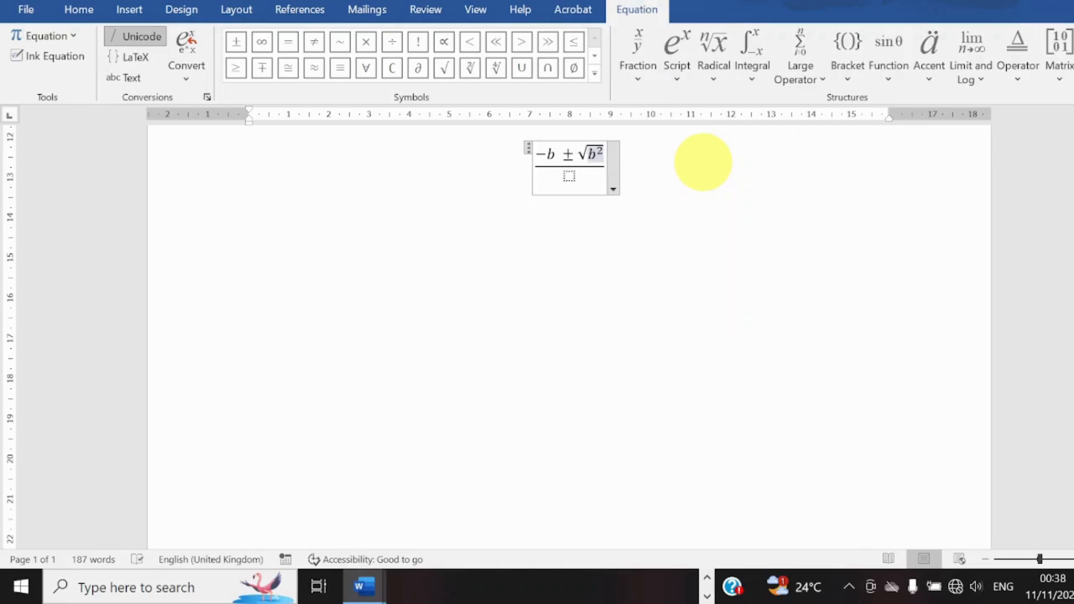
key("Right")
type("0")
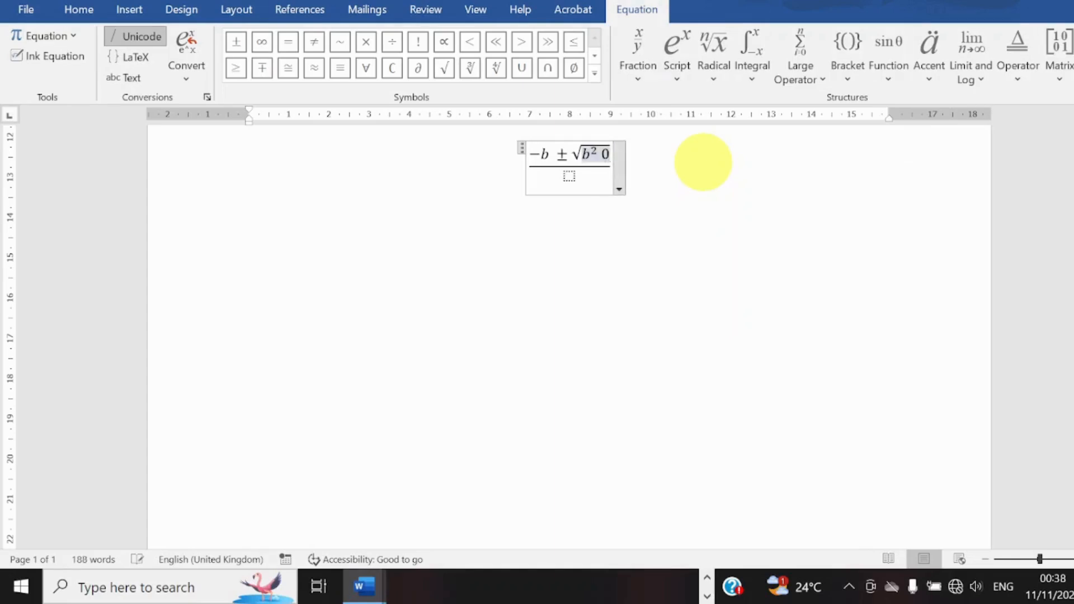
key("BackSpace")
type("-")
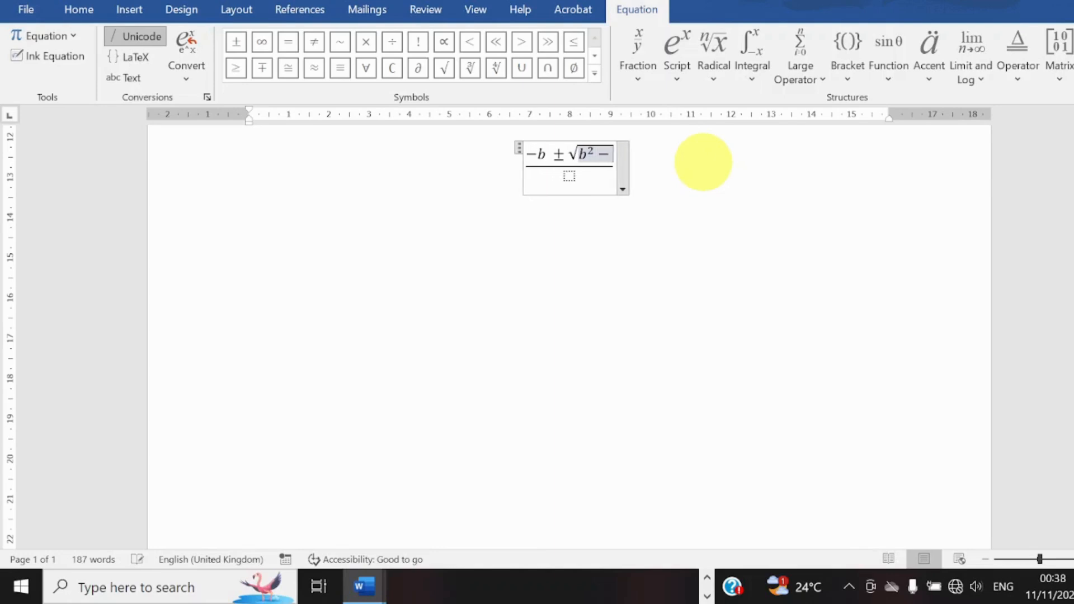
type("4ac")
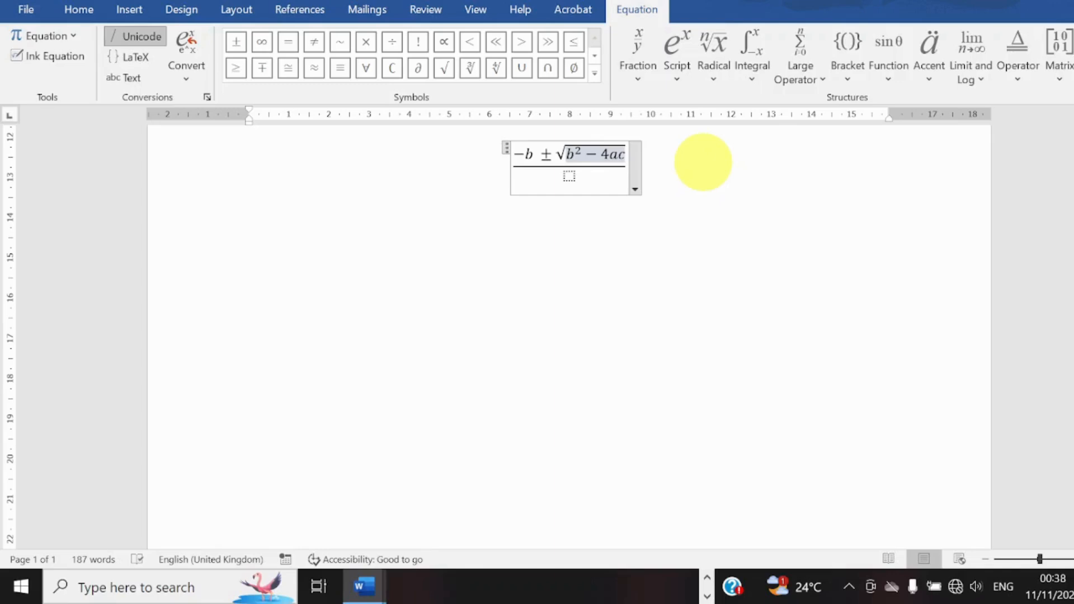
Step: Enter 2a as the fraction's denominator and leave the equation
key("Down")
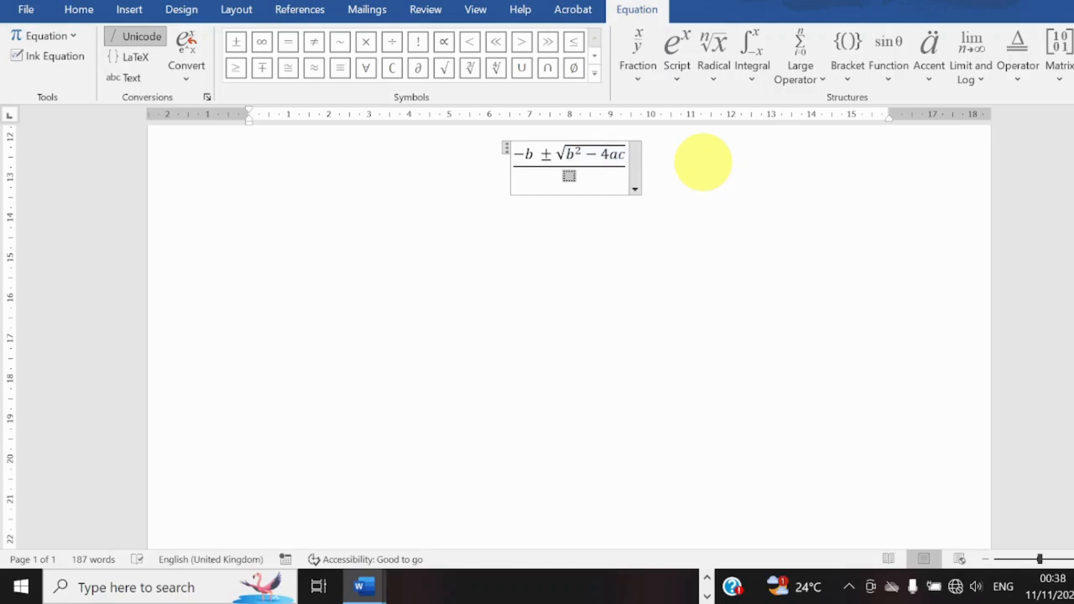
type("2a")
left_click(703, 163)
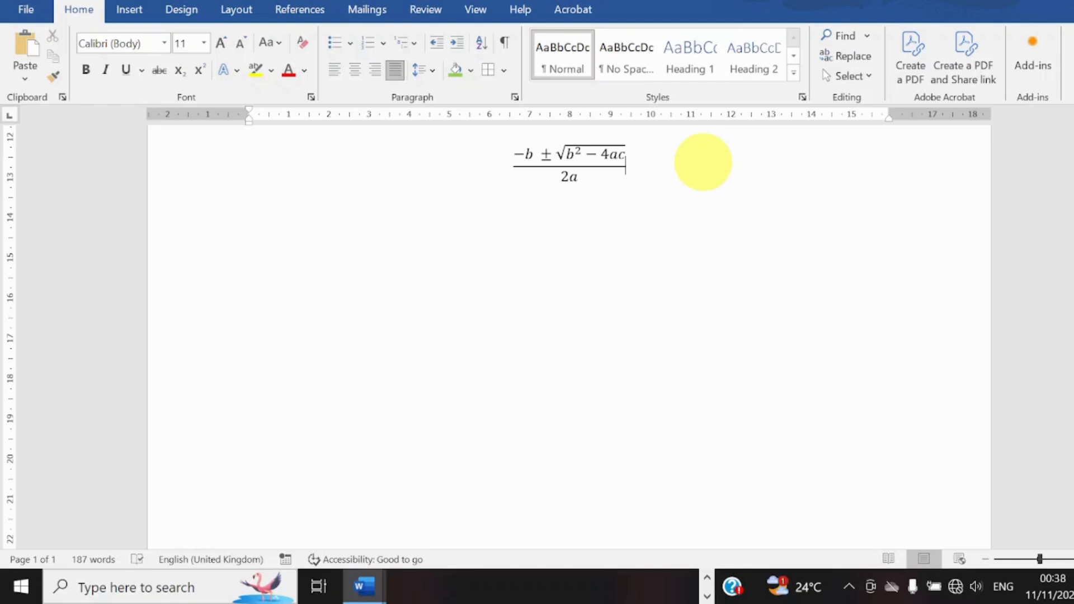
Step: Examine the symbols available for insertion and the document design options
left_click(134, 10)
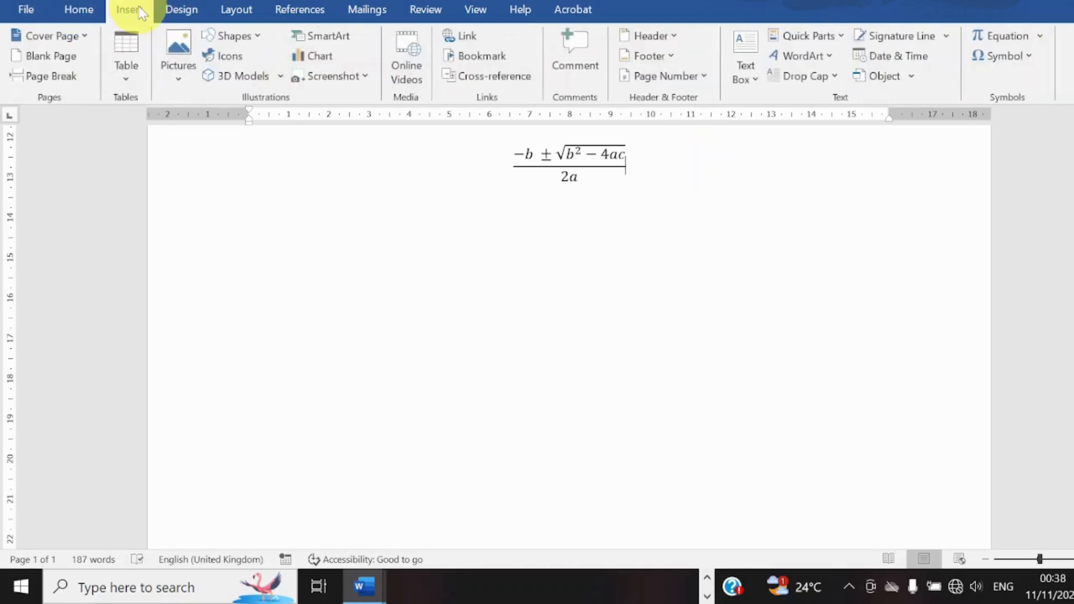
left_click(1006, 57)
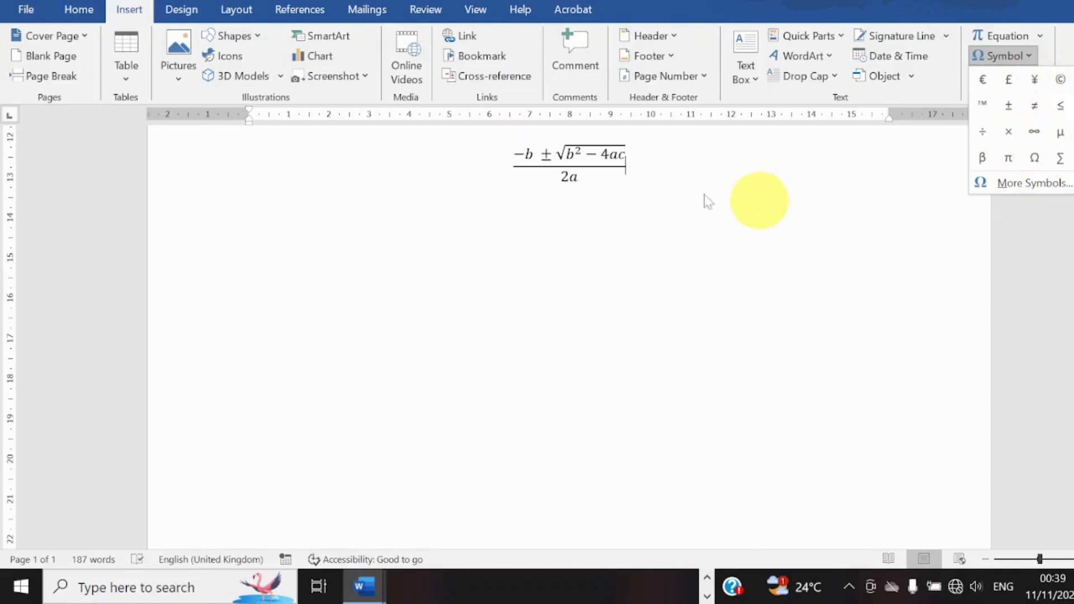
left_click(186, 11)
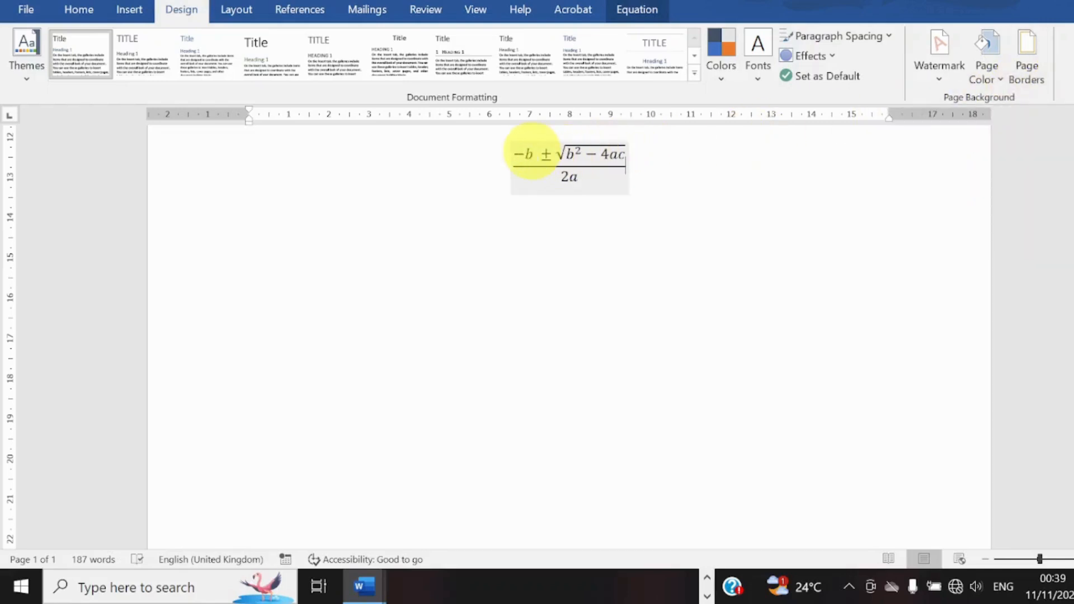
Step: Examine the page layout options and the preset page margins without changing them
left_click(250, 15)
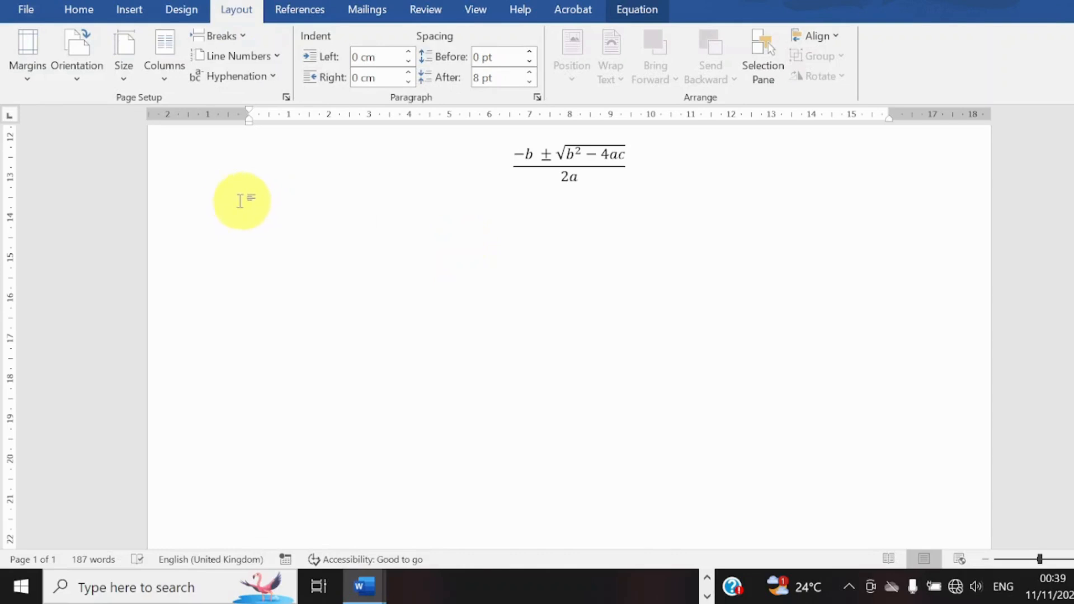
left_click(27, 62)
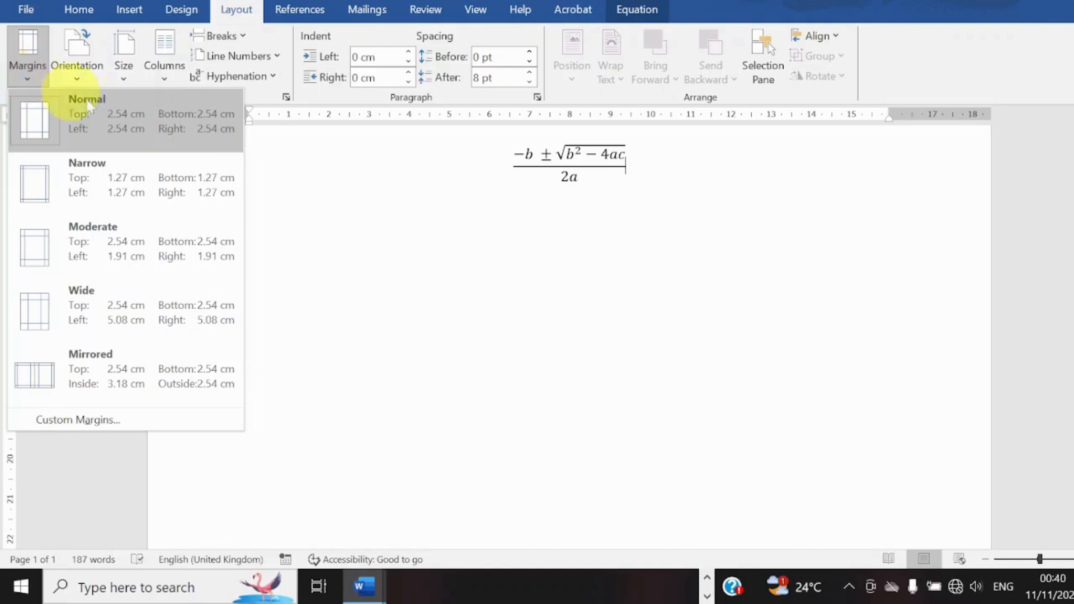
left_click(271, 173)
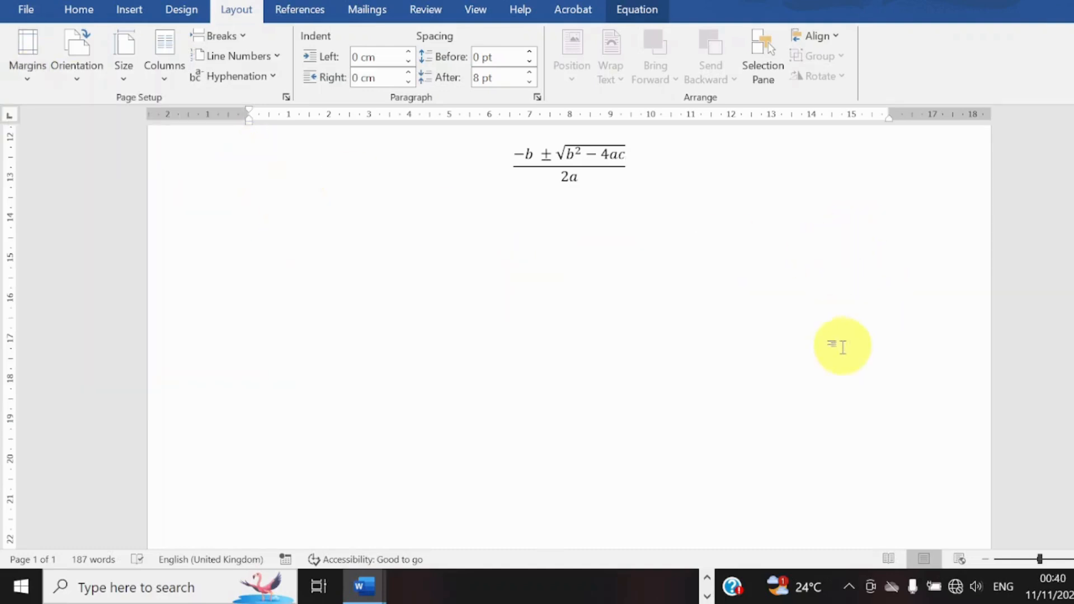
Step: Switch the page to landscape orientation and return it to portrait
left_click(86, 83)
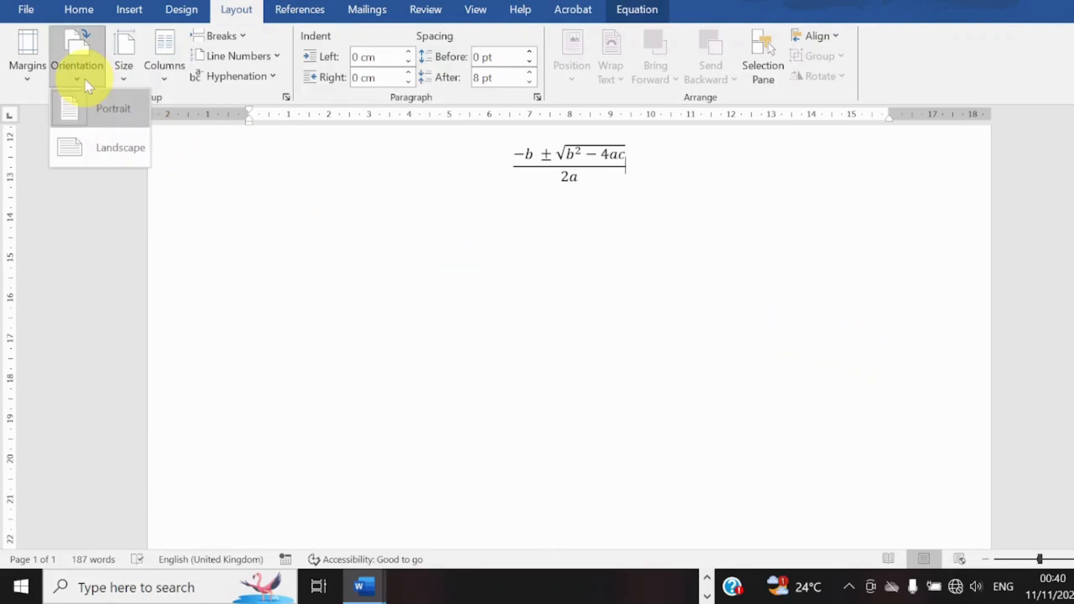
left_click(120, 147)
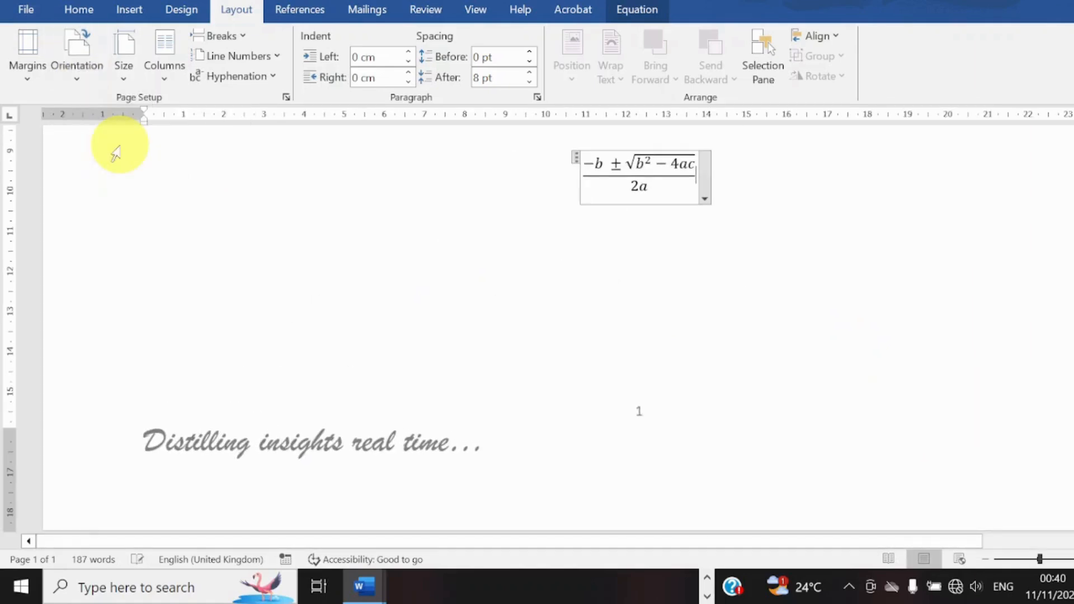
left_click(82, 76)
left_click(102, 99)
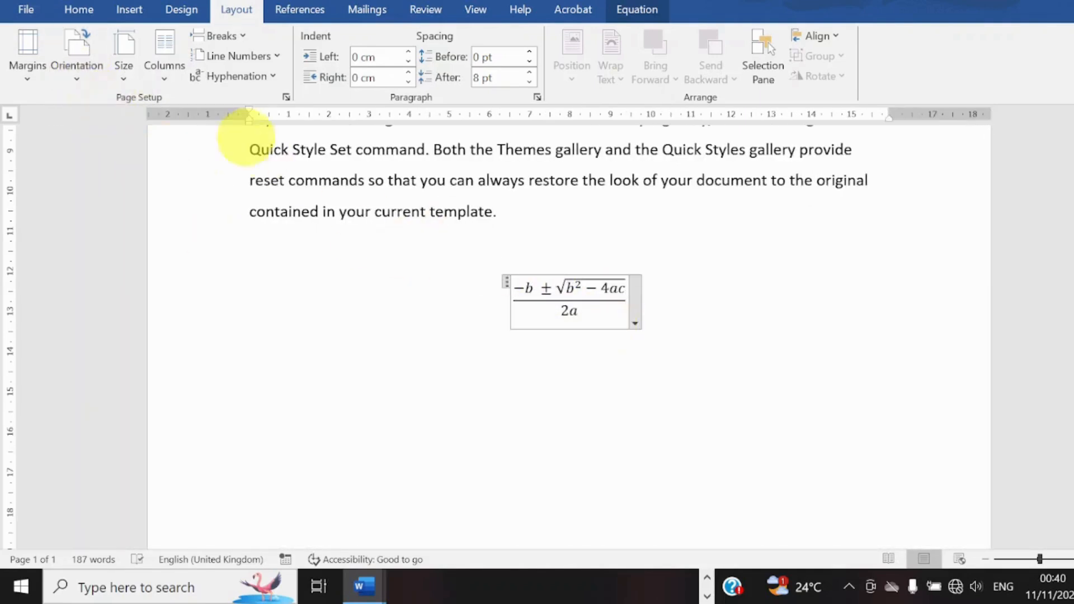
Step: Examine the available paper sizes without changing the current one
left_click(127, 76)
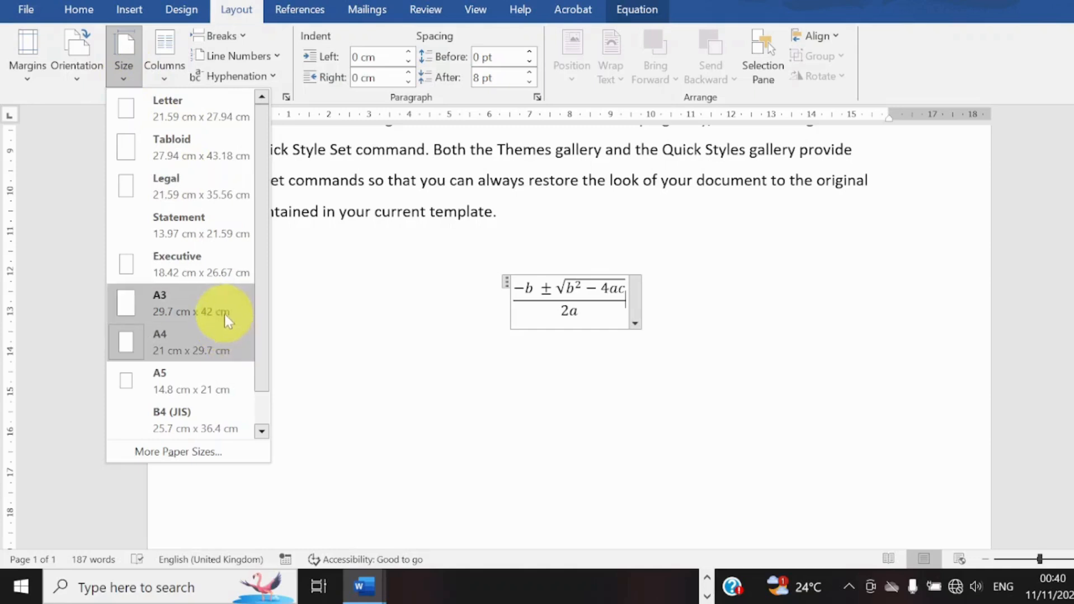
left_click(332, 305)
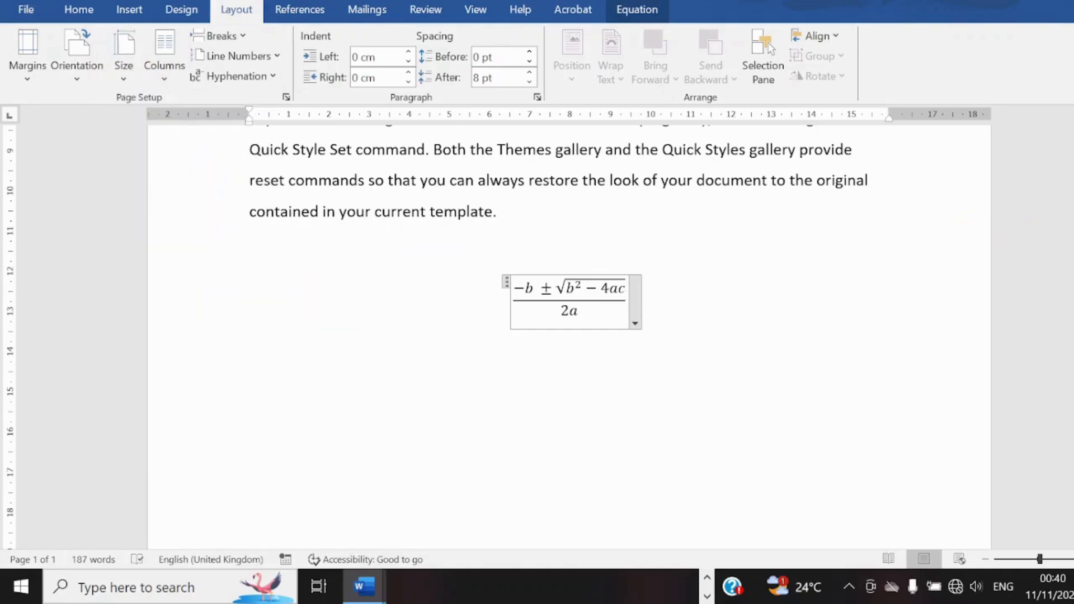
Step: Select the three body paragraphs below the title and arrange them in two columns
scroll(569, 335, "up", 8)
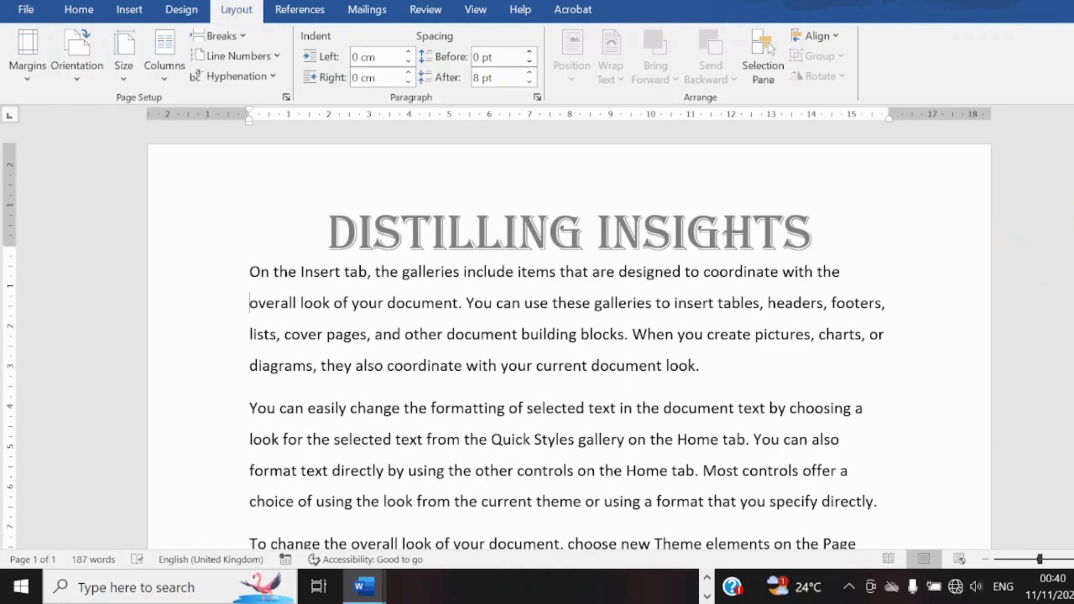
scroll(569, 336, "down", 3)
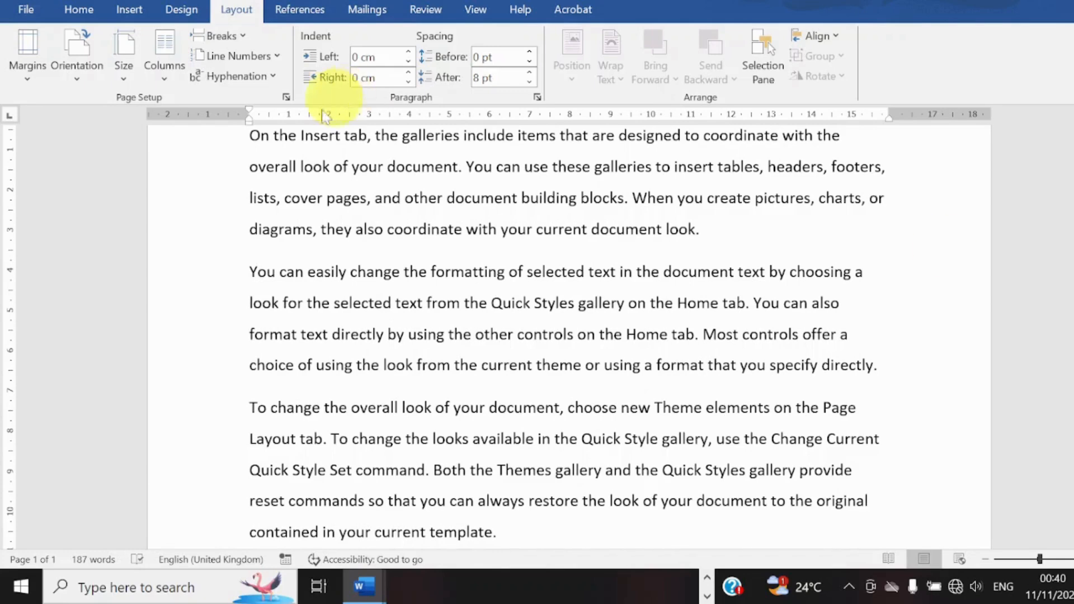
left_click_drag(249, 135, 519, 533)
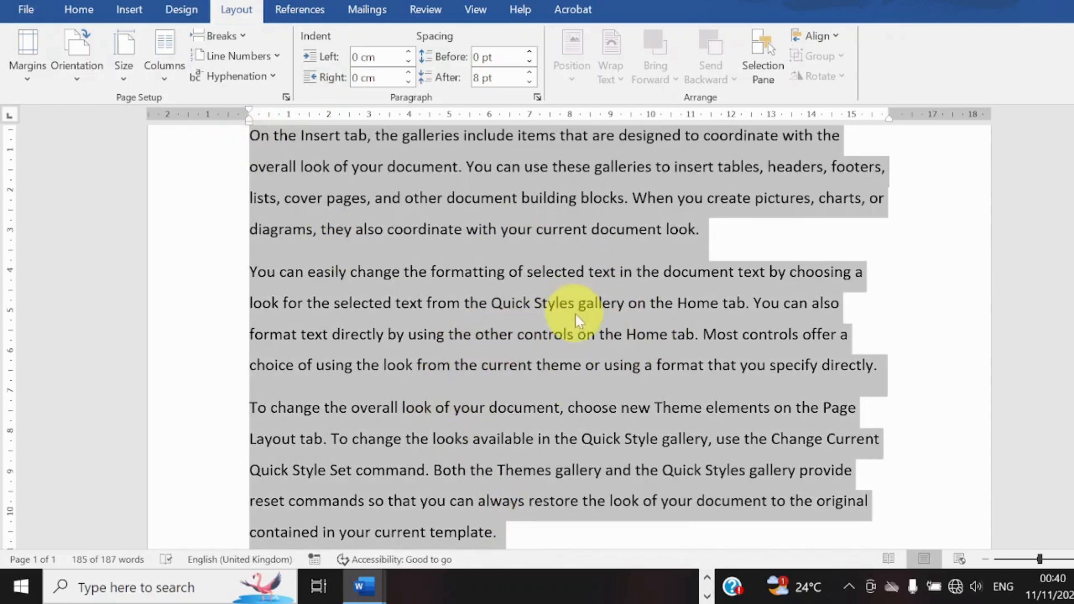
left_click(167, 78)
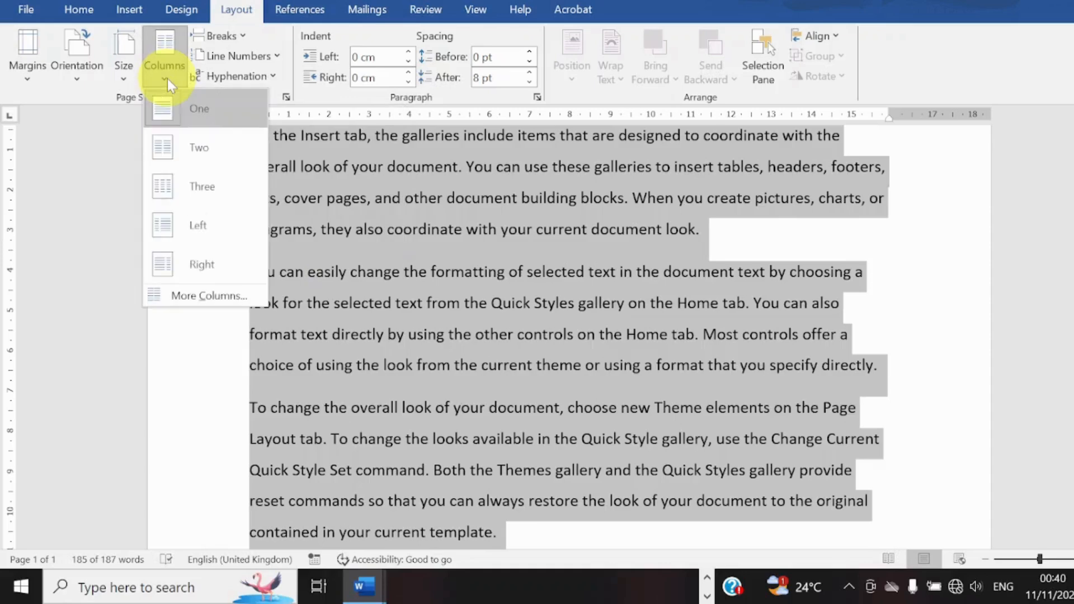
left_click(193, 147)
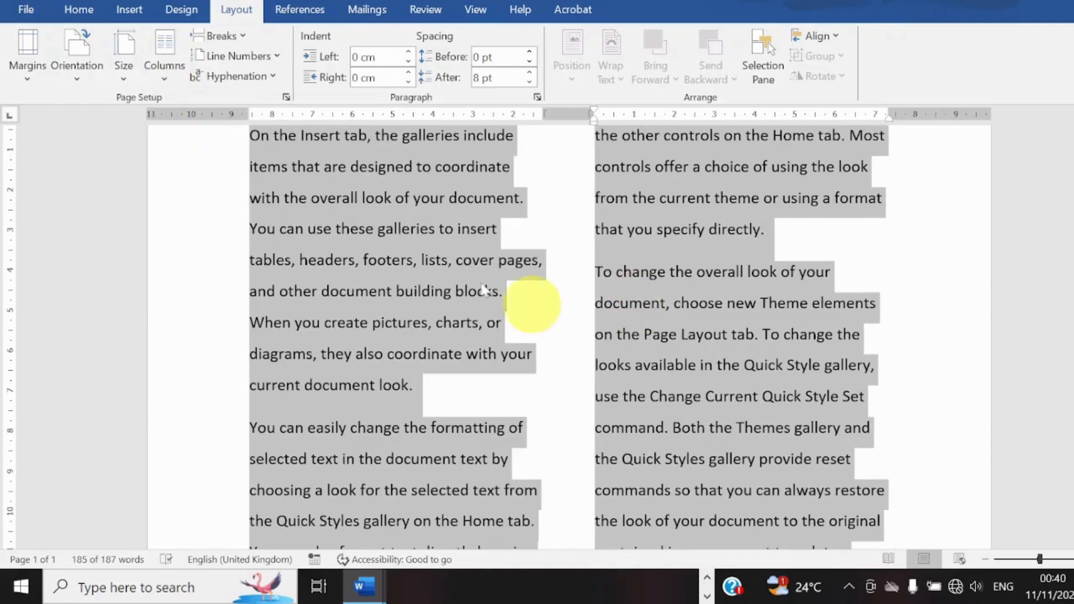
Step: Rearrange the selected paragraphs in three columns and replace that with the Left column preset
left_click(167, 72)
left_click(180, 188)
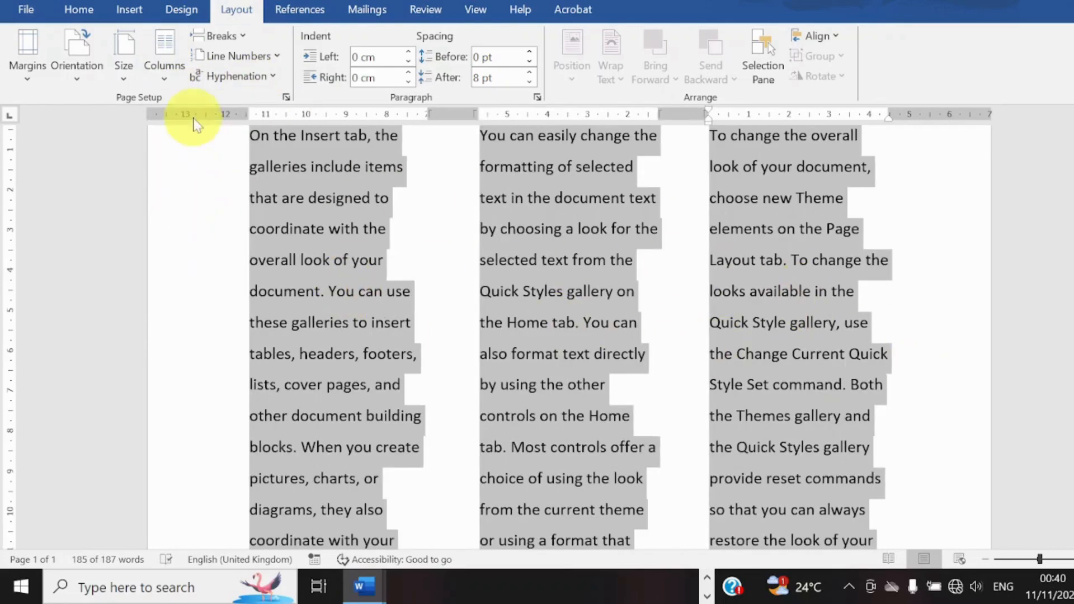
left_click(166, 66)
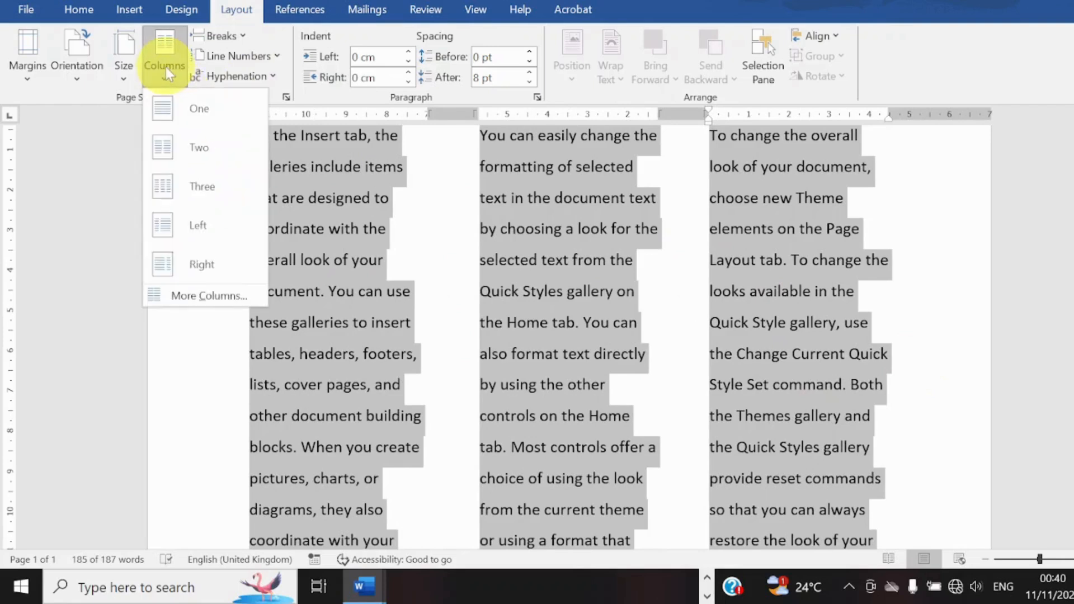
left_click(183, 221)
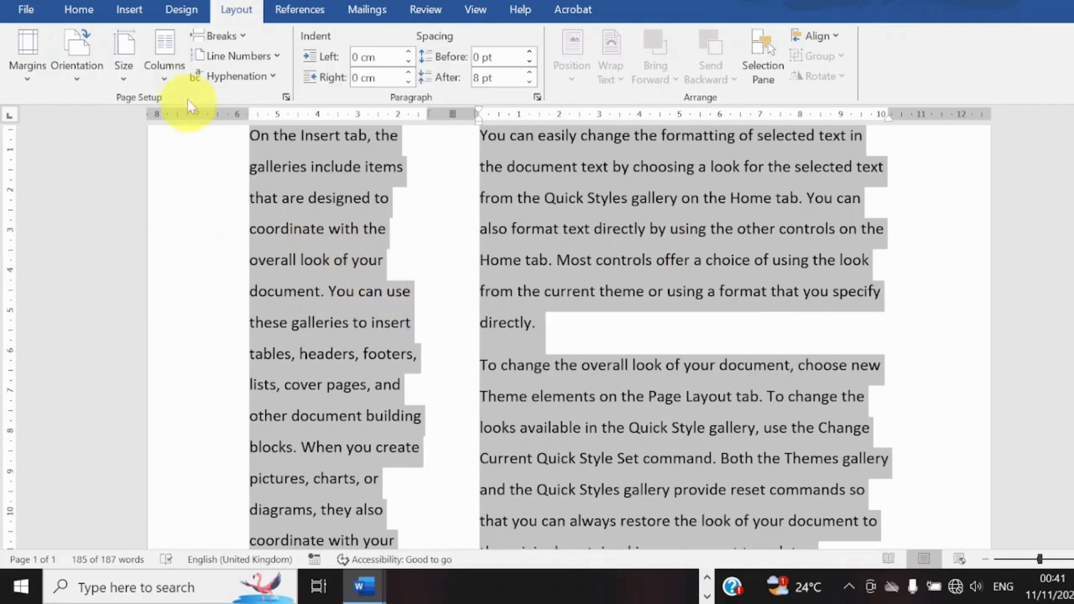
Step: Apply the Right column preset to the selected paragraphs, try justified alignment and return them to left alignment
left_click(168, 80)
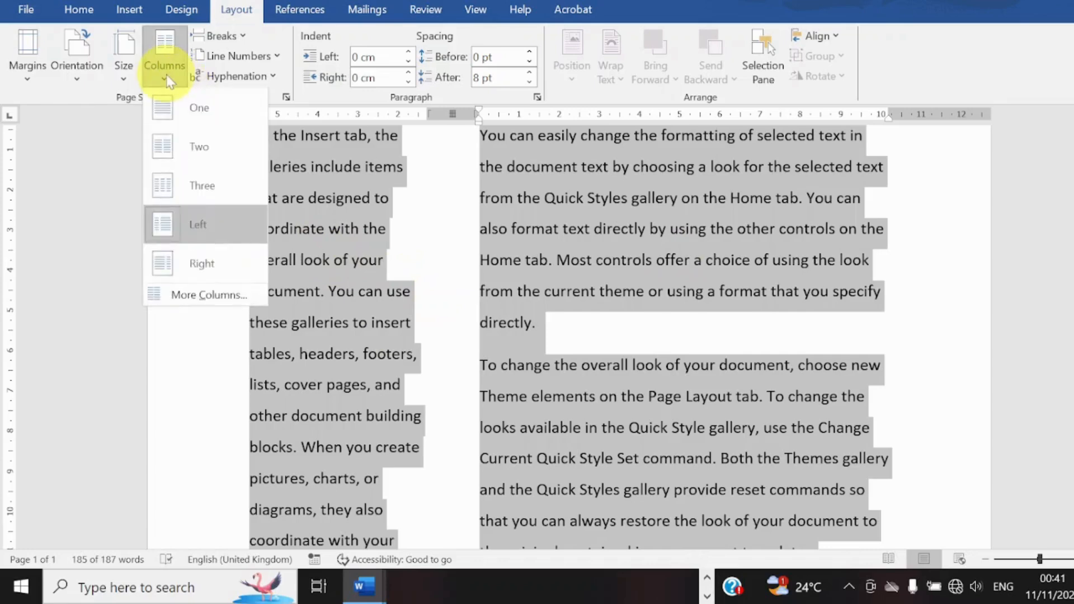
left_click(200, 265)
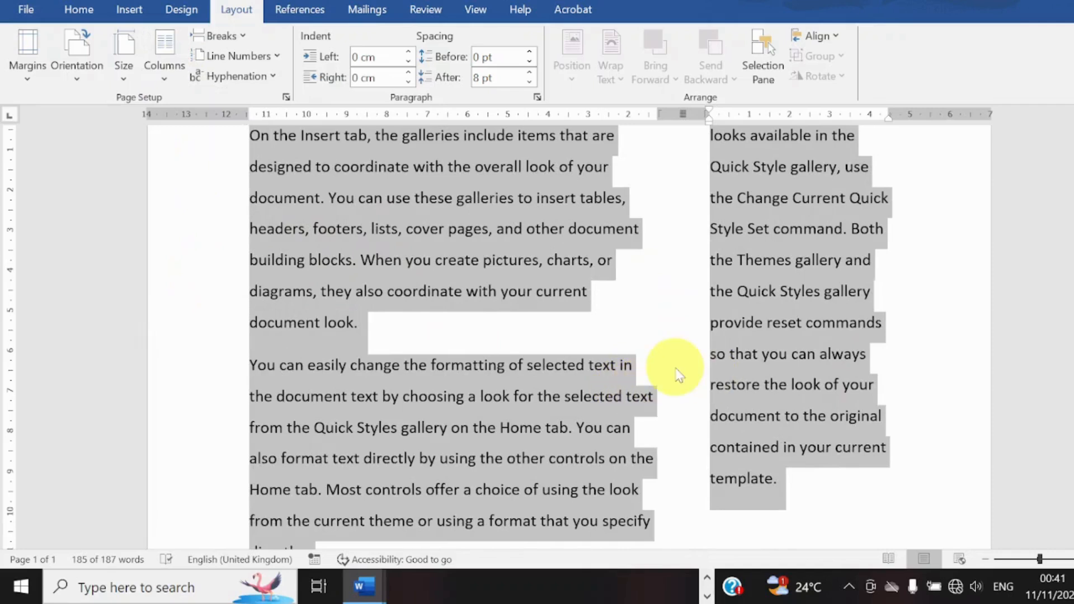
key("ctrl+j")
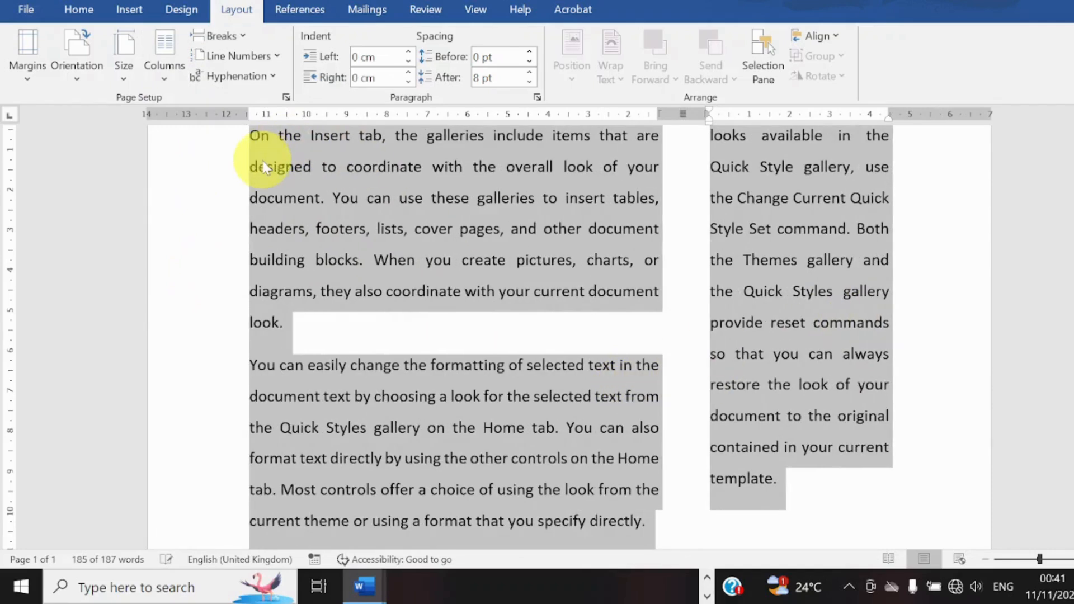
key("ctrl+l")
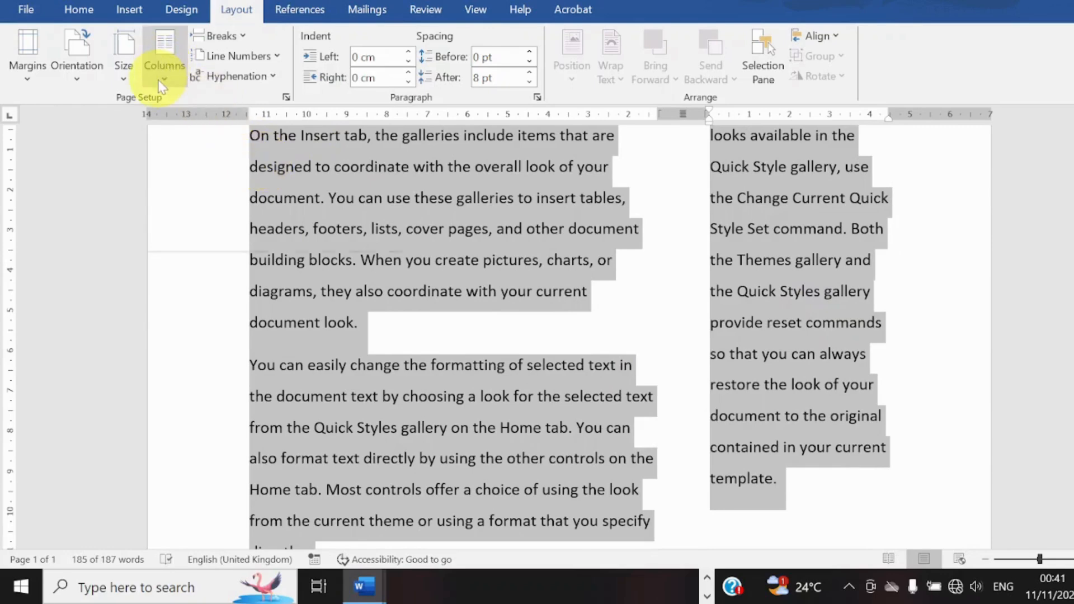
Step: Set the number of columns for the selected paragraphs to 5 through the custom column settings
left_click(164, 66)
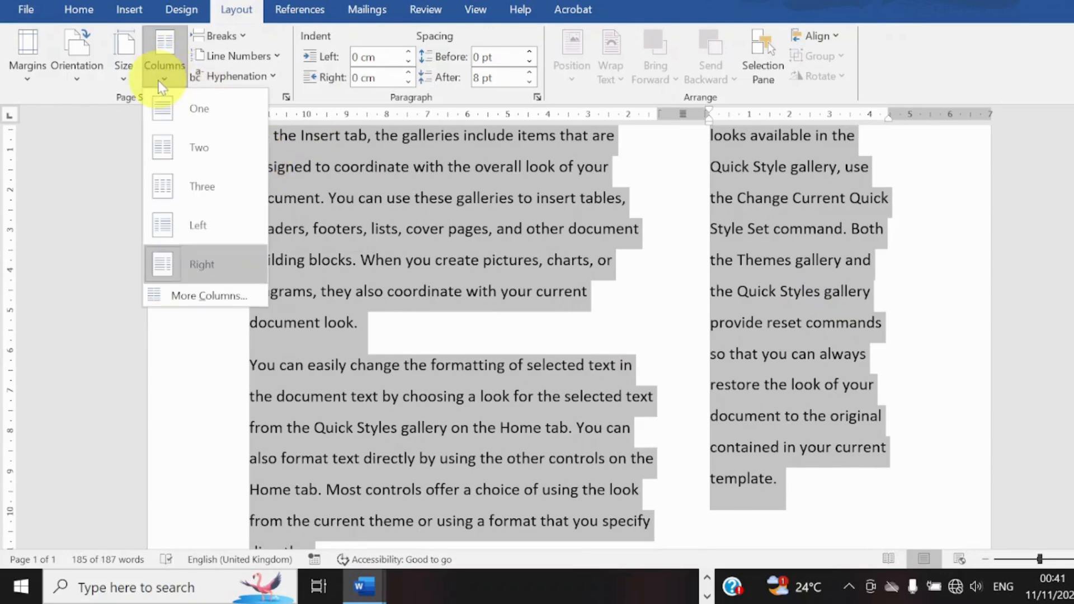
left_click(226, 295)
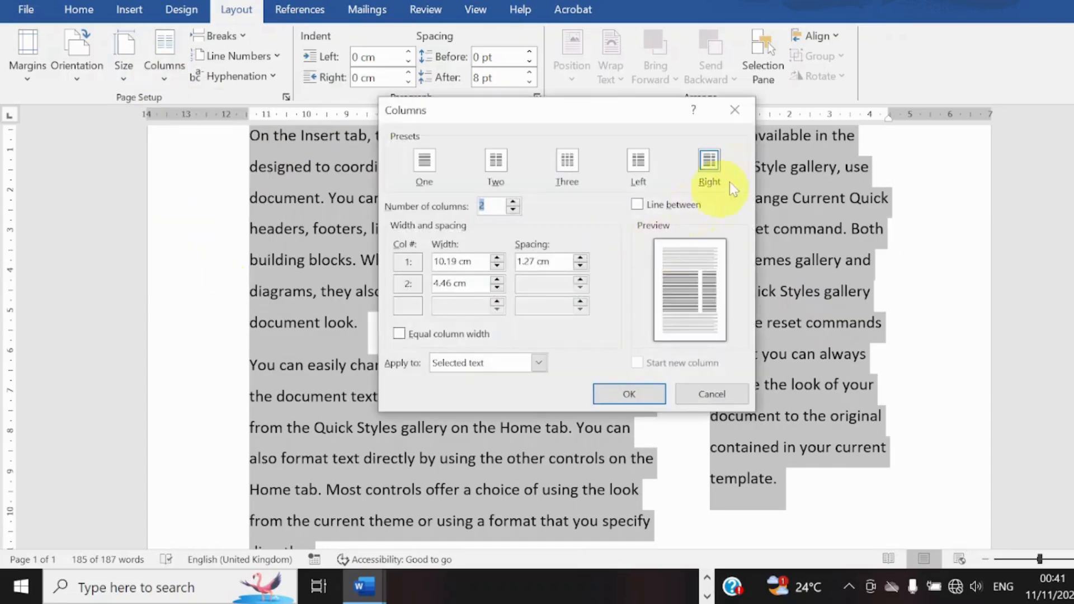
left_click(513, 203)
left_click(513, 203)
left_click(513, 203)
left_click(630, 392)
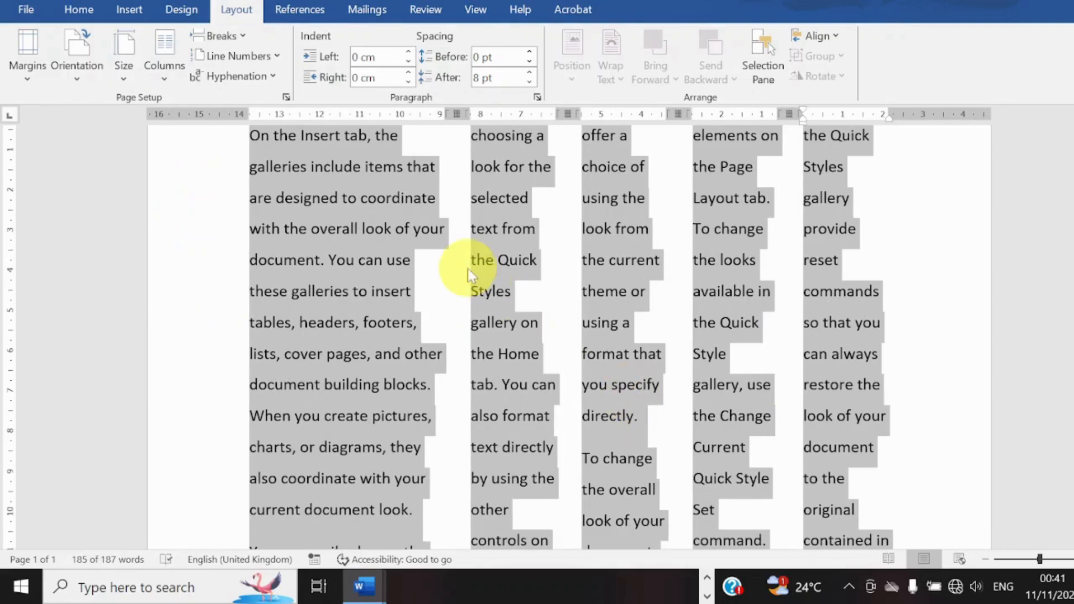
Step: Undo the column layouts so the three body paragraphs return to a single column, and clear the selection
left_click(164, 73)
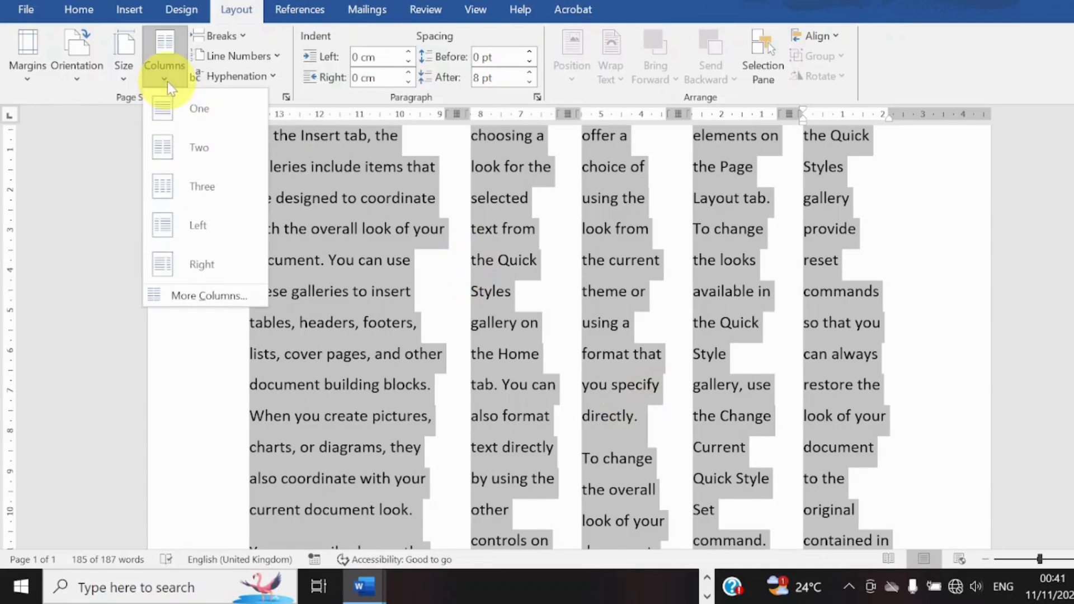
left_click(196, 265)
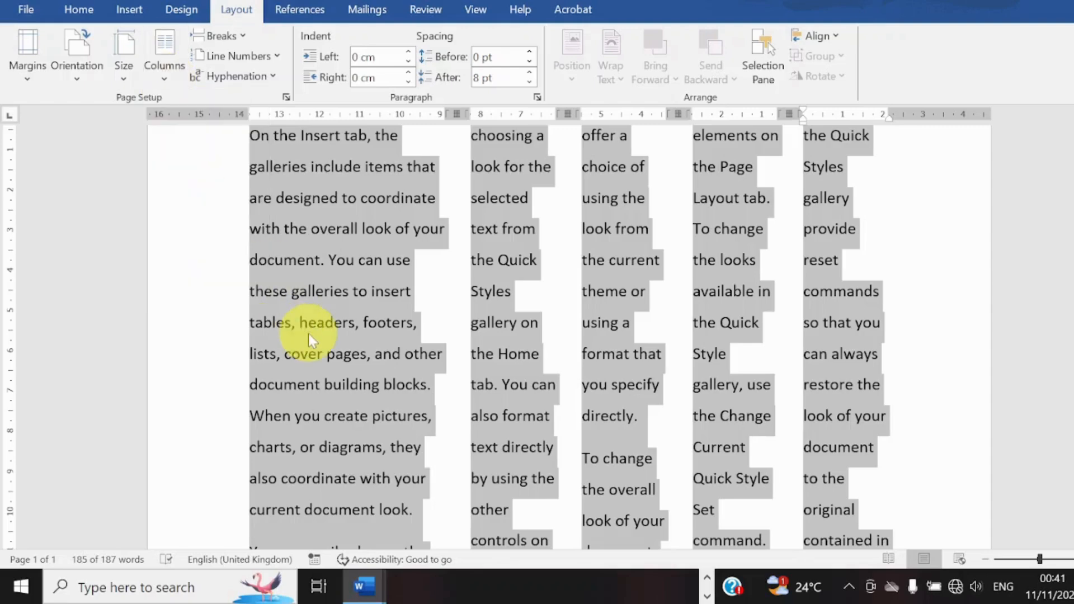
key("ctrl+z")
key("ctrl+z")
key("ctrl+z")
key("ctrl+z")
key("ctrl+z")
key("ctrl+z")
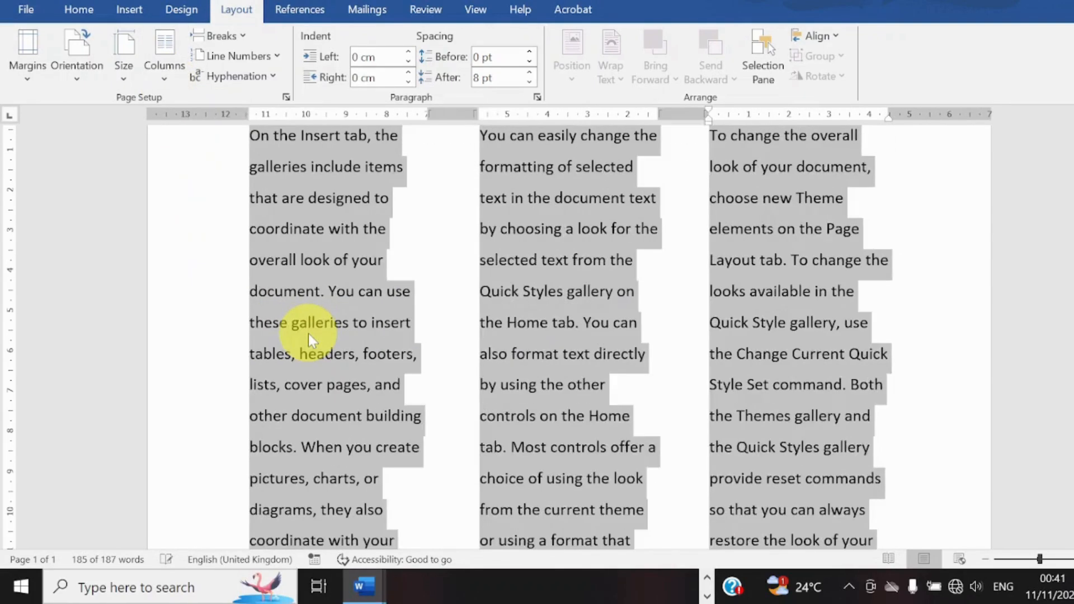
key("ctrl+z")
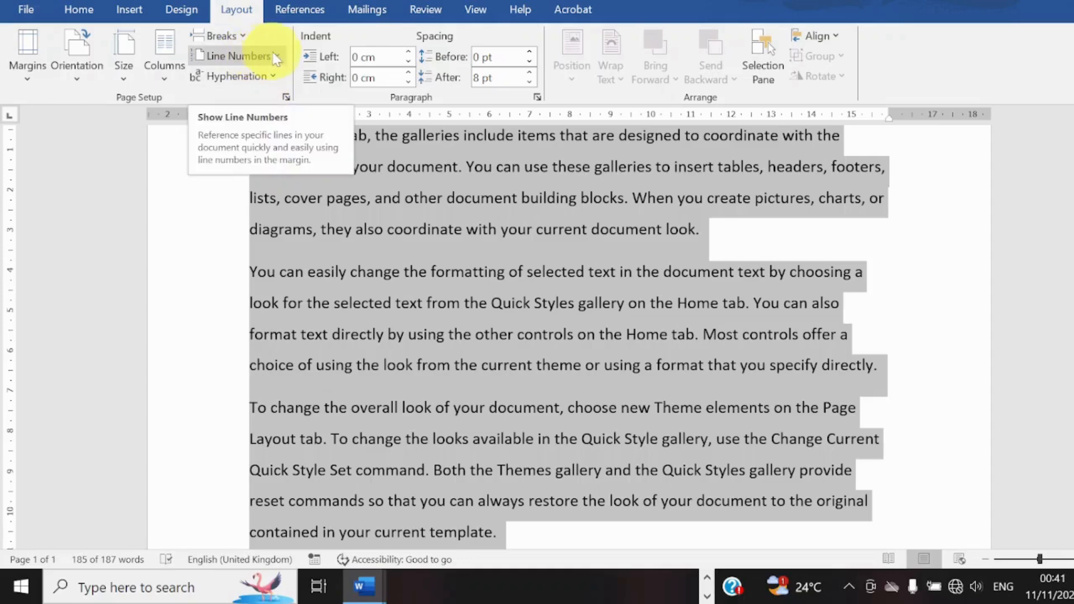
left_click(396, 161)
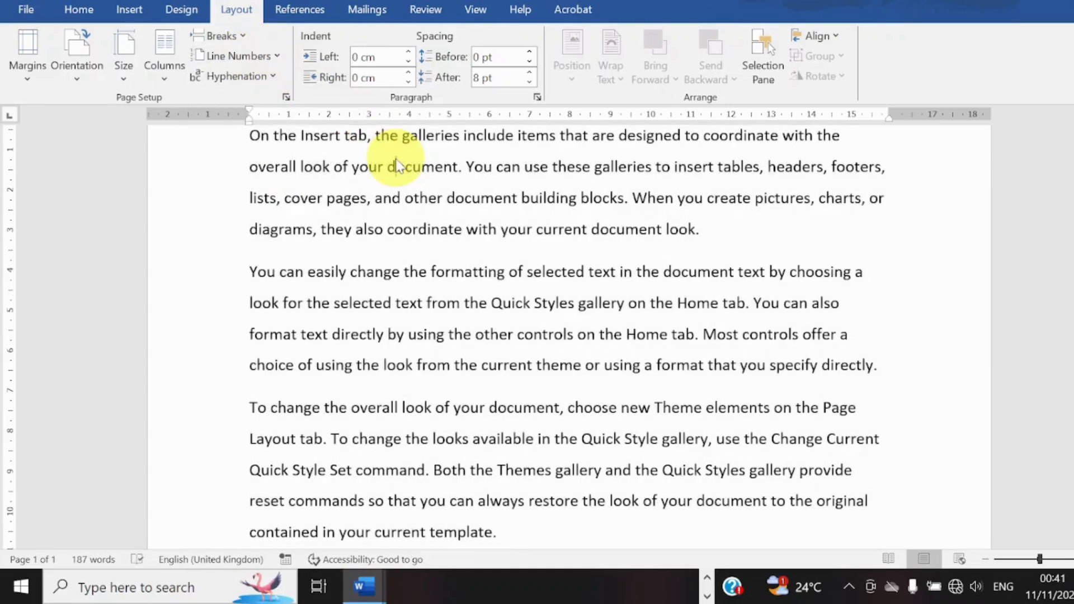
Step: Examine the available page and section breaks, then the reference and mail merge commands
left_click(243, 39)
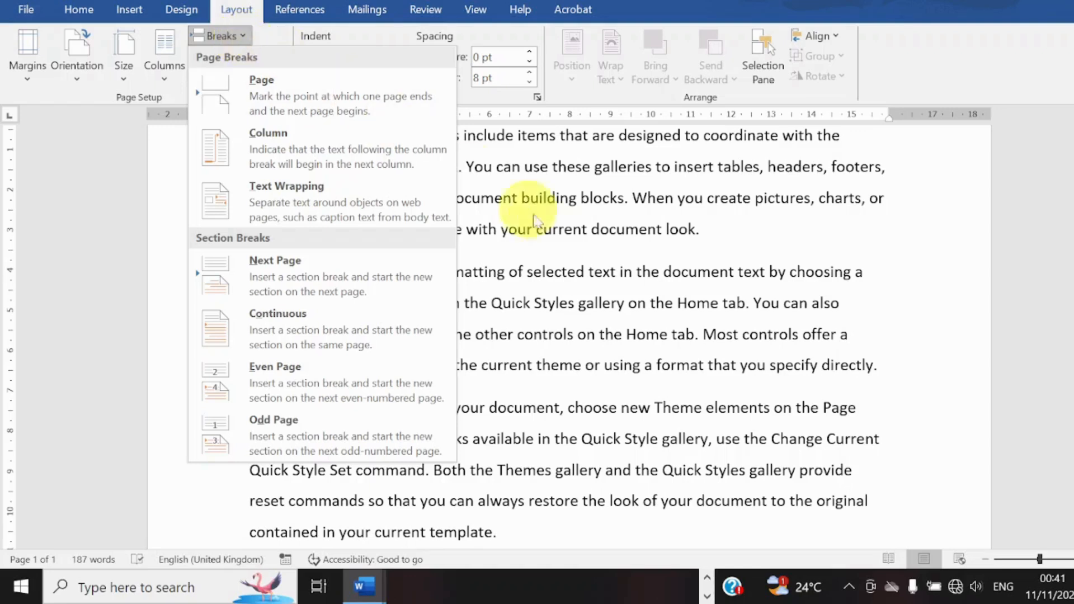
left_click(549, 228)
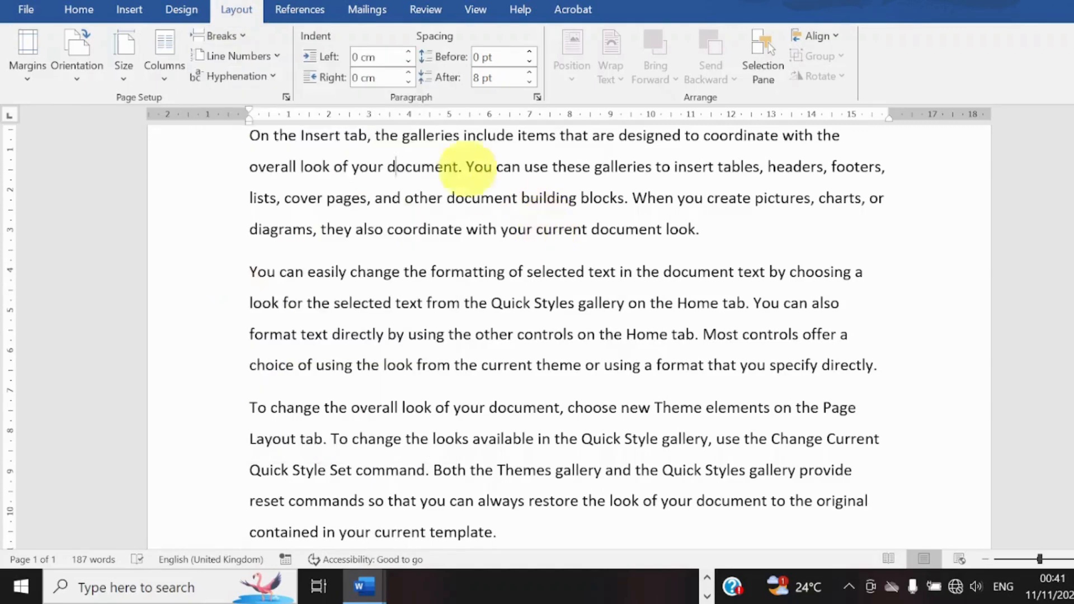
left_click(289, 13)
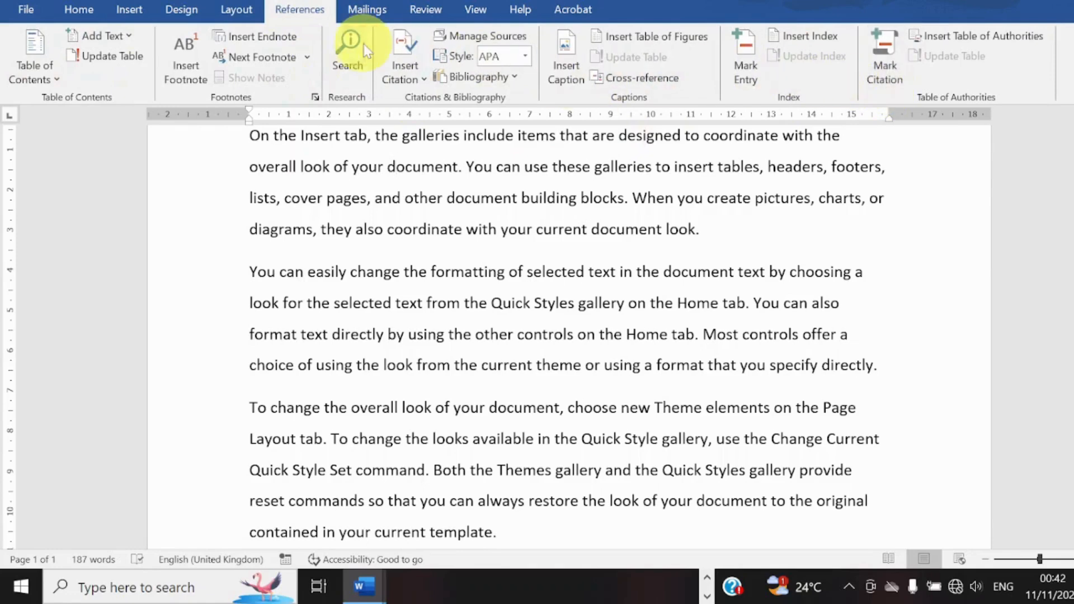
left_click(369, 10)
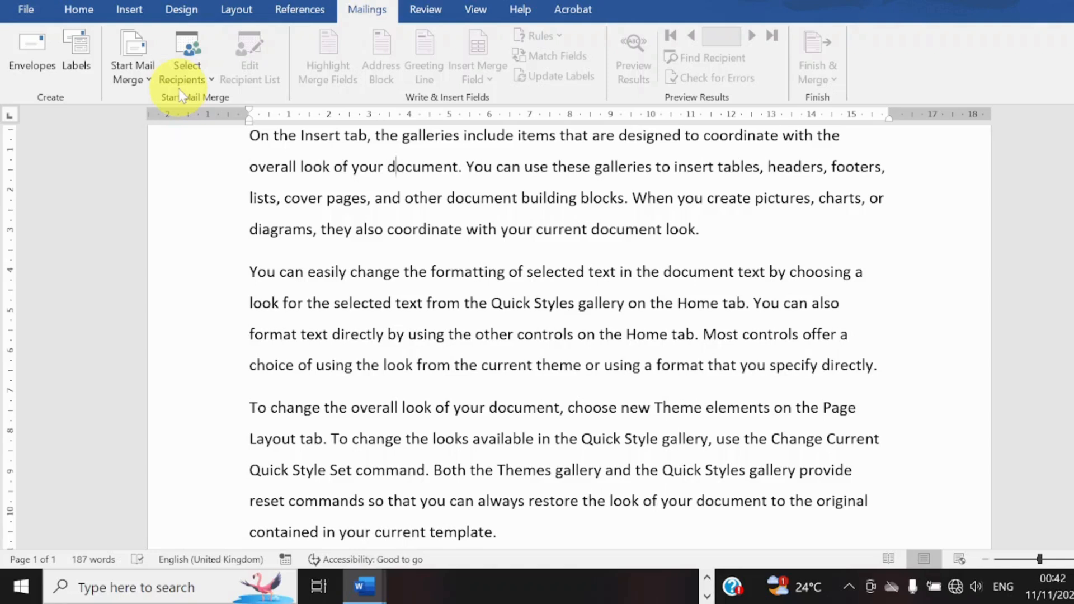
Step: Turn on Track Changes, then delete and retype the word "items" in the first body paragraph
left_click(418, 18)
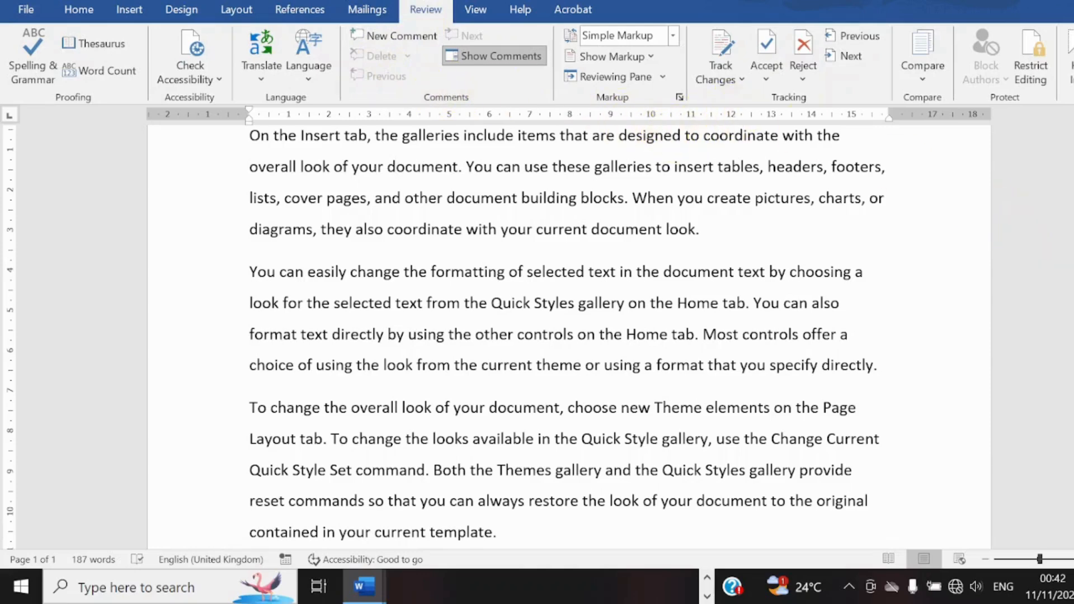
scroll(570, 335, "up", 2)
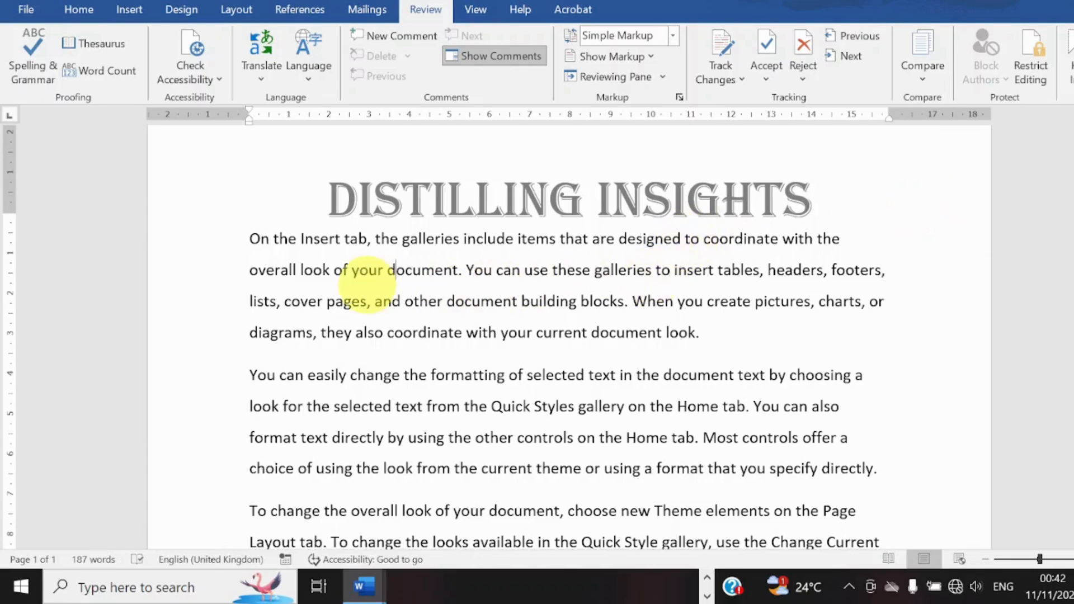
left_click(733, 51)
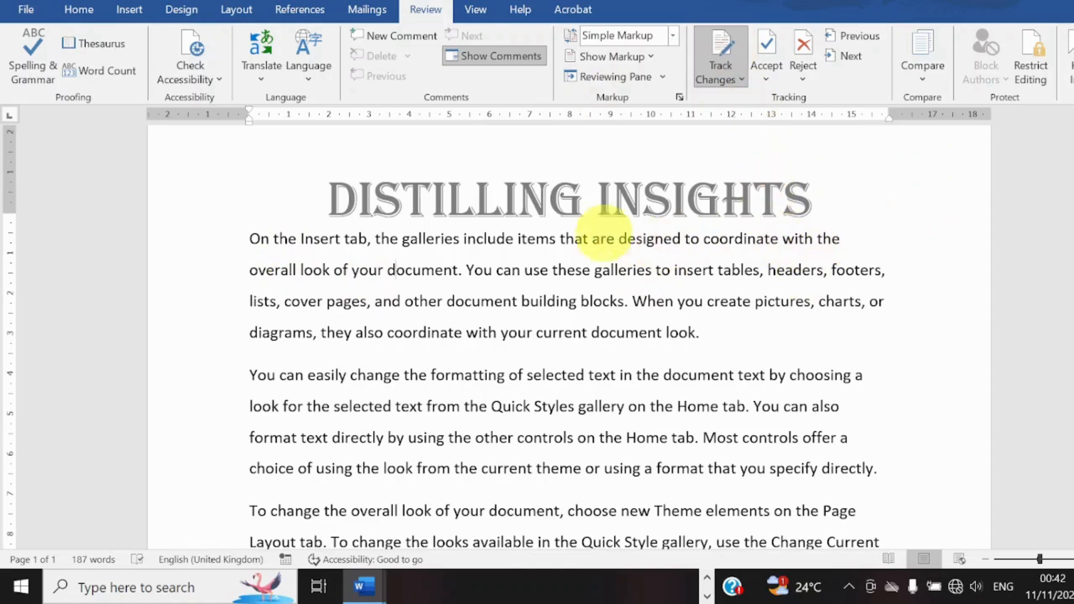
left_click(550, 238)
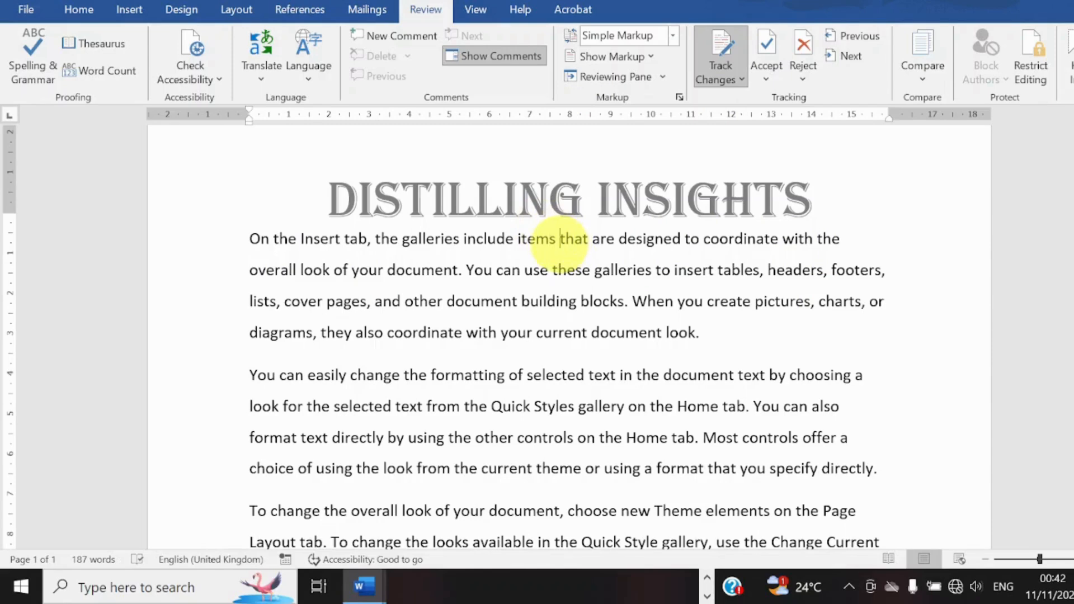
key("BackSpace")
key("BackSpace")
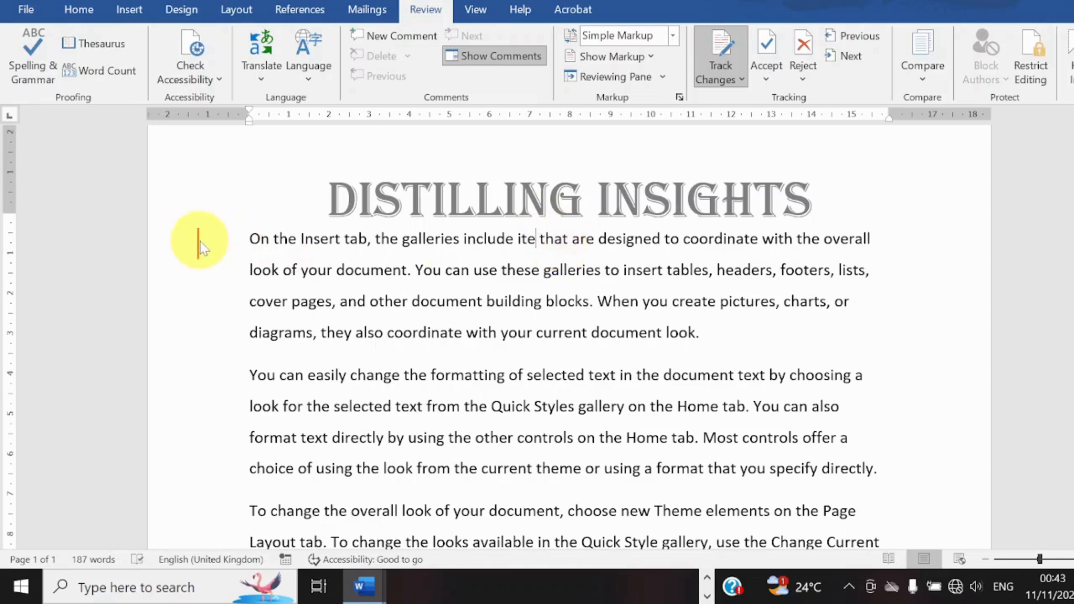
key("BackSpace")
key("BackSpace")
key("BackSpace")
key("BackSpace")
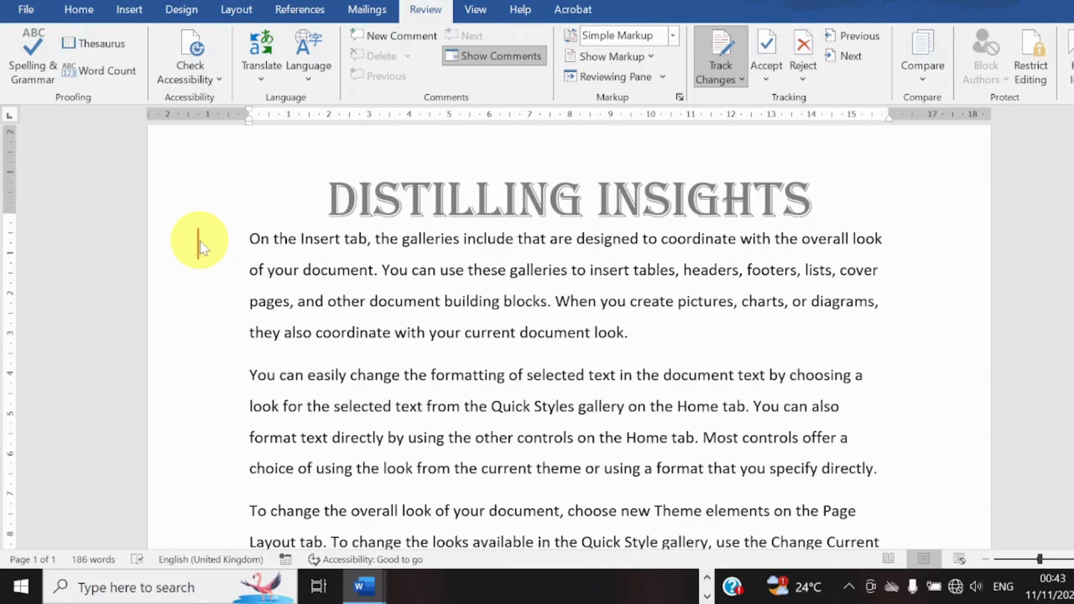
type("item")
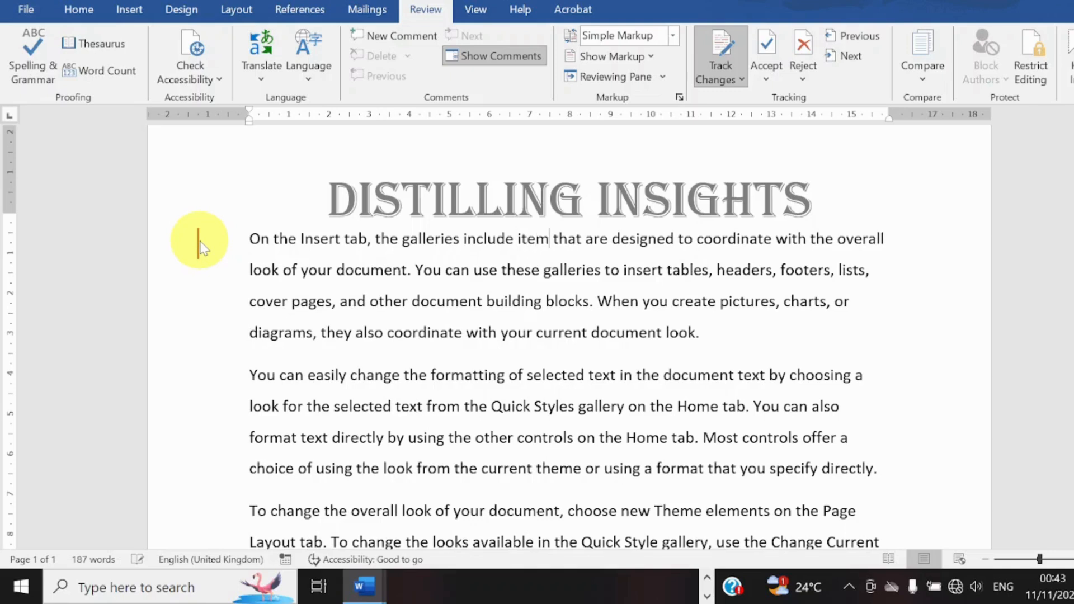
type("s")
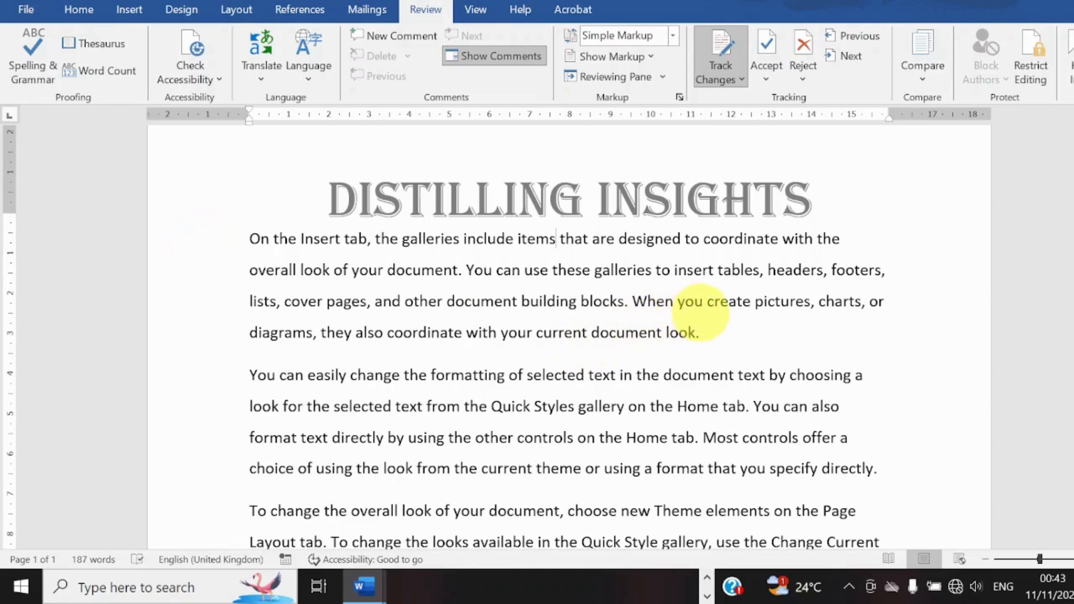
Step: Attach a comment to the word "items" reading "Items should not have been mentioned"
left_click(420, 35)
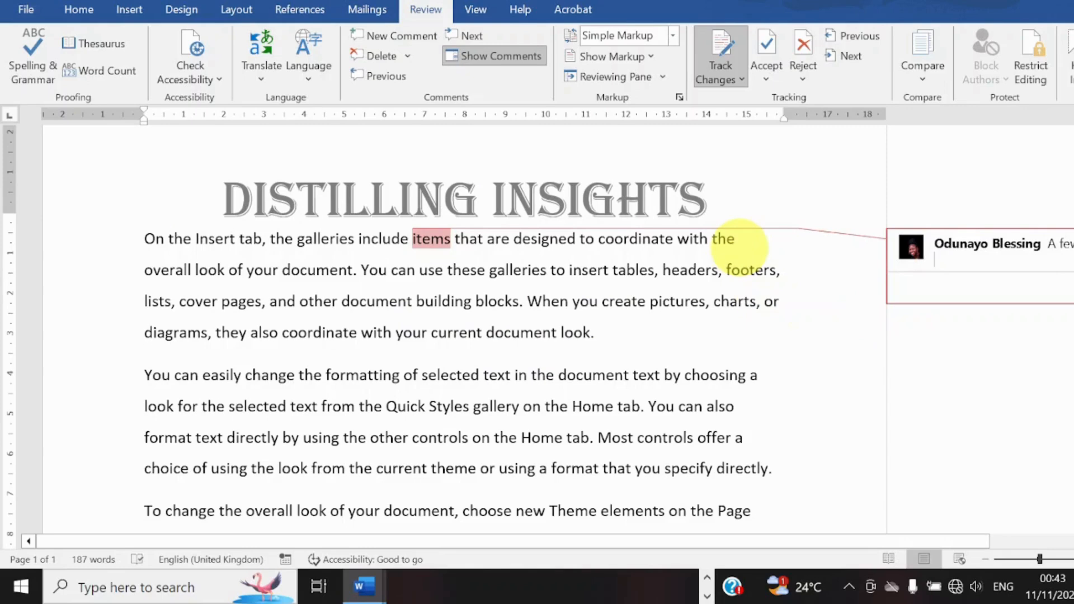
type("It")
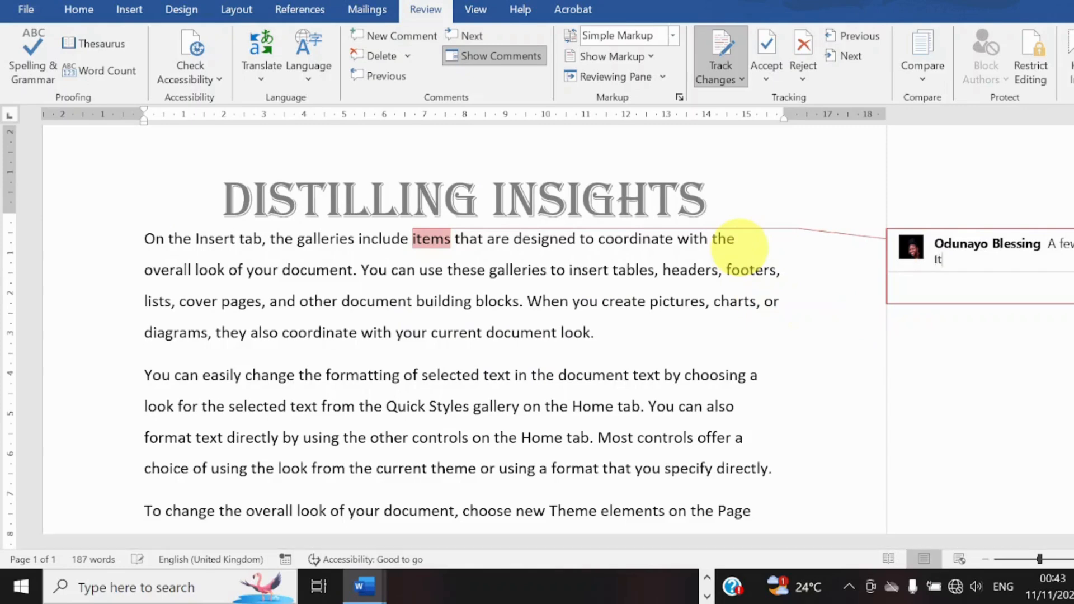
type("ems shouls not h")
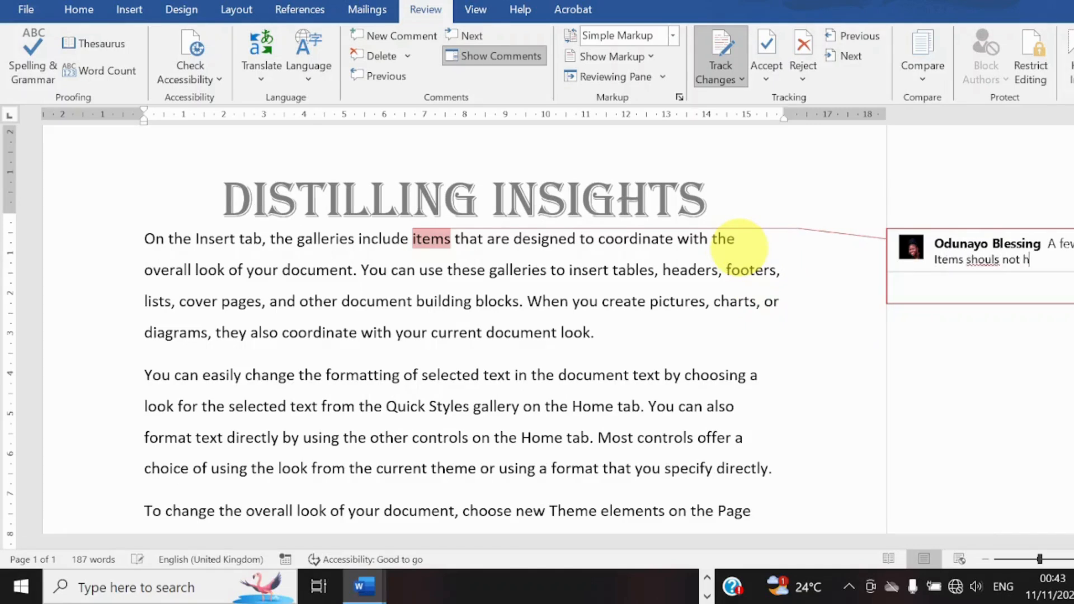
type("ave been mentioned")
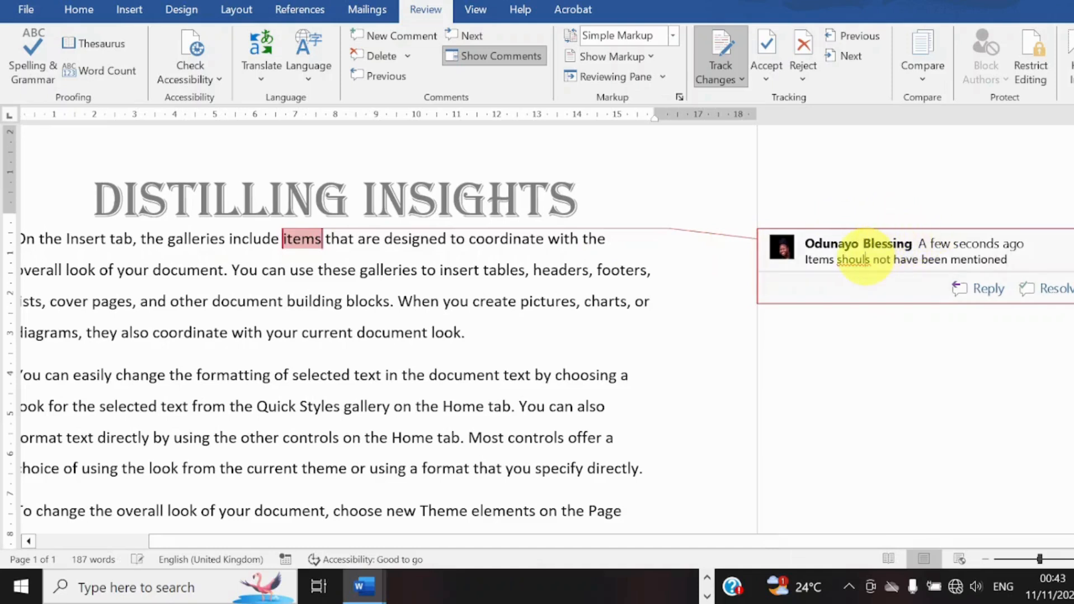
key("BackSpace")
type("d")
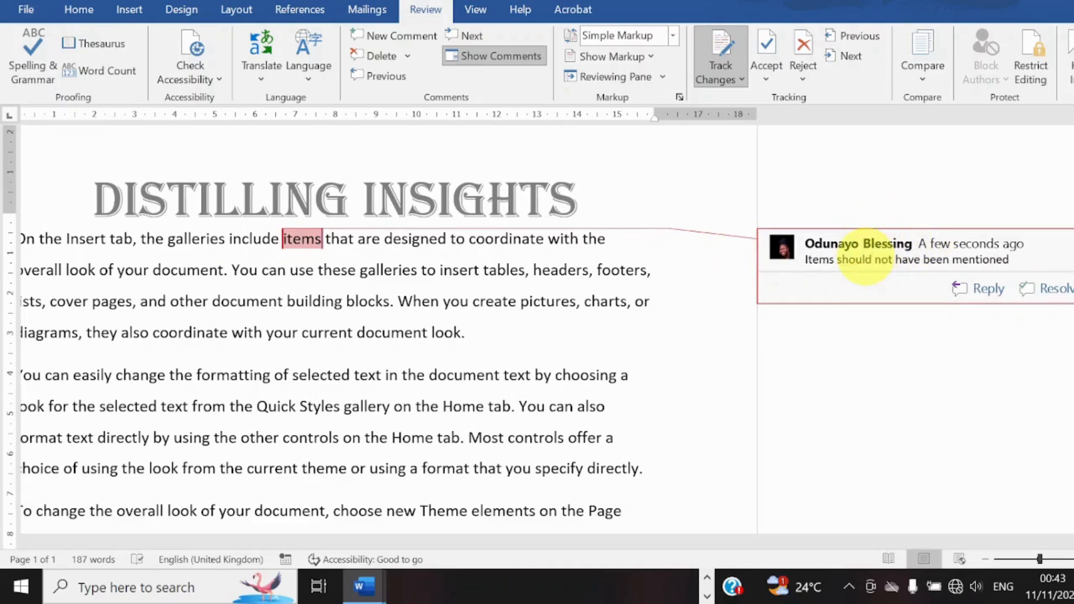
Step: Reword the comment on "items" to read "Items shouldn't have been mentioned"
key("BackSpace")
key("BackSpace")
key("BackSpace")
key("BackSpace")
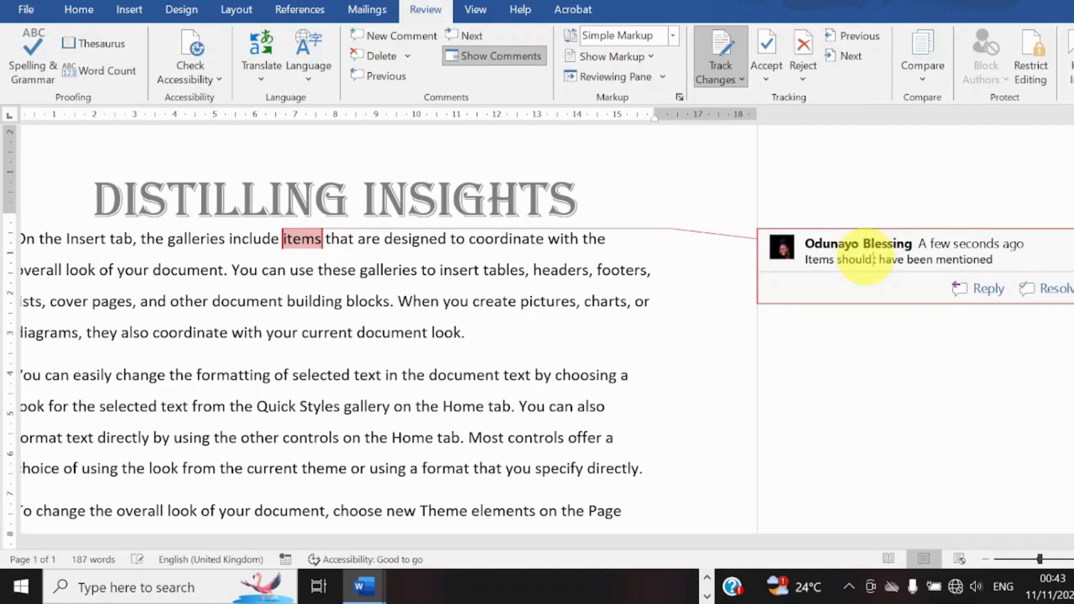
type("n't")
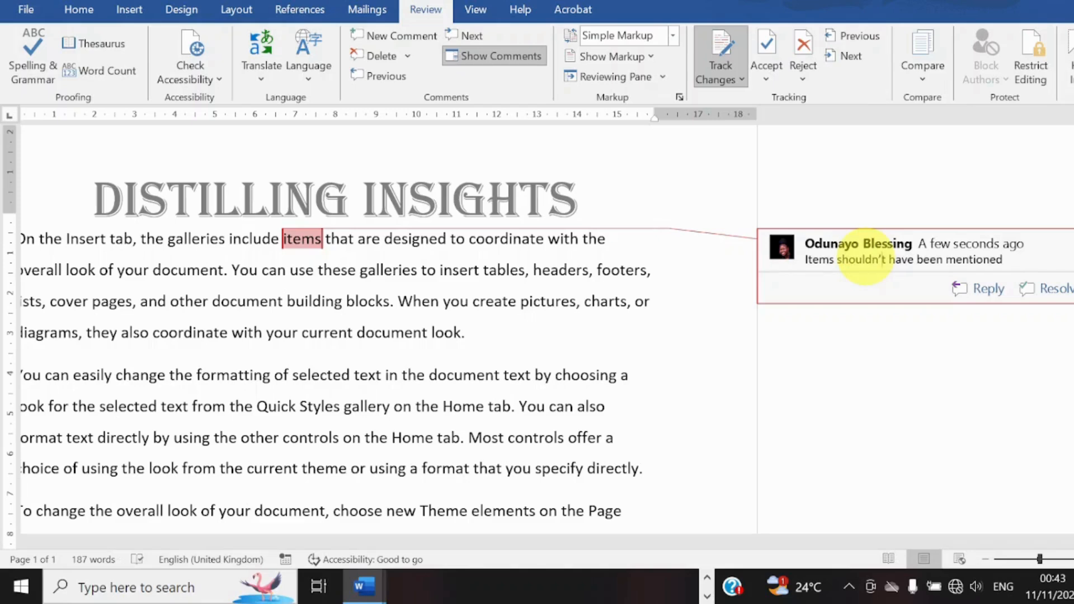
left_click(711, 304)
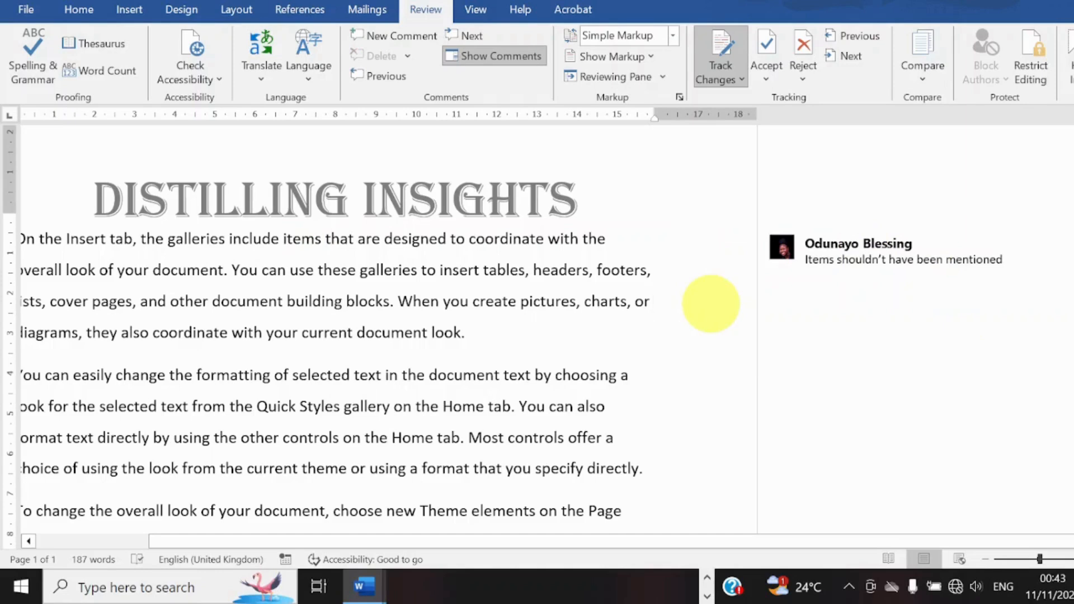
left_click(827, 249)
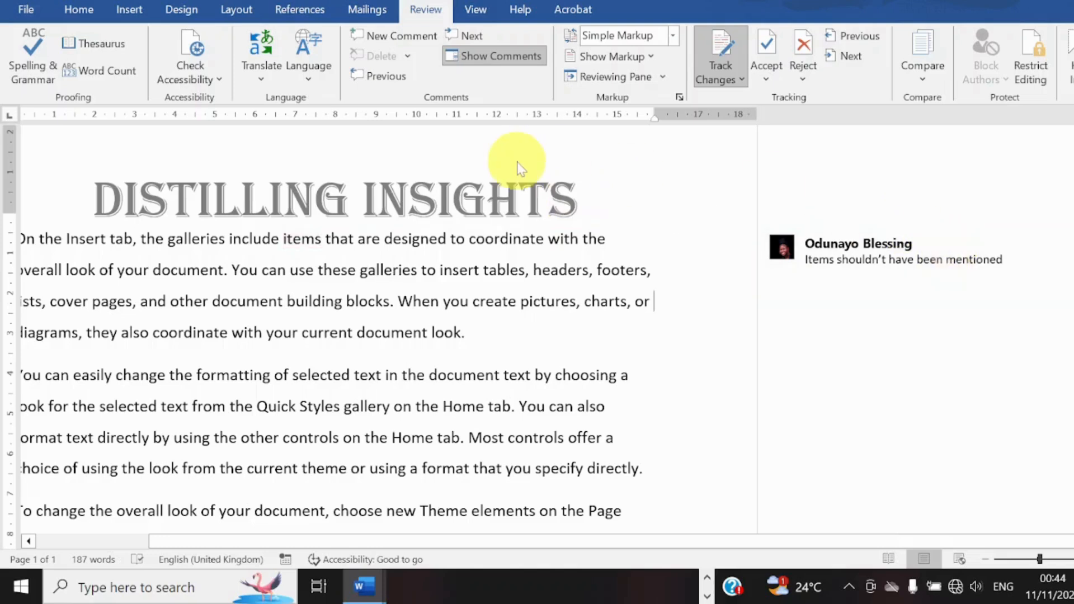
Step: Undo the comment's wording changes and its insertion on the word "items"
key("ctrl+z")
key("ctrl+z")
key("ctrl+z")
key("ctrl+z")
key("ctrl+z")
key("ctrl+z")
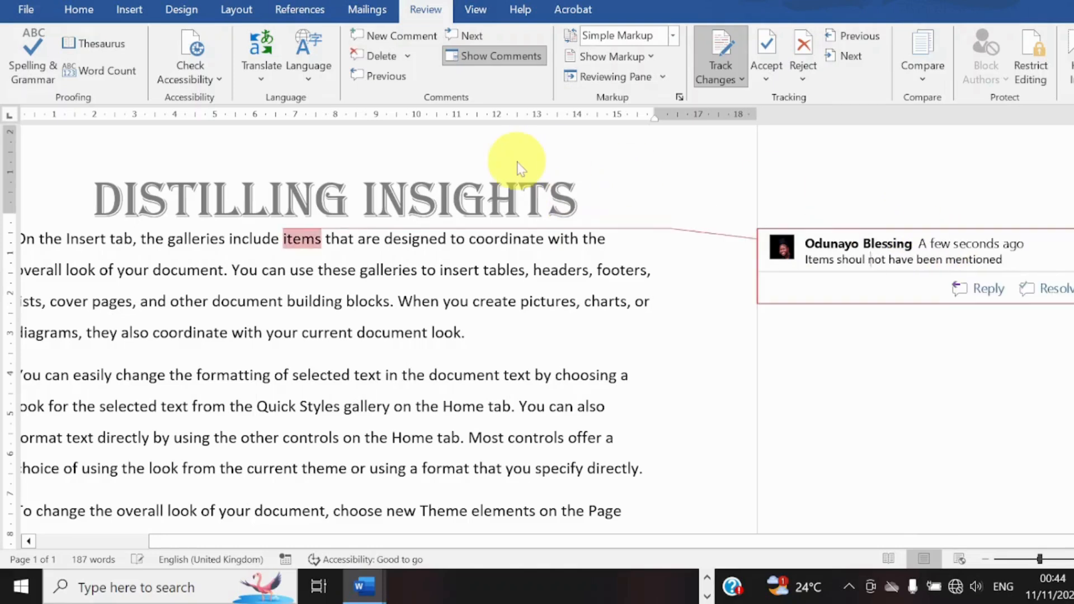
key("ctrl+z")
key("ctrl+z")
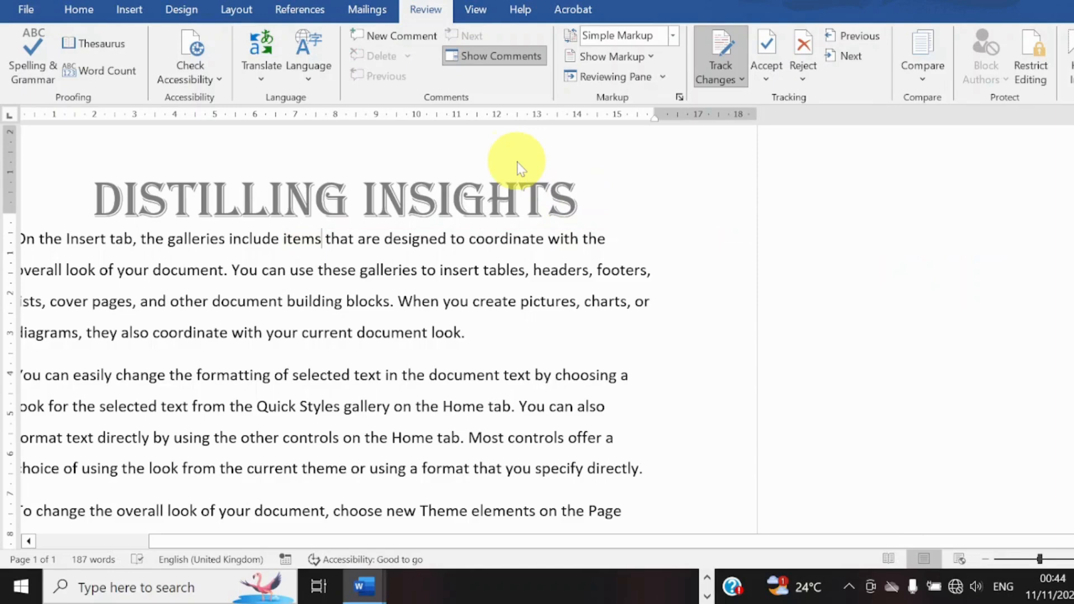
Step: Bring the whole page width back into view, then hide the ruler and show it again
left_click(481, 9)
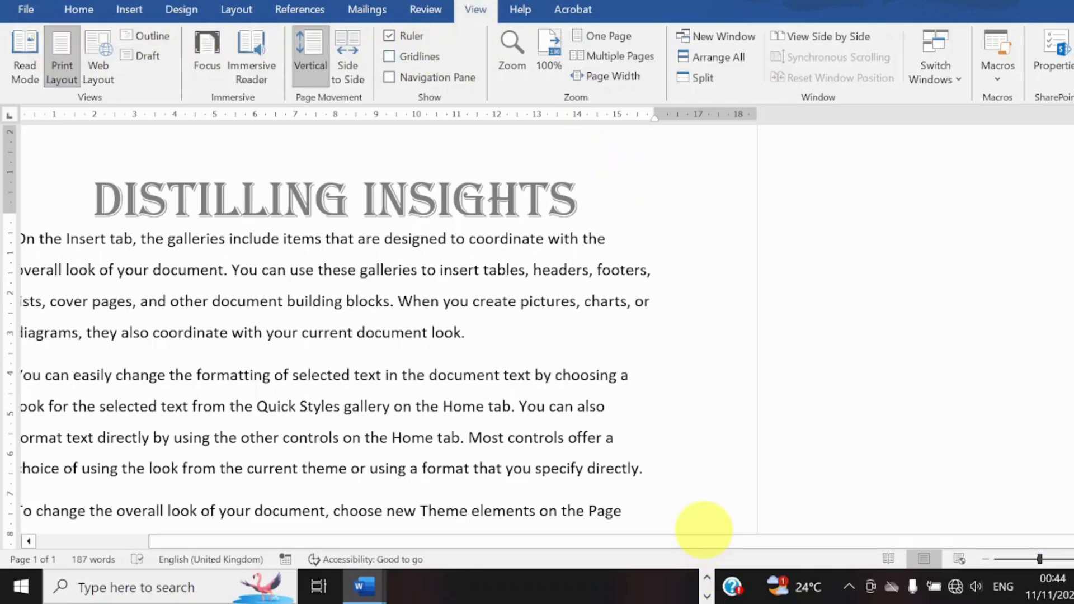
left_click_drag(694, 542, 592, 508)
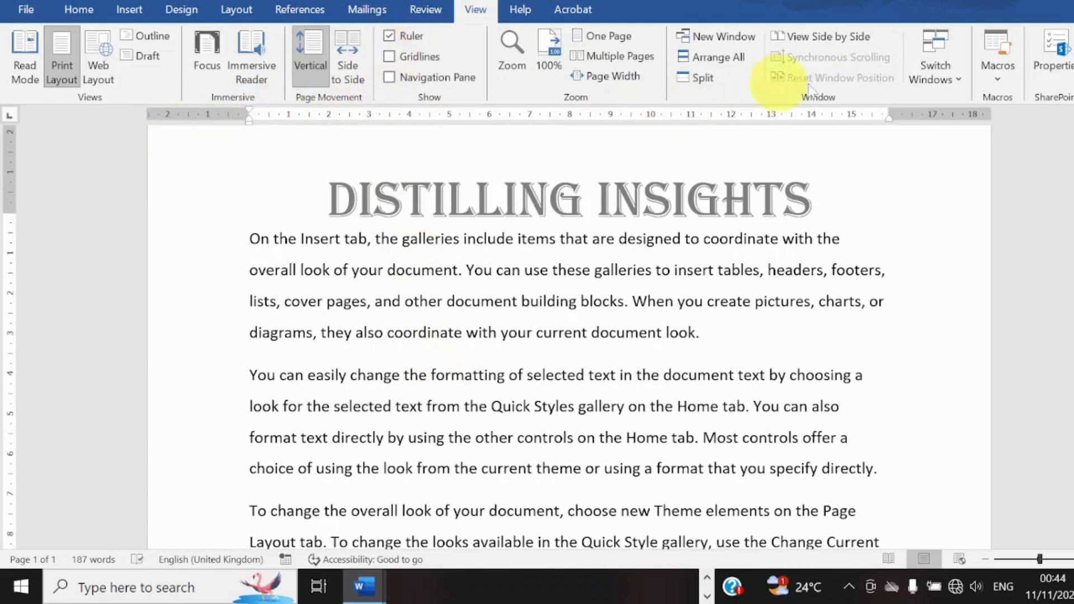
left_click(389, 37)
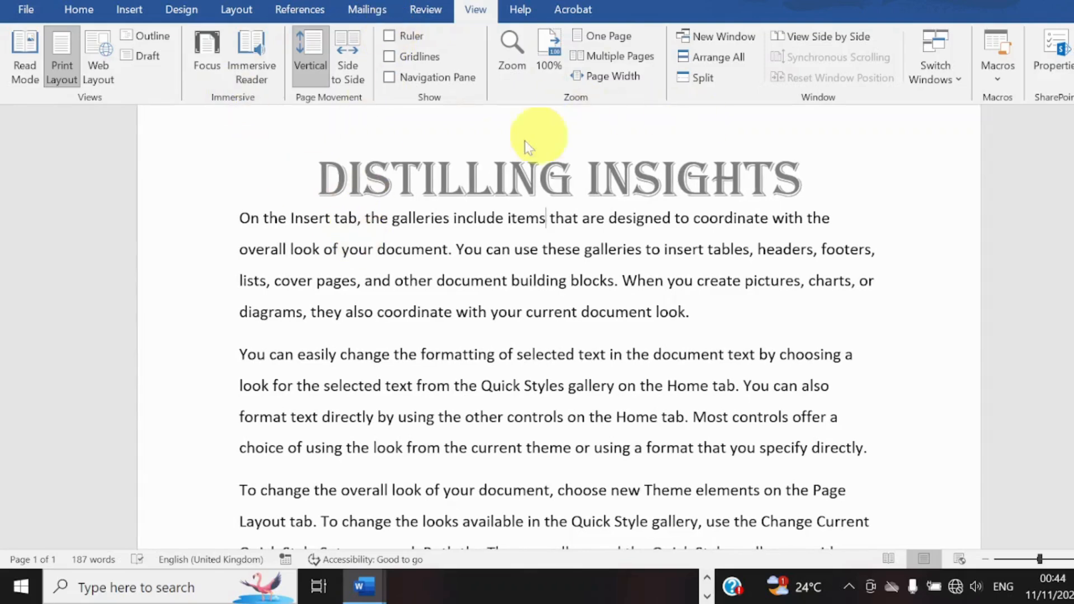
left_click(391, 40)
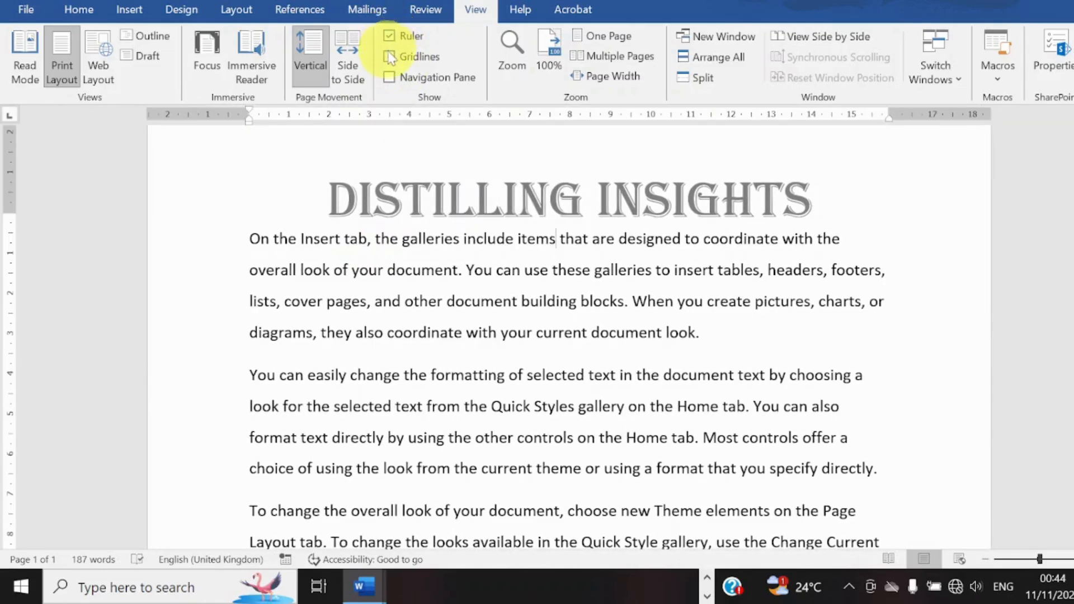
Step: Show the gridlines and hide them again, then display the Navigation pane
left_click(390, 58)
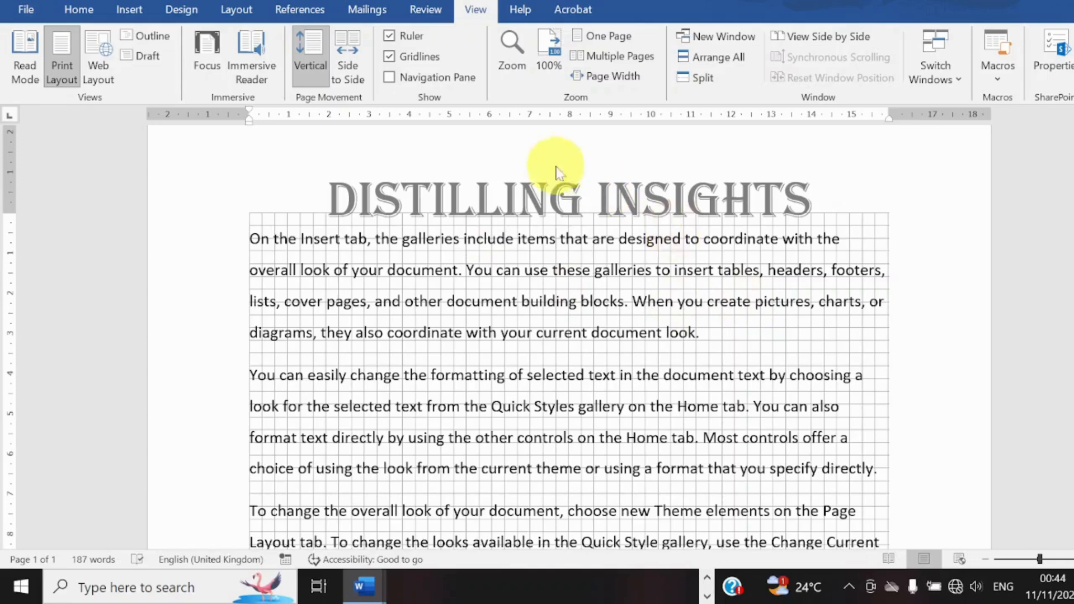
left_click(390, 57)
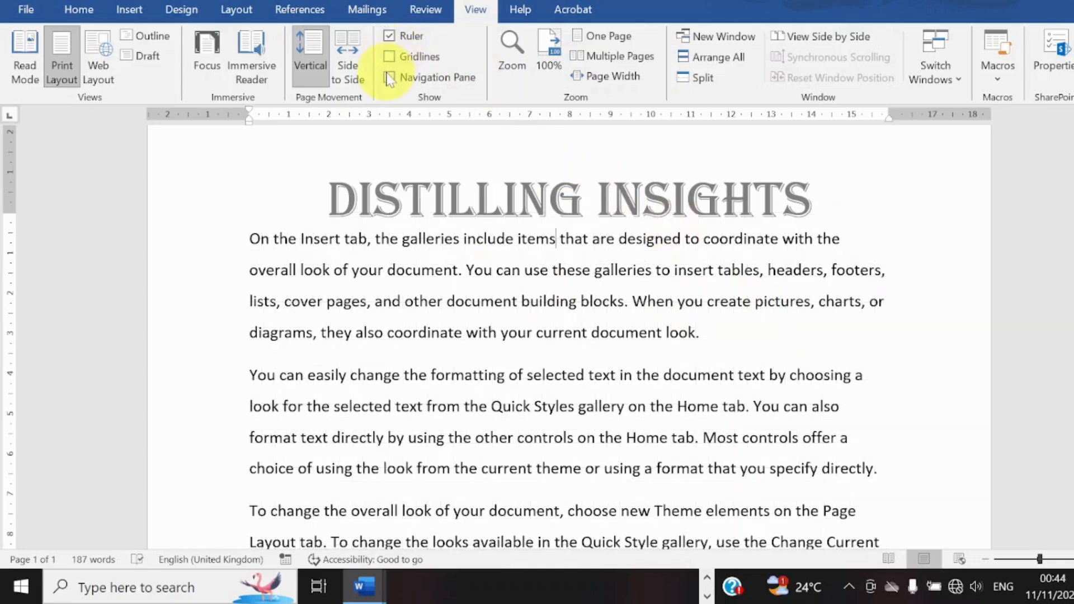
left_click(389, 78)
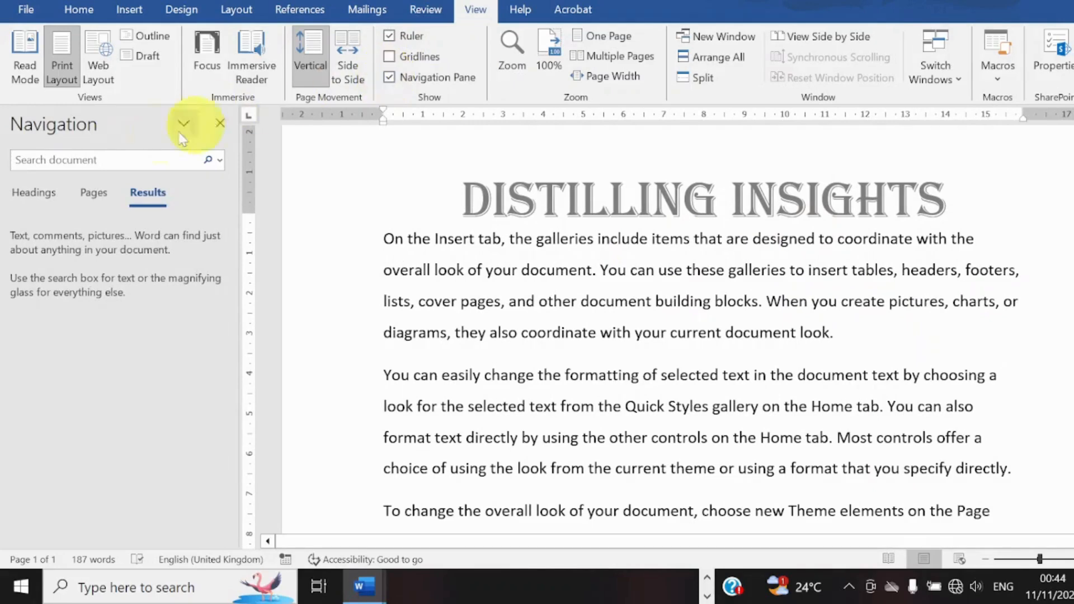
Step: Hide the Navigation pane, switch page movement to Side to Side, and return it to Vertical to scroll through the page
left_click(394, 82)
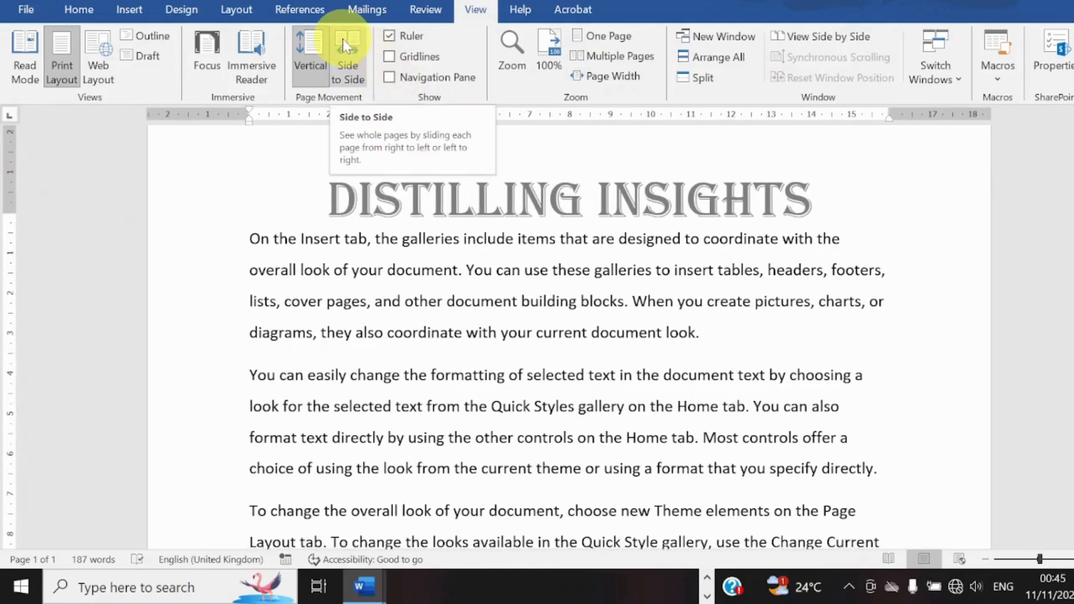
left_click(345, 45)
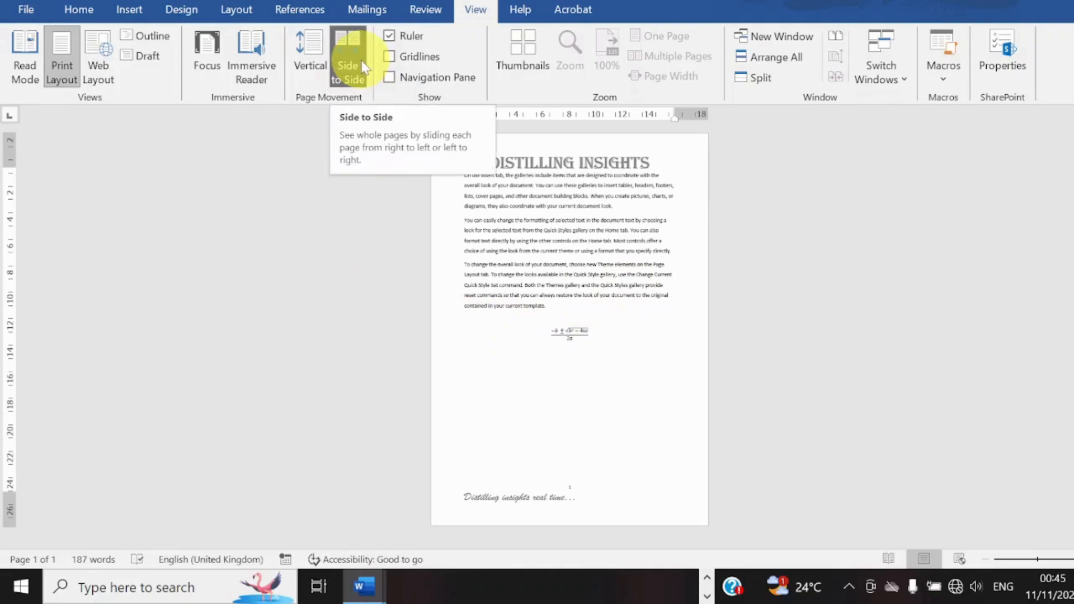
left_click(312, 54)
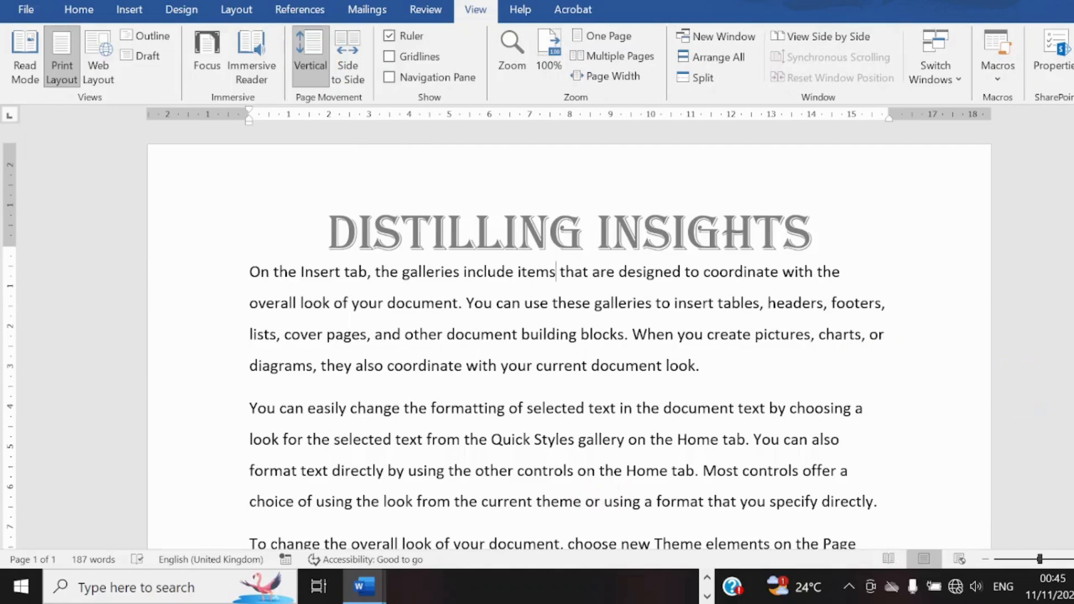
scroll(569, 335, "down", 10)
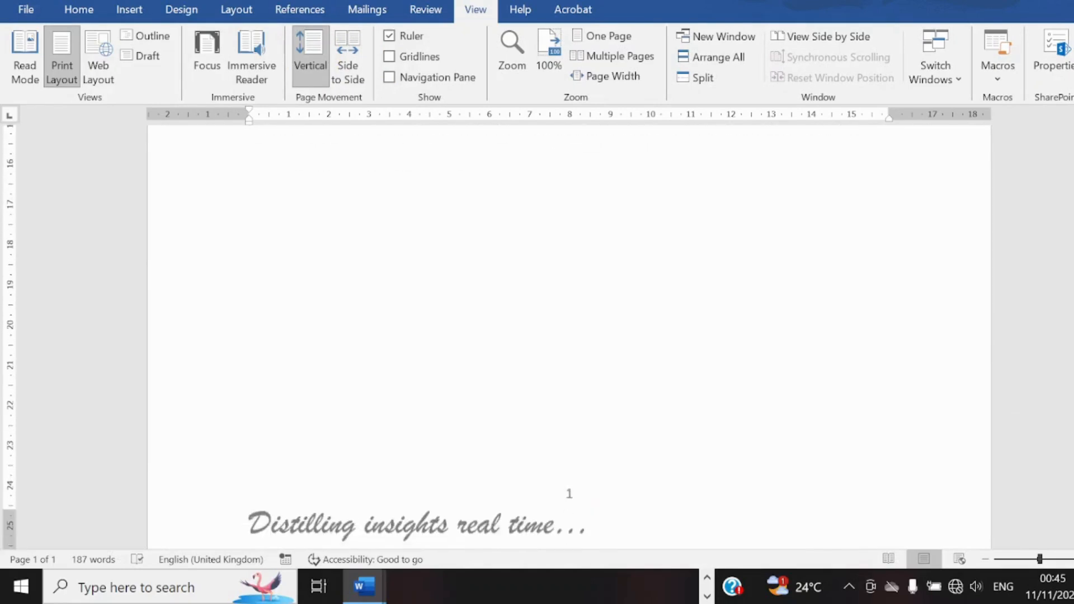
scroll(569, 336, "up", 10)
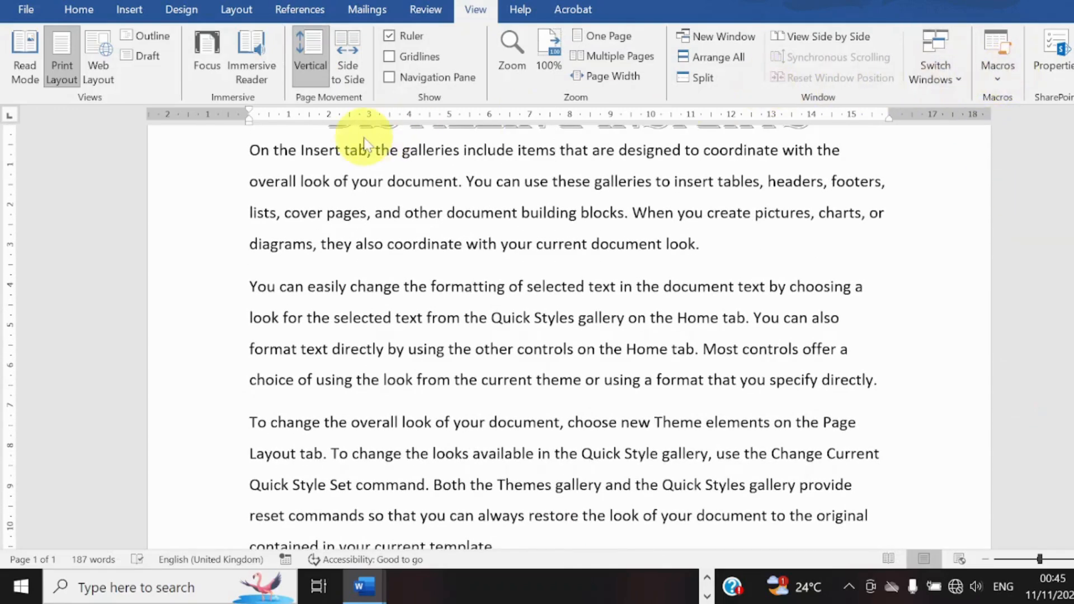
Step: Examine the Acrobat and Help commands on the ribbon and return to the Home commands
left_click(557, 20)
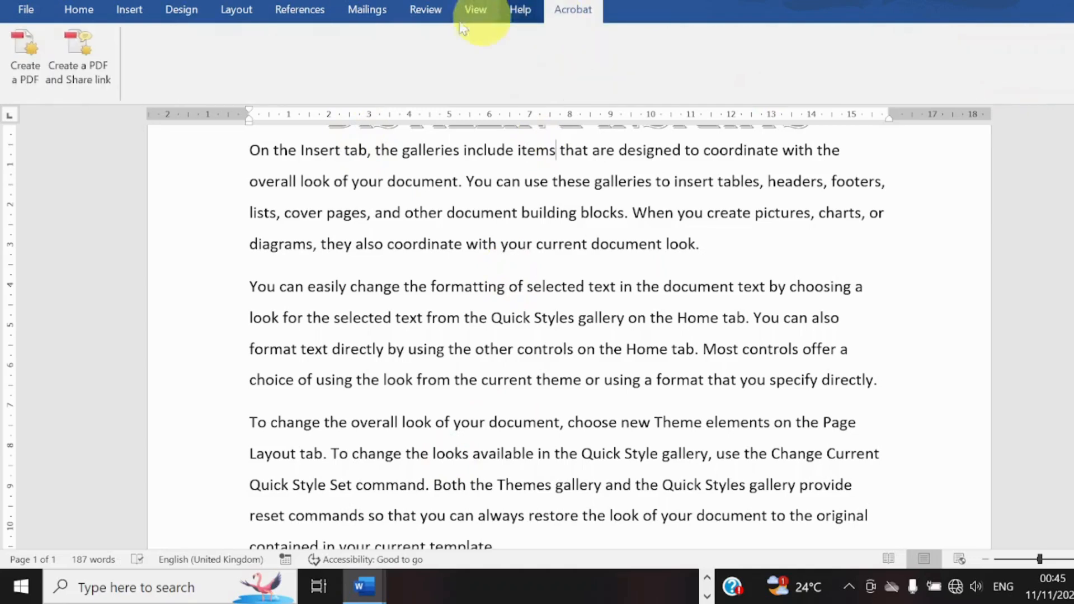
left_click(520, 17)
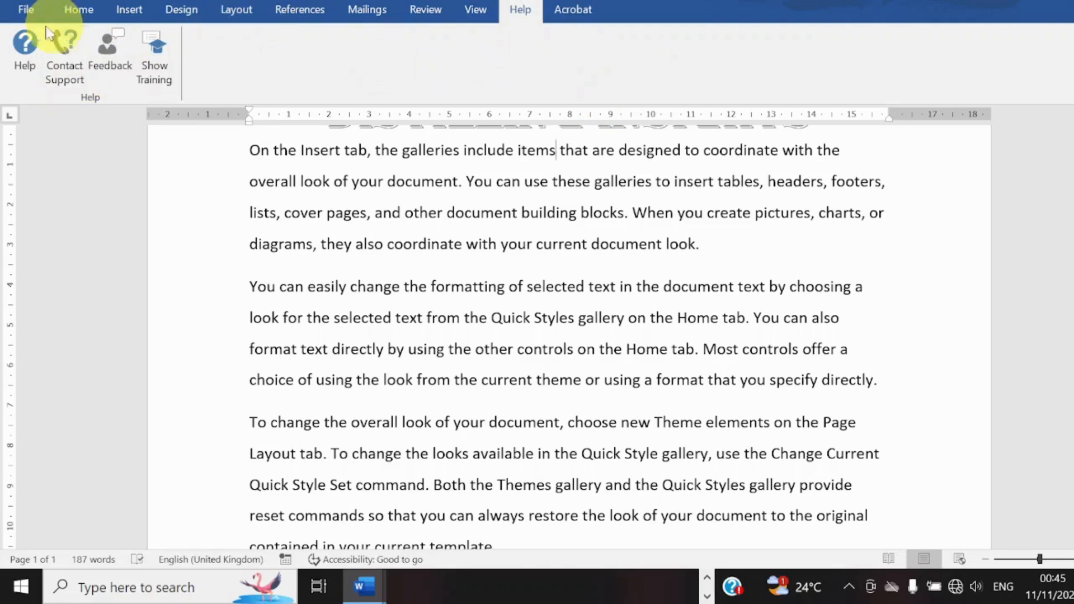
left_click(83, 18)
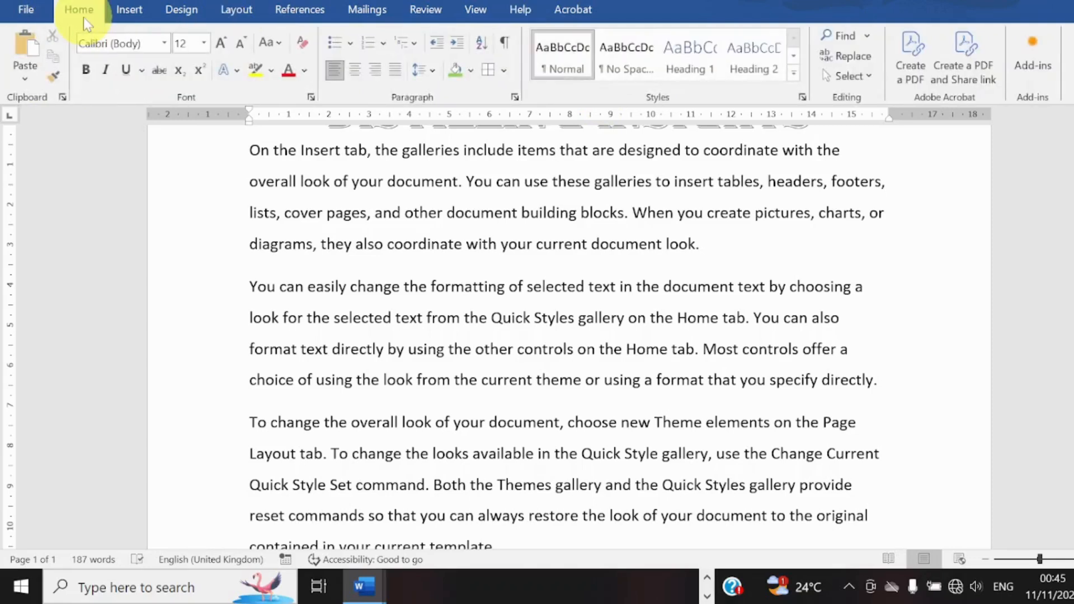